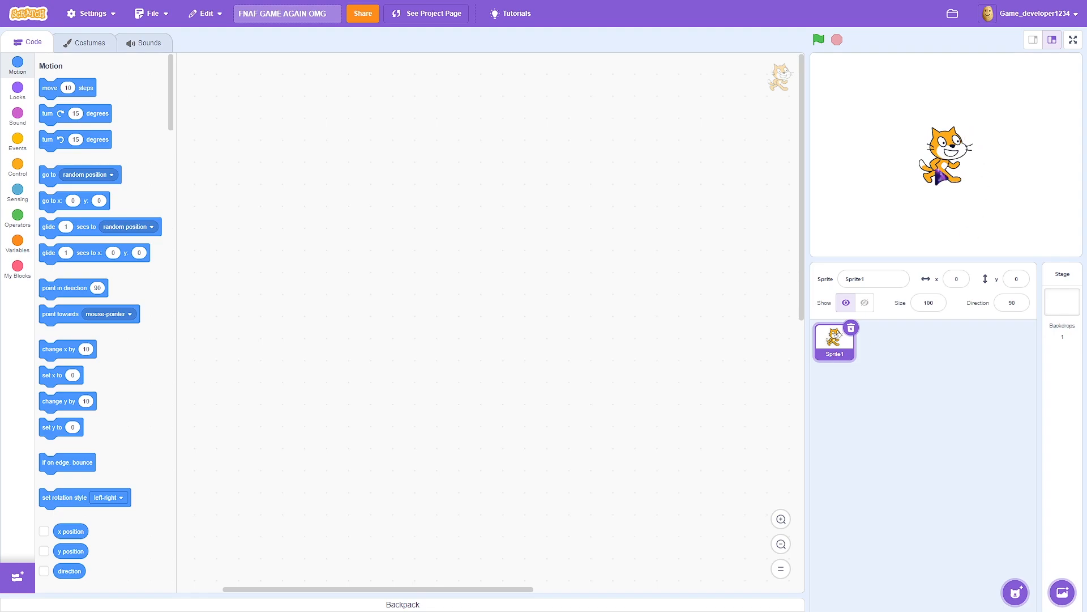
# Delete the default cat sprite and create a new blank sprite to paint
pyautogui.click(850, 328)
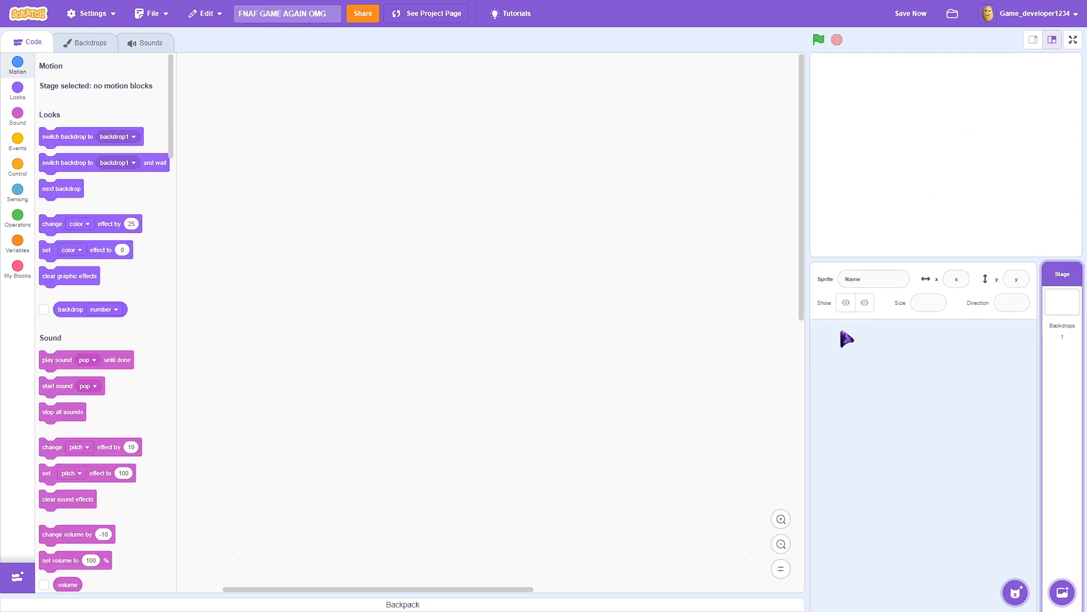
pyautogui.click(1016, 589)
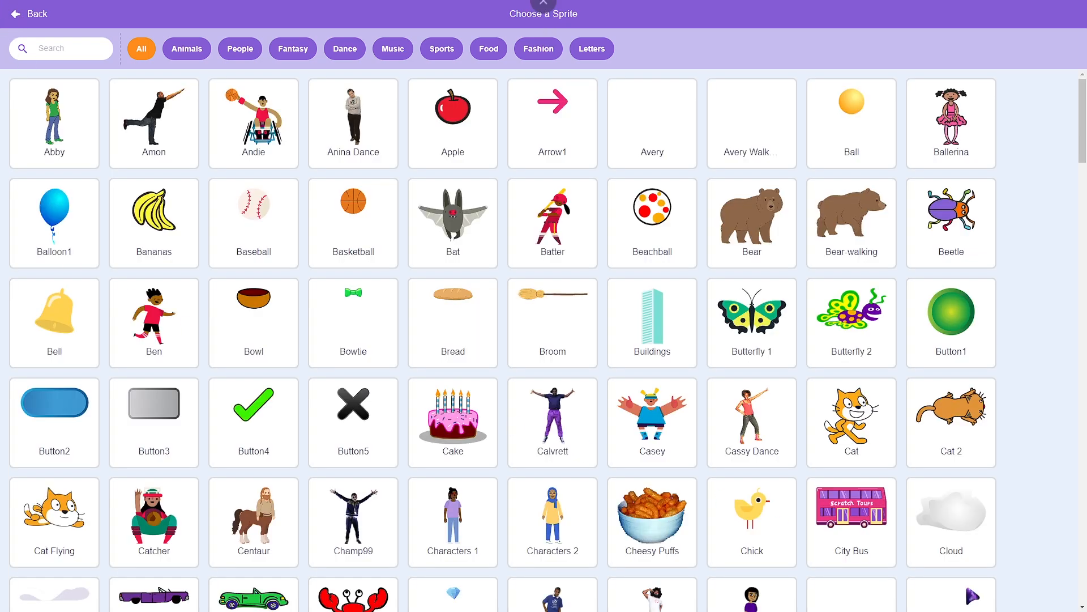
pyautogui.click(20, 12)
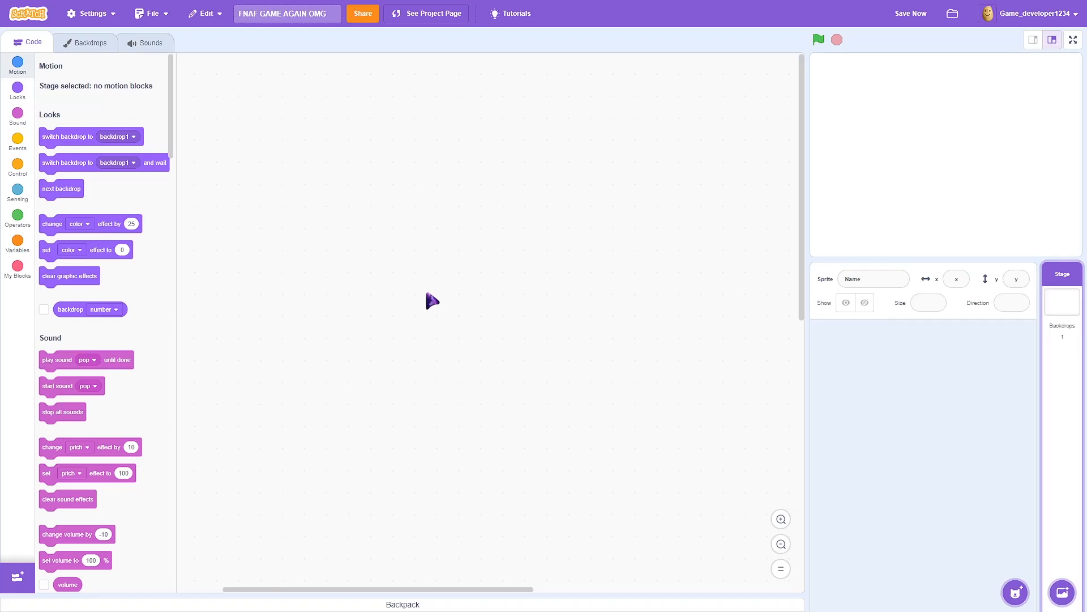
pyautogui.click(1021, 558)
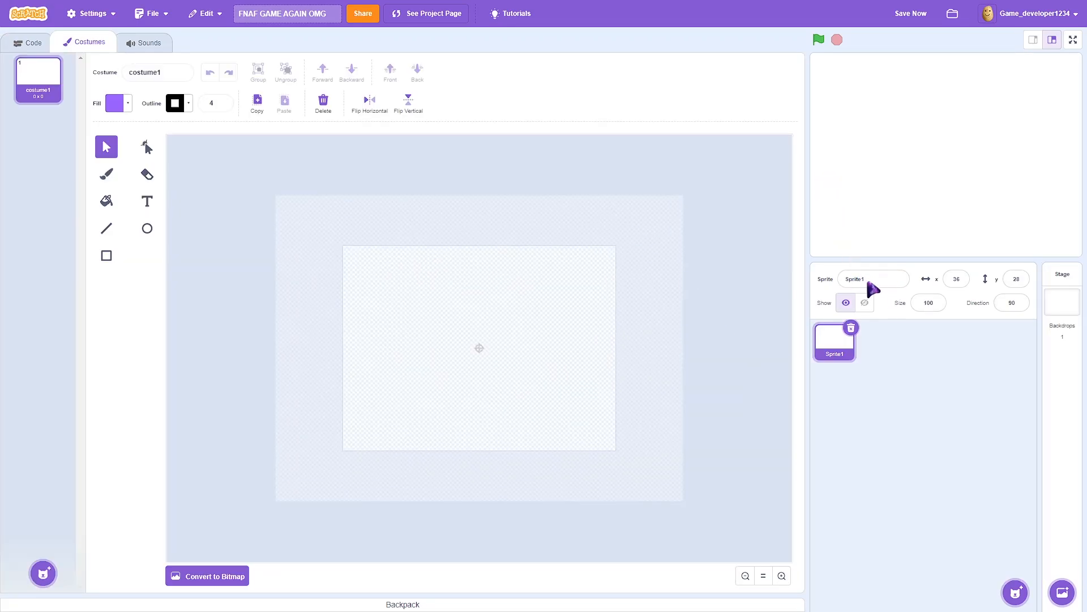
# Rename the new sprite to Models
pyautogui.click(873, 280)
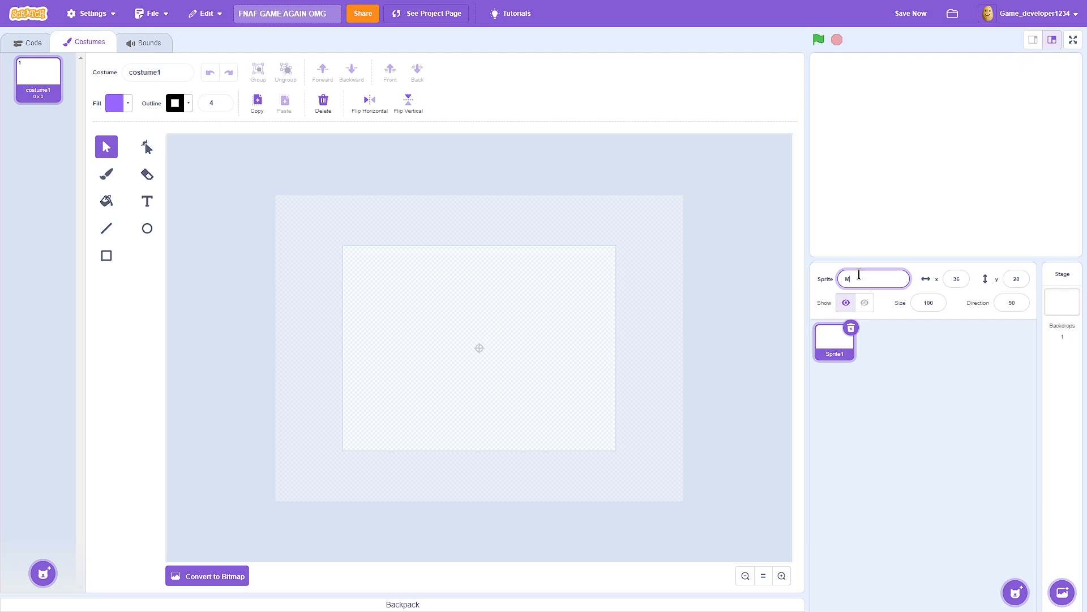
pyautogui.write('Models')
pyautogui.press('Return')
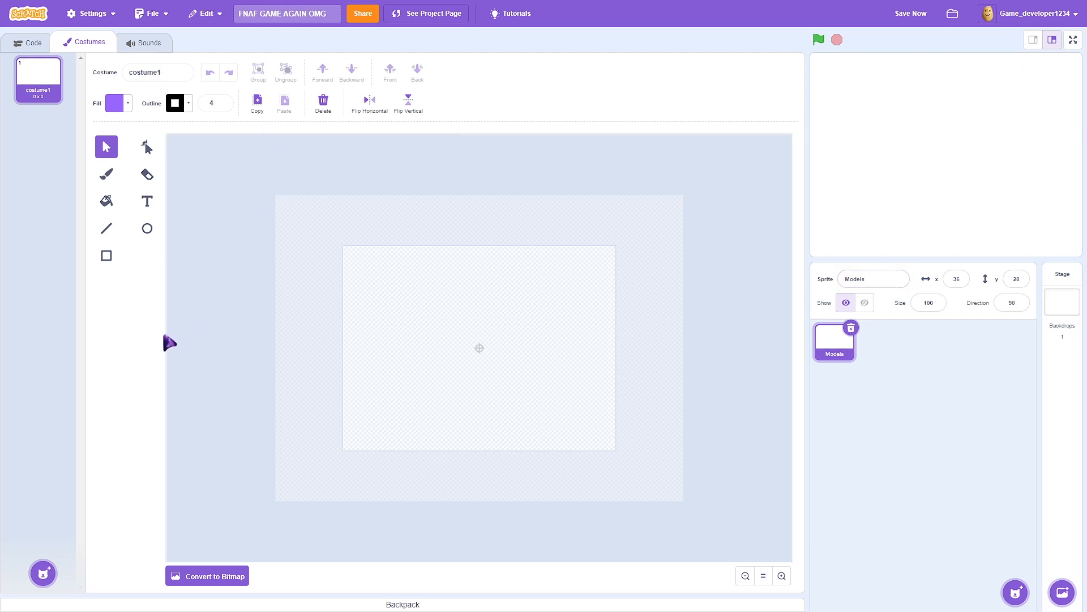
# Set the drawing fill to a solid medium brown and the outline to none
pyautogui.click(114, 104)
pyautogui.moveTo(124, 164); pyautogui.dragTo(79, 164)
pyautogui.click(109, 233)
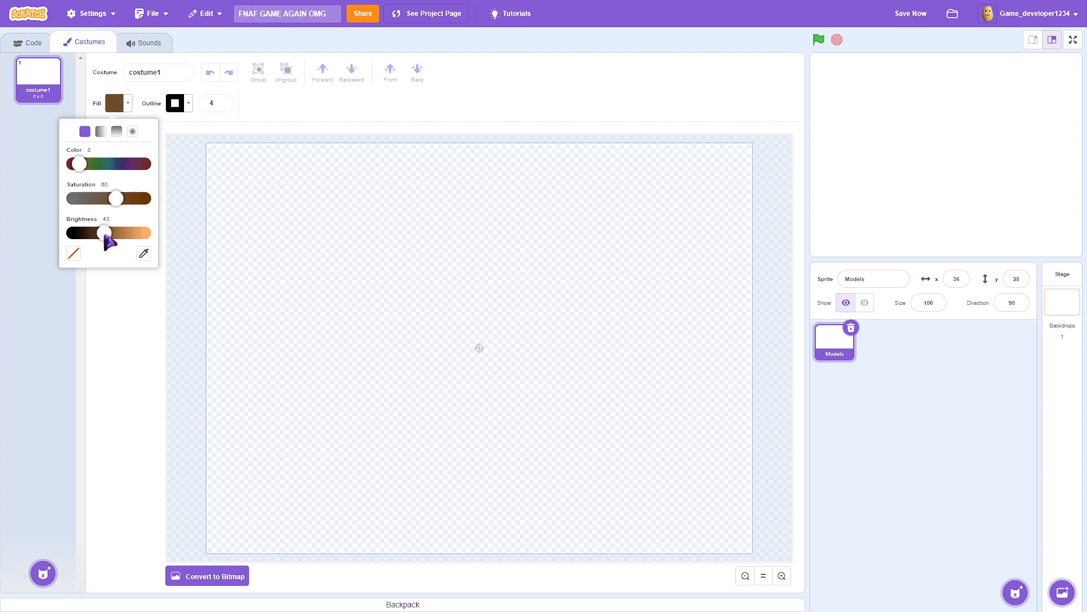
pyautogui.click(120, 279)
pyautogui.click(186, 108)
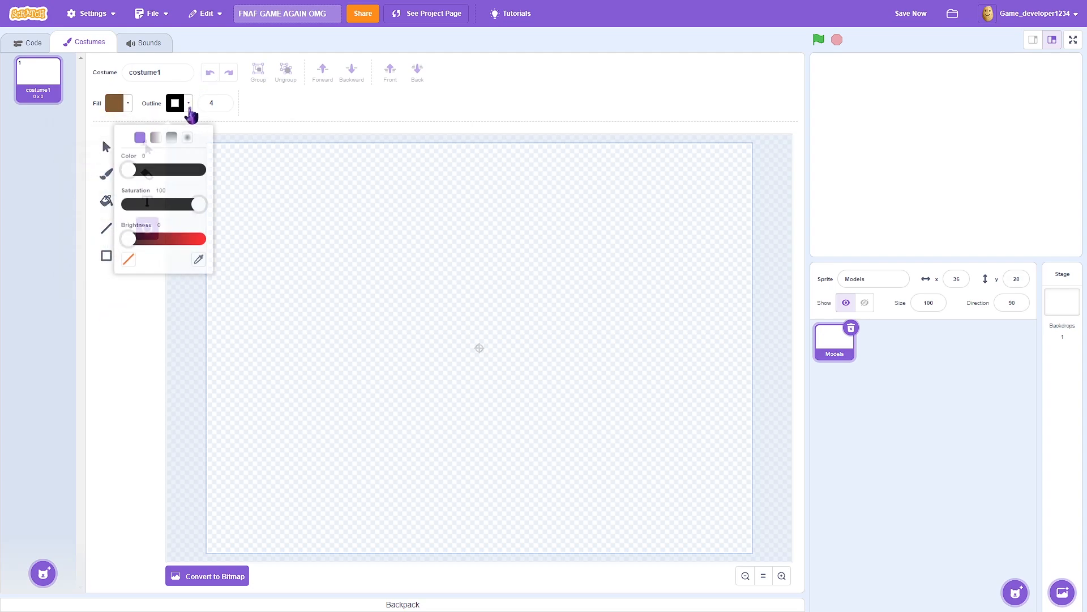
pyautogui.moveTo(179, 166); pyautogui.dragTo(121, 173)
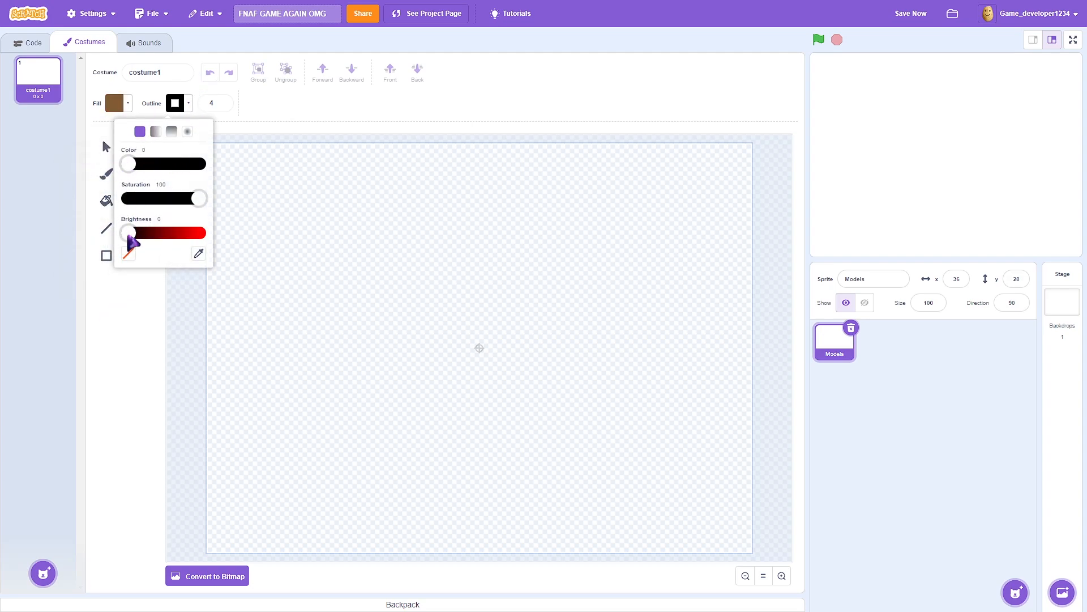
pyautogui.click(128, 253)
pyautogui.click(129, 280)
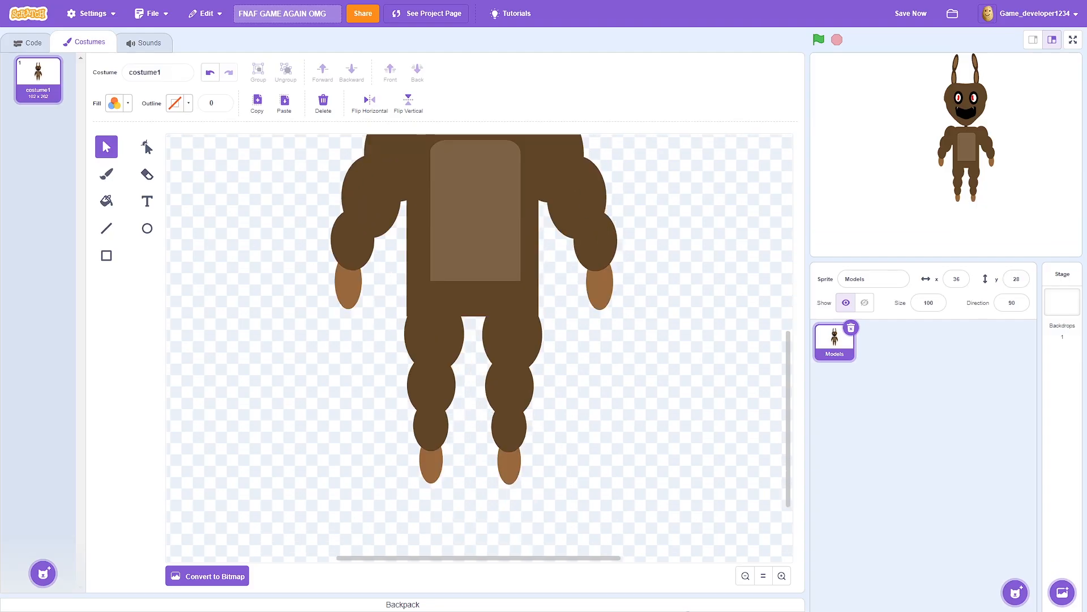
# Stretch both of the character's legs downward to make them longer and about equal in length
pyautogui.click(745, 575)
pyautogui.click(475, 449)
pyautogui.click(461, 446)
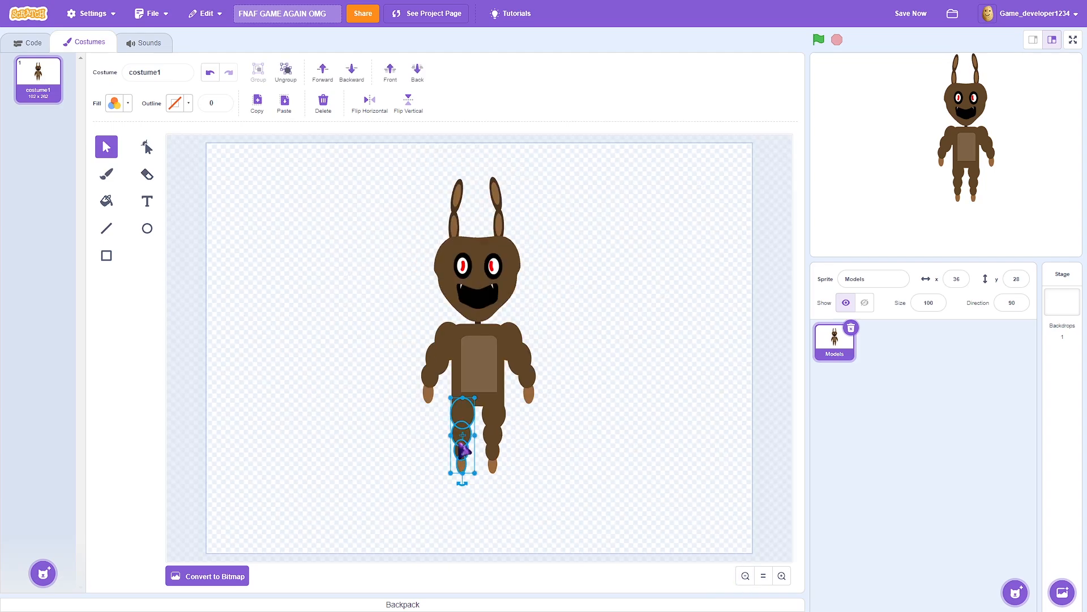
pyautogui.moveTo(462, 478); pyautogui.dragTo(461, 505)
pyautogui.click(534, 478)
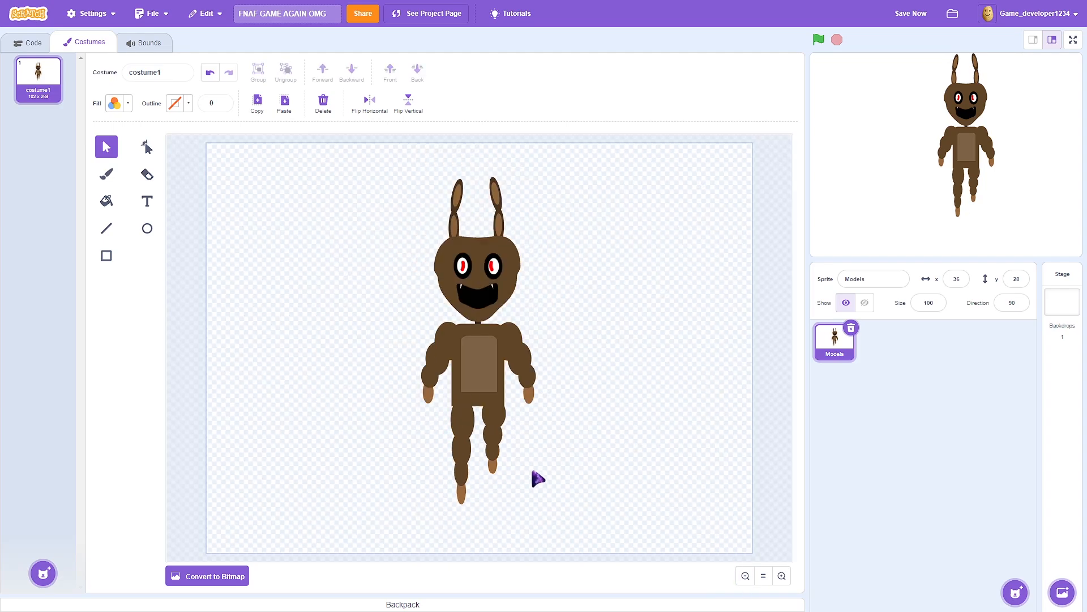
pyautogui.click(492, 436)
pyautogui.click(462, 448)
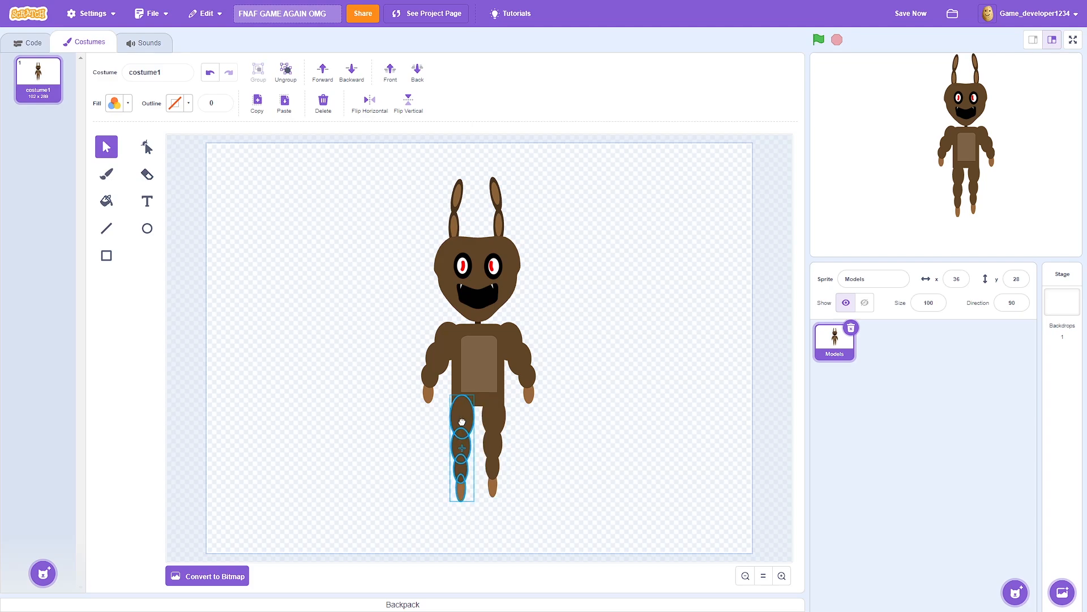
pyautogui.click(562, 432)
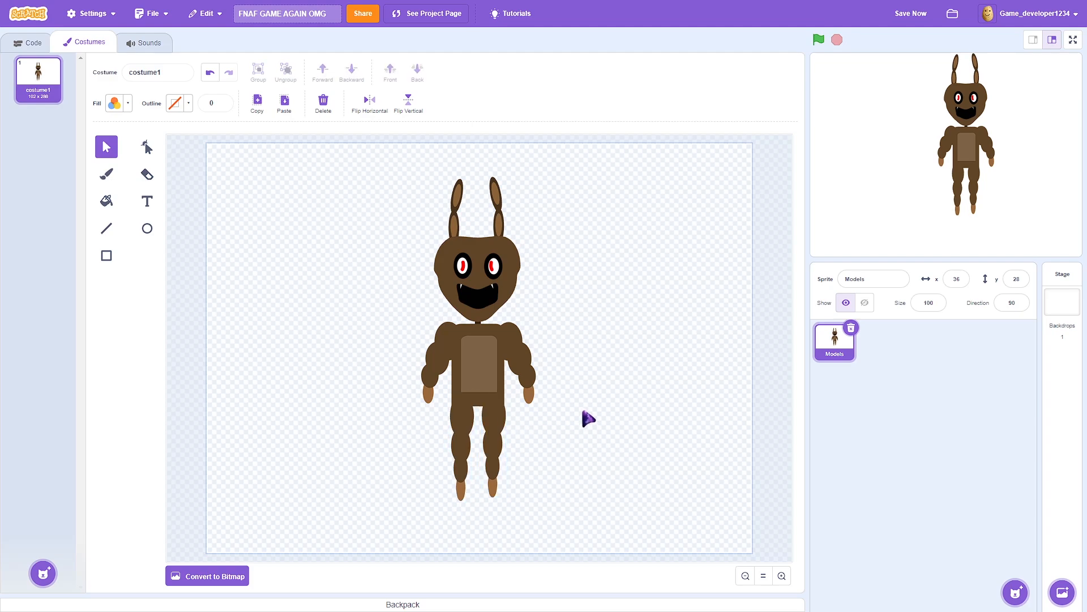
# Select the whole character and move it down to the center of the canvas
pyautogui.moveTo(397, 162); pyautogui.dragTo(483, 414)
pyautogui.click(552, 218)
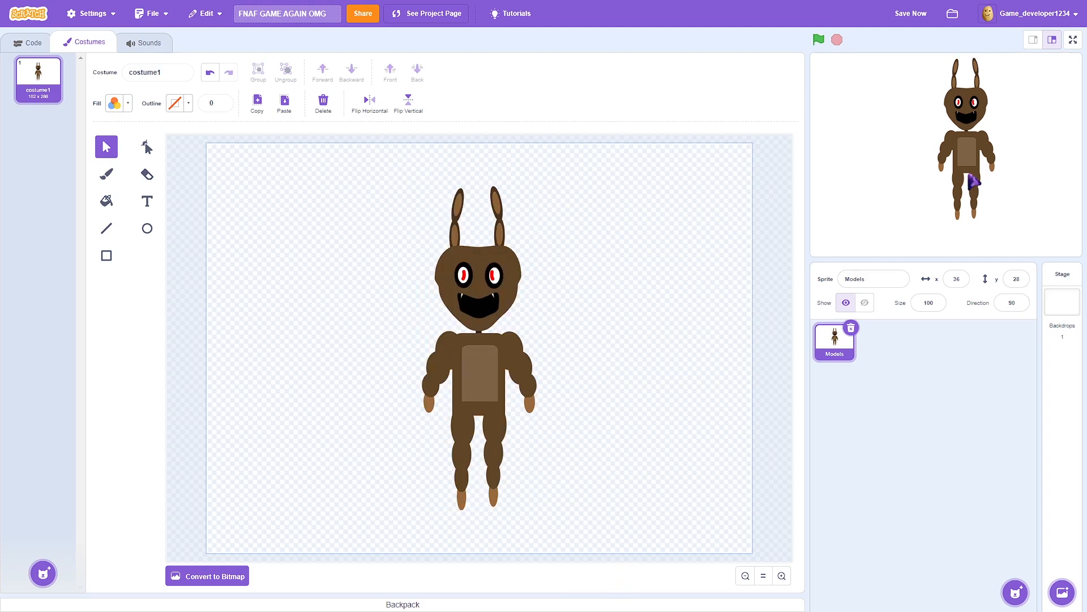
pyautogui.moveTo(406, 173); pyautogui.dragTo(602, 516)
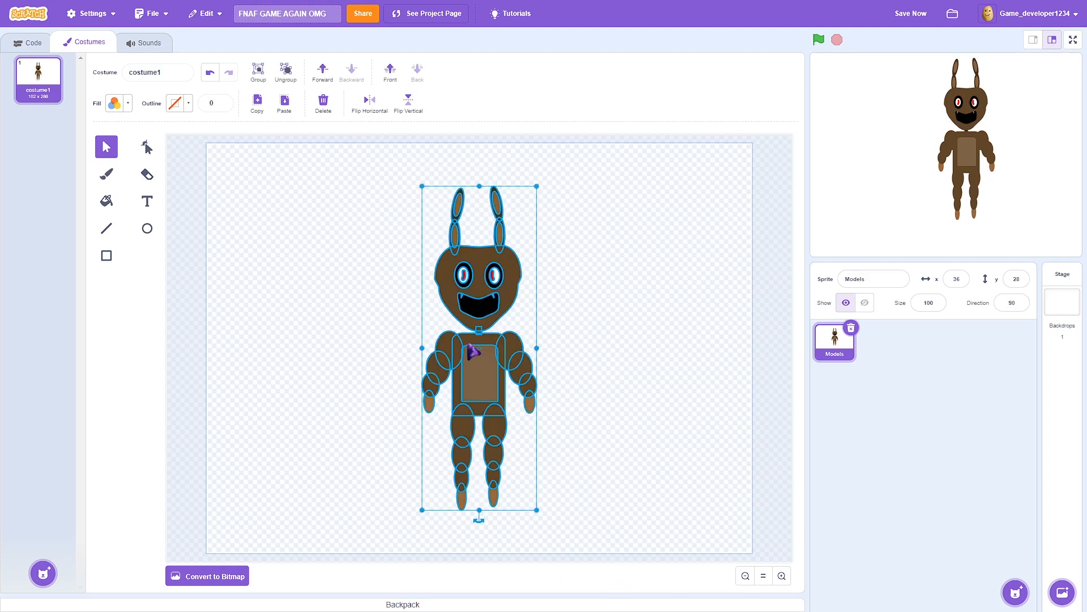
pyautogui.click(382, 193)
pyautogui.moveTo(376, 170); pyautogui.dragTo(391, 241)
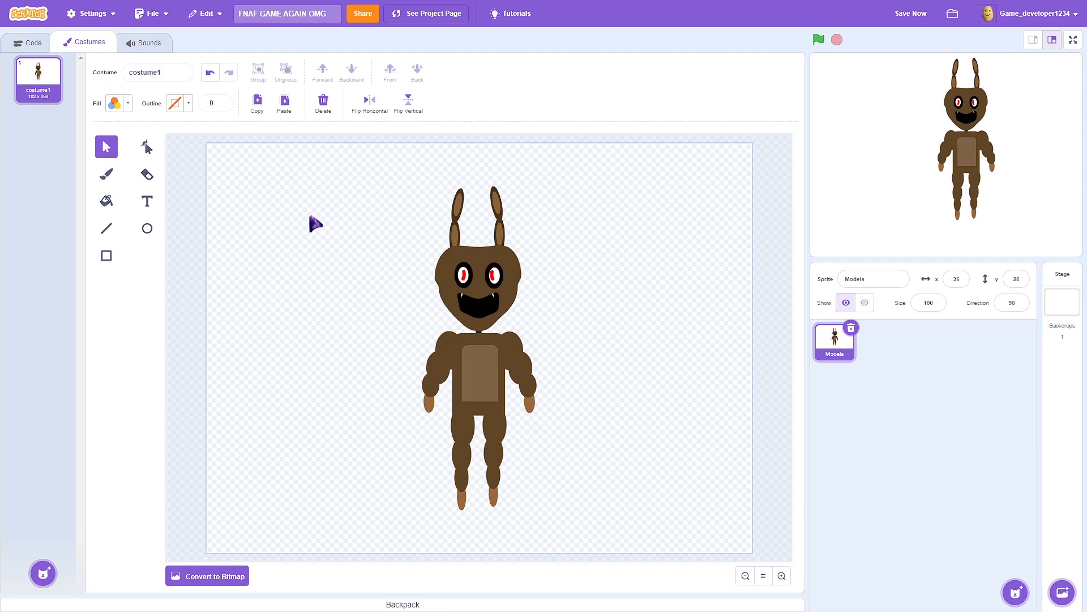
pyautogui.moveTo(311, 165); pyautogui.dragTo(572, 526)
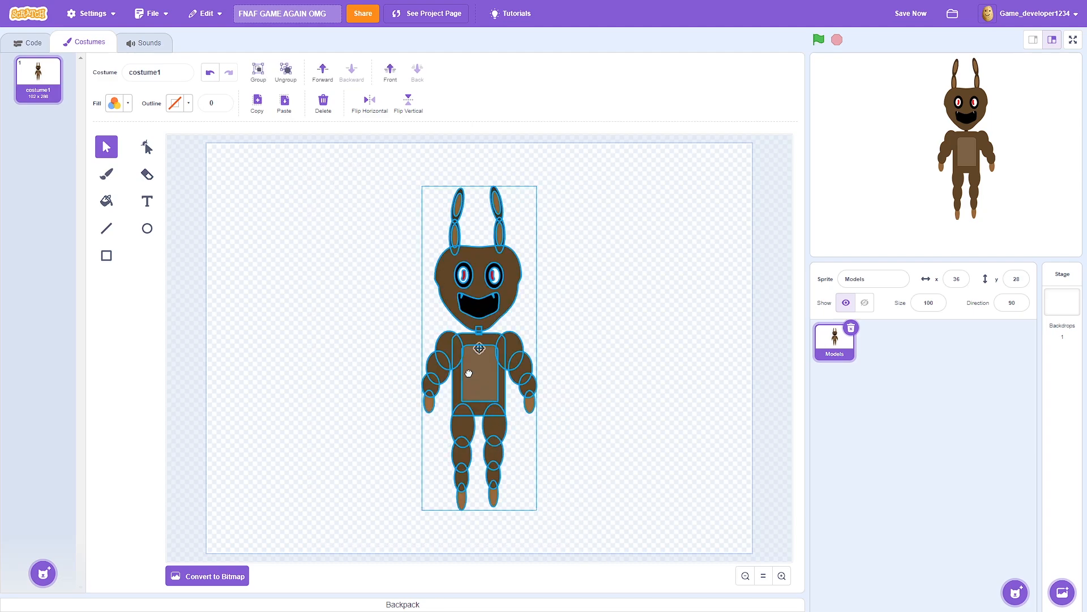
pyautogui.moveTo(475, 377)
pyautogui.mouseDown()
pyautogui.moveTo(459, 371)
pyautogui.moveTo(476, 378)
pyautogui.mouseUp()
pyautogui.click(532, 315)
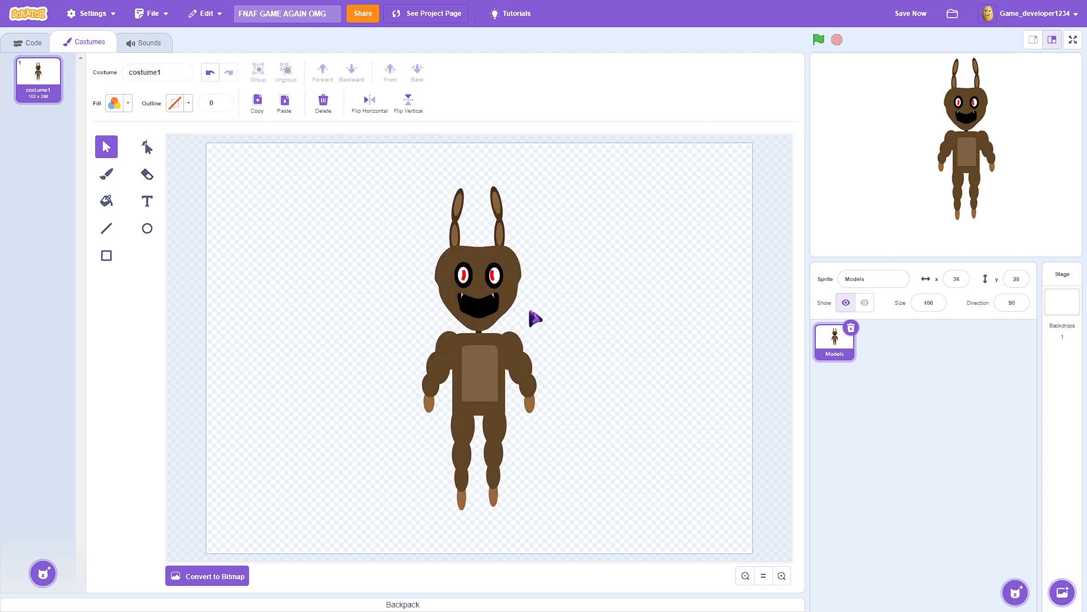
# Fill the torso with a darker shade of the sampled body brown, with brightness 28
pyautogui.click(781, 575)
pyautogui.click(107, 200)
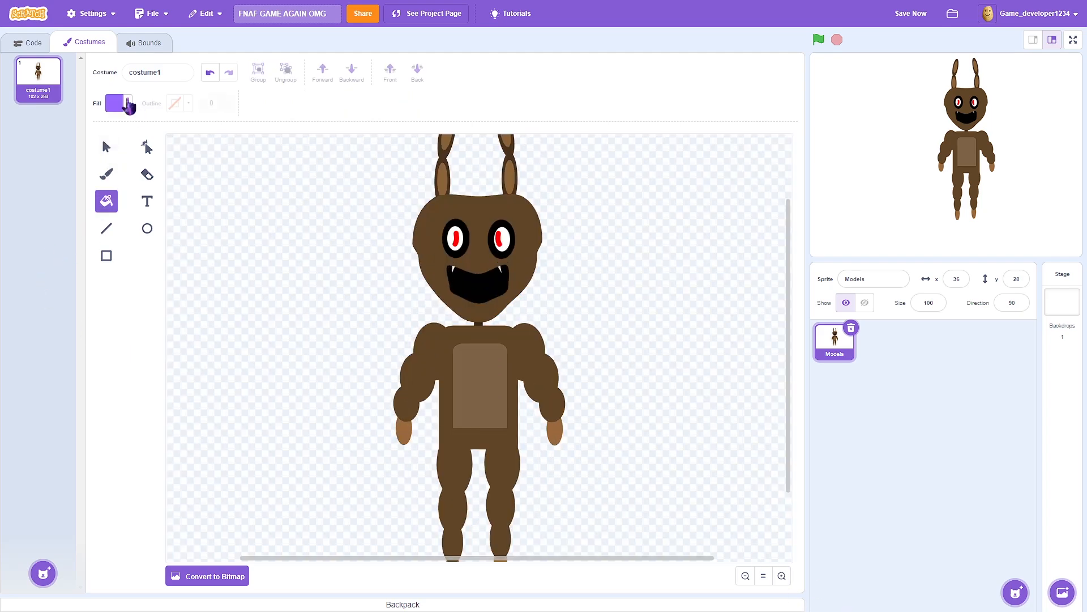
pyautogui.click(129, 105)
pyautogui.click(144, 253)
pyautogui.click(469, 339)
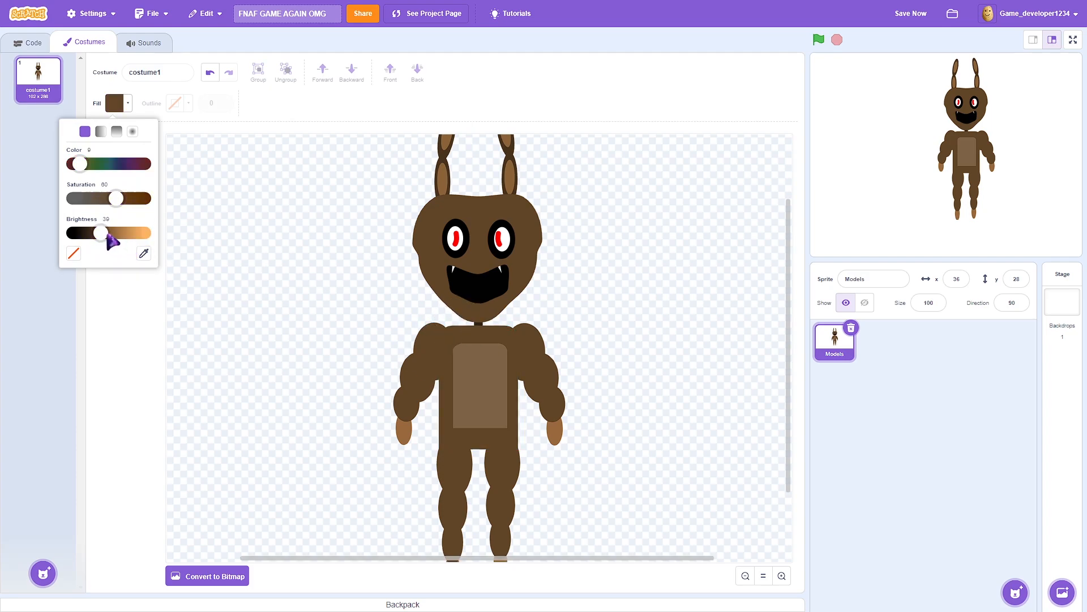
pyautogui.moveTo(111, 242); pyautogui.dragTo(116, 242)
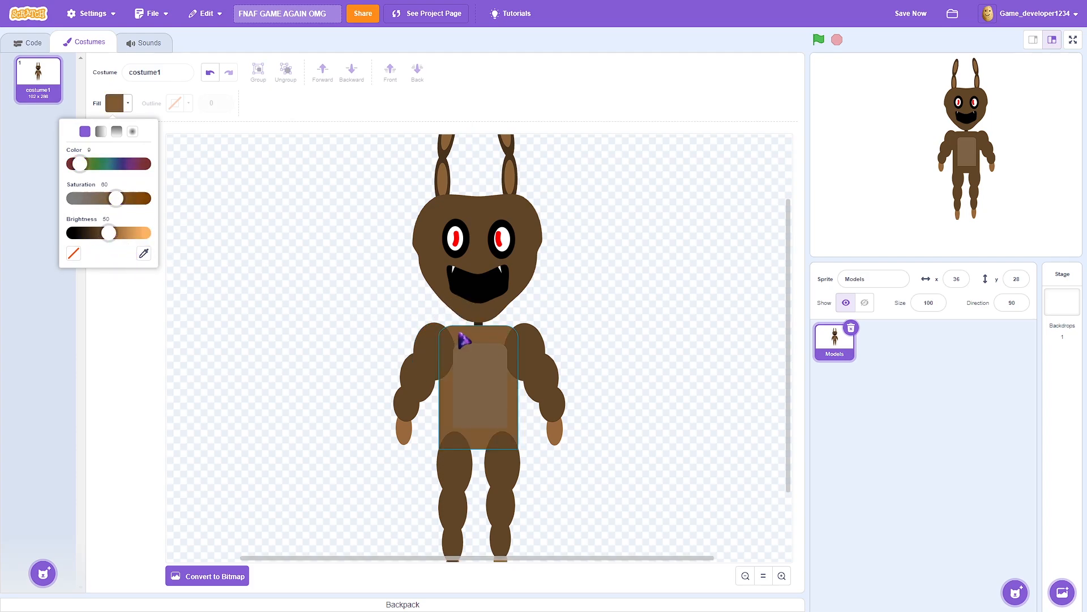
pyautogui.moveTo(108, 232); pyautogui.dragTo(91, 232)
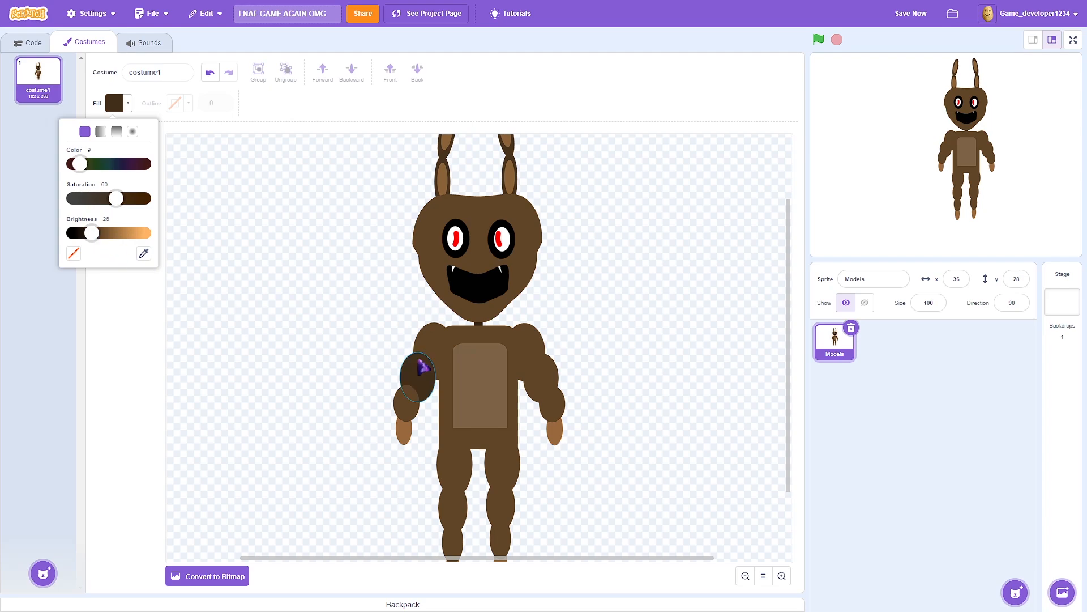
pyautogui.click(472, 346)
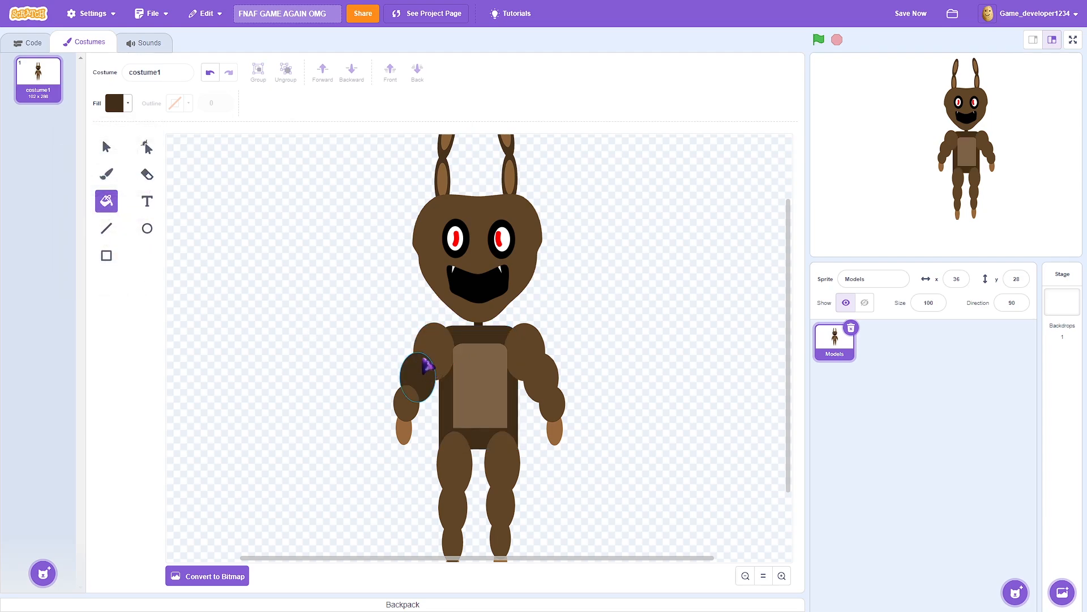
# Send both arms to the back so they sit behind the torso
pyautogui.click(108, 146)
pyautogui.click(430, 372)
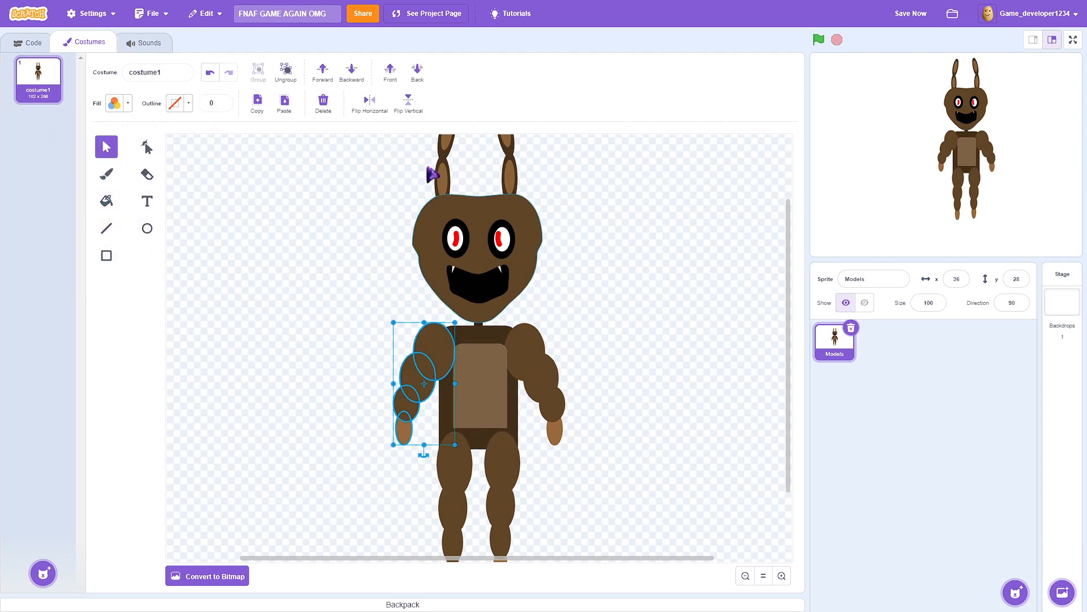
pyautogui.click(424, 87)
pyautogui.click(538, 368)
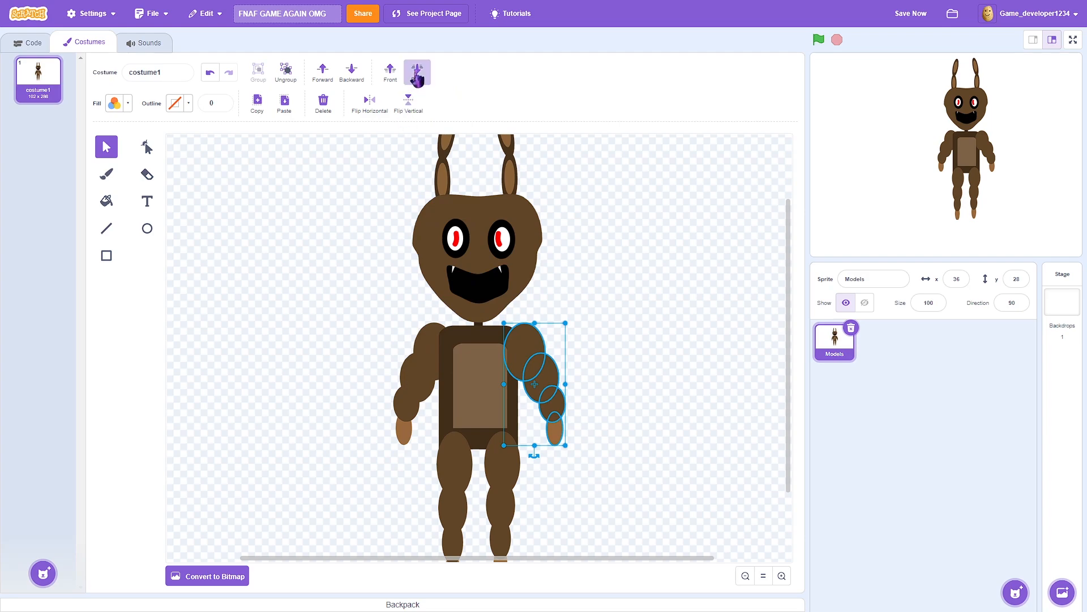
pyautogui.click(417, 73)
pyautogui.click(615, 272)
# Send both legs to the back so they sit behind the torso
pyautogui.click(453, 453)
pyautogui.keyDown('shift'); pyautogui.click(512, 456); pyautogui.keyUp('shift')
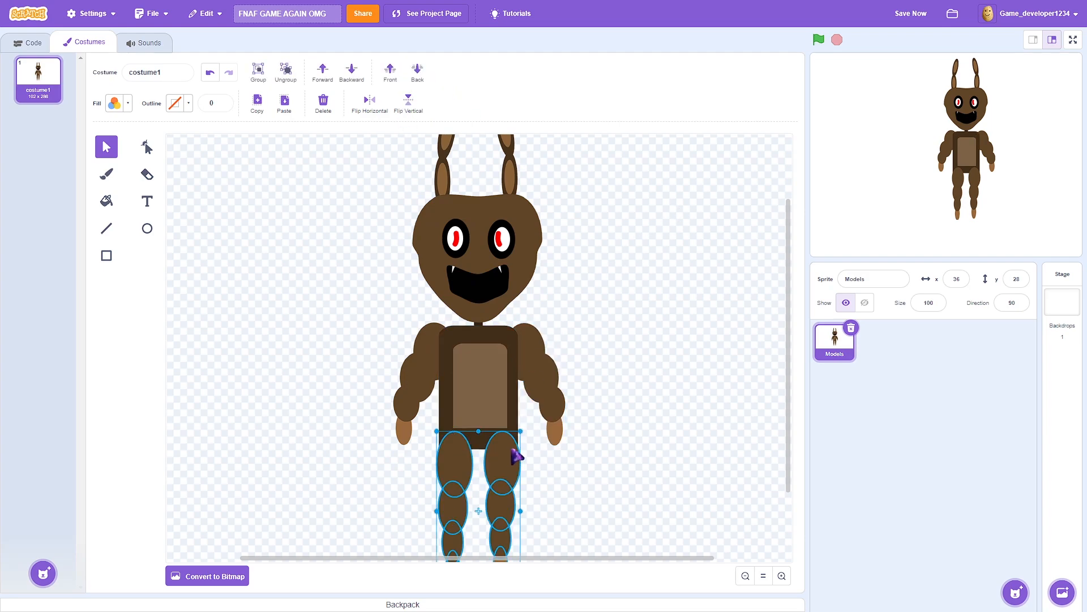
pyautogui.click(425, 78)
pyautogui.click(579, 267)
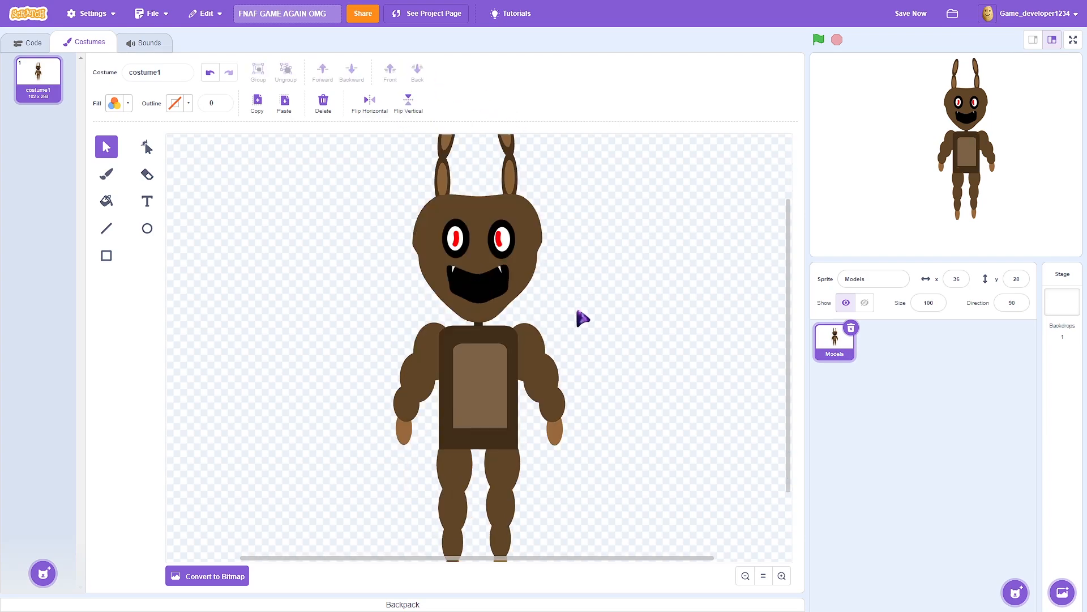
# Fill the segments of both legs with a very dark brown, keeping the feet light brown
pyautogui.scroll(-2, 575, 304)
pyautogui.scroll(2, 576, 303)
pyautogui.scroll(-2, 575, 303)
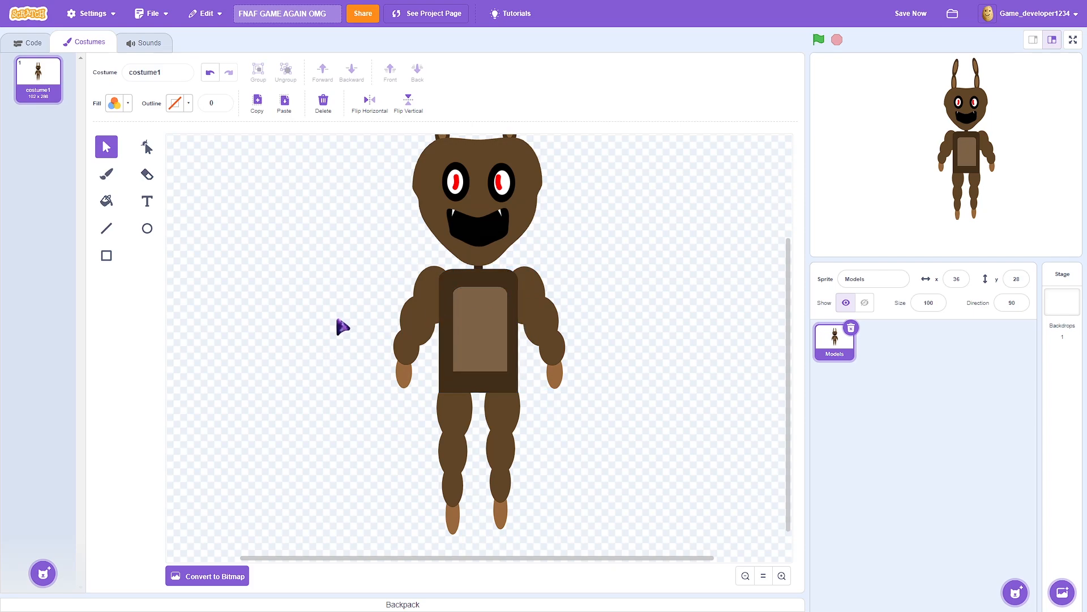
pyautogui.scroll(2, 316, 272)
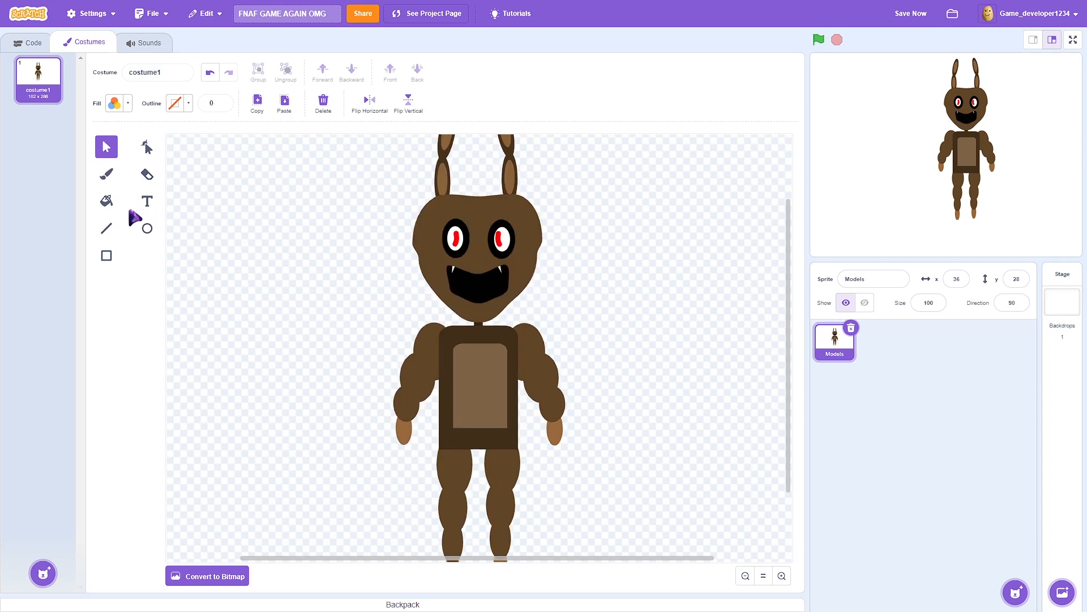
pyautogui.click(106, 201)
pyautogui.click(453, 498)
pyautogui.scroll(-3, 605, 321)
pyautogui.click(746, 577)
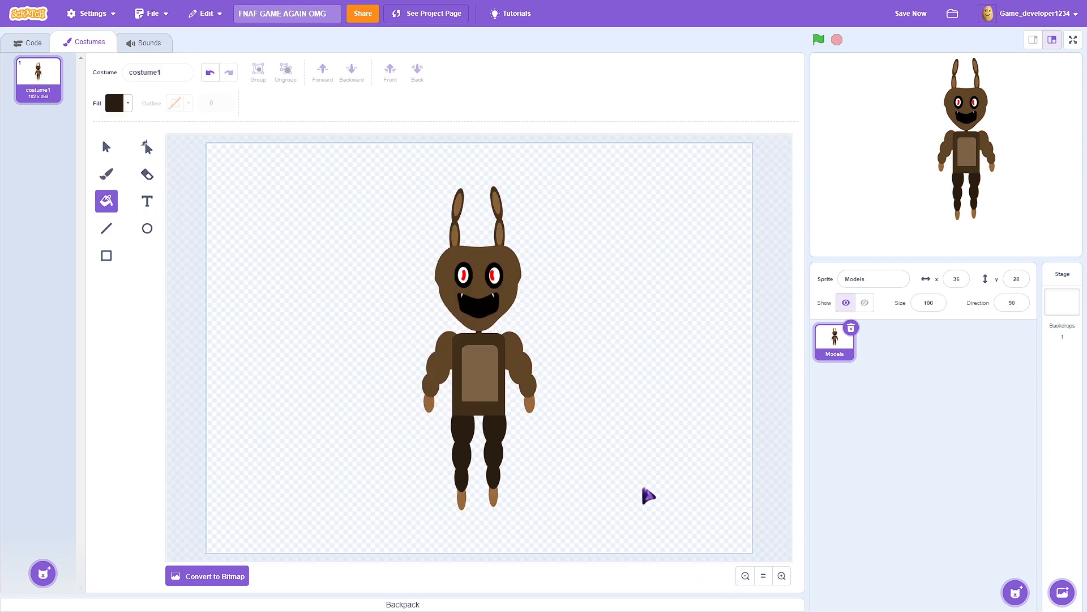
# Align the right leg level with the left leg and send it behind the torso
pyautogui.click(782, 576)
pyautogui.scroll(-3, 431, 339)
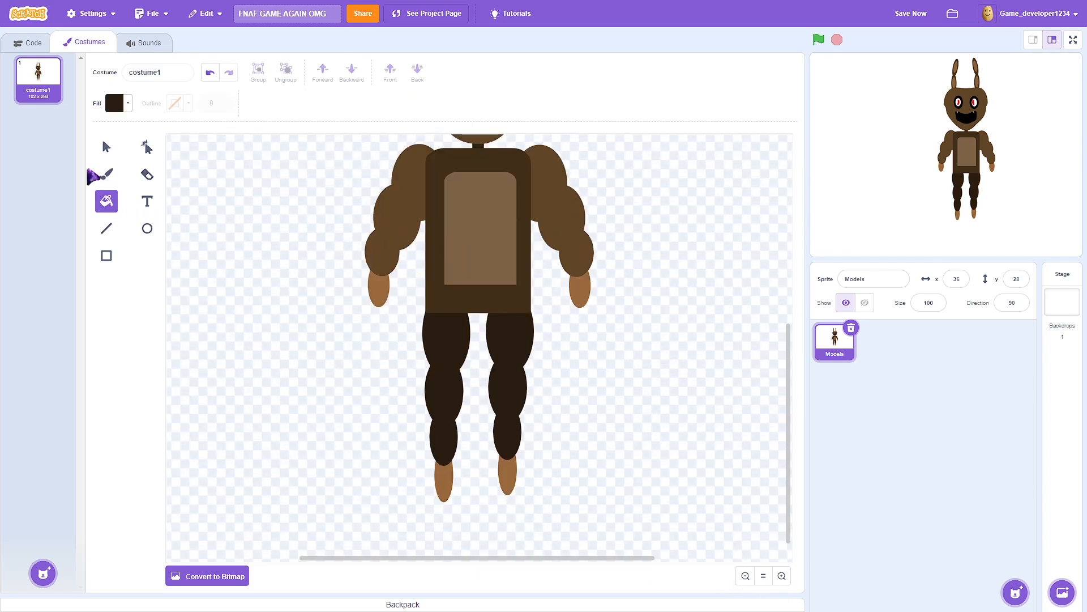
pyautogui.click(106, 146)
pyautogui.click(510, 401)
pyautogui.moveTo(513, 403); pyautogui.dragTo(460, 418)
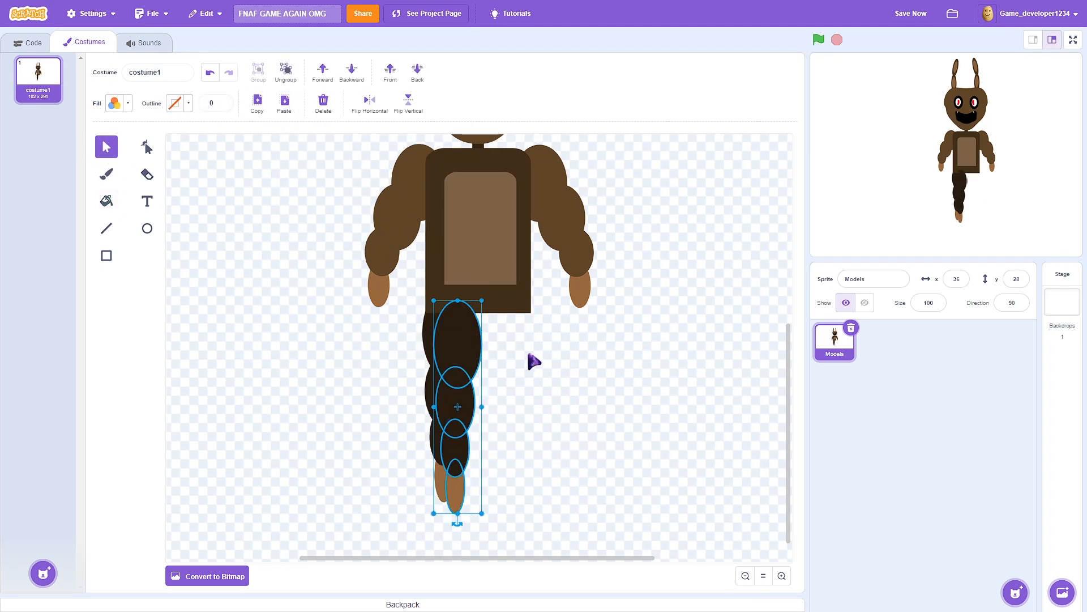
pyautogui.moveTo(464, 359); pyautogui.dragTo(515, 348)
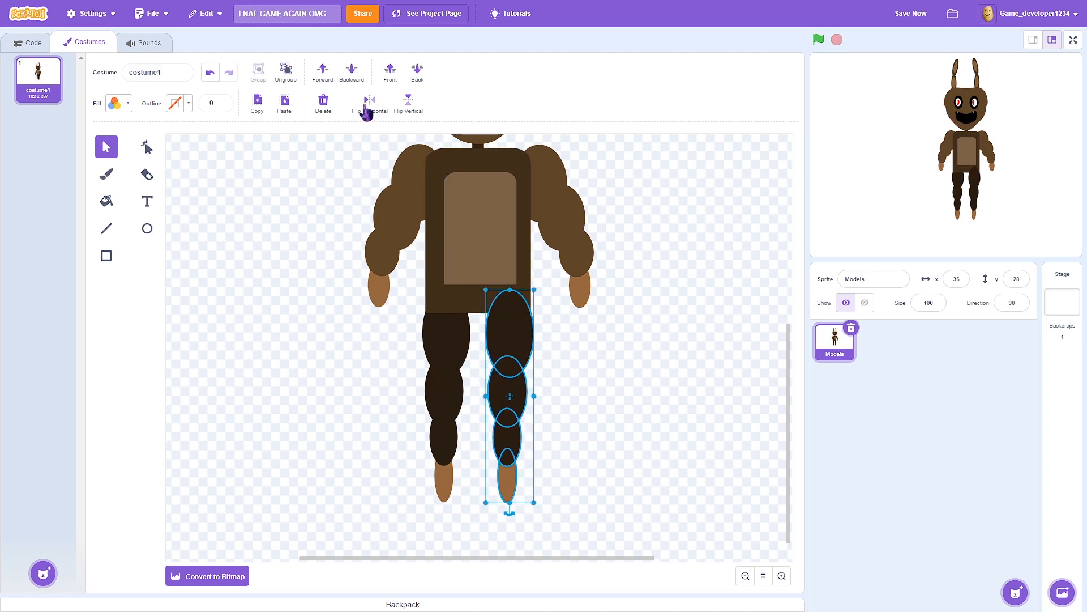
pyautogui.click(417, 73)
pyautogui.click(670, 260)
pyautogui.click(522, 370)
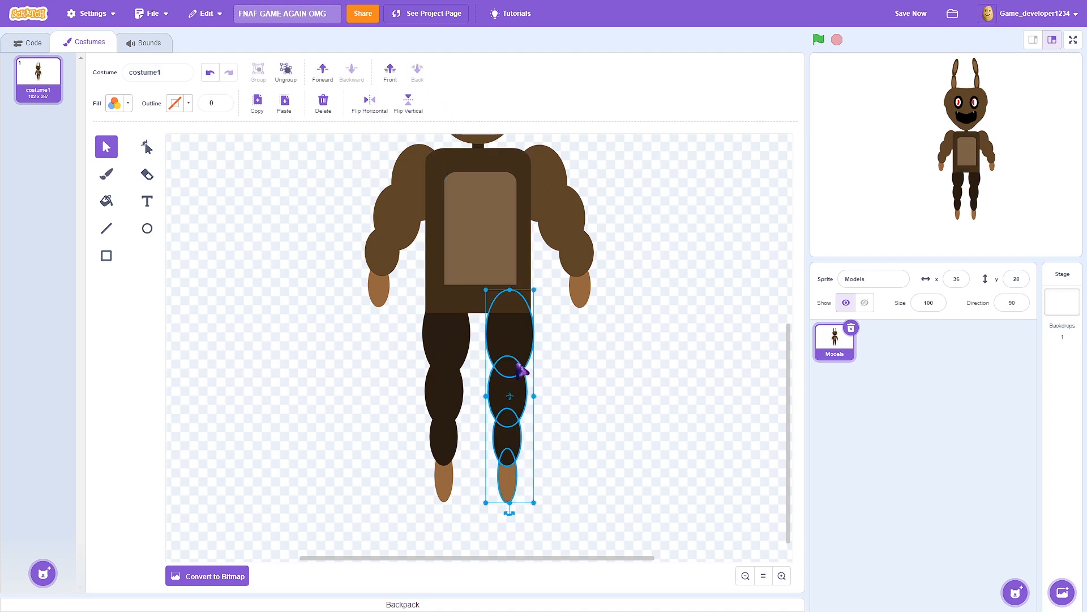
# Nudge the right leg slightly upward to level it with the left leg and deselect it
pyautogui.press('Up')
pyautogui.click(626, 439)
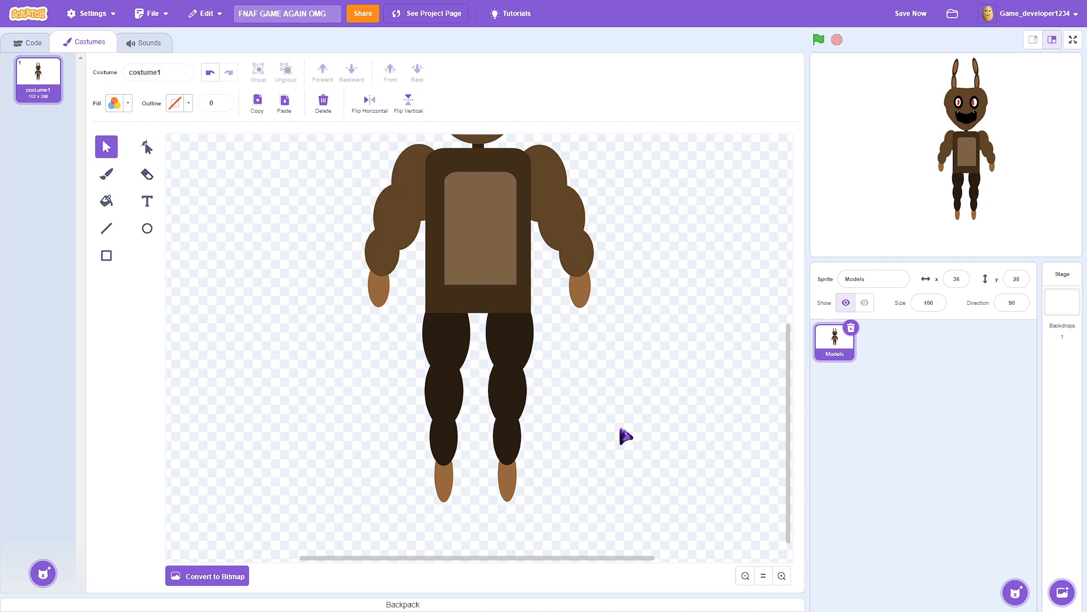
pyautogui.scroll(5, 643, 393)
pyautogui.scroll(-5, 576, 393)
# Rename the rabbit model's costume to Antler
pyautogui.click(114, 77)
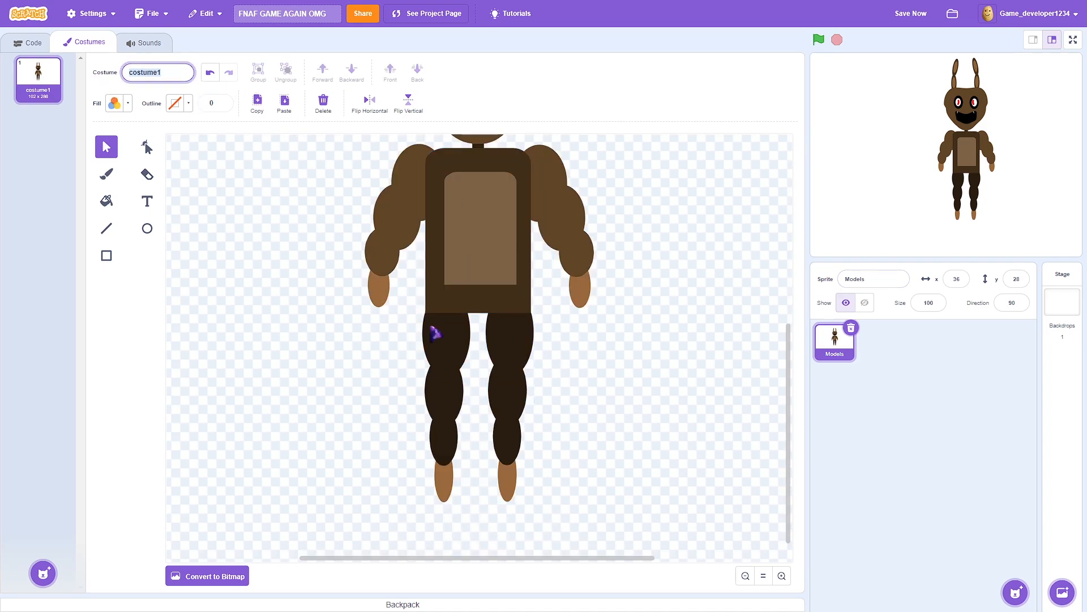
pyautogui.scroll(3, 699, 272)
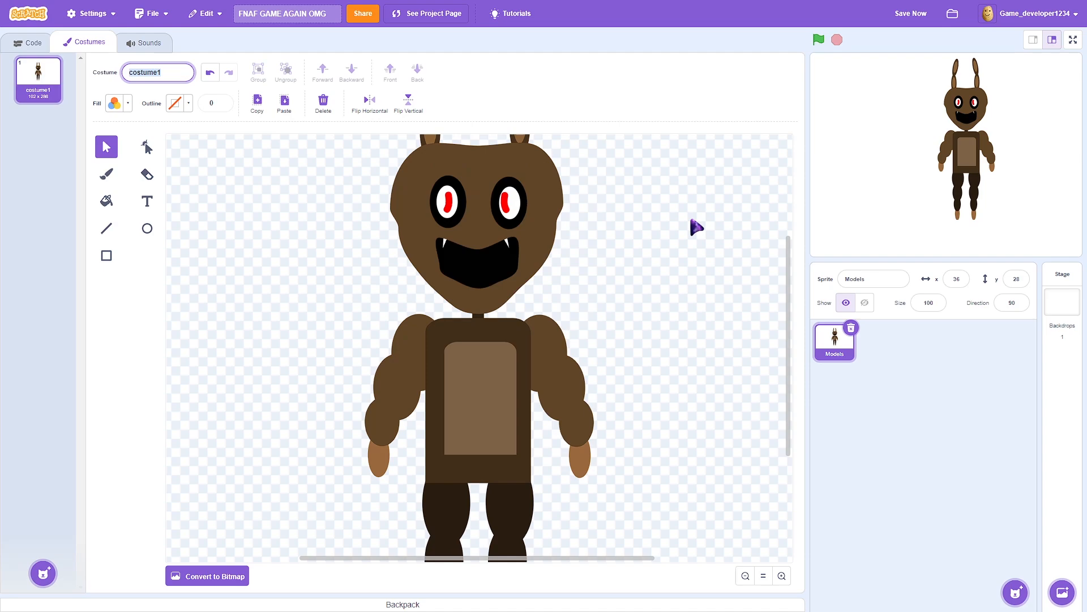
pyautogui.press('Return')
pyautogui.scroll(3, 697, 227)
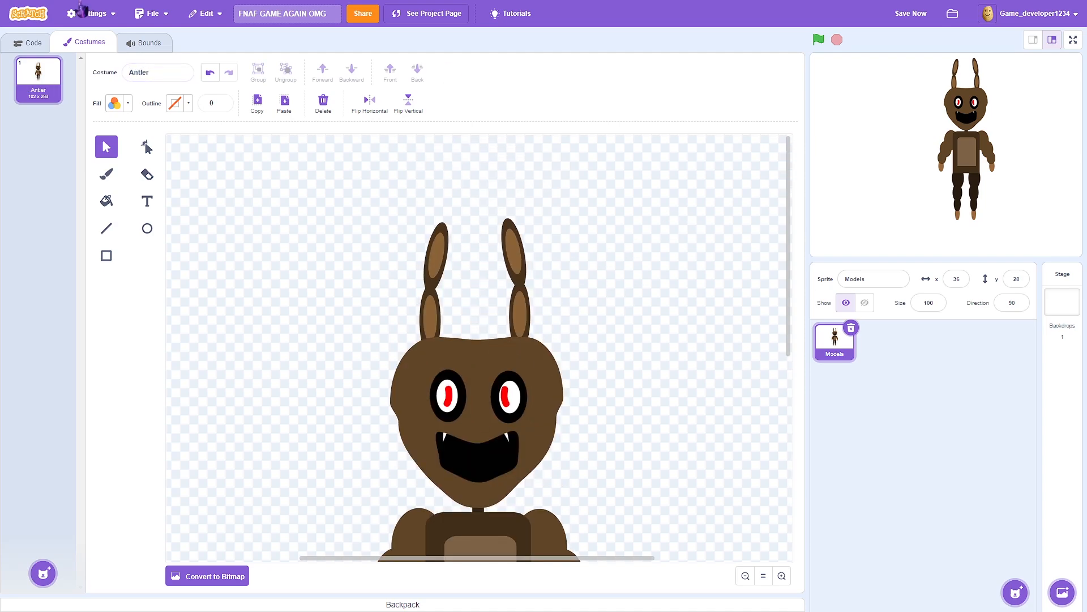
# Examine the whole model from ears to feet and check its placement on the canvas
pyautogui.scroll(-5, 328, 312)
pyautogui.scroll(5, 340, 328)
pyautogui.scroll(-3, 298, 287)
pyautogui.click(745, 575)
pyautogui.click(746, 575)
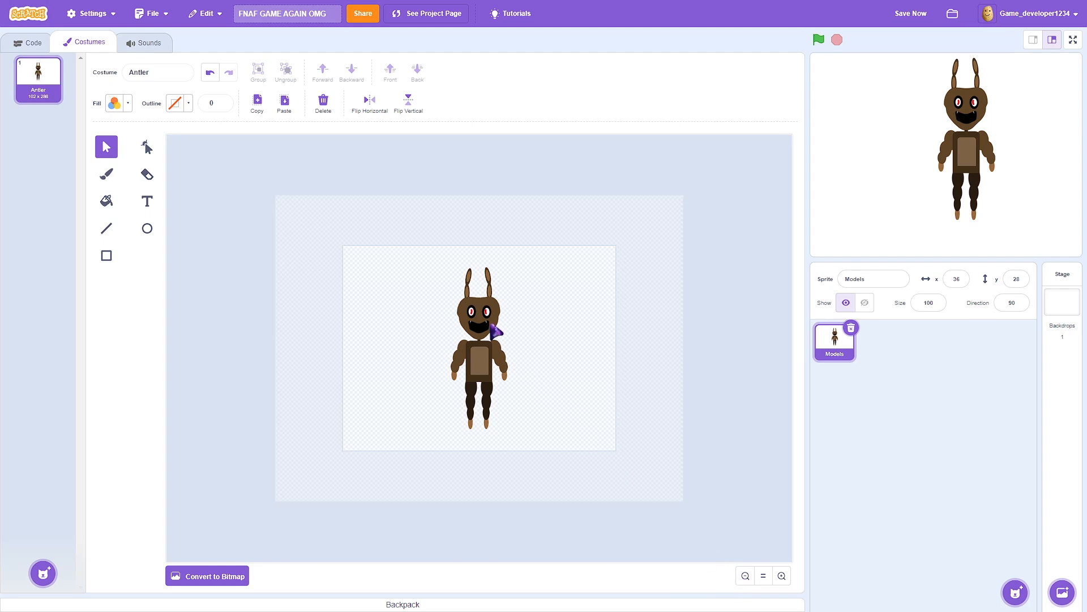
pyautogui.click(781, 575)
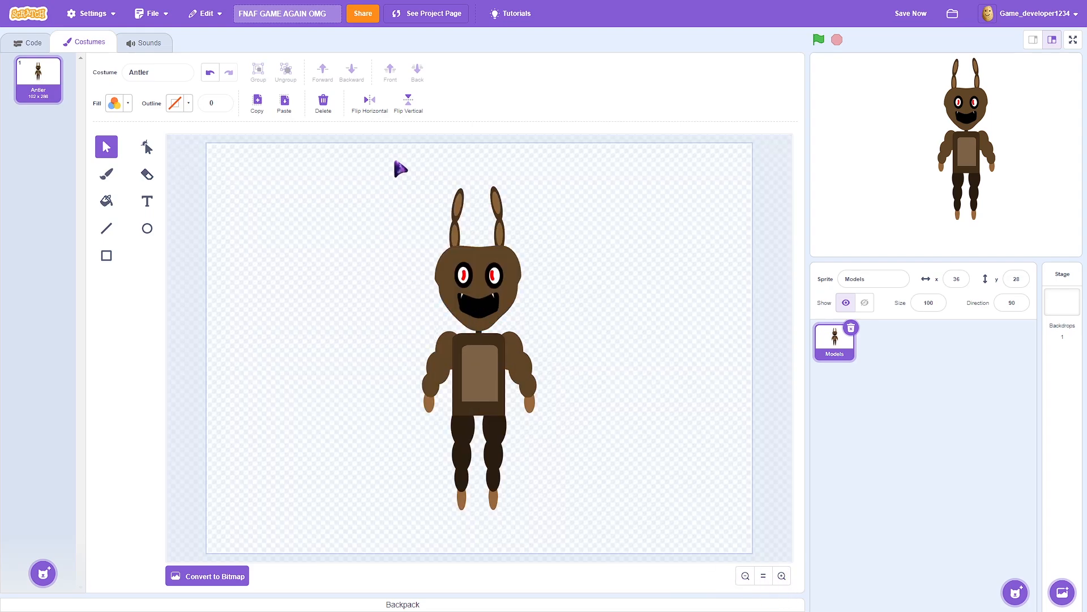
pyautogui.moveTo(398, 167); pyautogui.dragTo(574, 470)
pyautogui.moveTo(506, 412); pyautogui.dragTo(500, 406)
pyautogui.click(566, 396)
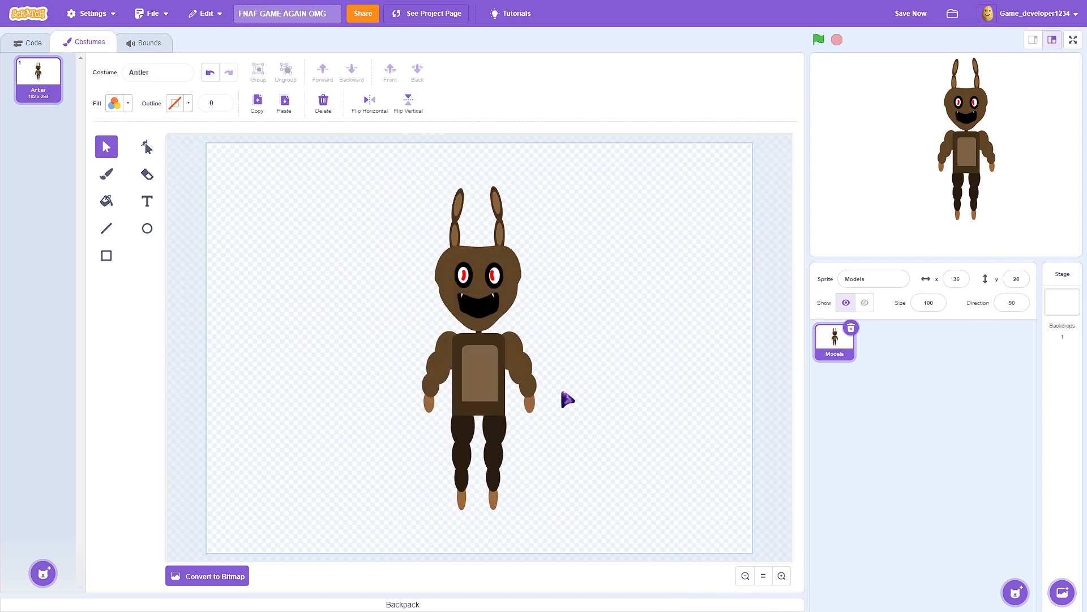
# Save the project and move the sprite close to the stage centre, at about x 2, y 12
pyautogui.click(912, 14)
pyautogui.moveTo(980, 128); pyautogui.dragTo(949, 153)
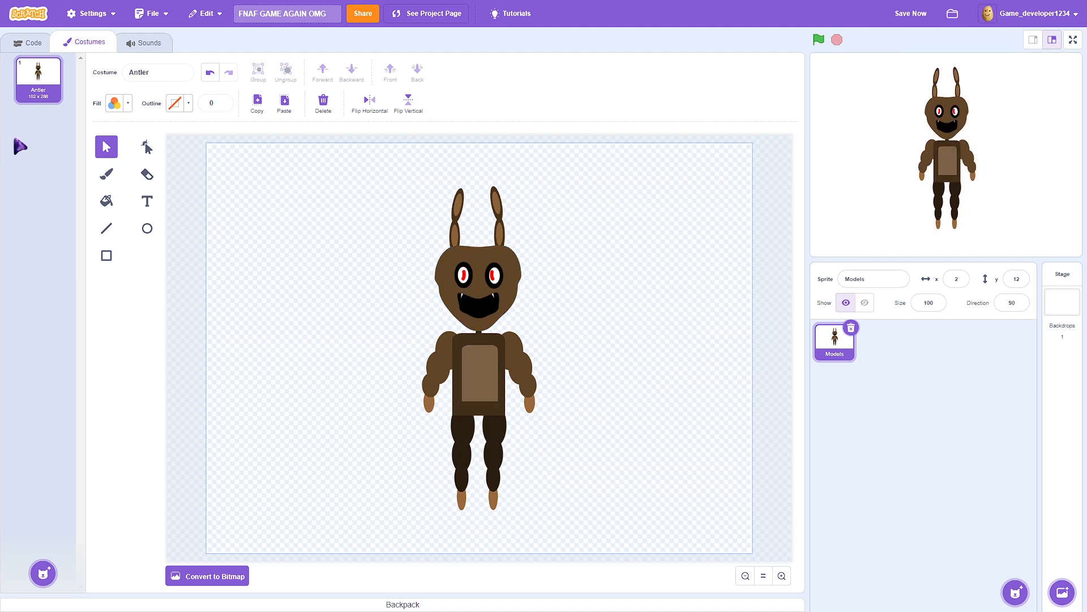
# Duplicate the Antler costume
pyautogui.rightClick(45, 91)
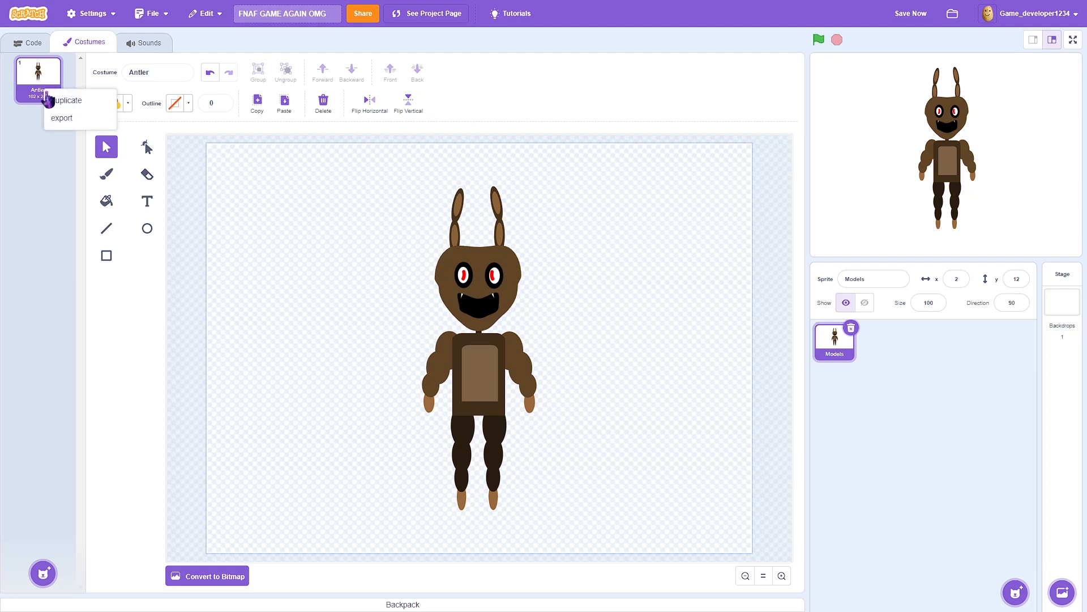
pyautogui.click(62, 100)
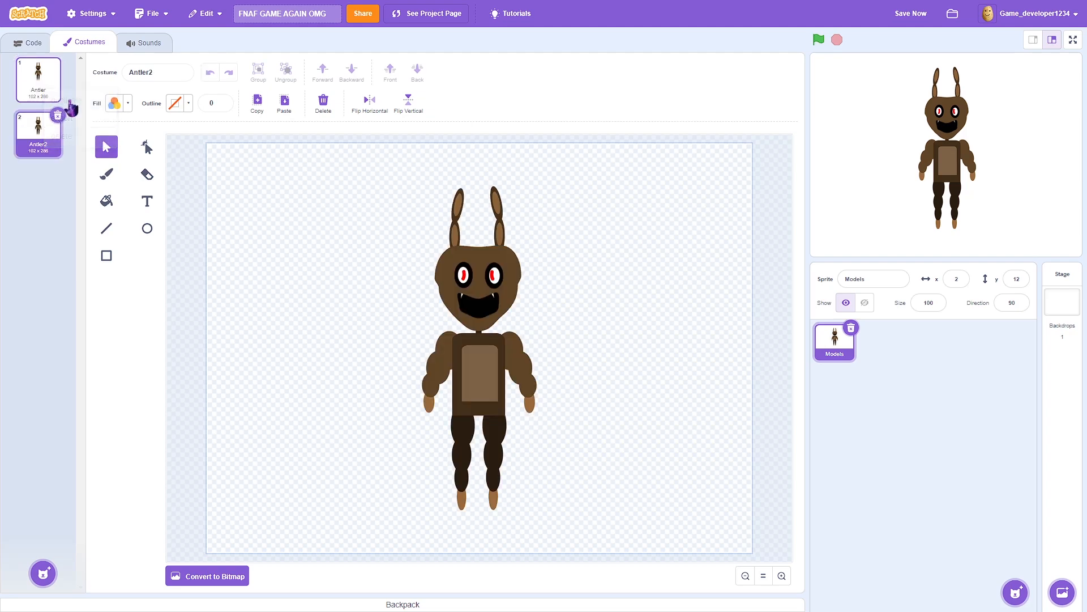
pyautogui.click(141, 72)
pyautogui.click(157, 286)
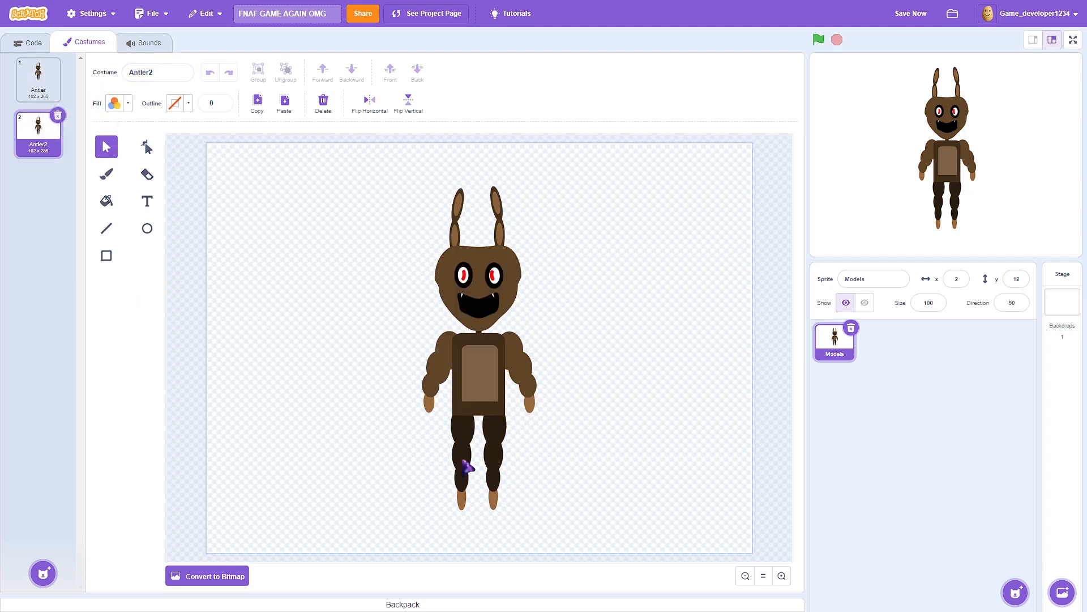
# Recolour the duplicate's head, ears, torso, arms and legs with lighter and darker shades of orange
pyautogui.click(782, 576)
pyautogui.scroll(2, 405, 249)
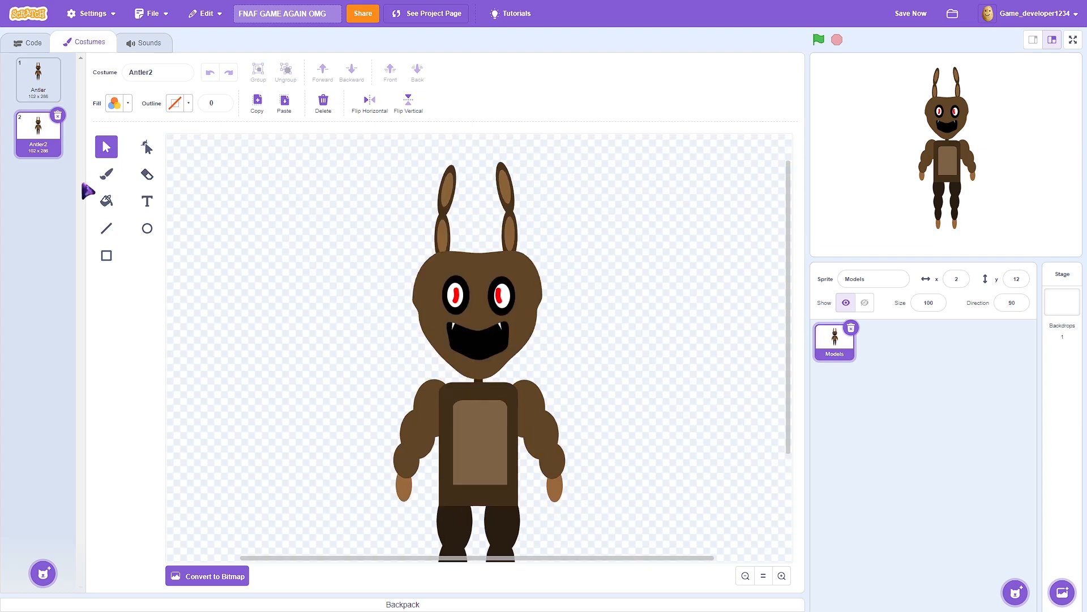
pyautogui.click(105, 204)
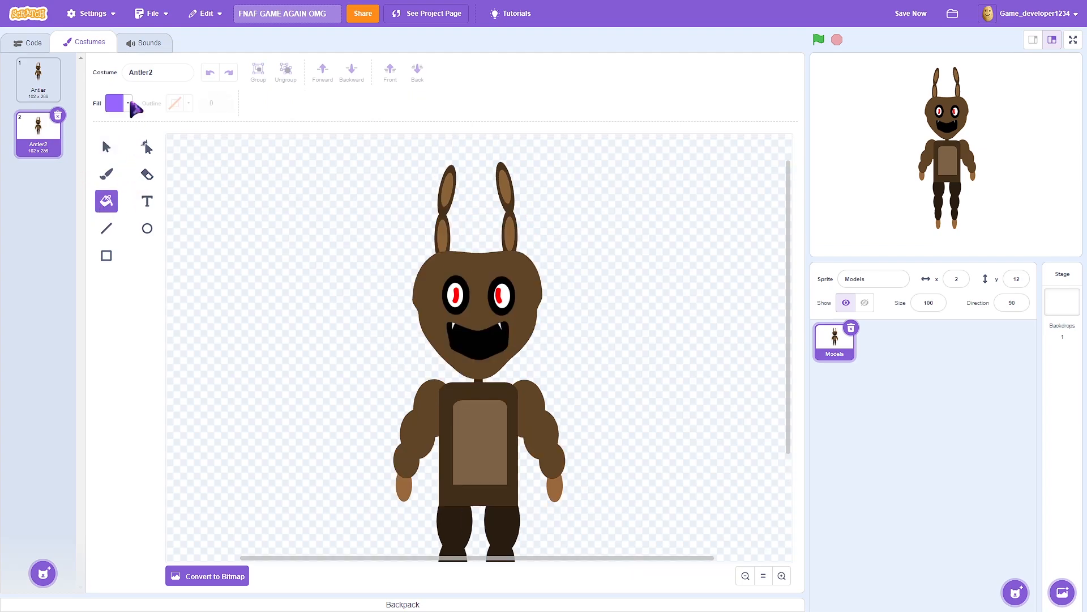
pyautogui.click(514, 309)
pyautogui.click(515, 309)
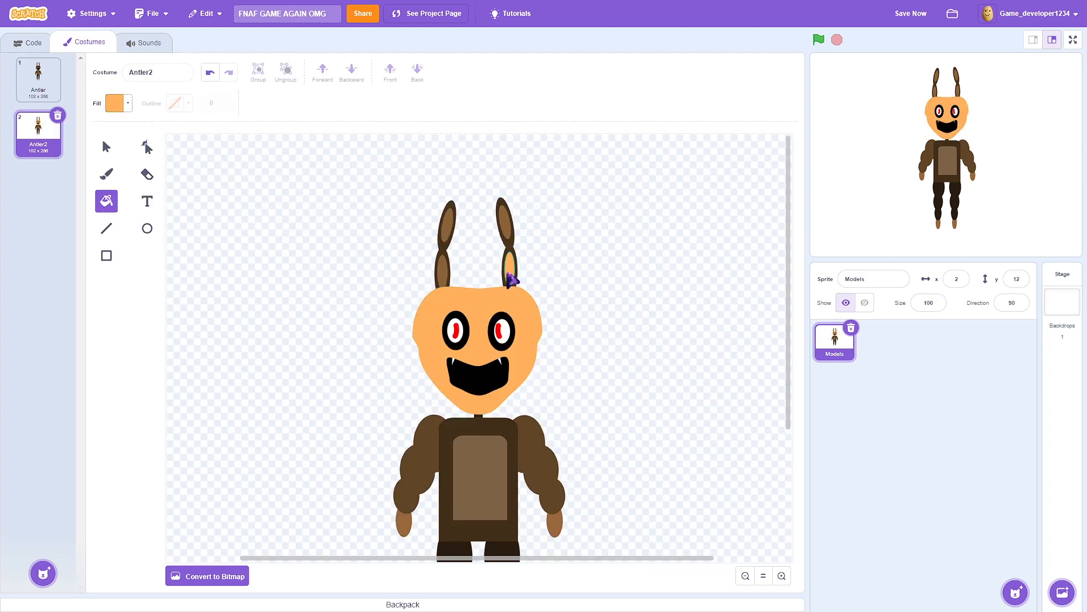
pyautogui.click(507, 279)
pyautogui.click(510, 229)
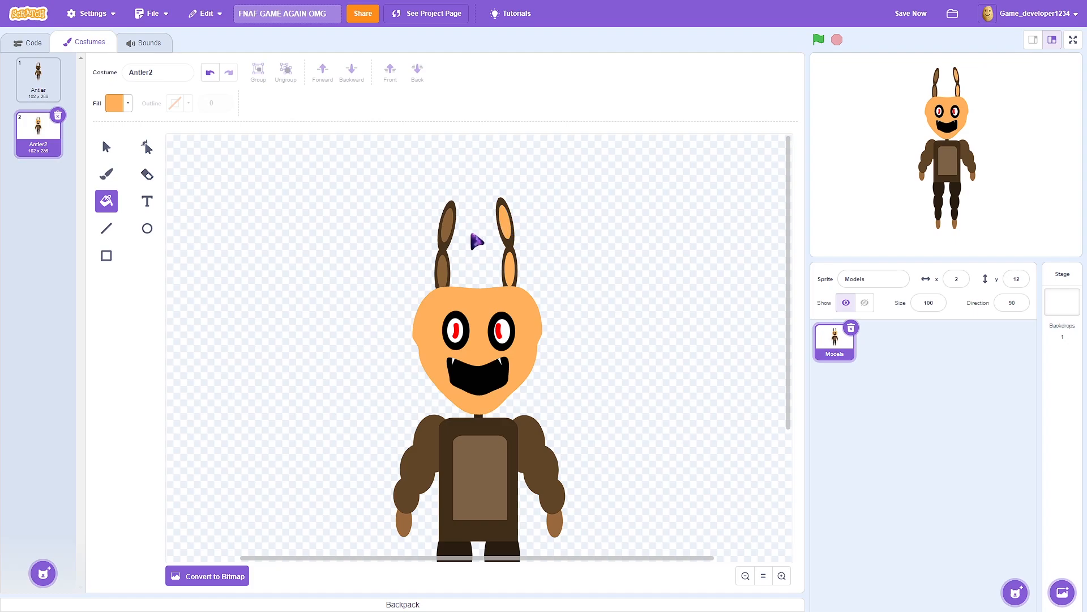
pyautogui.scroll(-3, 456, 324)
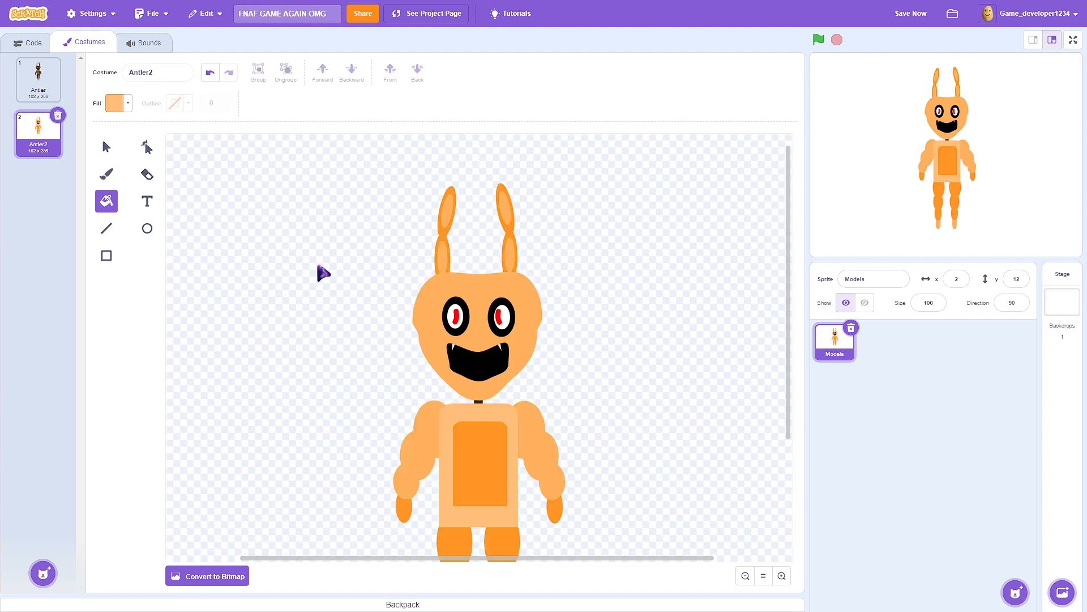
pyautogui.scroll(-5, 340, 277)
pyautogui.scroll(5, 355, 266)
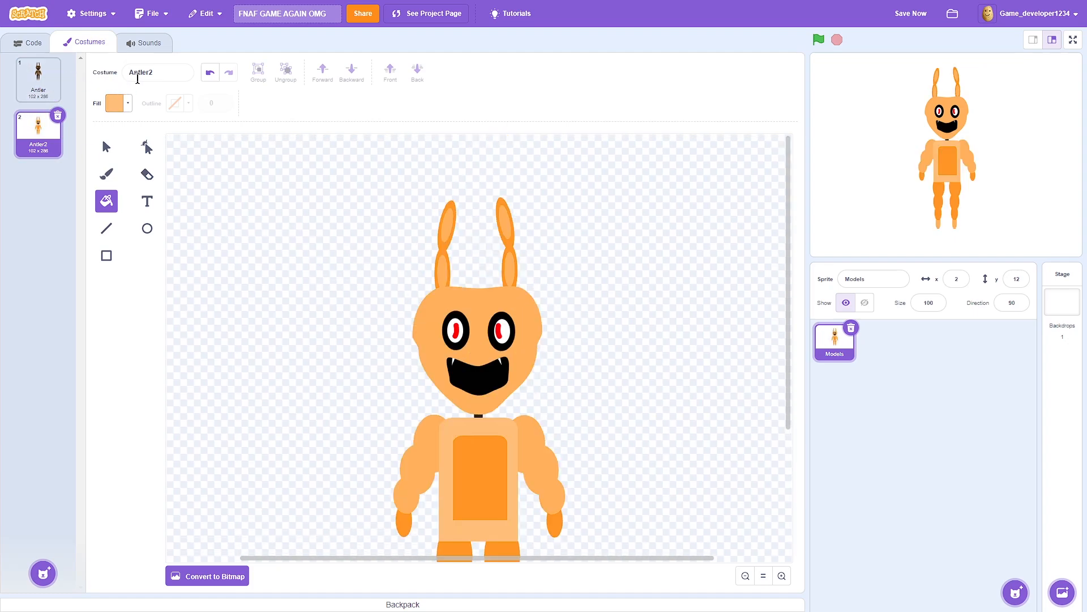
# Rename the orange costume to Golden Antler
pyautogui.click(139, 73)
pyautogui.write('Golden')
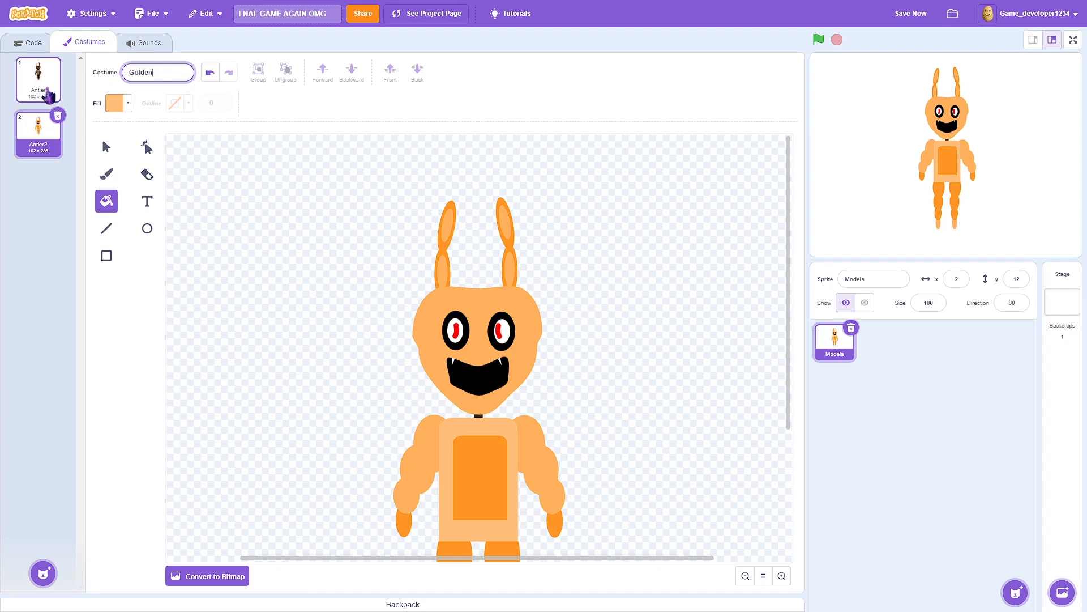
pyautogui.write(' Antler')
pyautogui.press('Return')
# Duplicate the brown Antler costume again and clear the copy's name
pyautogui.rightClick(14, 144)
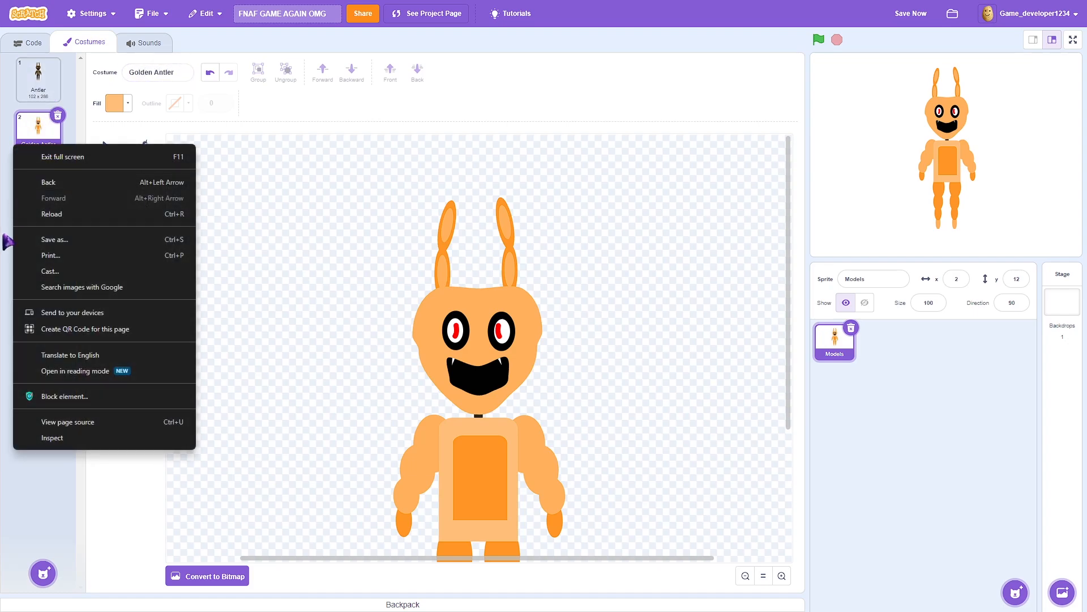
pyautogui.click(7, 243)
pyautogui.rightClick(35, 86)
pyautogui.click(39, 95)
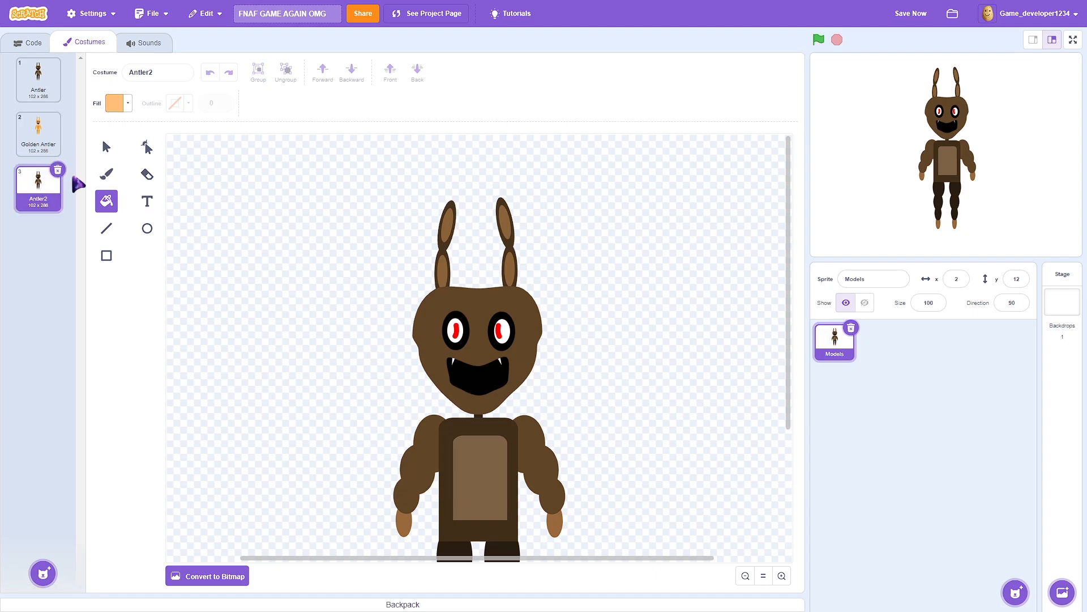
pyautogui.click(92, 74)
pyautogui.press('BackSpace')
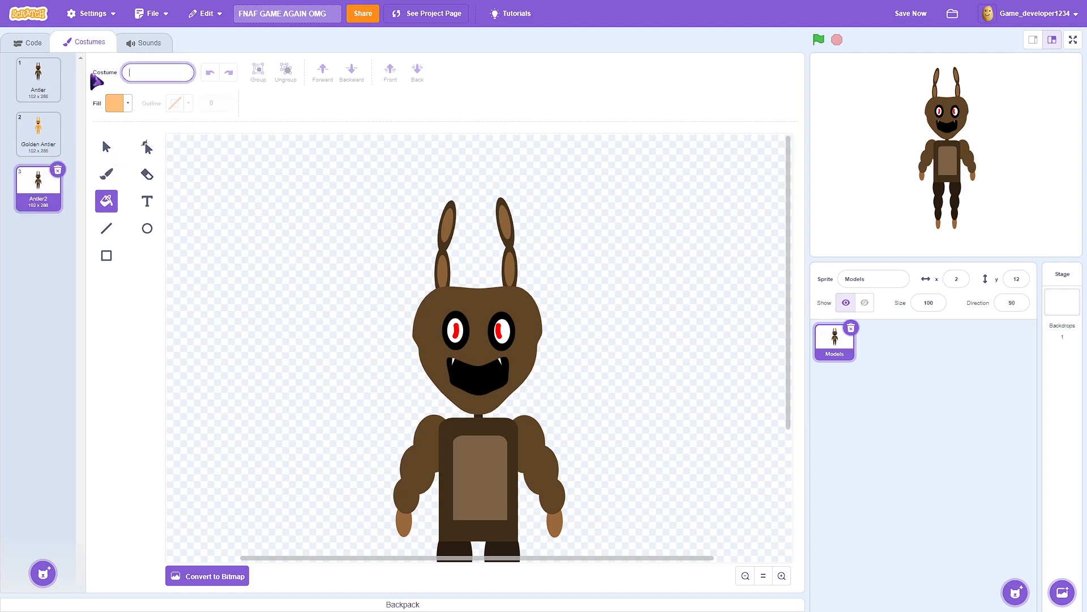
# Recolour the new copy's head, ears, torso, arms and legs in grey shades, starting from saturation 0 and brightness 49
pyautogui.click(125, 108)
pyautogui.moveTo(110, 198); pyautogui.dragTo(70, 198)
pyautogui.moveTo(144, 233); pyautogui.dragTo(109, 233)
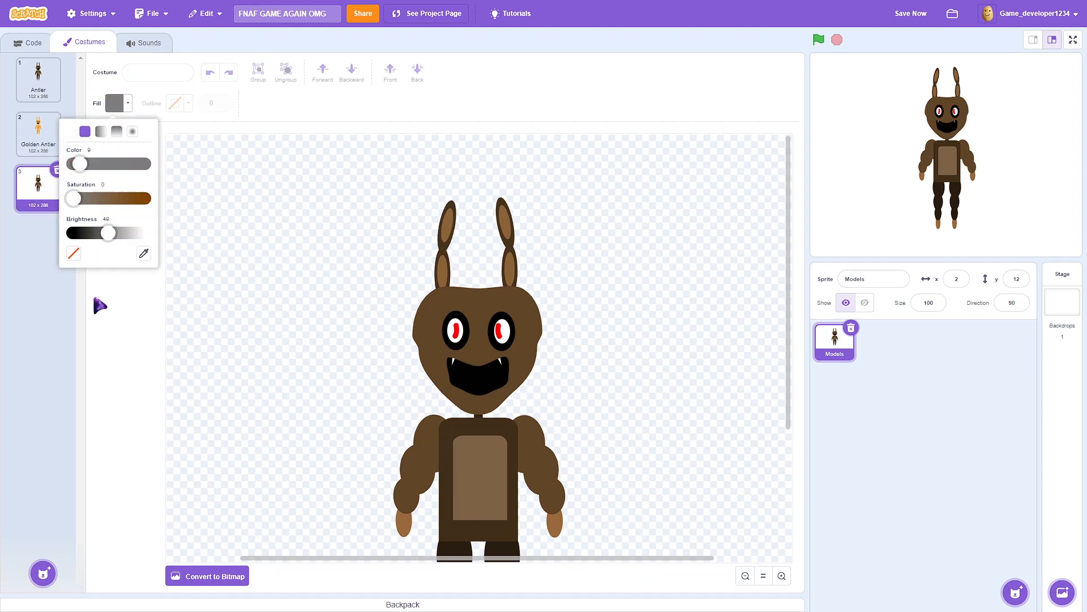
pyautogui.click(101, 305)
pyautogui.click(442, 306)
pyautogui.scroll(-3, 436, 272)
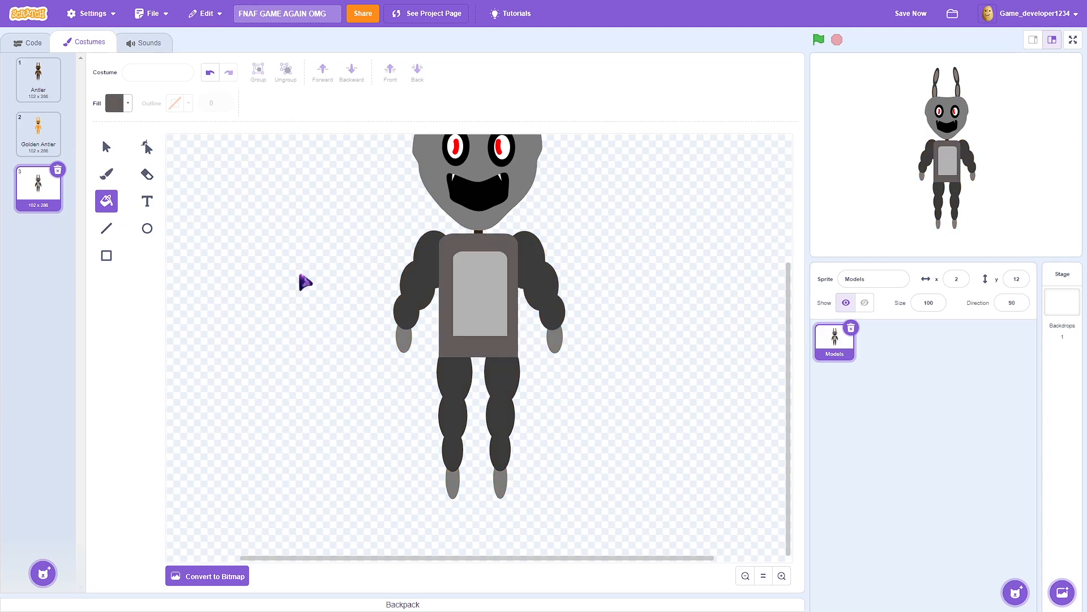
pyautogui.scroll(3, 563, 340)
pyautogui.scroll(-3, 685, 400)
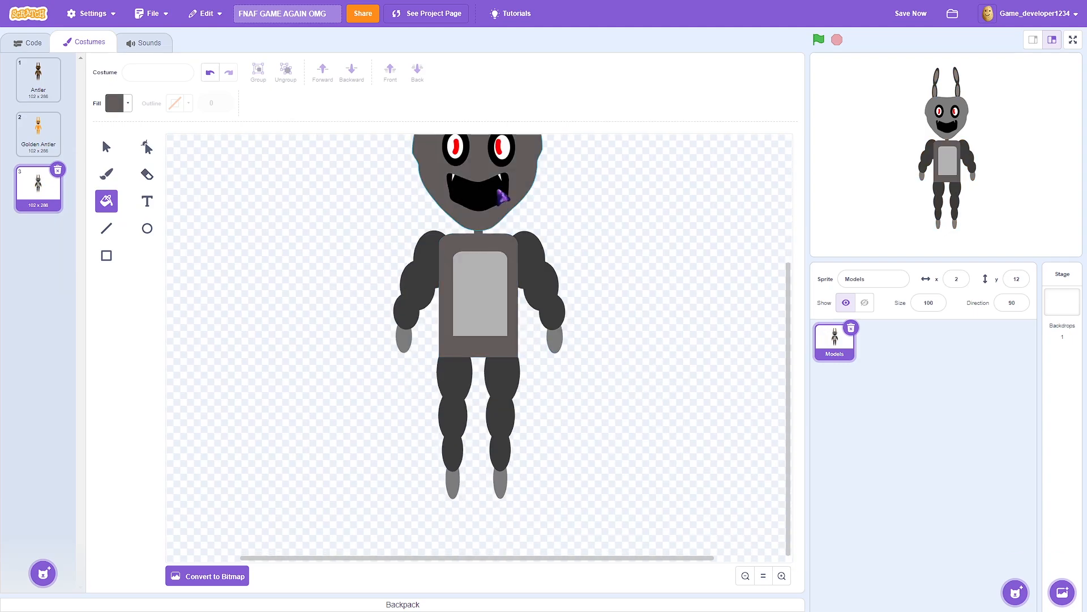
# Name the grey costume Steel Antler
pyautogui.click(168, 76)
pyautogui.write('$teel a')
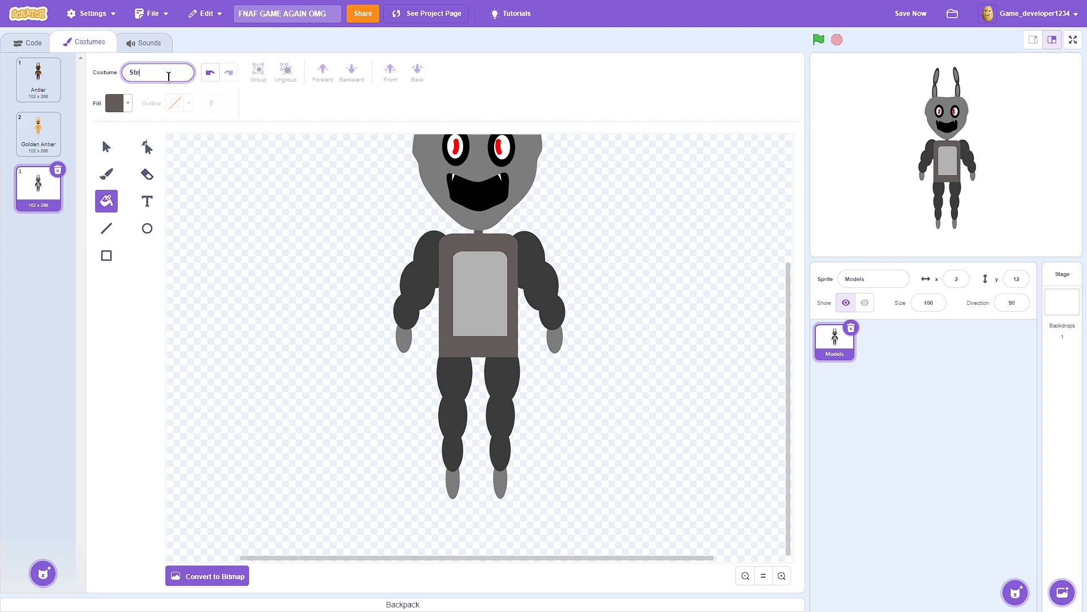
pyautogui.write('ntler')
pyautogui.press('Return')
# Compare the Antler, Golden Antler and Steel Antler costumes by viewing each one in turn
pyautogui.click(53, 137)
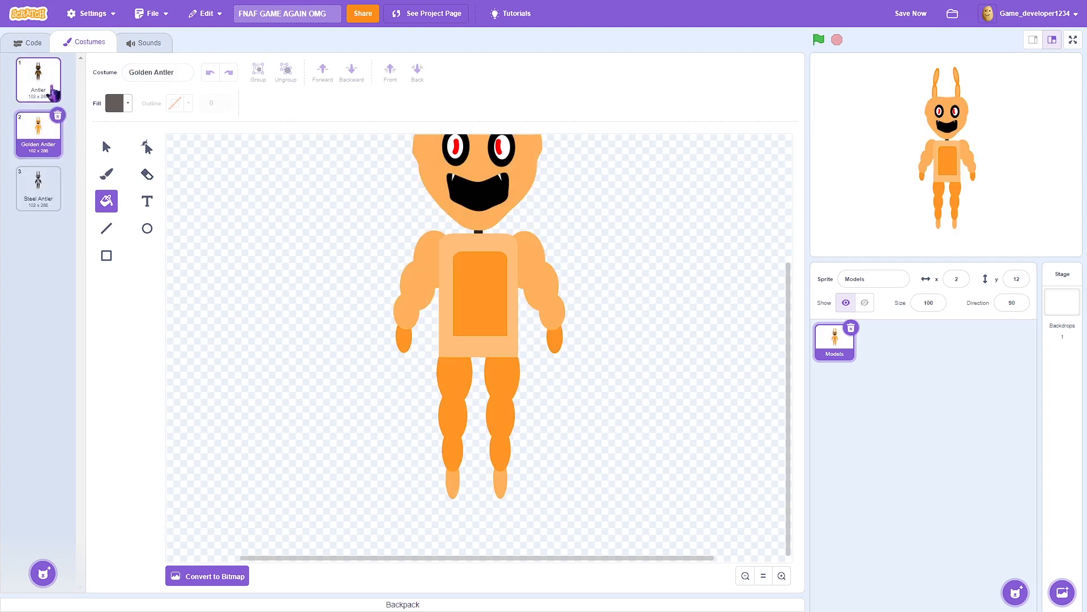
pyautogui.click(51, 88)
pyautogui.click(43, 146)
pyautogui.click(45, 184)
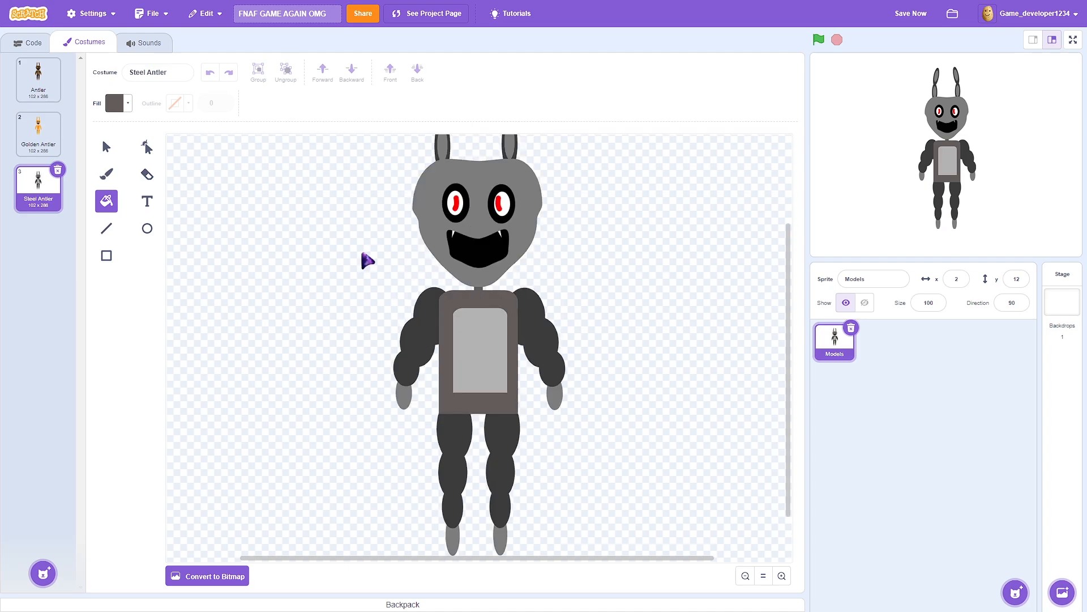
pyautogui.click(45, 129)
pyautogui.click(44, 99)
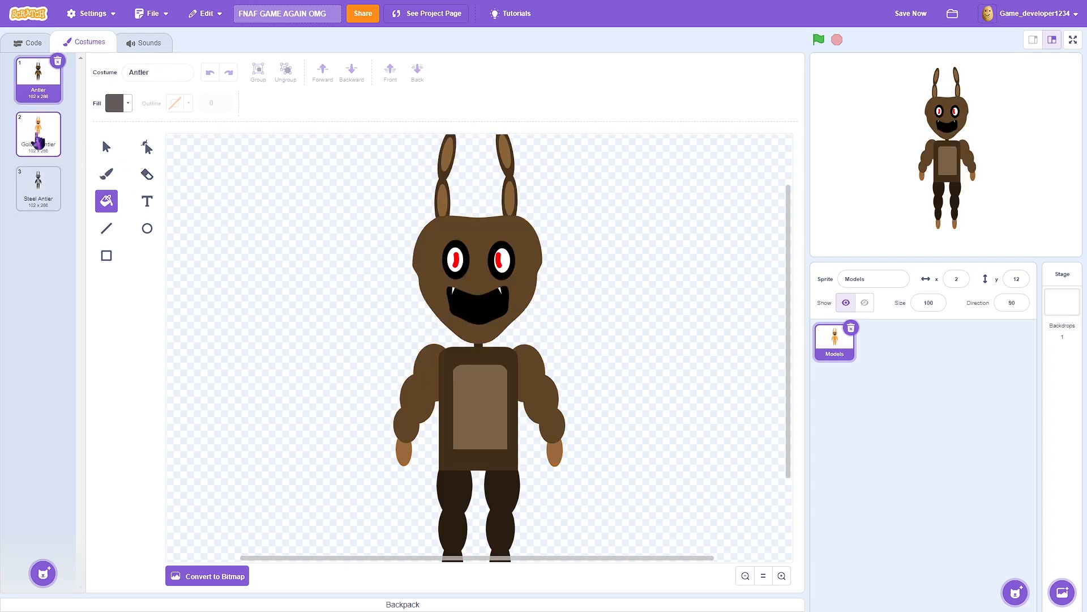
pyautogui.click(37, 133)
pyautogui.click(22, 187)
pyautogui.click(32, 103)
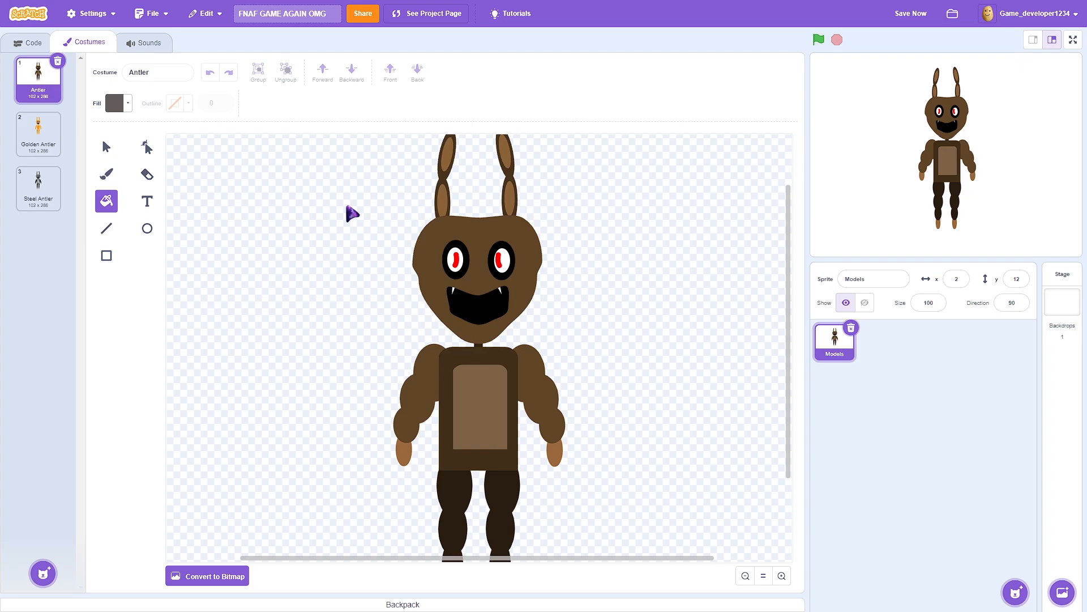
pyautogui.click(33, 146)
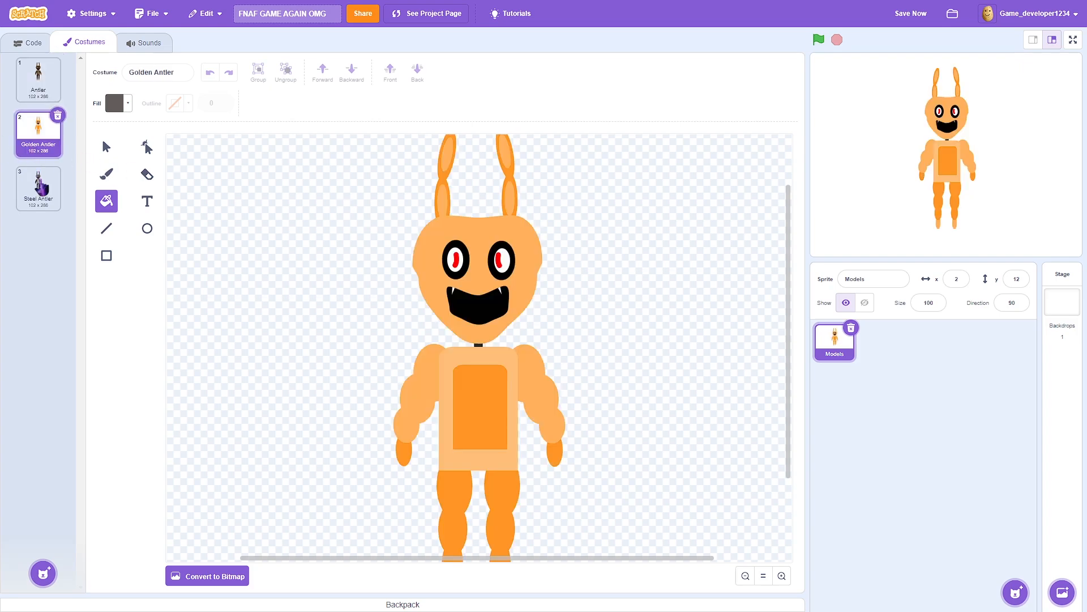
pyautogui.click(34, 184)
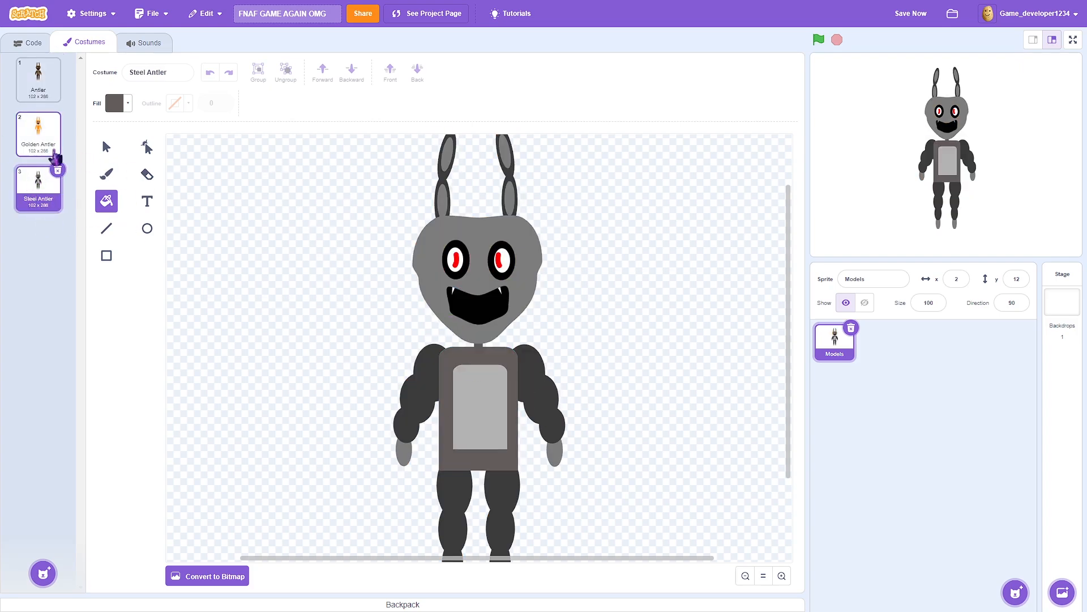
pyautogui.click(49, 147)
pyautogui.scroll(-2, 521, 340)
pyautogui.scroll(4, 512, 351)
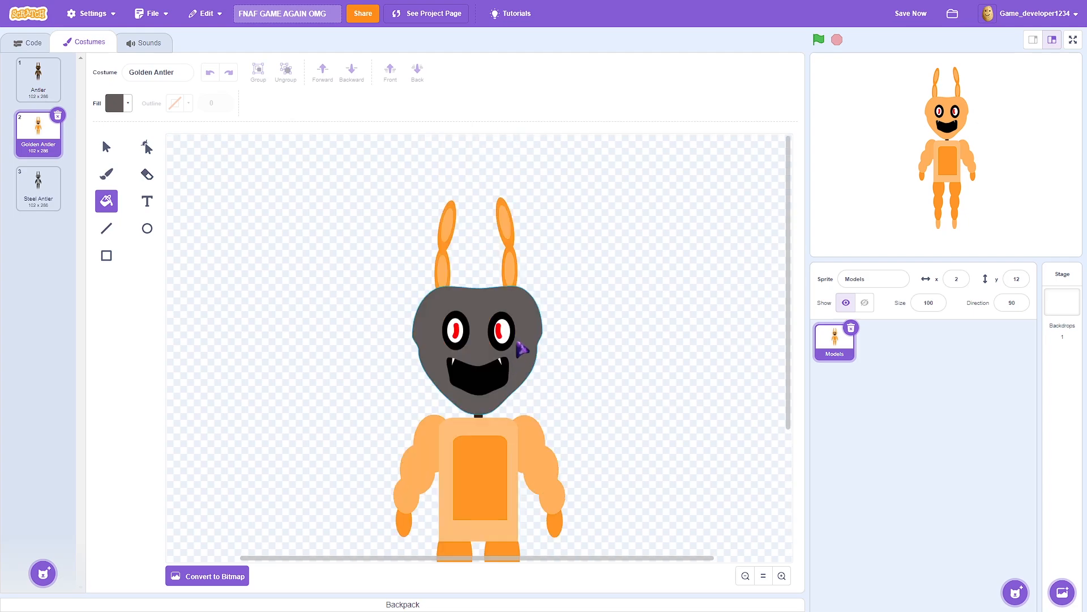
# Make the brown Antler costume current, switch to the sprite's code and save the project
pyautogui.click(35, 73)
pyautogui.click(28, 42)
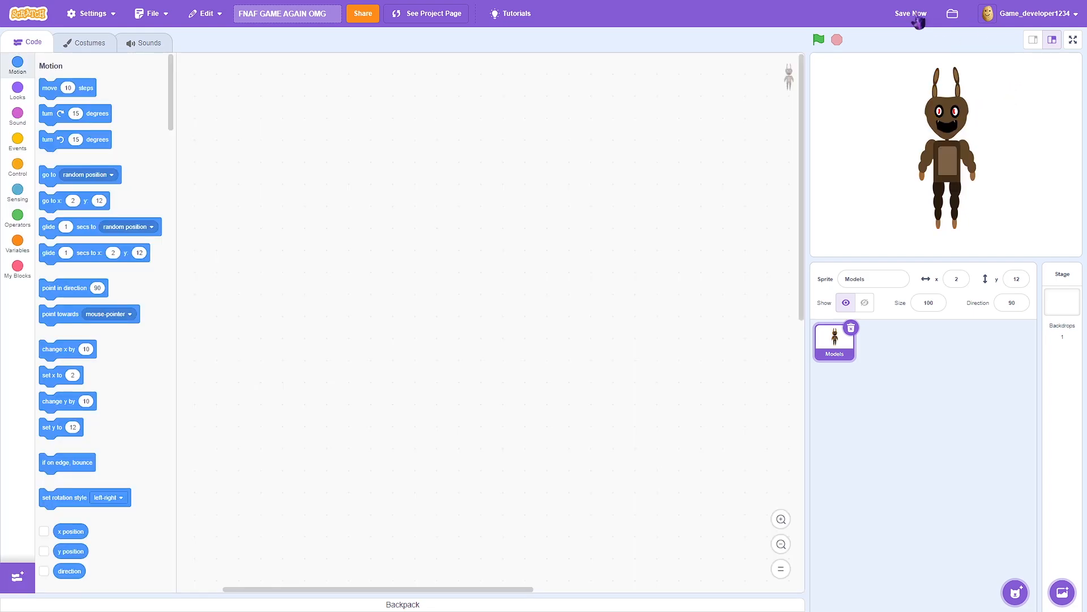
pyautogui.click(904, 22)
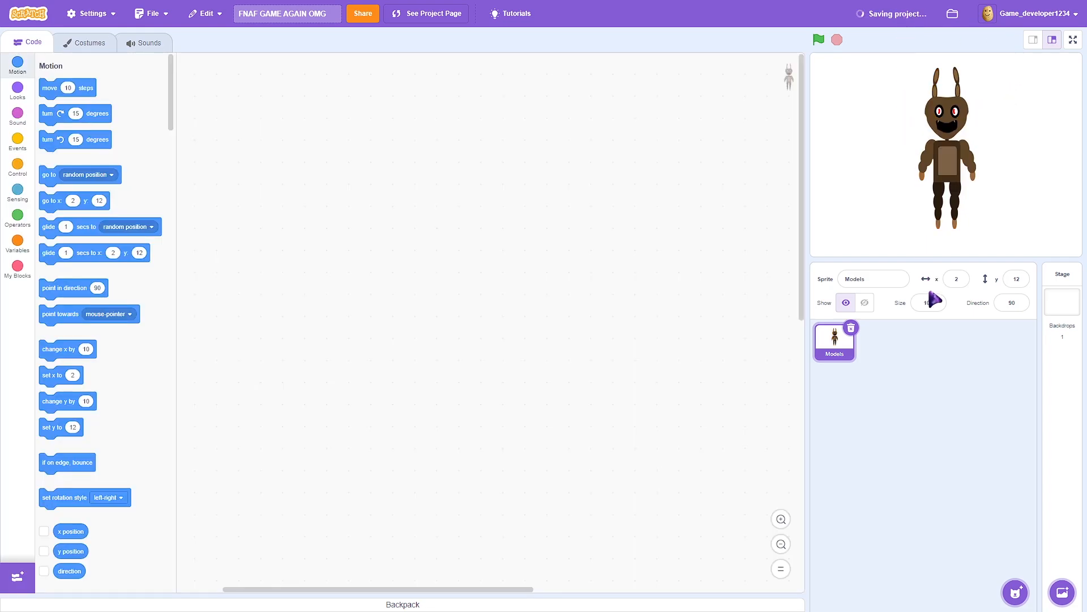
# Set the Models sprite's position to x 0 and y 0, and save the project
pyautogui.moveTo(961, 281); pyautogui.dragTo(917, 282)
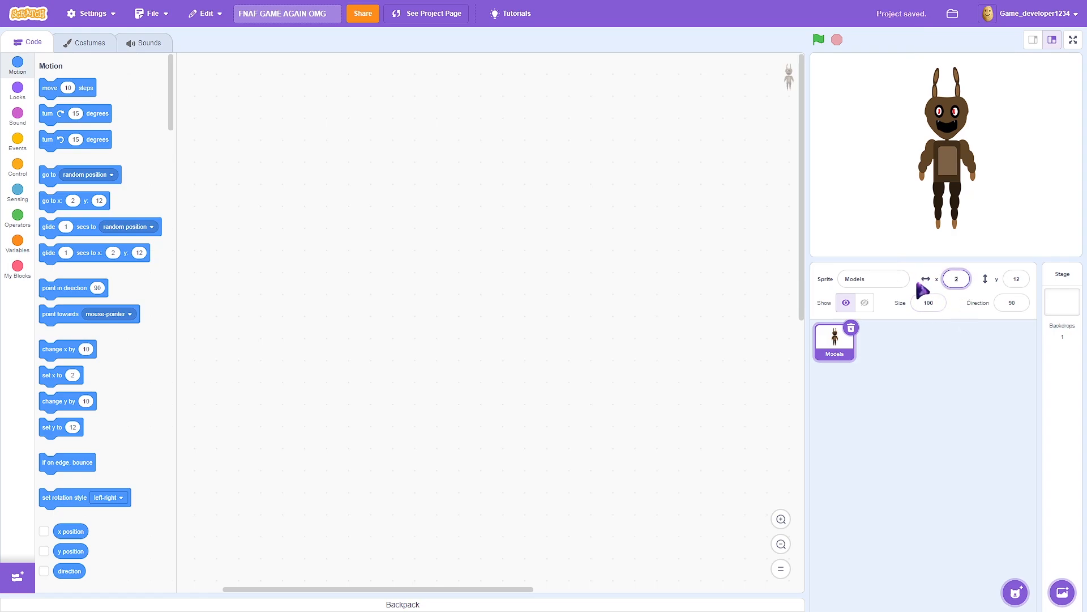
pyautogui.write('0')
pyautogui.press('Tab')
pyautogui.write('0')
pyautogui.press('Return')
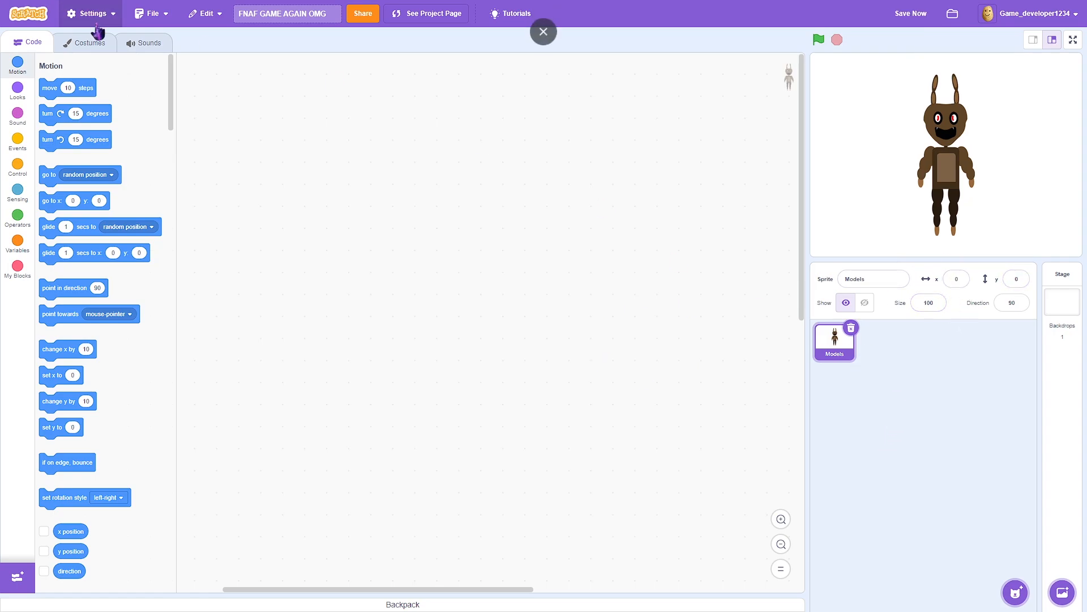
pyautogui.click(93, 44)
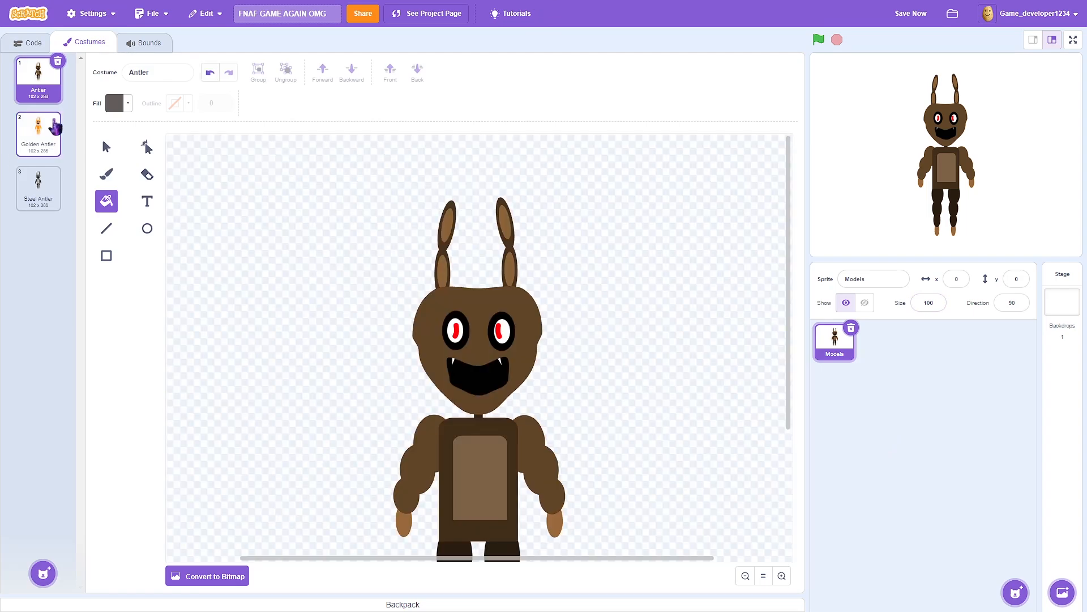
pyautogui.click(30, 43)
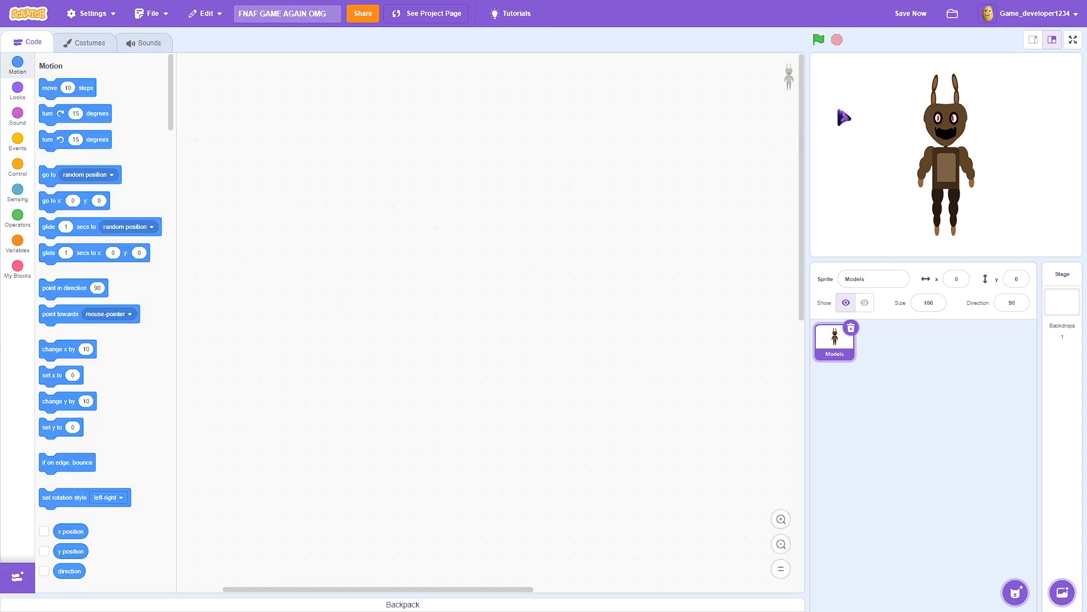
pyautogui.click(904, 17)
pyautogui.moveTo(1018, 596)
# Build and run a script that hides the Models sprite when the green flag is clicked, and save the project
pyautogui.click(19, 144)
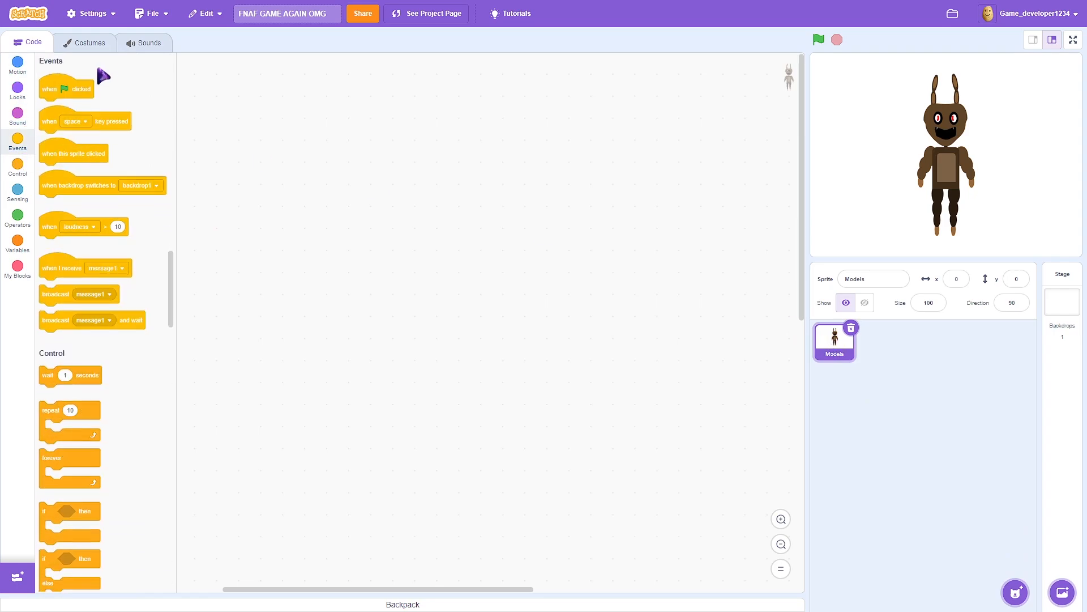
pyautogui.moveTo(88, 92); pyautogui.dragTo(388, 133)
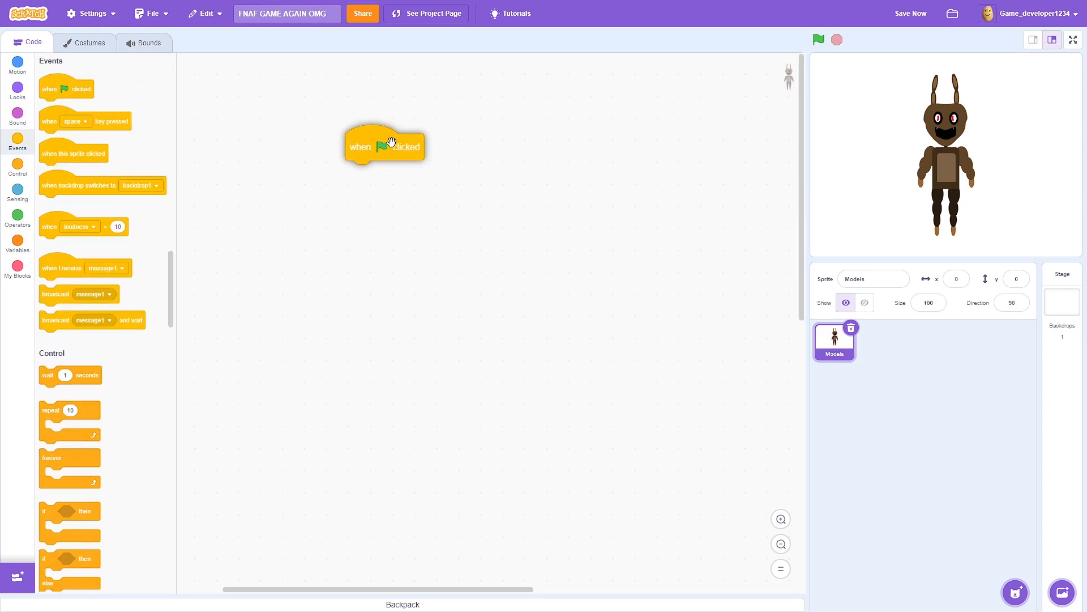
pyautogui.click(782, 520)
pyautogui.click(782, 520)
pyautogui.moveTo(434, 85); pyautogui.dragTo(453, 235)
pyautogui.click(780, 542)
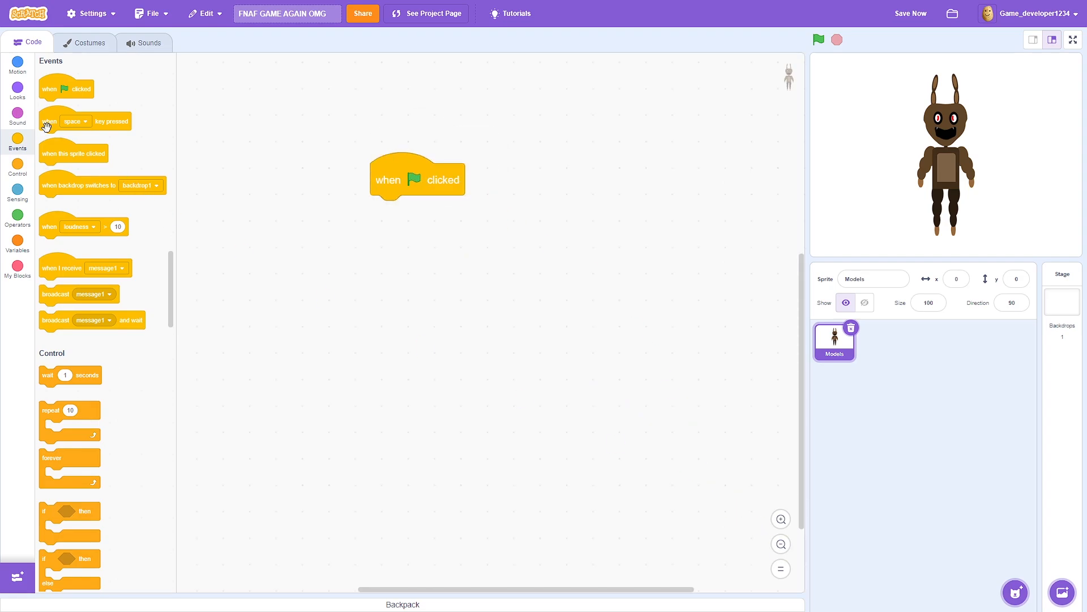
pyautogui.click(18, 91)
pyautogui.scroll(-5, 68, 469)
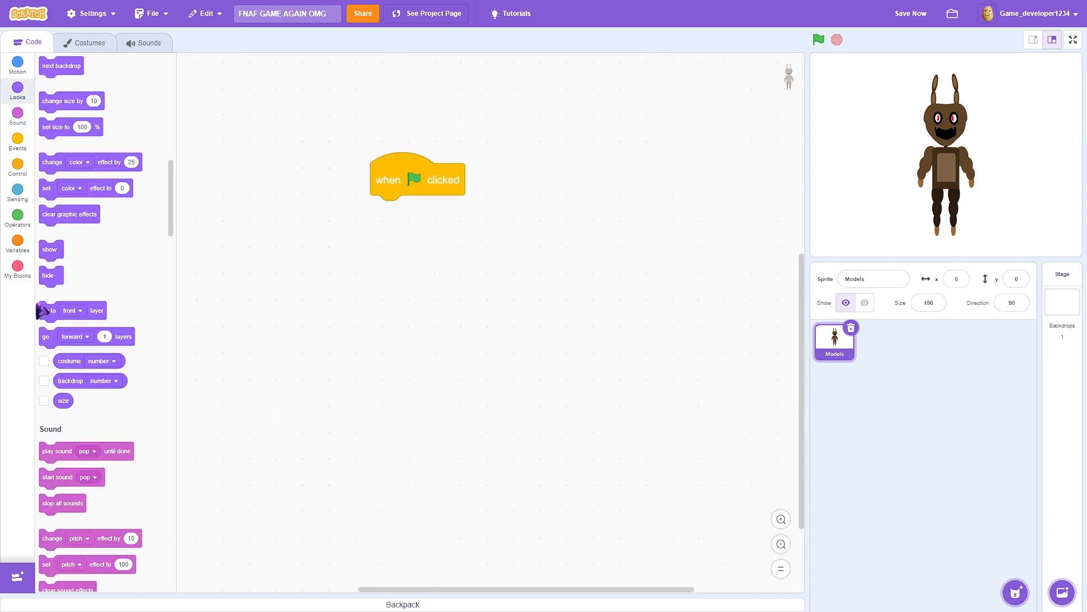
pyautogui.moveTo(57, 274); pyautogui.dragTo(397, 210)
pyautogui.moveTo(419, 164); pyautogui.dragTo(338, 133)
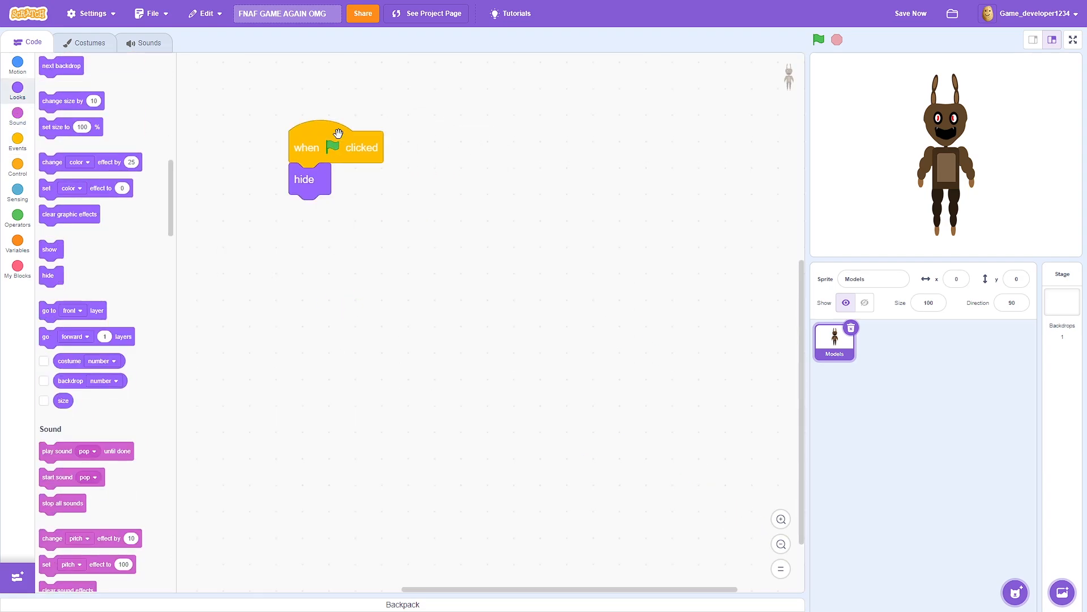
pyautogui.click(339, 133)
pyautogui.click(901, 13)
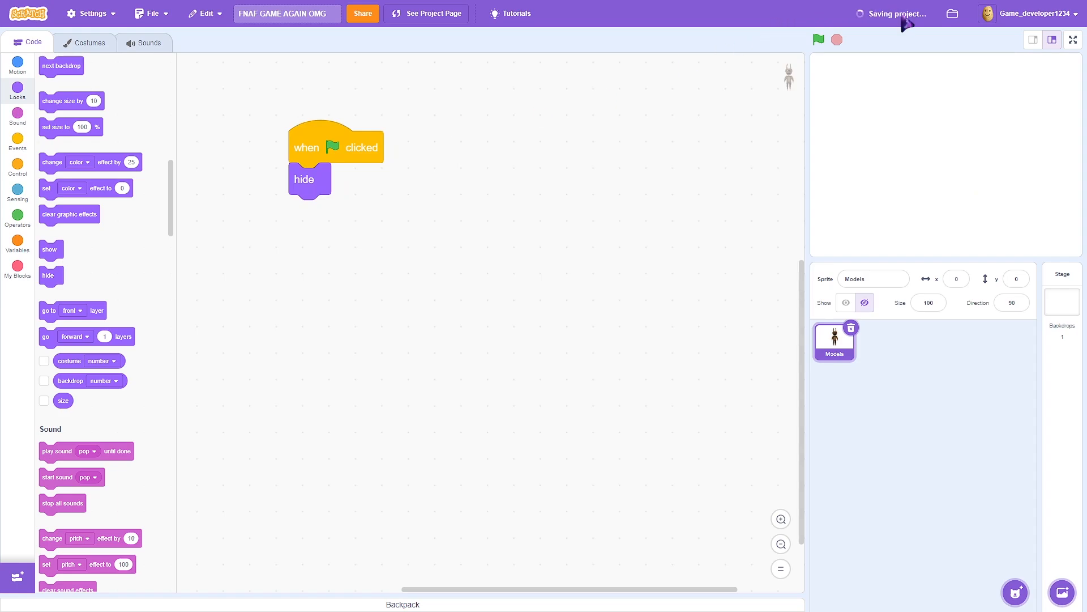
# Create a new blank painted sprite and copy the whole figure from the Models sprite's Antler costume
pyautogui.moveTo(1019, 586)
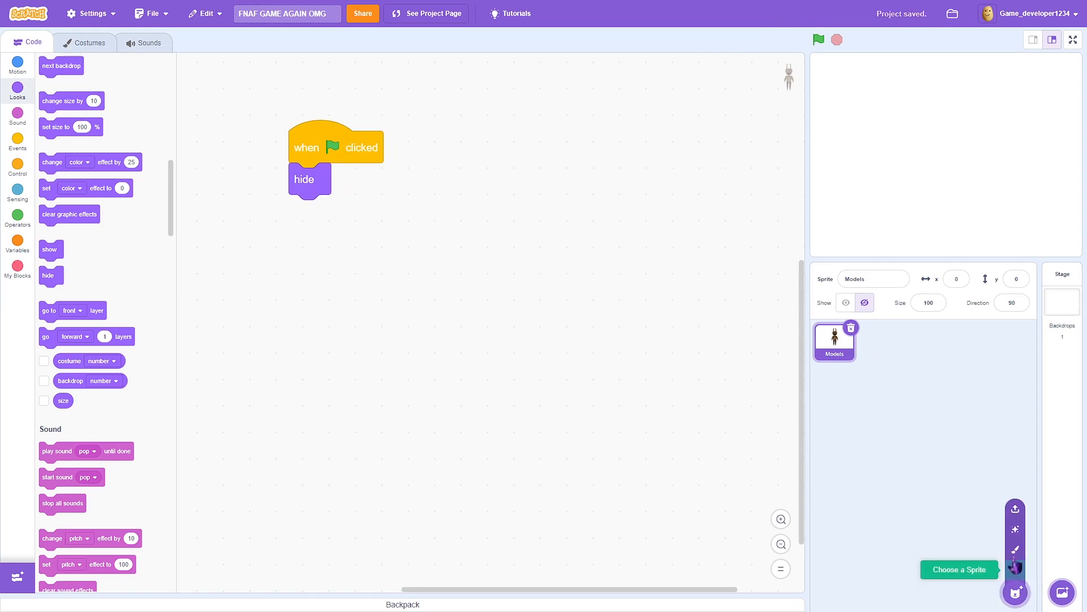
pyautogui.click(1006, 542)
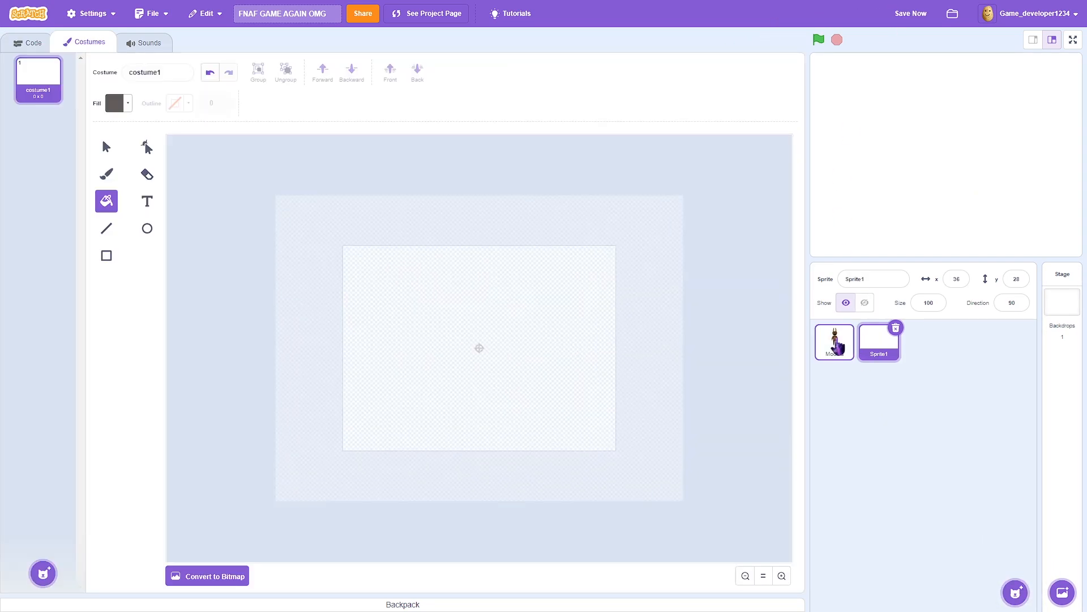
pyautogui.click(834, 341)
pyautogui.click(745, 576)
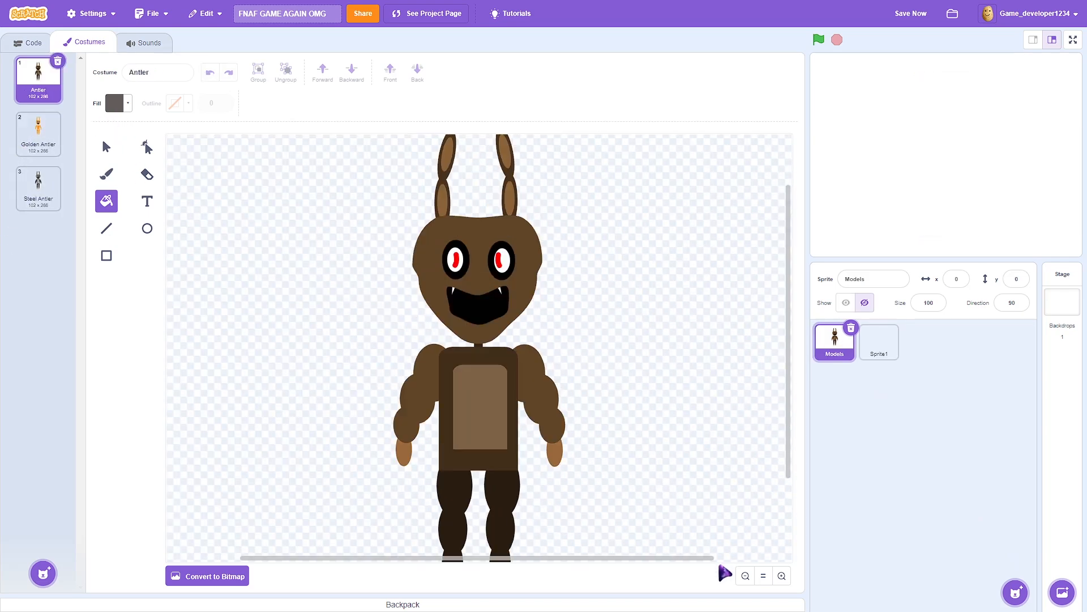
pyautogui.click(746, 576)
pyautogui.click(745, 576)
pyautogui.click(782, 576)
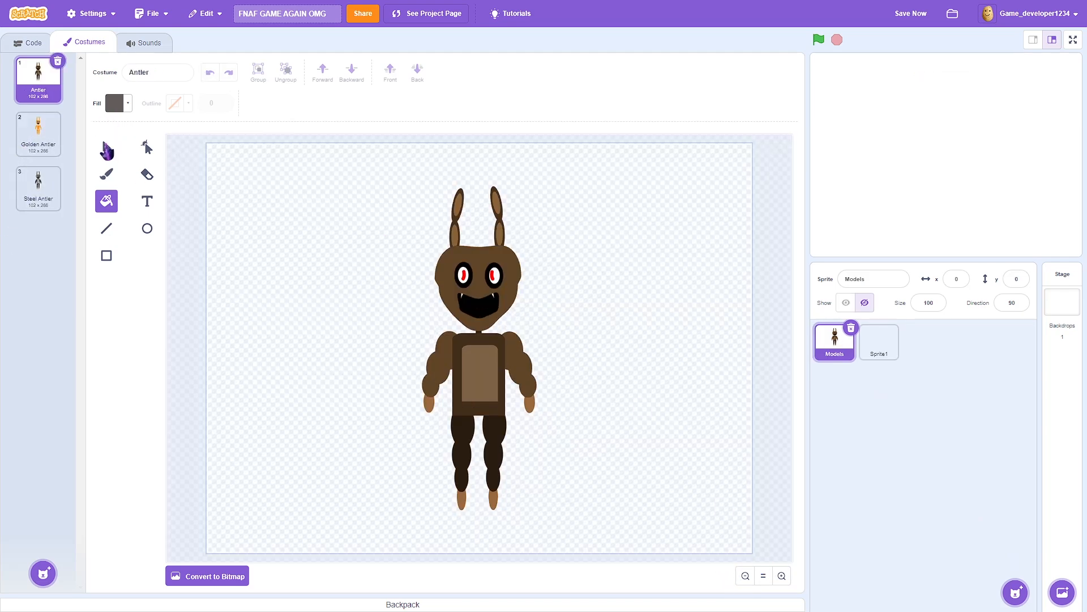
pyautogui.press('s')
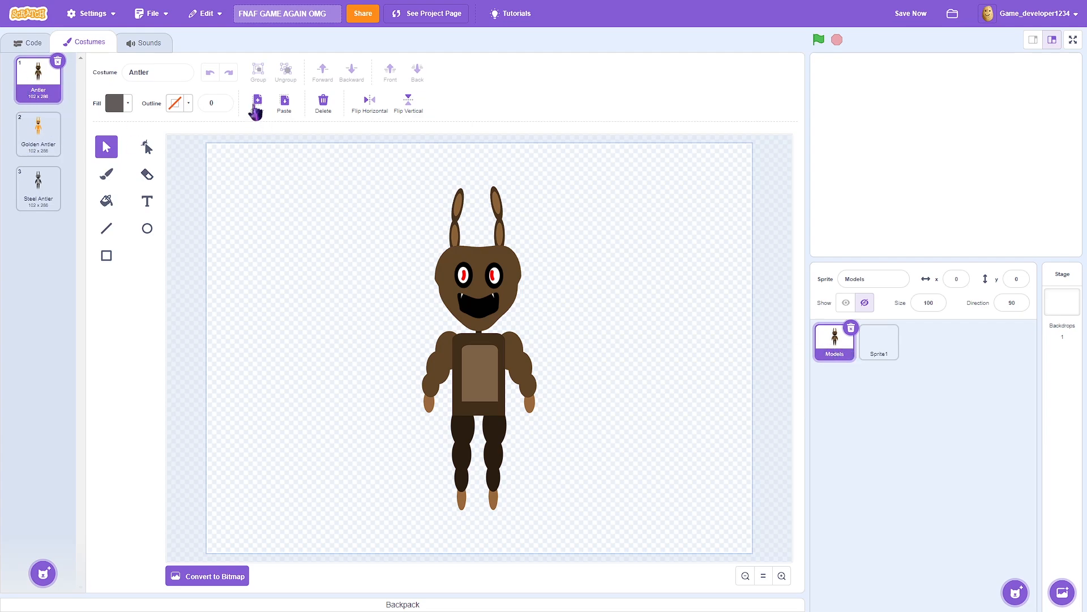
# Paste the copied Antler figure into costume1 of the new Sprite1 and deselect it
pyautogui.click(870, 347)
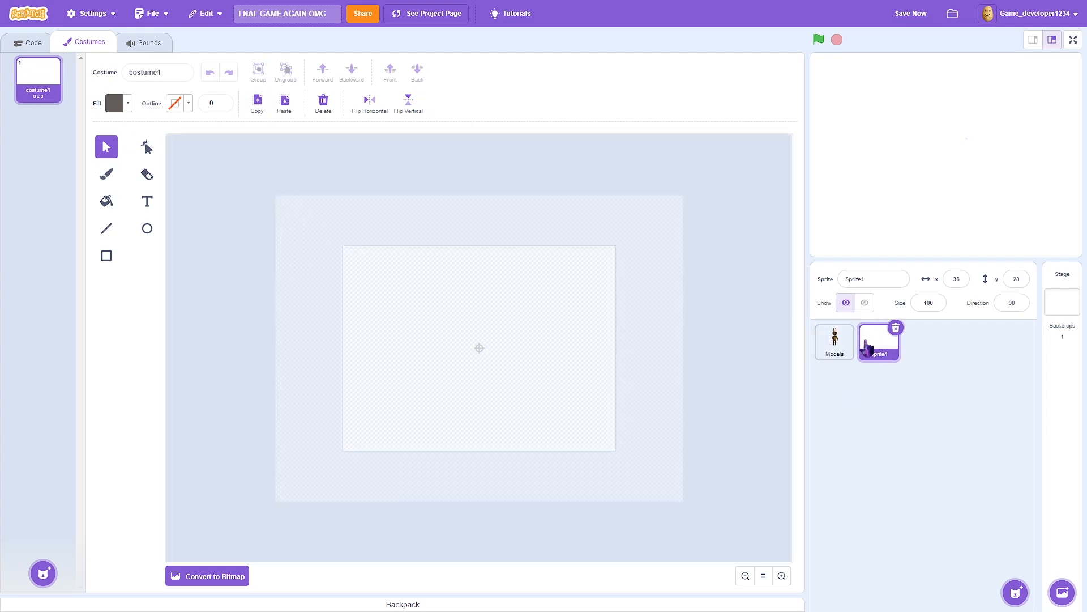
pyautogui.click(782, 575)
pyautogui.click(284, 102)
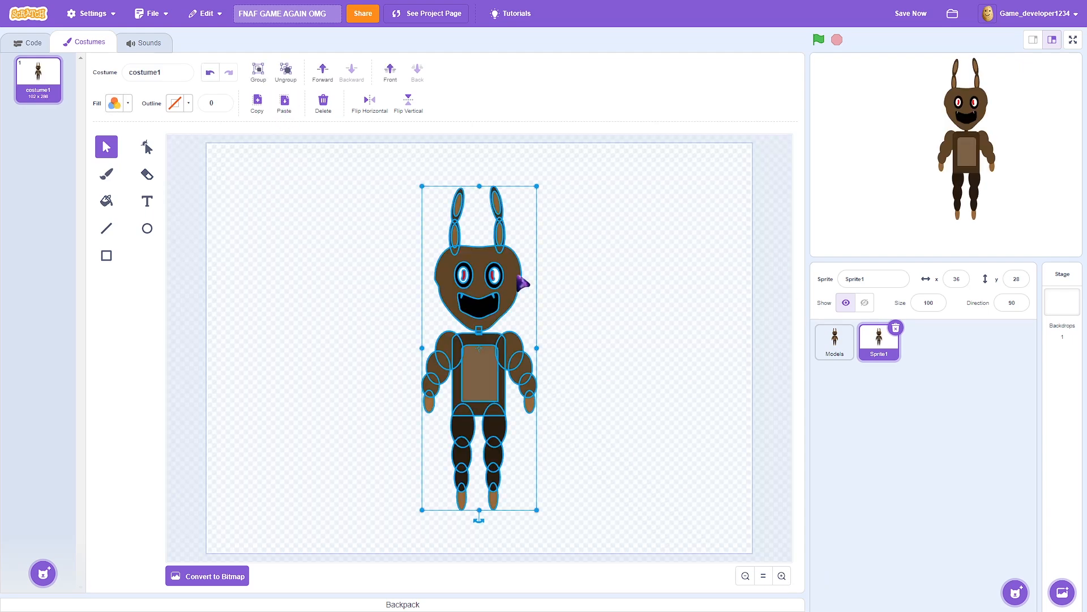
pyautogui.click(612, 353)
pyautogui.click(745, 576)
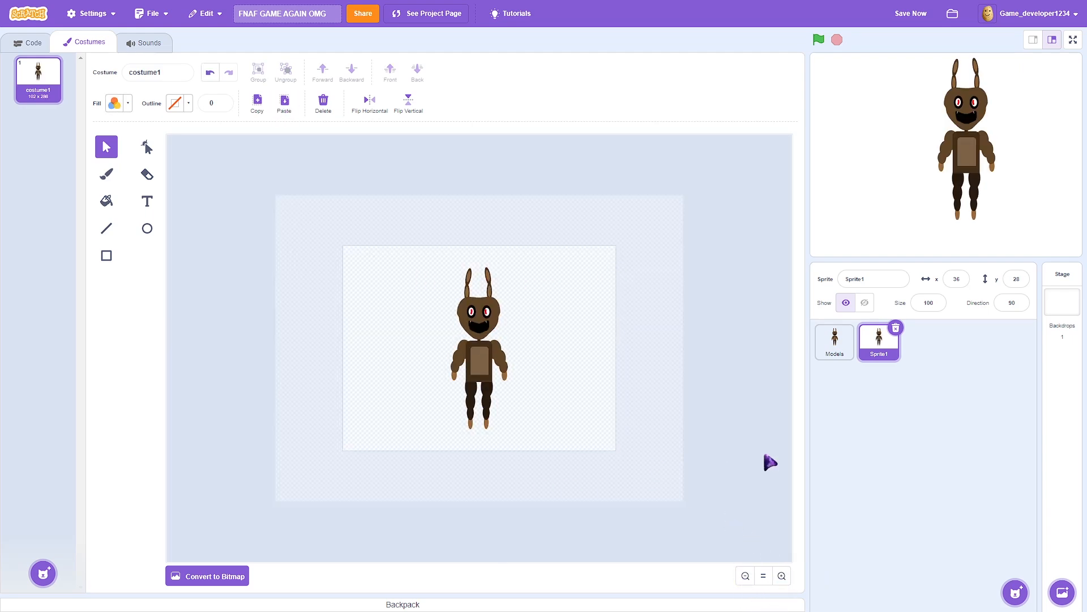
pyautogui.click(781, 581)
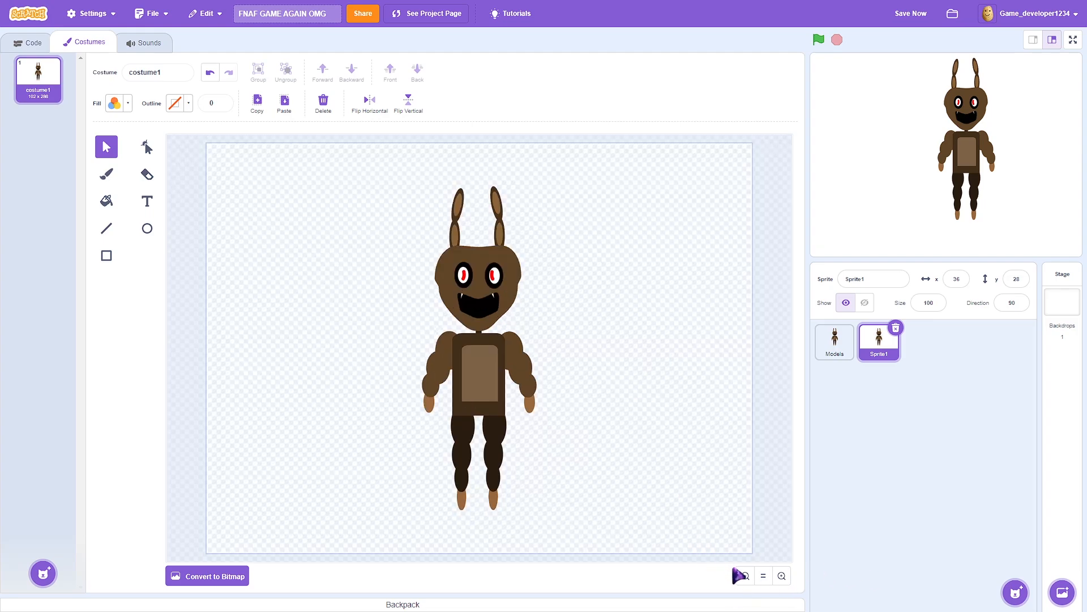
# Move the whole Antler figure to the lower right of the canvas and enlarge it to about 1.5 times its size
pyautogui.moveTo(332, 163); pyautogui.dragTo(605, 551)
pyautogui.moveTo(441, 246); pyautogui.dragTo(645, 390)
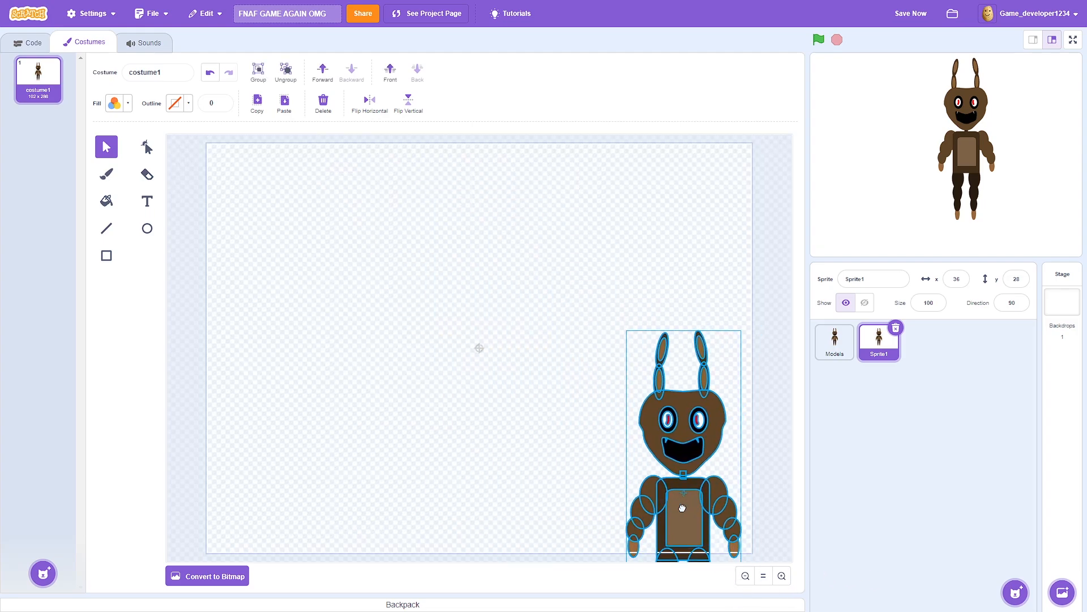
pyautogui.moveTo(624, 331); pyautogui.dragTo(568, 271)
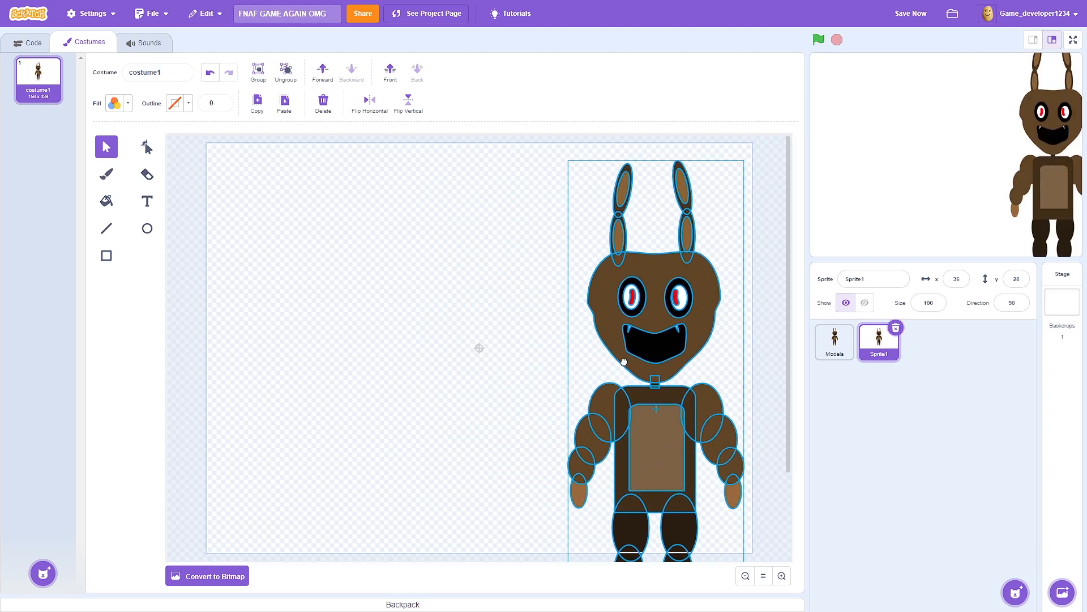
pyautogui.moveTo(617, 354); pyautogui.dragTo(637, 430)
pyautogui.click(542, 372)
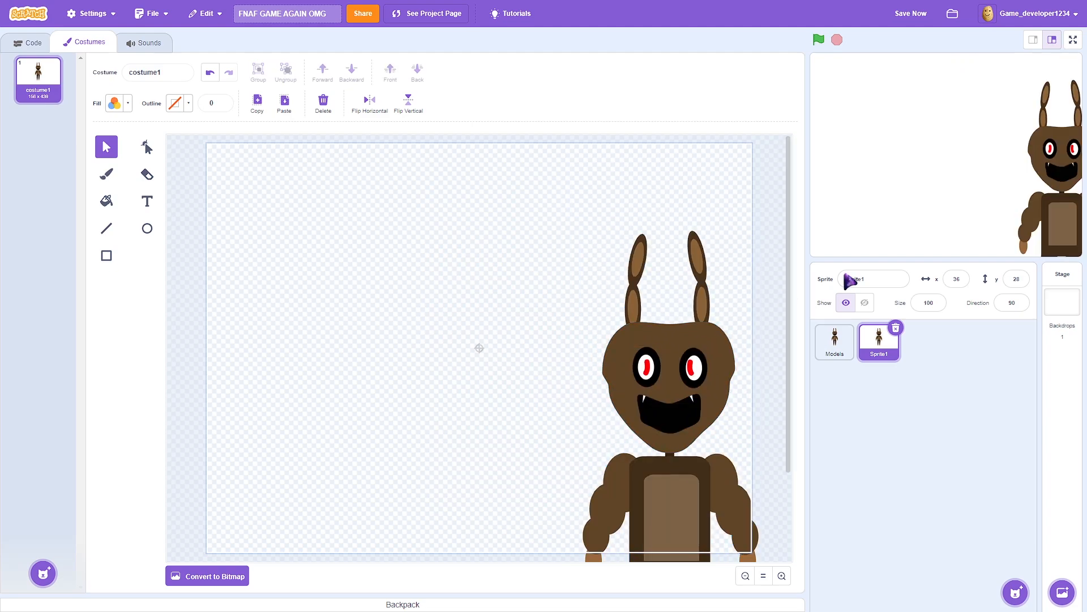
# Set Sprite1's position to x 0 and y 0
pyautogui.click(957, 280)
pyautogui.write('0')
pyautogui.press('Tab')
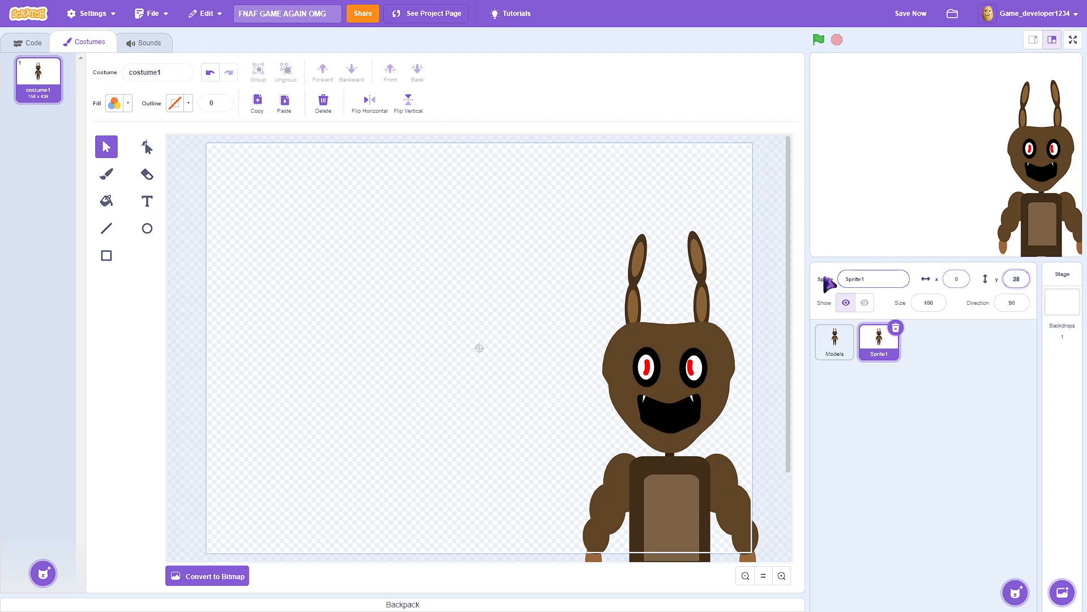
pyautogui.write('0')
pyautogui.press('Return')
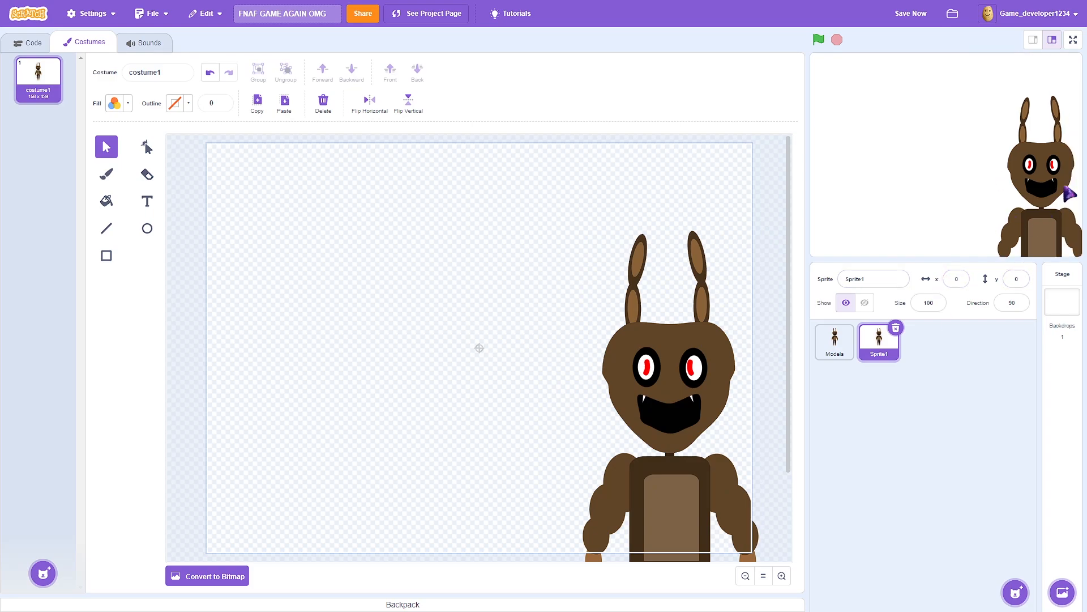
# Move the whole Antler figure up and slightly left on the canvas and rotate it 180 degrees
pyautogui.moveTo(518, 197); pyautogui.dragTo(776, 593)
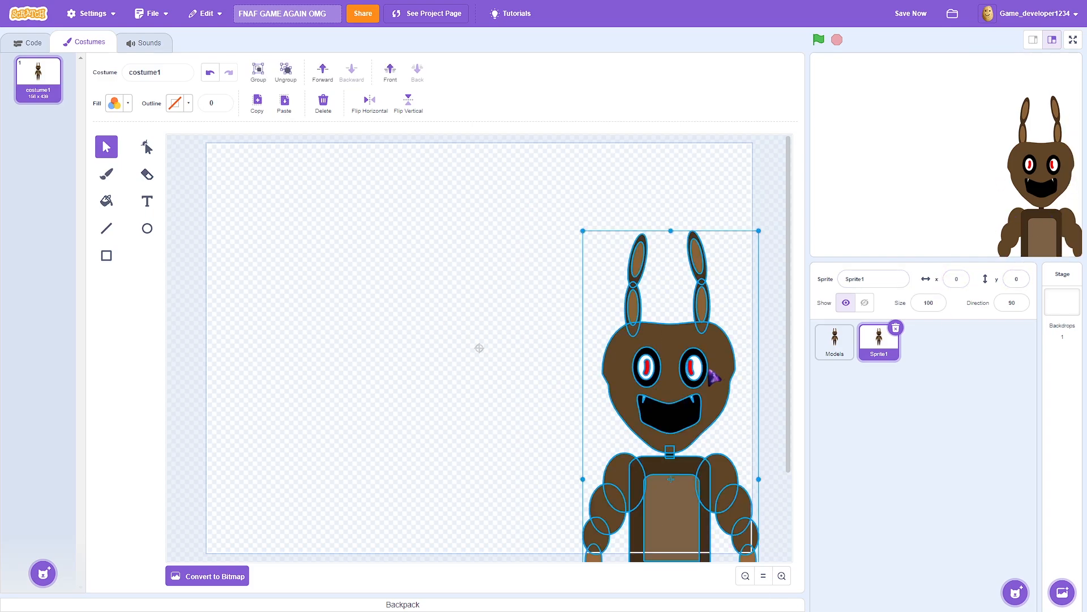
pyautogui.scroll(-2, 721, 393)
pyautogui.scroll(2, 721, 393)
pyautogui.click(746, 575)
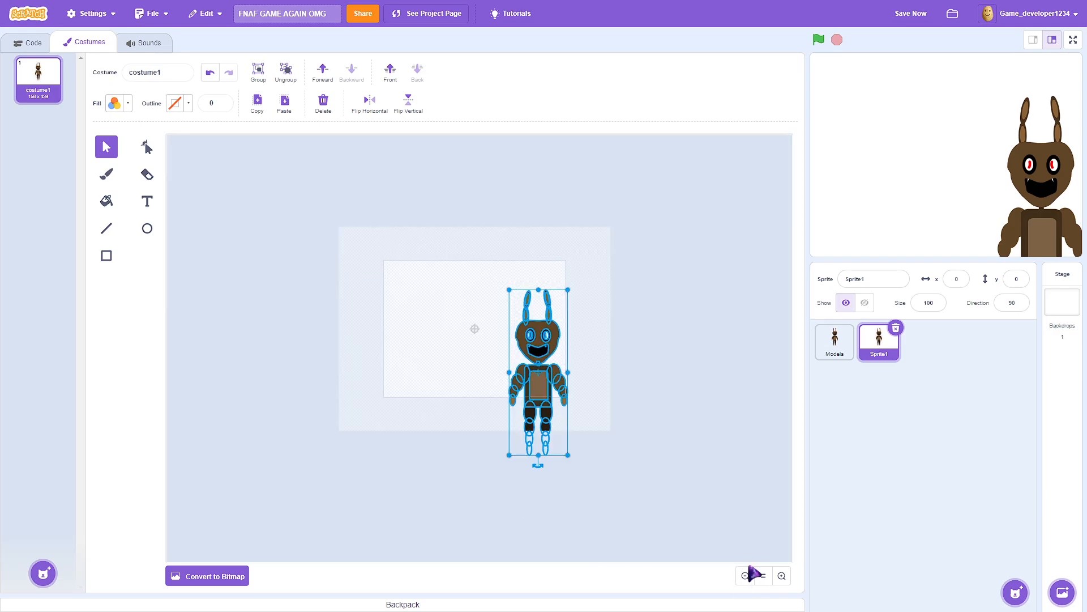
pyautogui.click(781, 575)
pyautogui.click(787, 579)
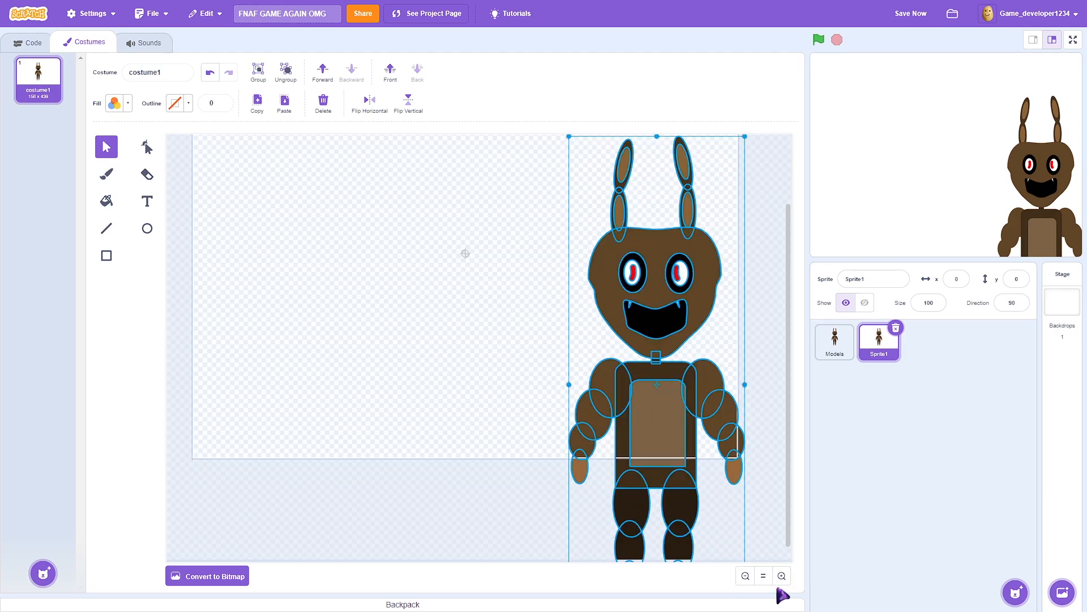
pyautogui.click(745, 575)
pyautogui.moveTo(606, 396); pyautogui.dragTo(571, 339)
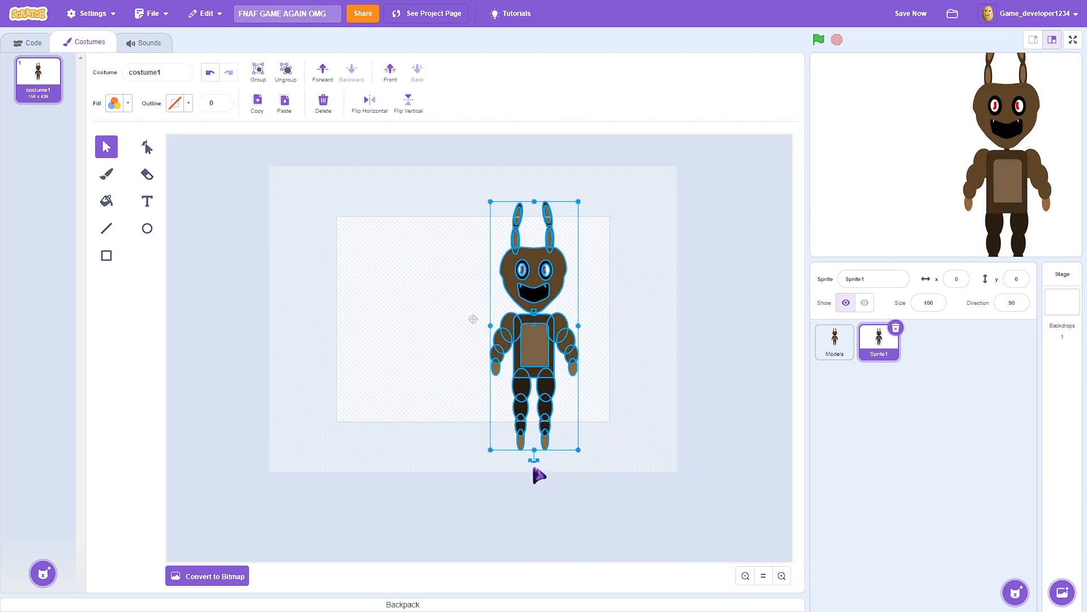
pyautogui.moveTo(533, 460); pyautogui.dragTo(534, 197)
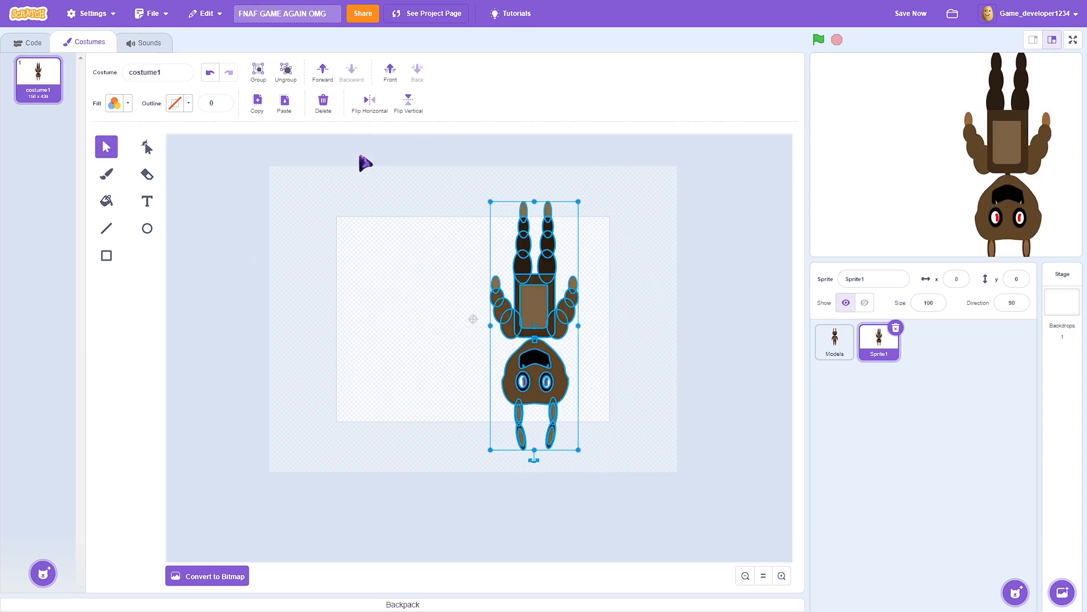
# Try flipping the Antler figure vertically back and forth between upright and upside down
pyautogui.click(410, 104)
pyautogui.click(410, 104)
pyautogui.click(410, 113)
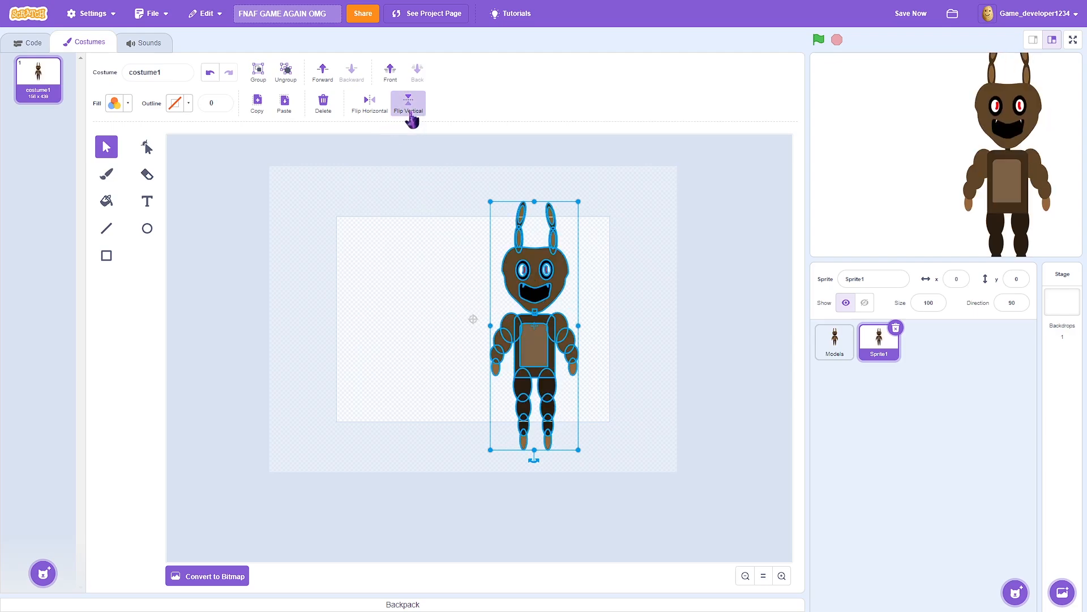
pyautogui.click(410, 113)
pyautogui.click(410, 113)
pyautogui.click(410, 114)
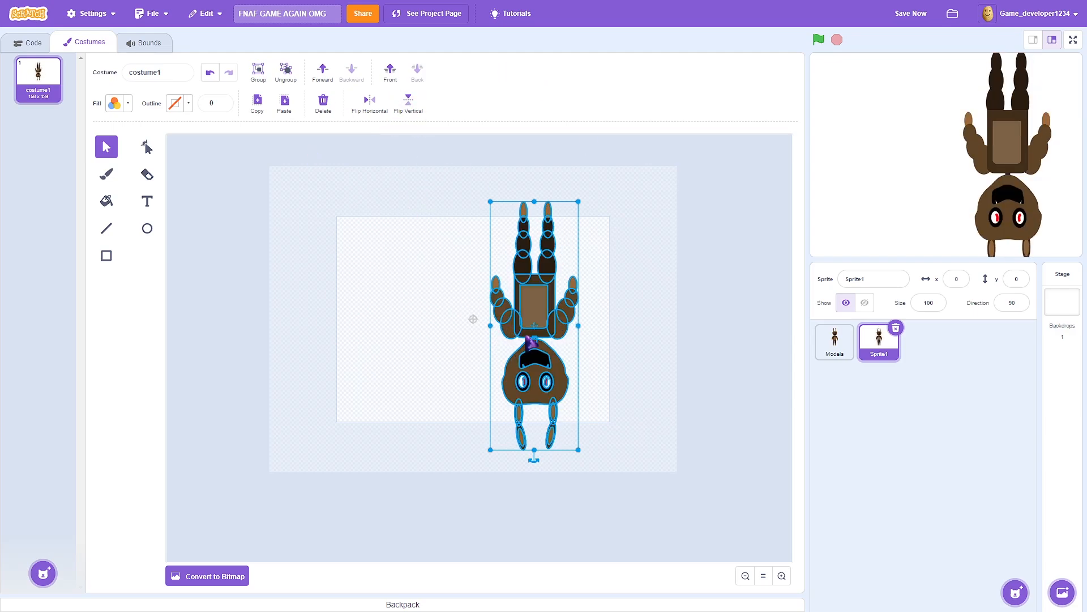
# Move the whole Antler figure up to the canvas's upper right and enlarge it to about 1.2 times its size
pyautogui.moveTo(531, 342); pyautogui.dragTo(563, 264)
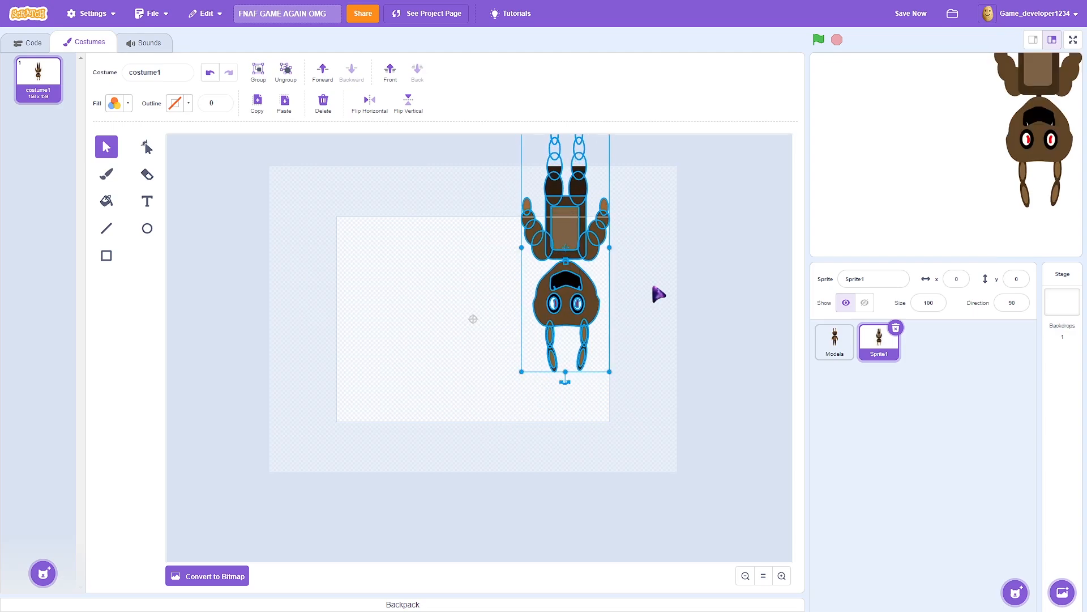
pyautogui.click(654, 287)
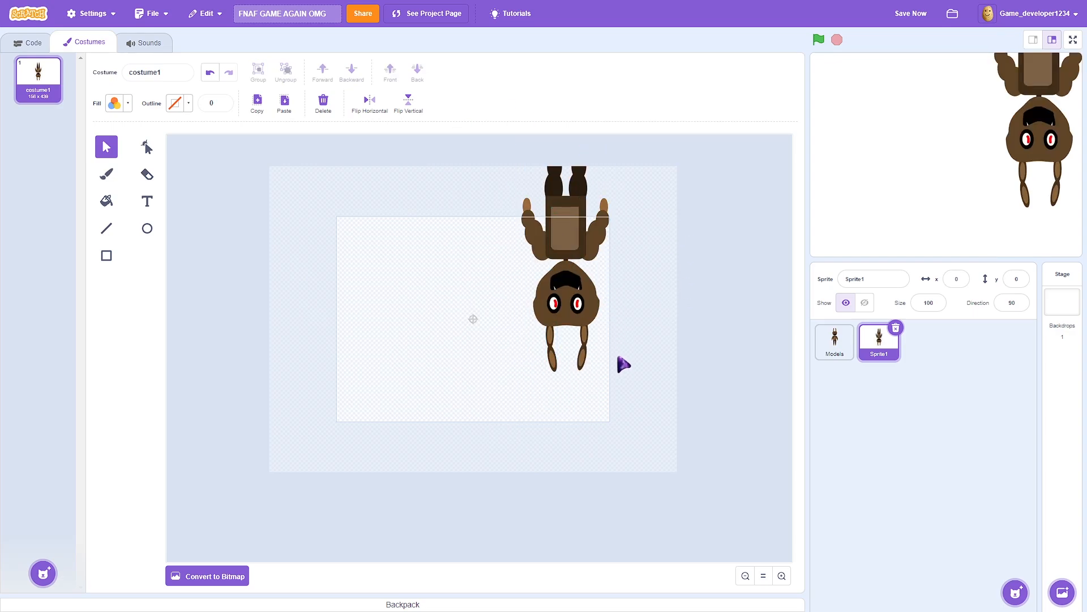
pyautogui.hotkey('ctrl', 'a')
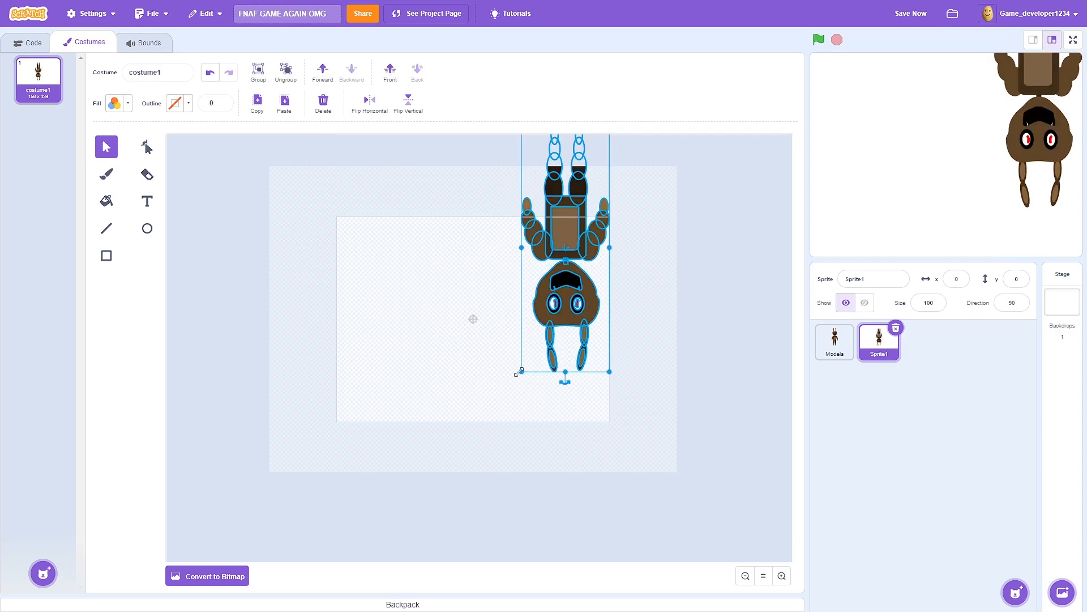
pyautogui.moveTo(519, 372); pyautogui.dragTo(500, 403)
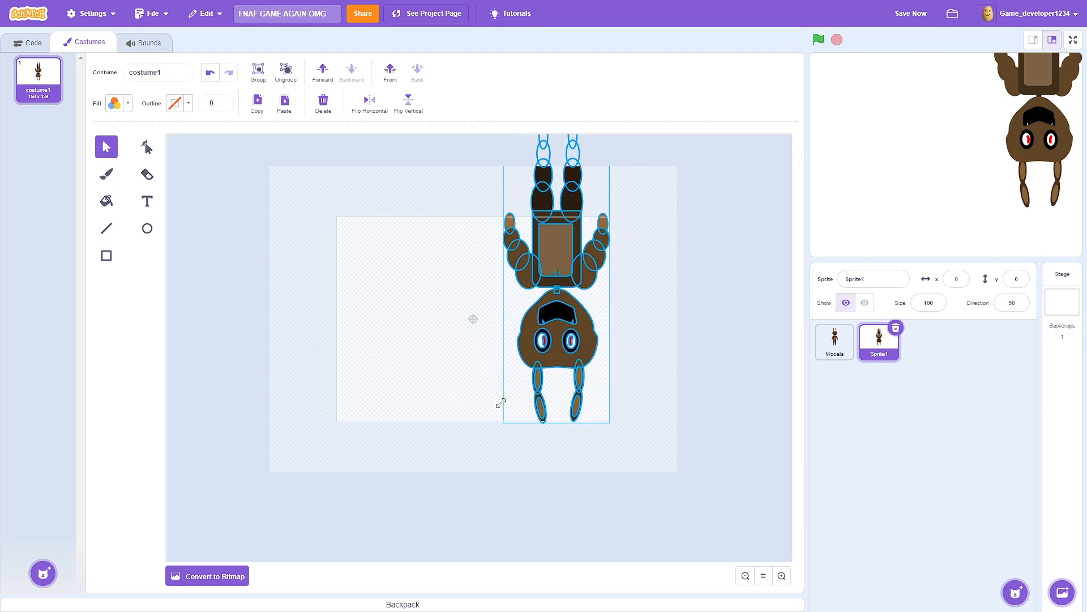
pyautogui.click(667, 355)
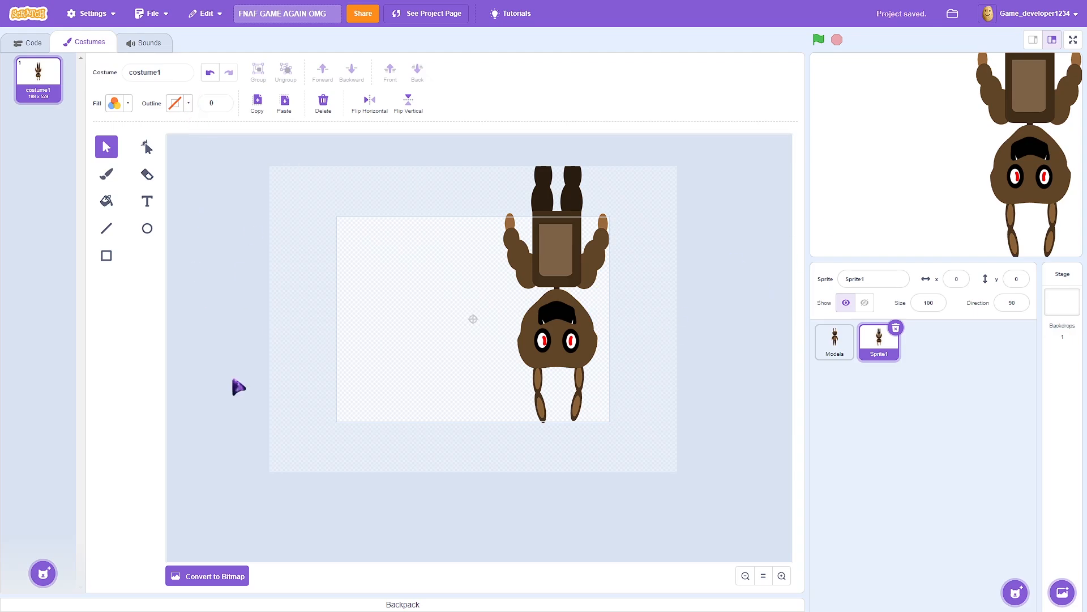
# Duplicate costume1 and, in the copy, rotate the head about 20 degrees clockwise and shift it slightly left under the neck
pyautogui.rightClick(32, 96)
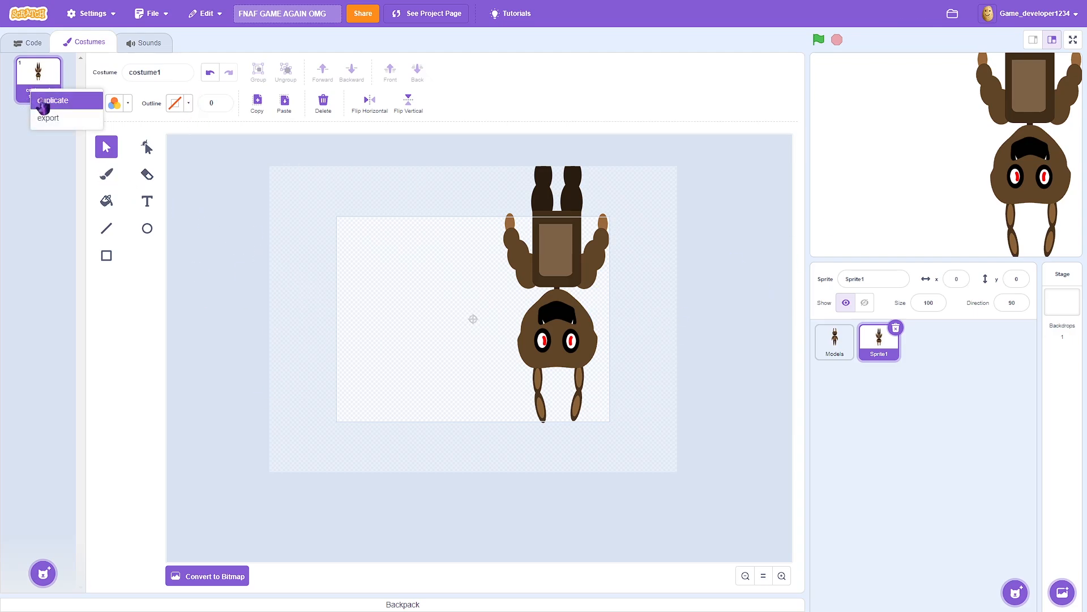
pyautogui.click(42, 102)
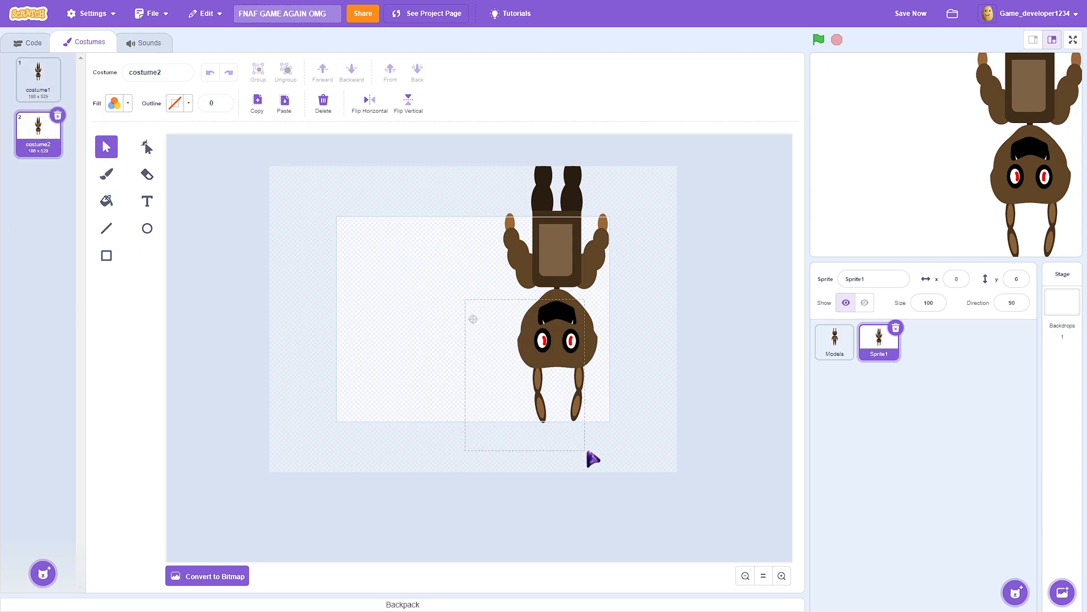
pyautogui.moveTo(589, 457); pyautogui.dragTo(522, 454)
pyautogui.hotkey('ctrl', 'z')
pyautogui.hotkey('ctrl', 'shift', 'z')
pyautogui.hotkey('ctrl', 'z')
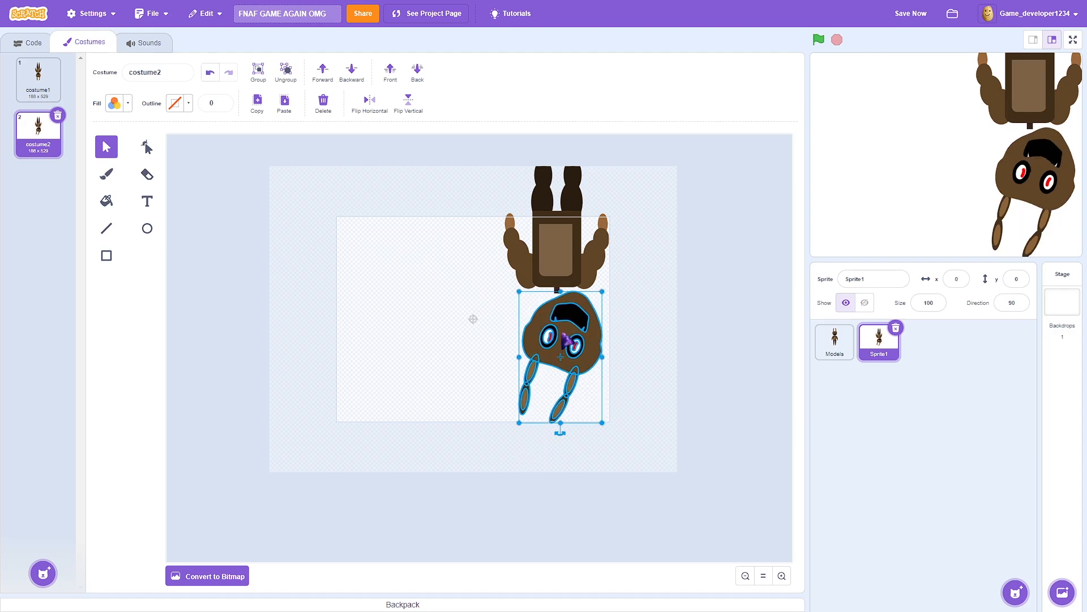
pyautogui.moveTo(549, 331); pyautogui.dragTo(544, 334)
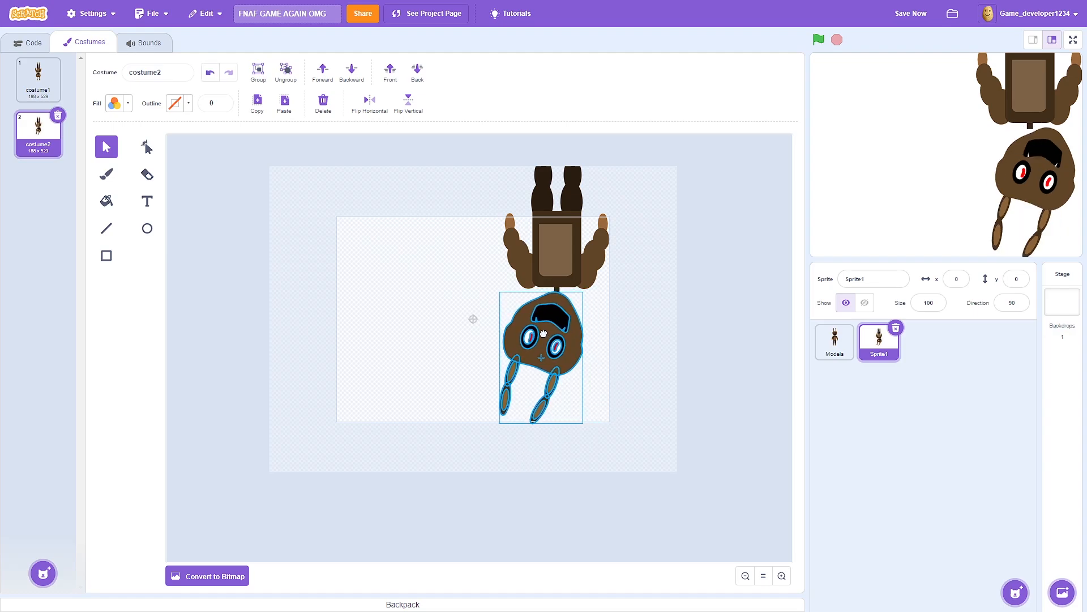
pyautogui.click(628, 330)
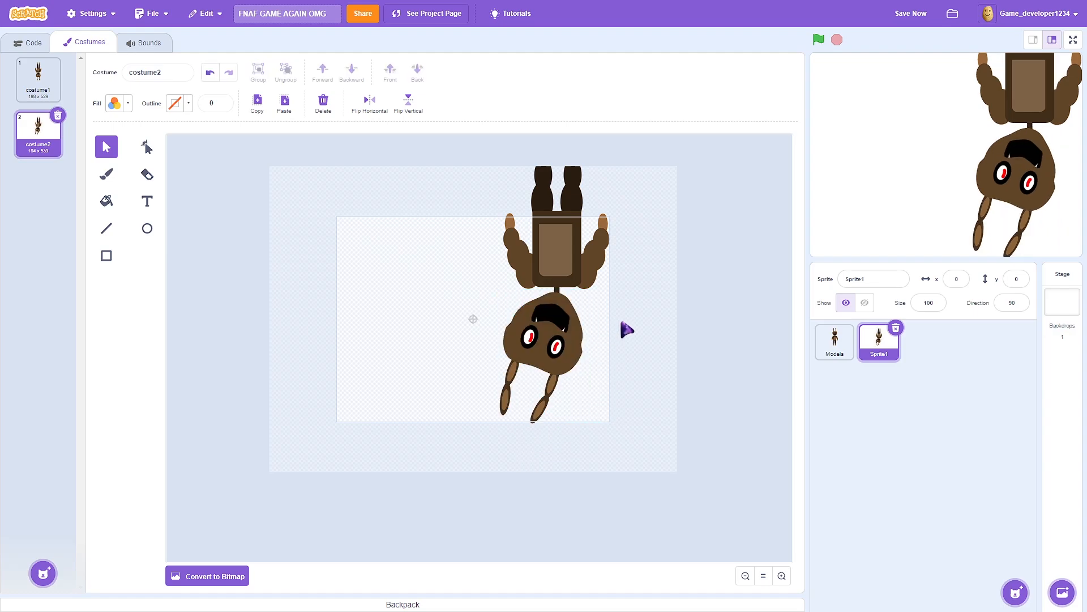
# Duplicate costume2, flip the copy horizontally, and compare it with costume1
pyautogui.rightClick(32, 149)
pyautogui.click(42, 151)
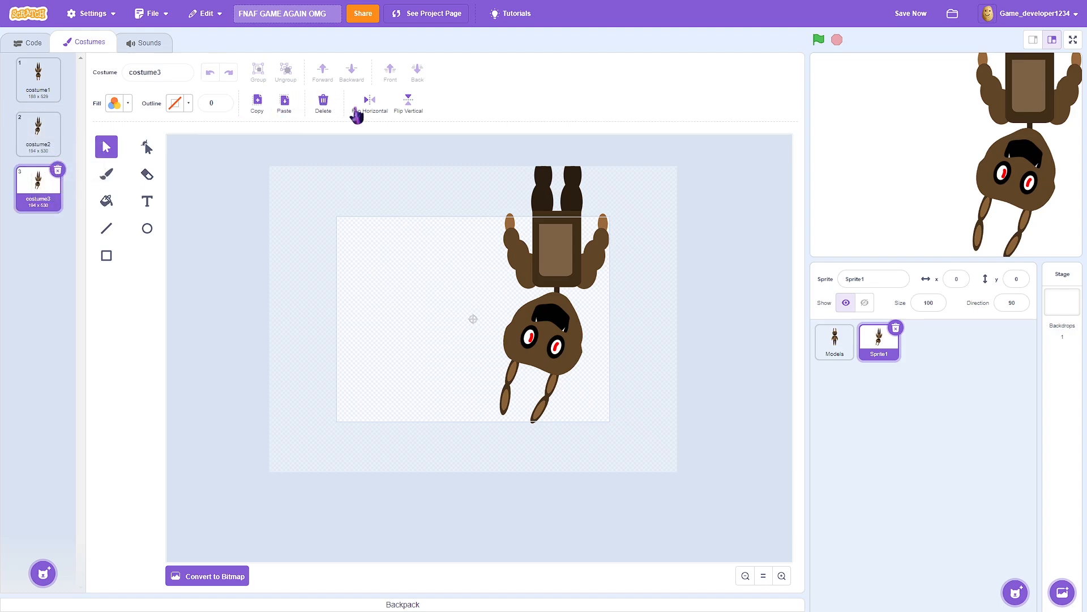
pyautogui.click(369, 107)
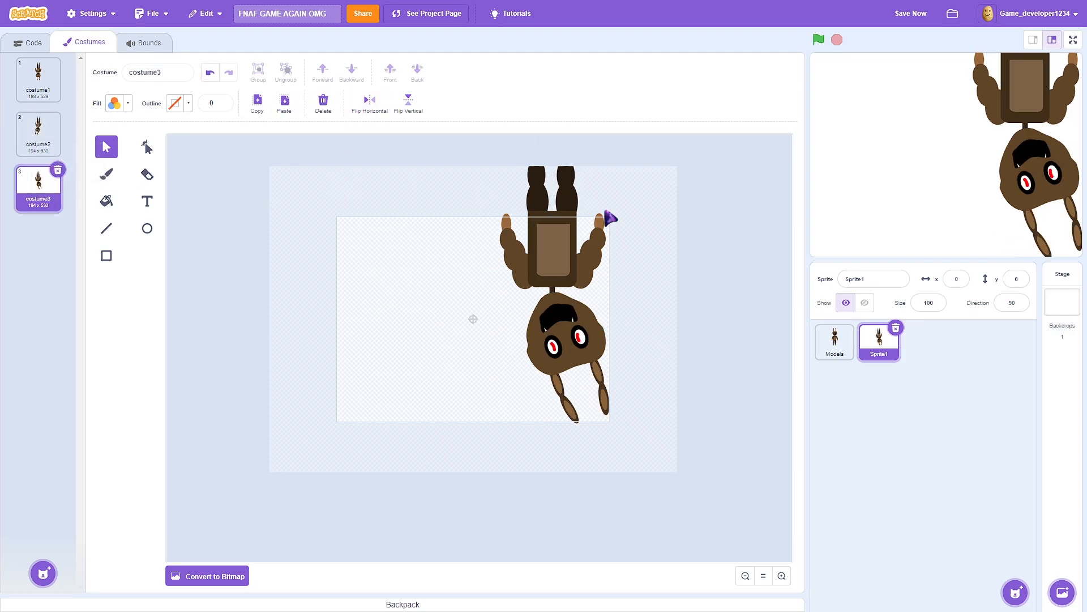
pyautogui.click(45, 91)
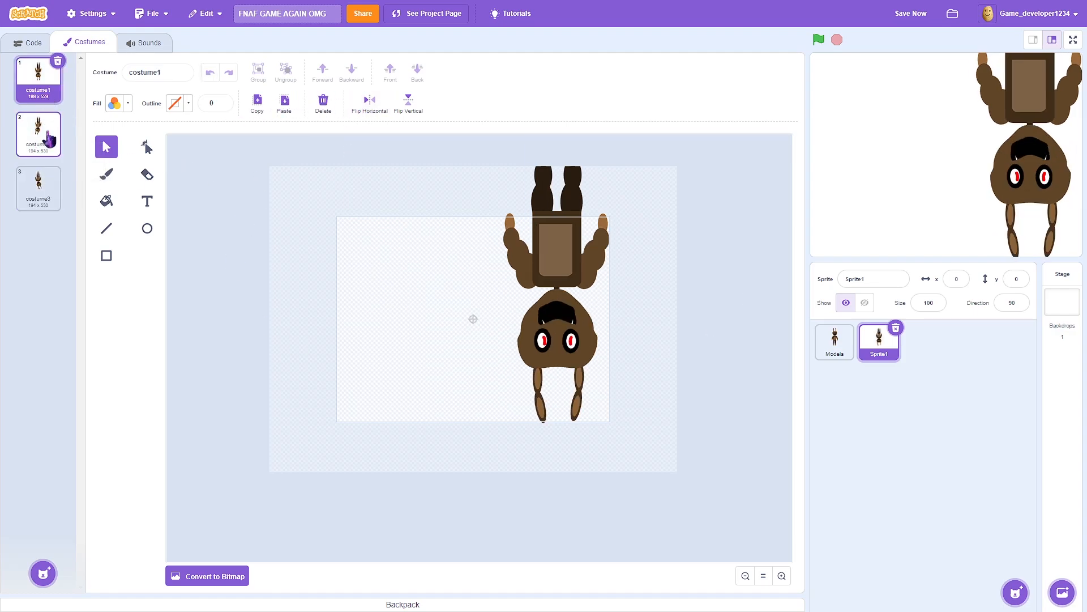
pyautogui.click(35, 185)
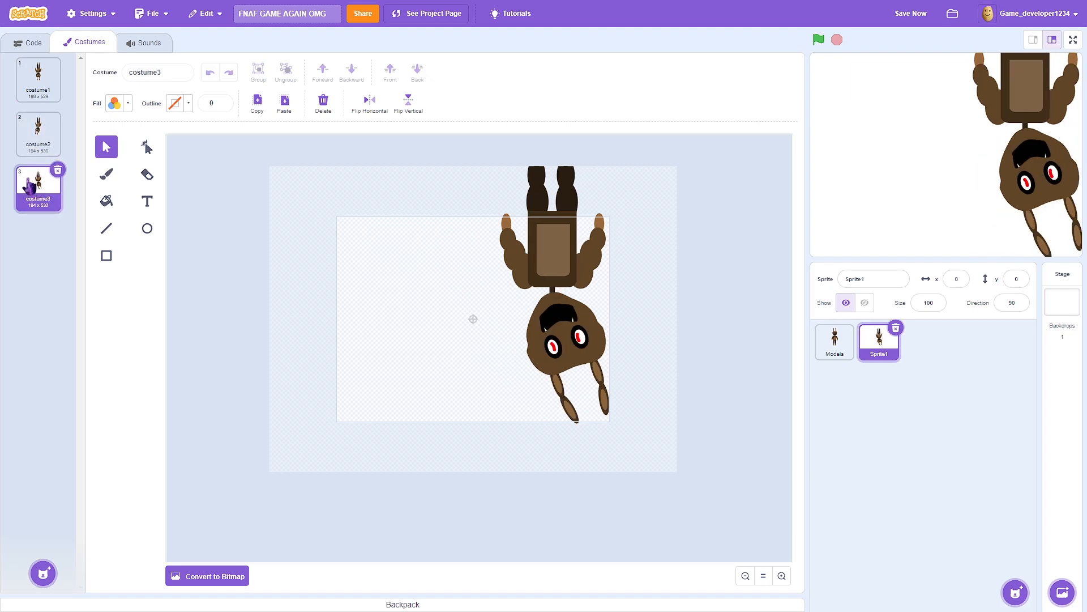
pyautogui.rightClick(36, 97)
pyautogui.click(54, 109)
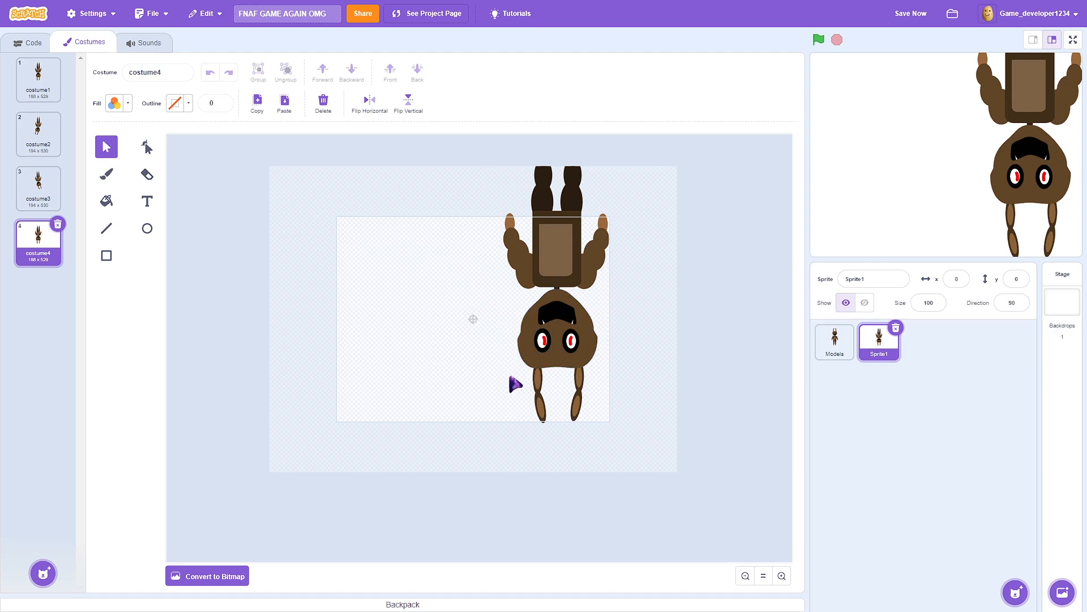
pyautogui.moveTo(491, 311); pyautogui.dragTo(601, 451)
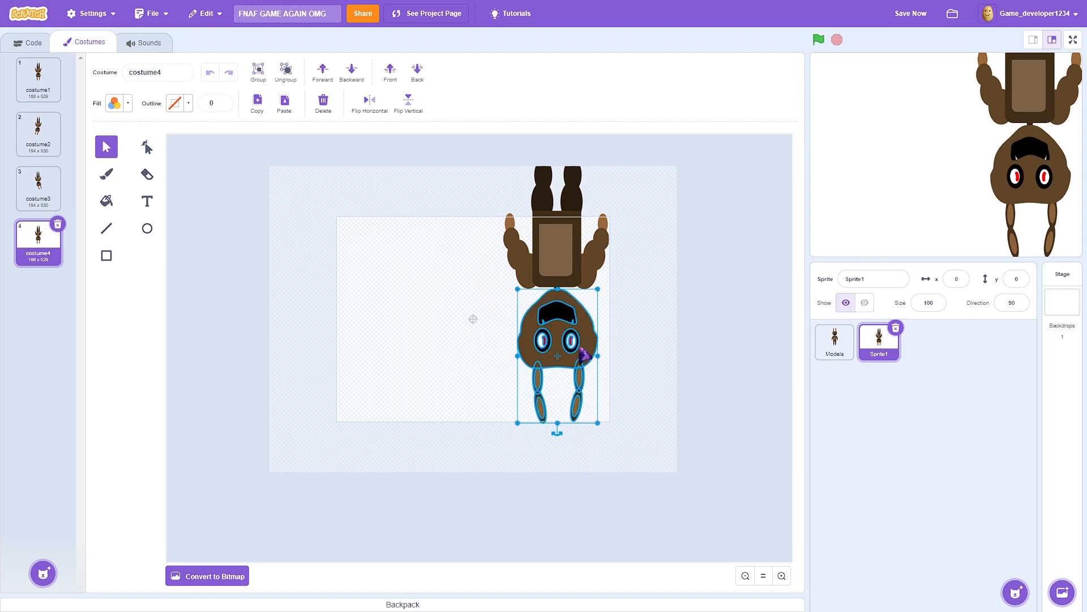
pyautogui.press('Delete')
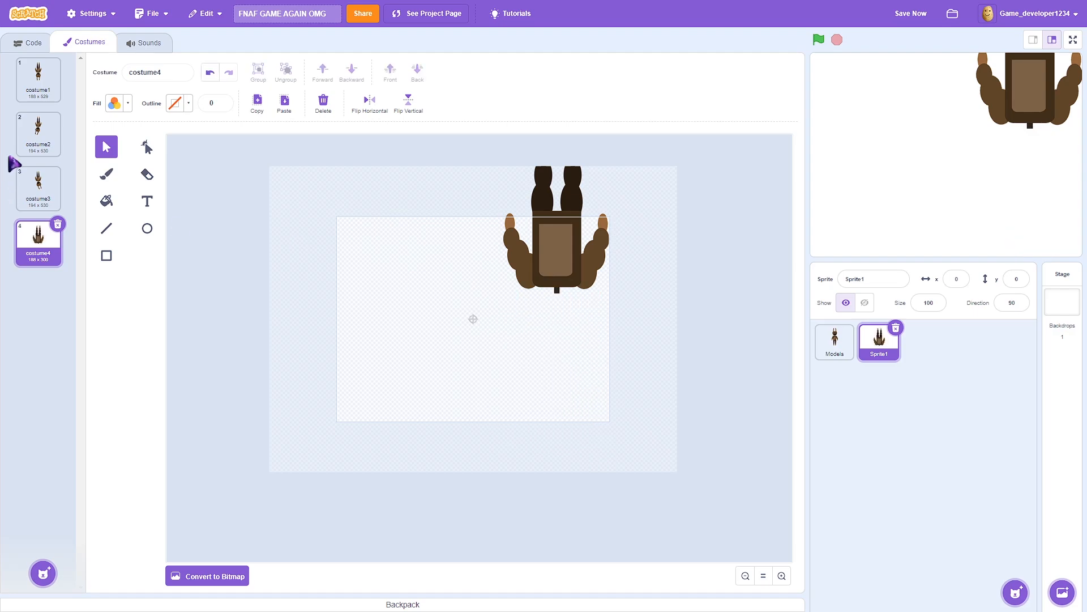
pyautogui.click(37, 79)
pyautogui.click(35, 142)
pyautogui.click(26, 234)
pyautogui.click(58, 224)
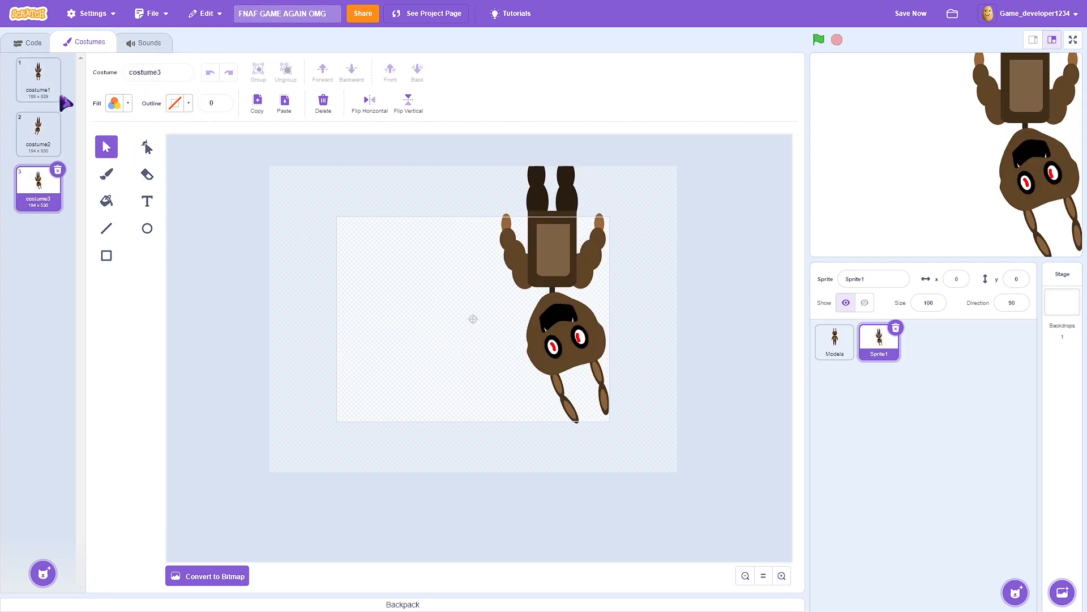
# Duplicate costume1 and place the copy at the end of the costume list
pyautogui.rightClick(52, 85)
pyautogui.click(67, 94)
pyautogui.moveTo(38, 133); pyautogui.dragTo(54, 232)
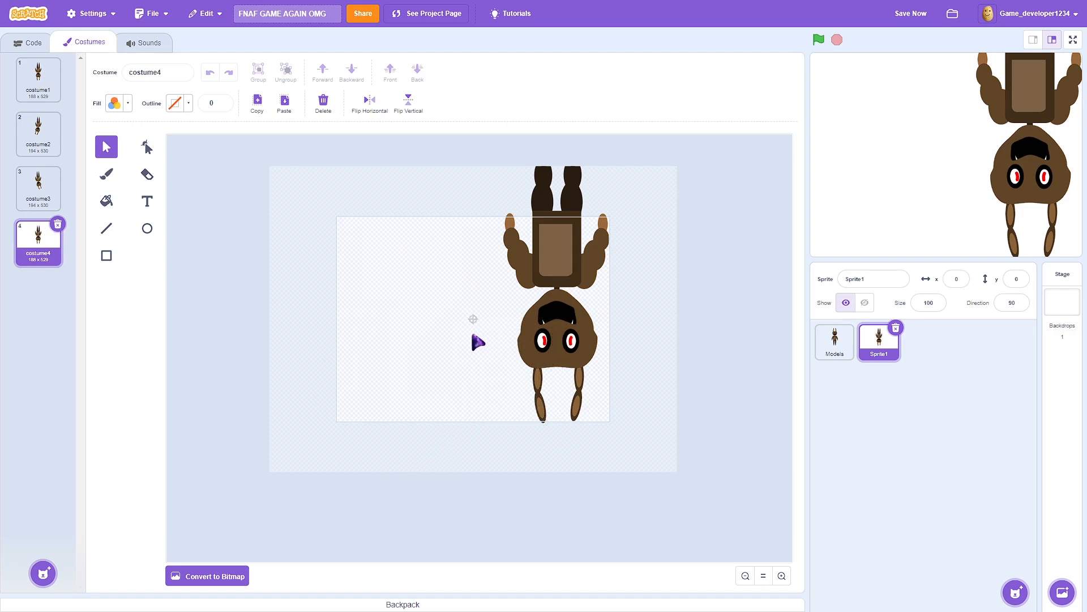
# Fill both eyes of costume4 with fully saturated red (color 0, brightness 100) and save the project
pyautogui.click(106, 201)
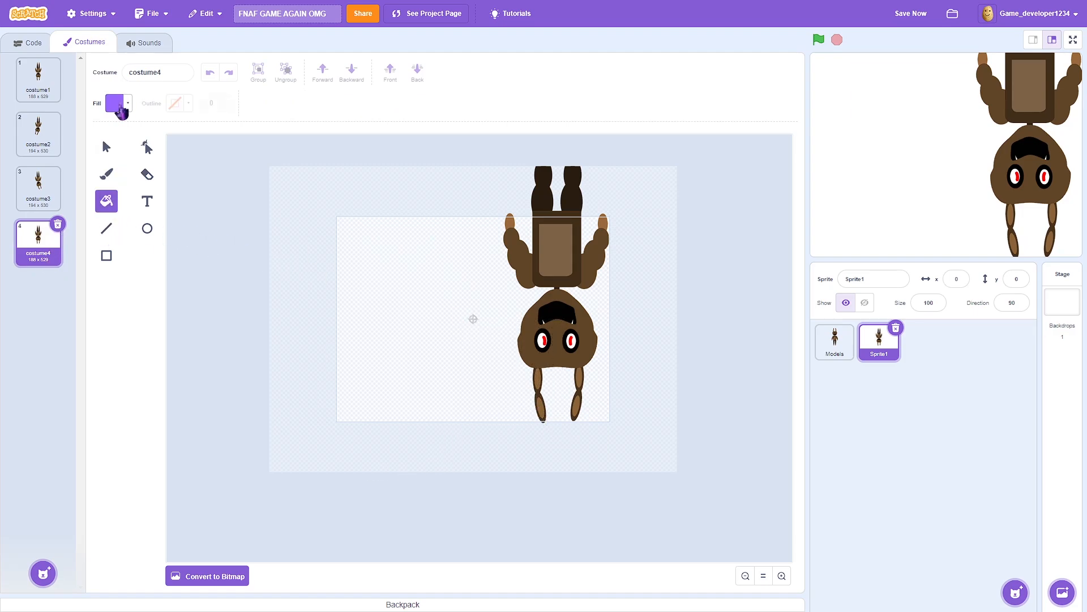
pyautogui.click(121, 108)
pyautogui.moveTo(125, 164); pyautogui.dragTo(66, 161)
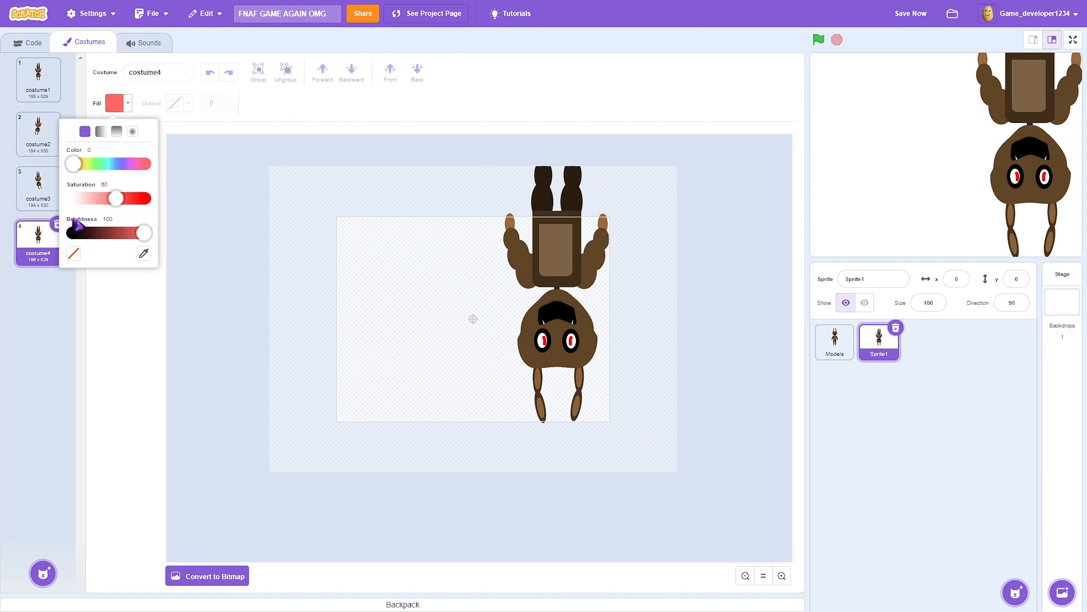
pyautogui.click(92, 287)
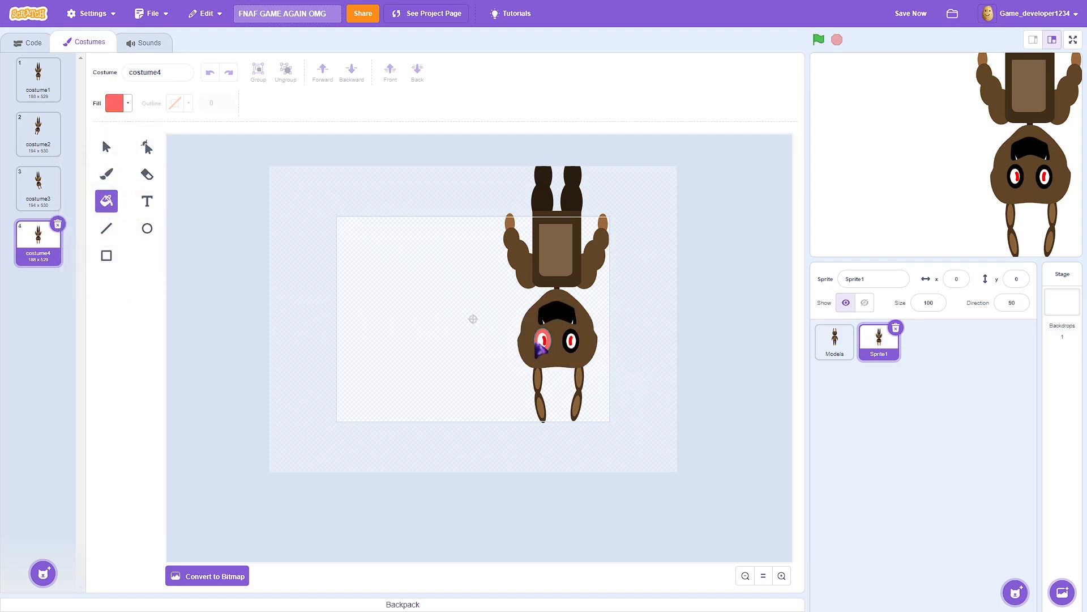
pyautogui.click(117, 100)
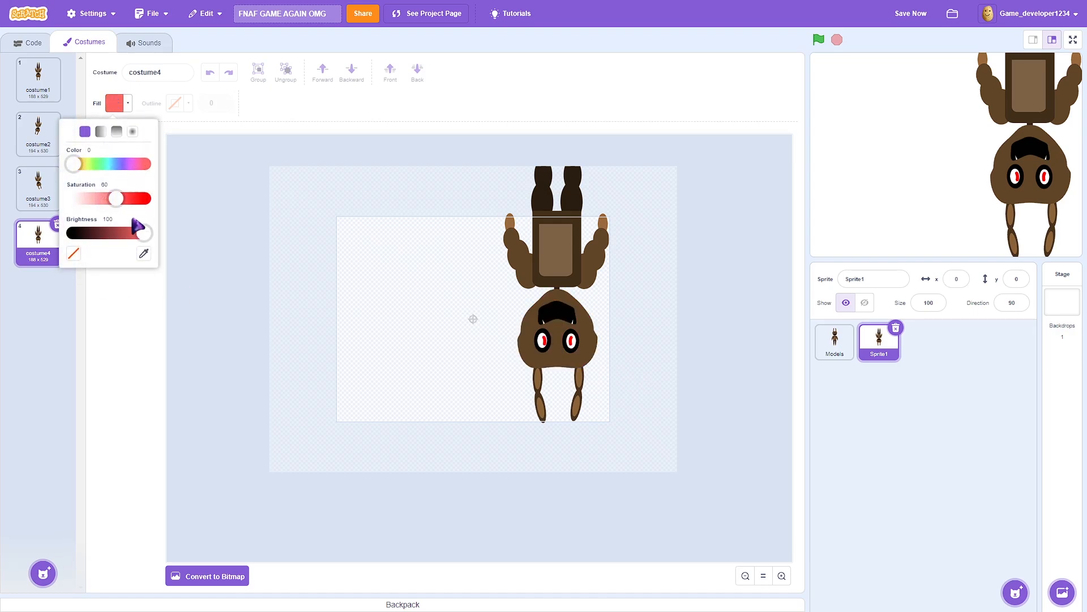
pyautogui.moveTo(116, 198); pyautogui.dragTo(173, 208)
pyautogui.click(542, 341)
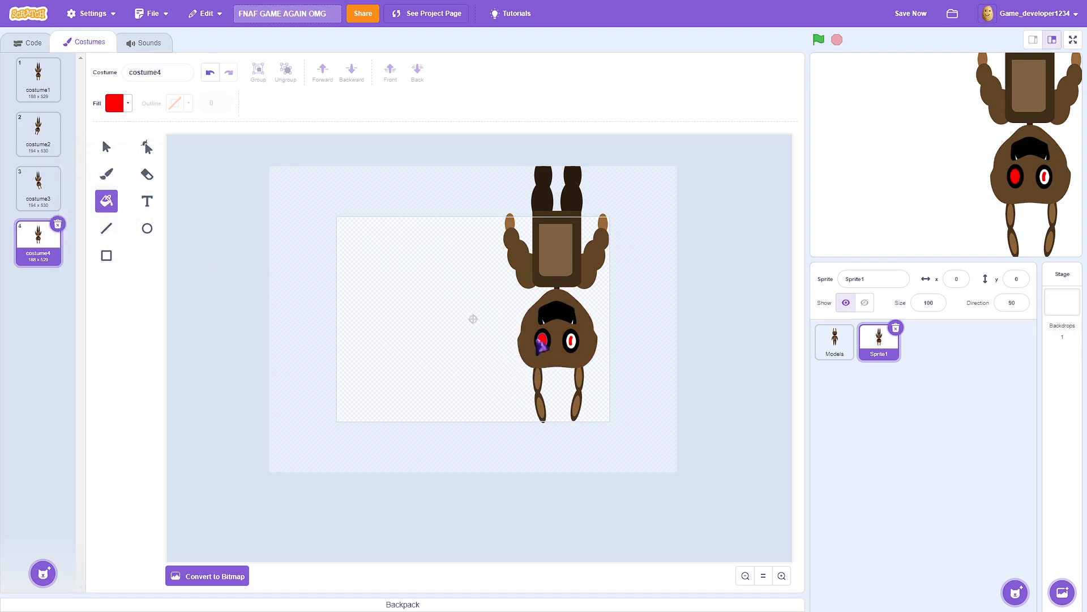
pyautogui.click(571, 342)
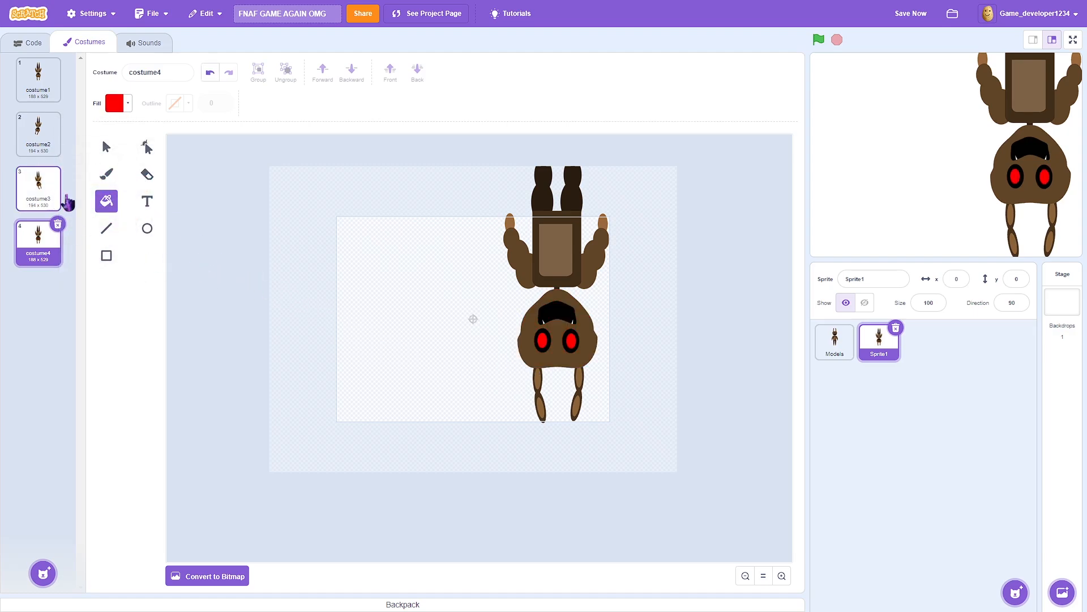
pyautogui.click(912, 14)
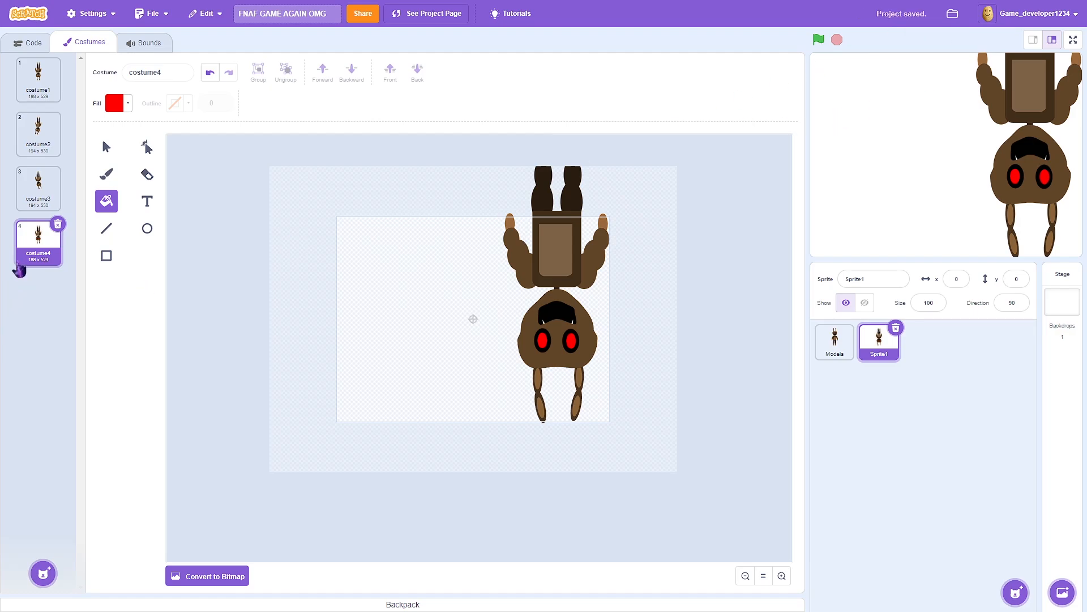
# Review costumes 1 to 4 in order to compare the head poses and eye colors
pyautogui.click(29, 192)
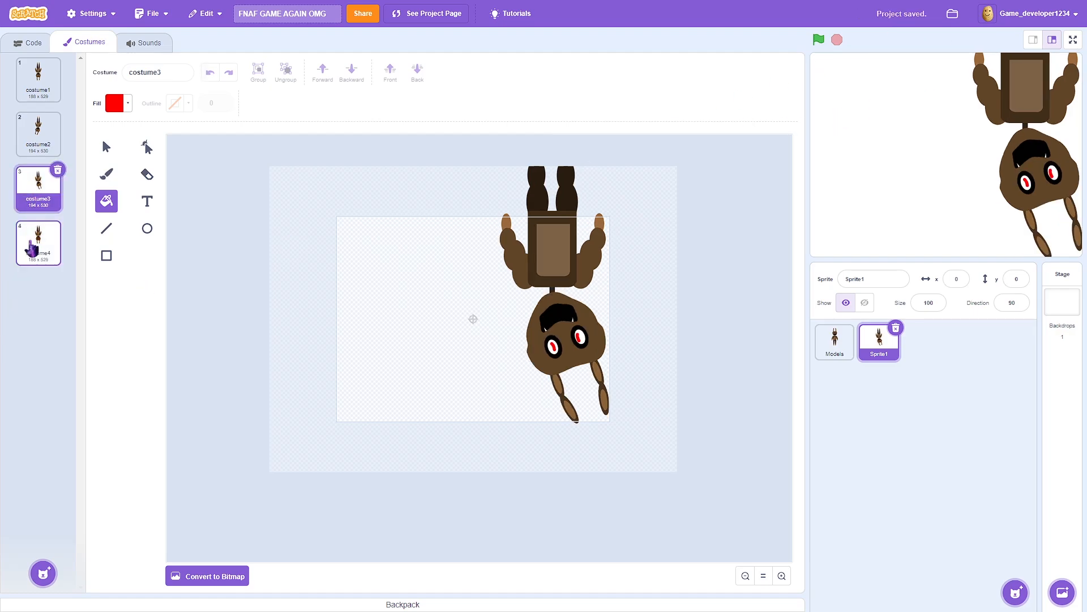
pyautogui.click(32, 241)
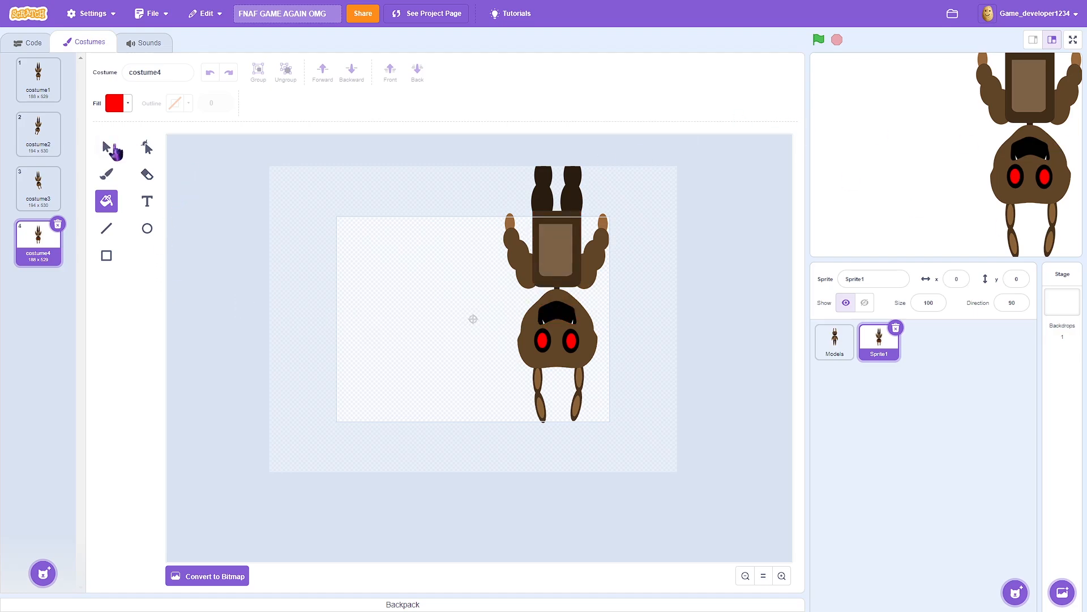
pyautogui.click(115, 146)
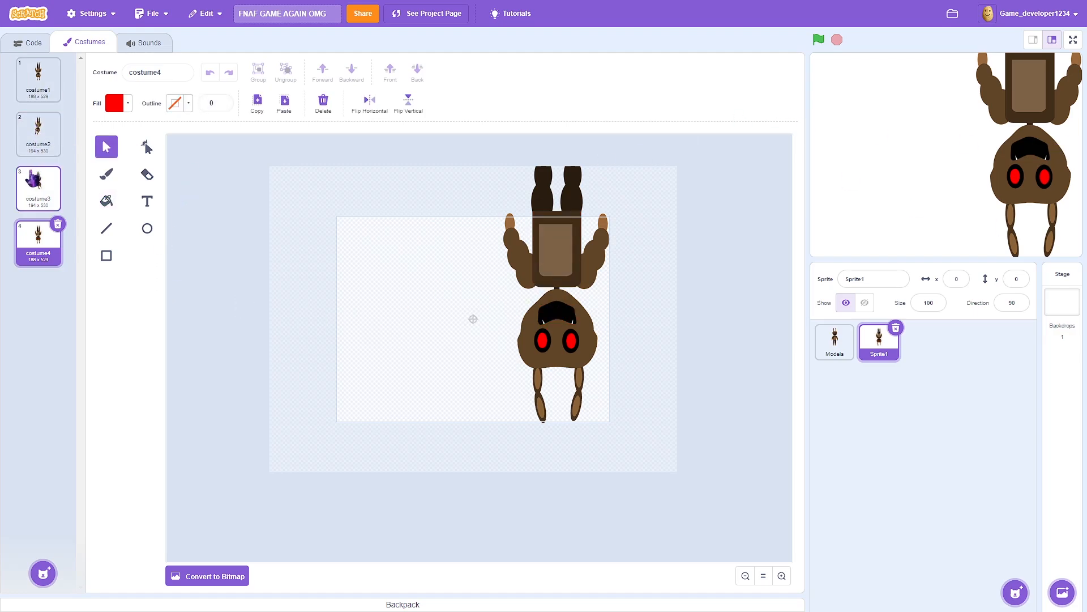
pyautogui.click(37, 95)
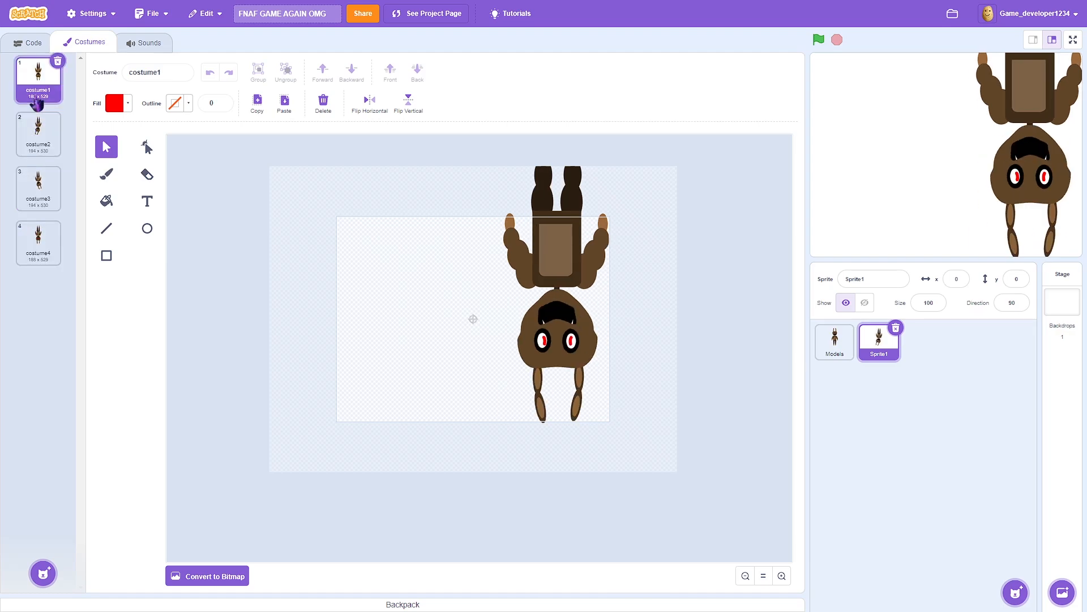
pyautogui.click(37, 136)
pyautogui.click(36, 184)
pyautogui.click(34, 249)
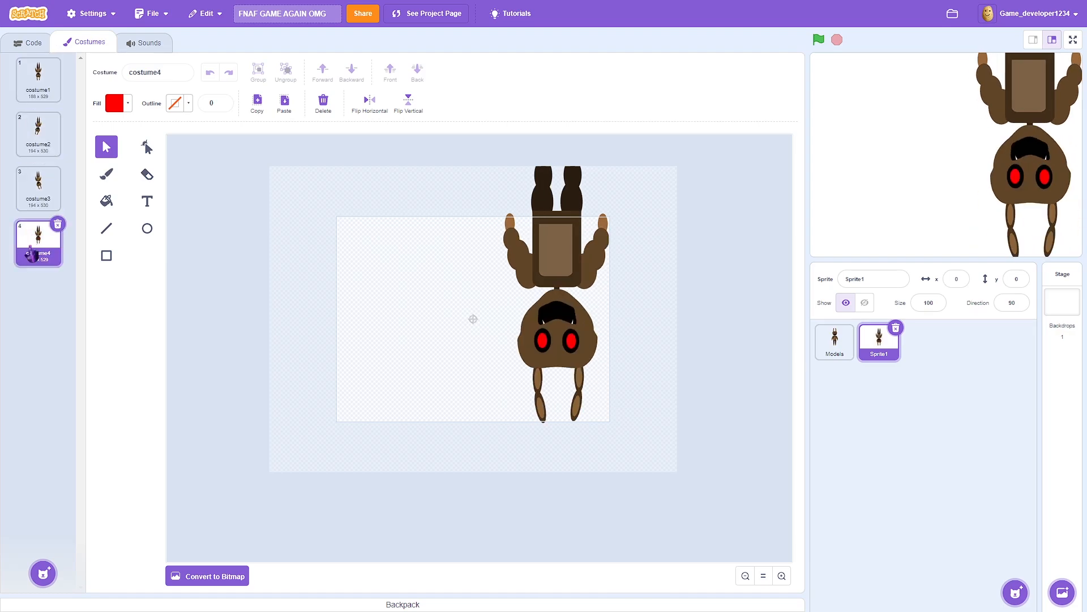
# Duplicate costume3, place the copy at the end of the costume list, and fill both of its eyes solid red
pyautogui.click(32, 201)
pyautogui.rightClick(38, 205)
pyautogui.click(48, 215)
pyautogui.moveTo(43, 242); pyautogui.dragTo(40, 306)
pyautogui.click(107, 201)
pyautogui.click(572, 354)
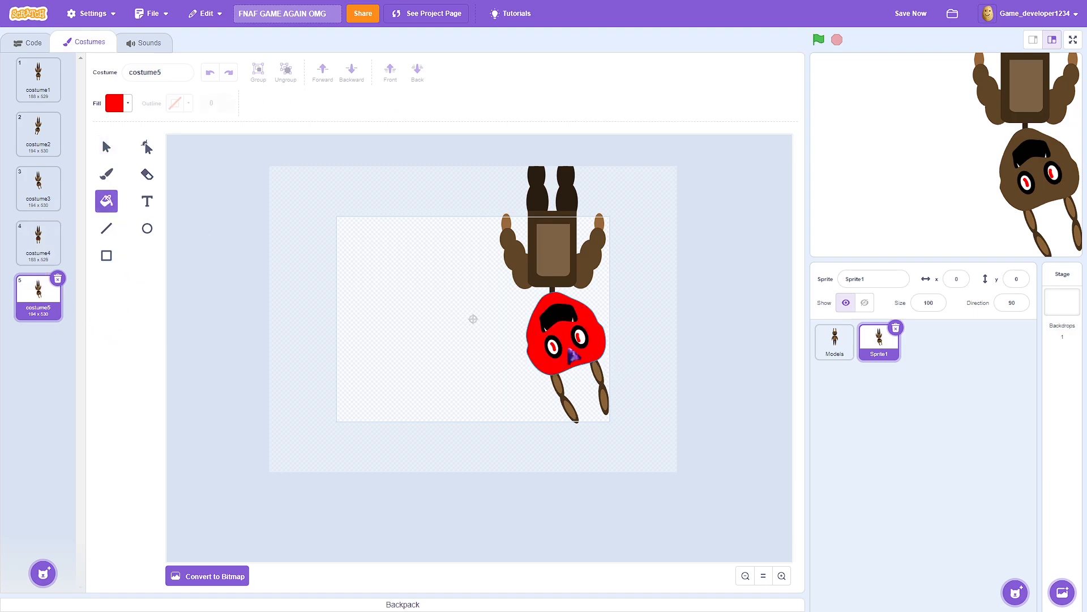
pyautogui.click(553, 346)
pyautogui.click(580, 338)
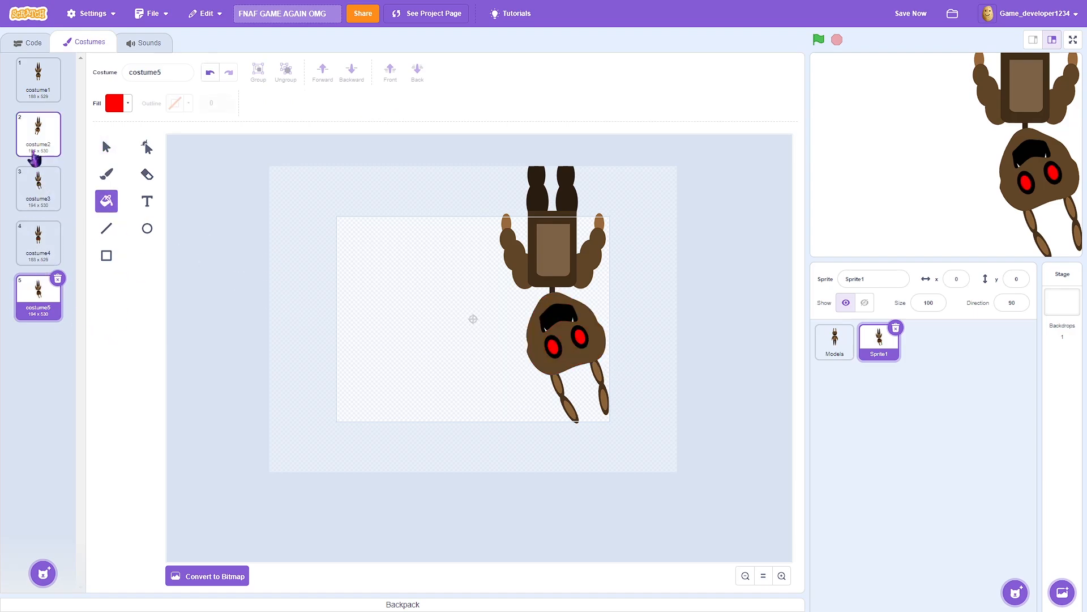
# Duplicate costume2, place the copy at the end of the costume list, and fill both of its eyes solid red
pyautogui.rightClick(34, 159)
pyautogui.click(44, 168)
pyautogui.moveTo(38, 187); pyautogui.dragTo(48, 368)
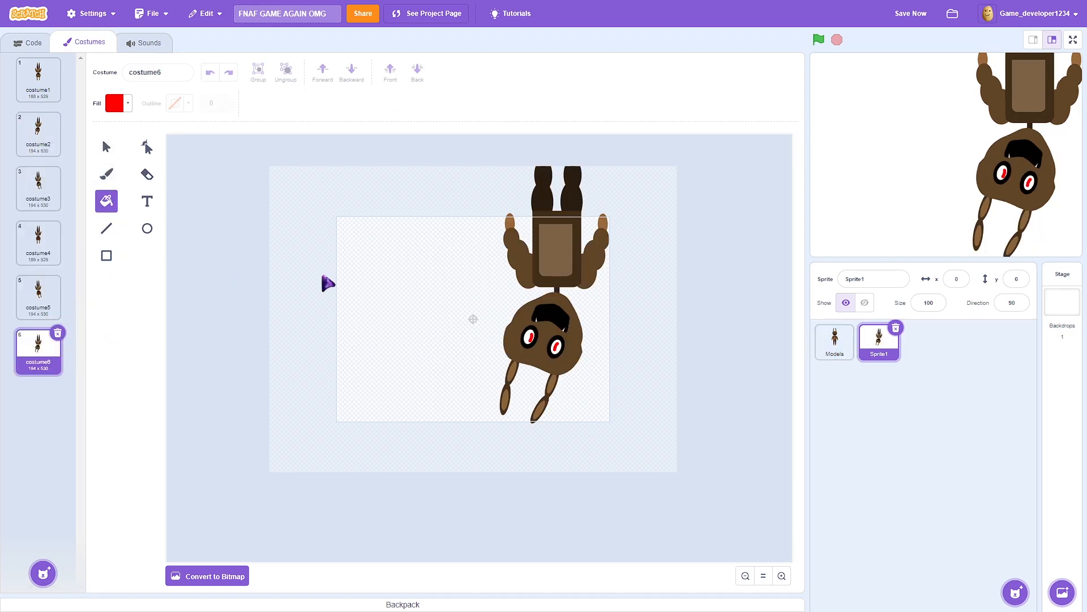
pyautogui.click(556, 346)
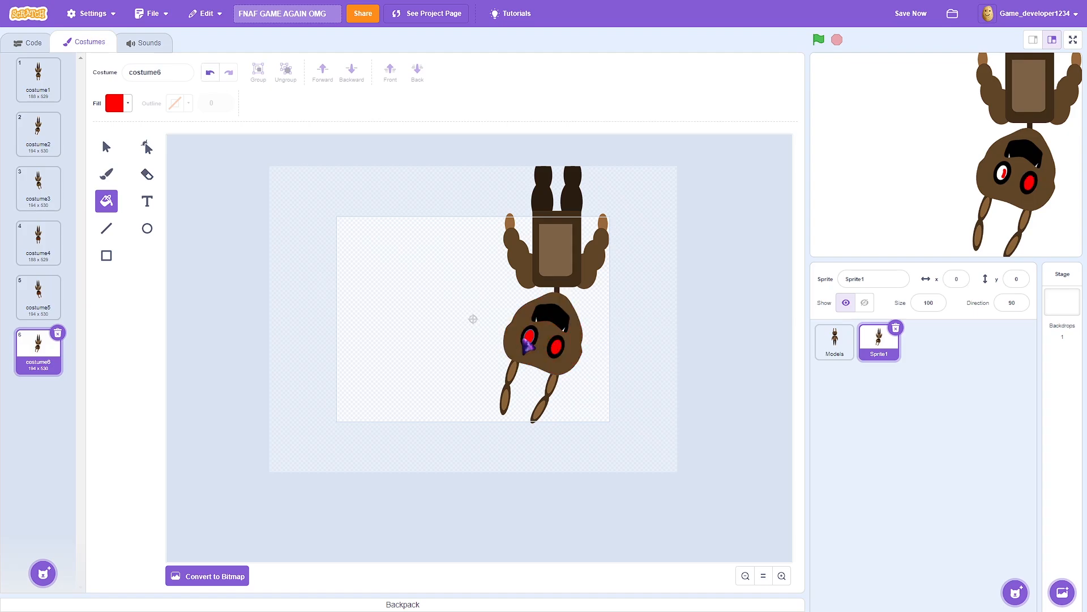
pyautogui.click(528, 342)
# Review costumes 1 to 6 in order to check the head poses and eye colors, and save the project
pyautogui.click(47, 90)
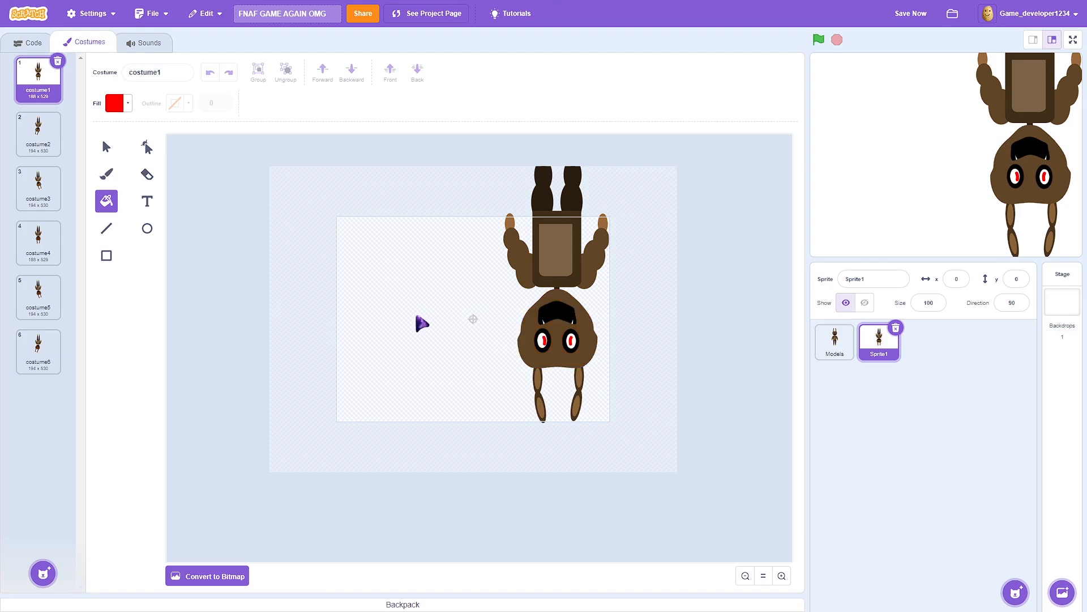
pyautogui.click(26, 141)
pyautogui.click(49, 204)
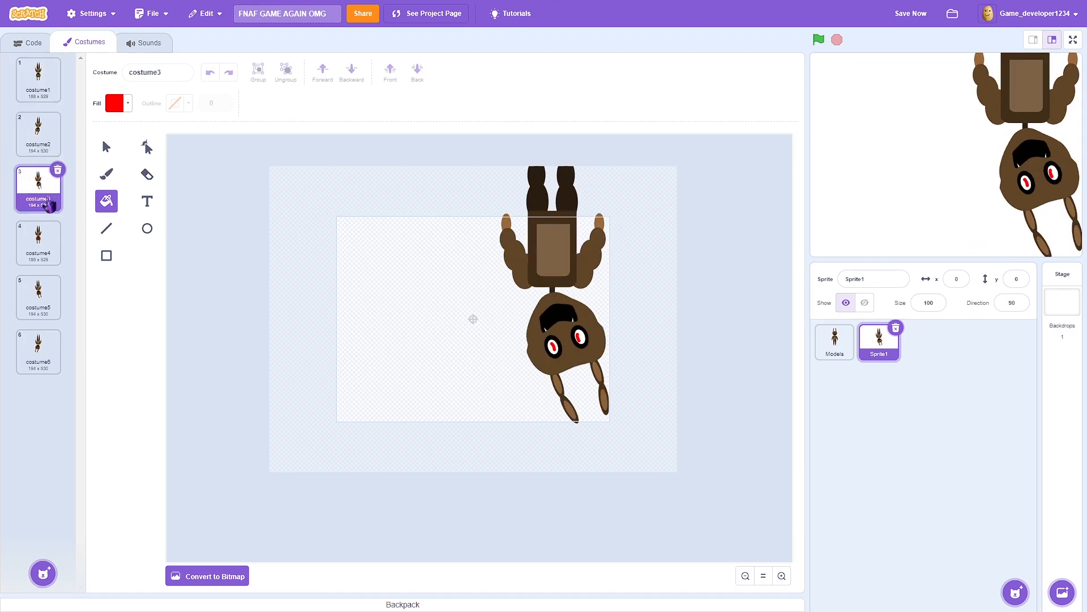
pyautogui.click(43, 238)
pyautogui.click(46, 300)
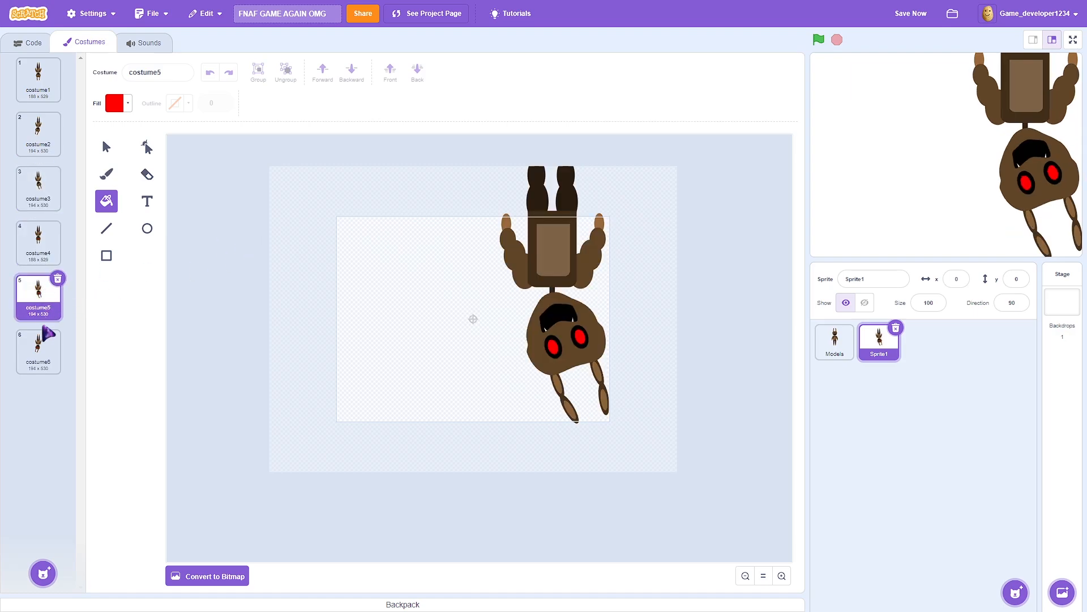
pyautogui.click(39, 345)
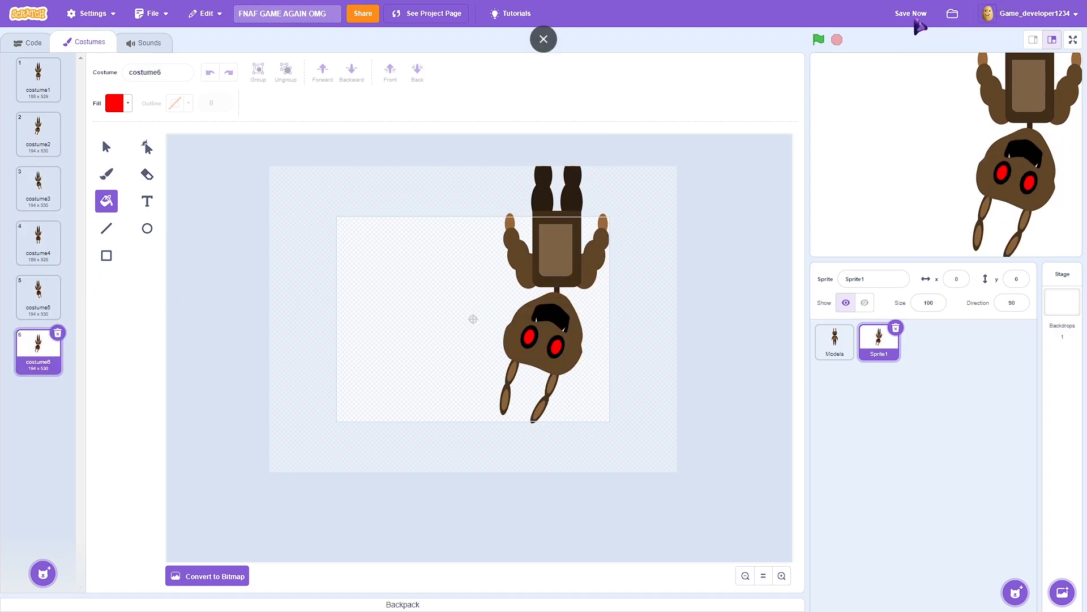
pyautogui.click(915, 15)
# Return to the sprite's code and rename Sprite1 as "Antler Menu"
pyautogui.click(22, 43)
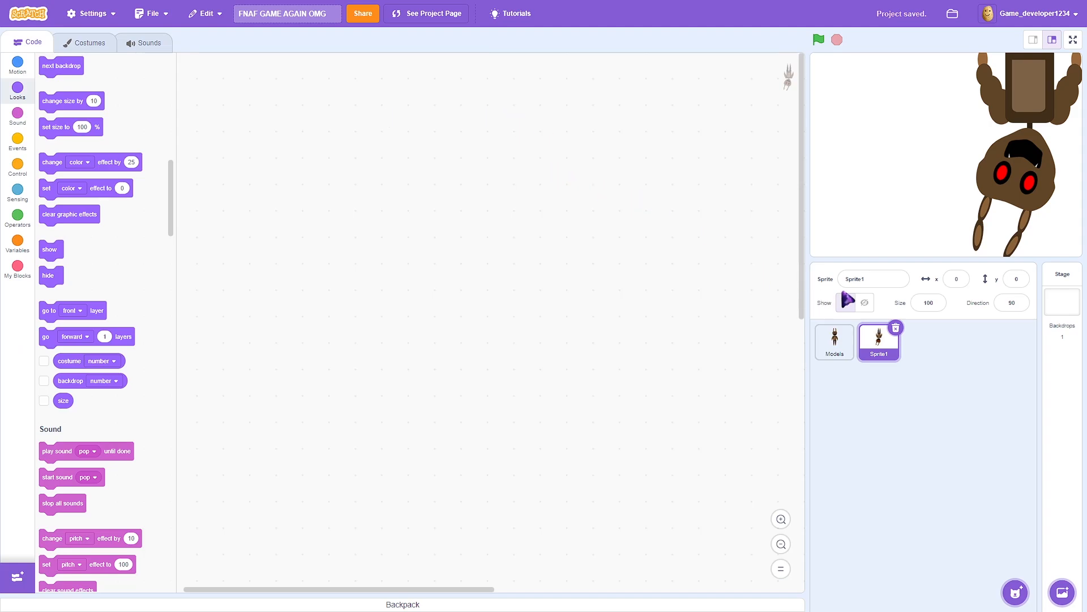
pyautogui.click(858, 279)
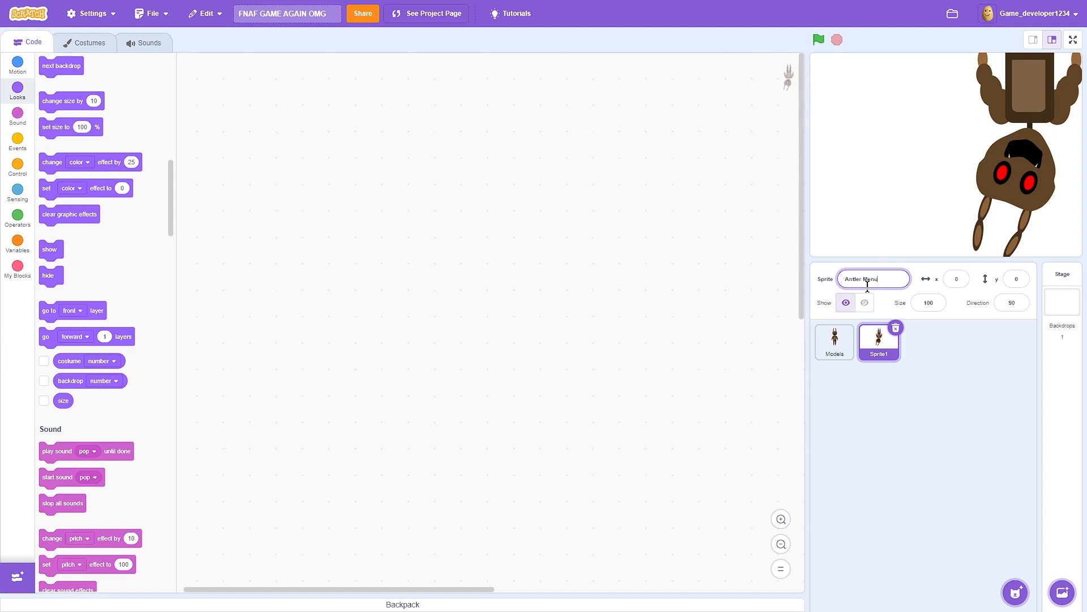
pyautogui.press('Return')
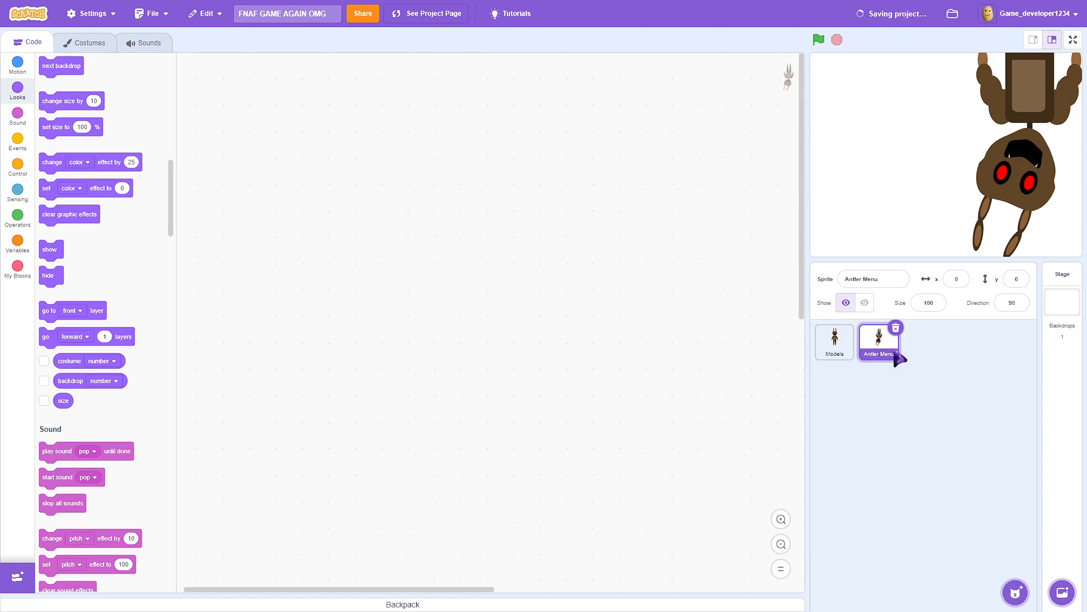
# Start a script for Antler Menu with a "when green flag clicked" block followed by a show block, and save the project
pyautogui.click(18, 141)
pyautogui.moveTo(61, 88); pyautogui.dragTo(265, 113)
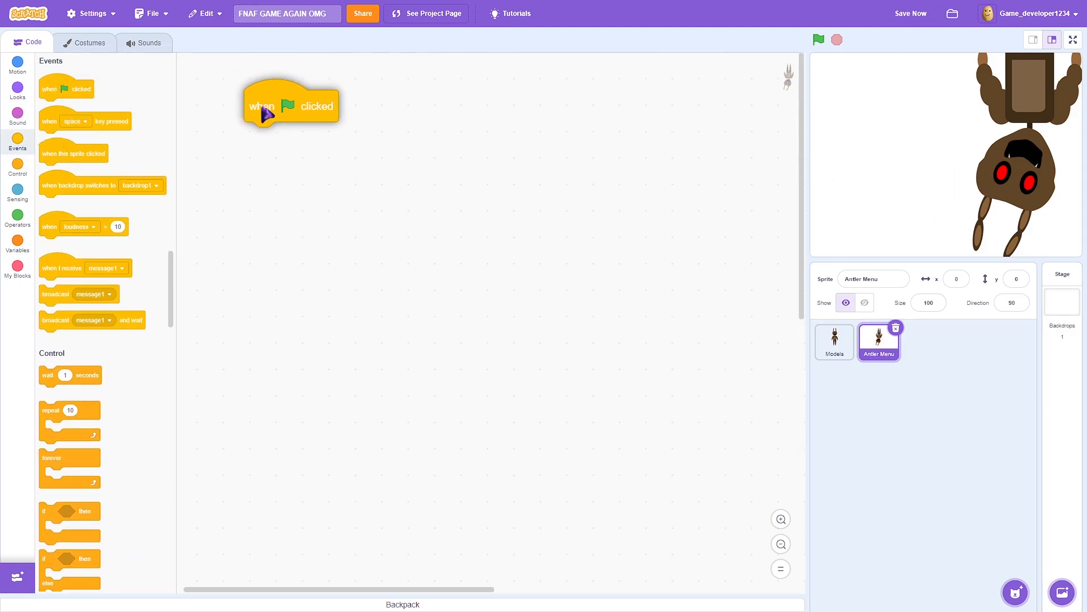
pyautogui.click(20, 92)
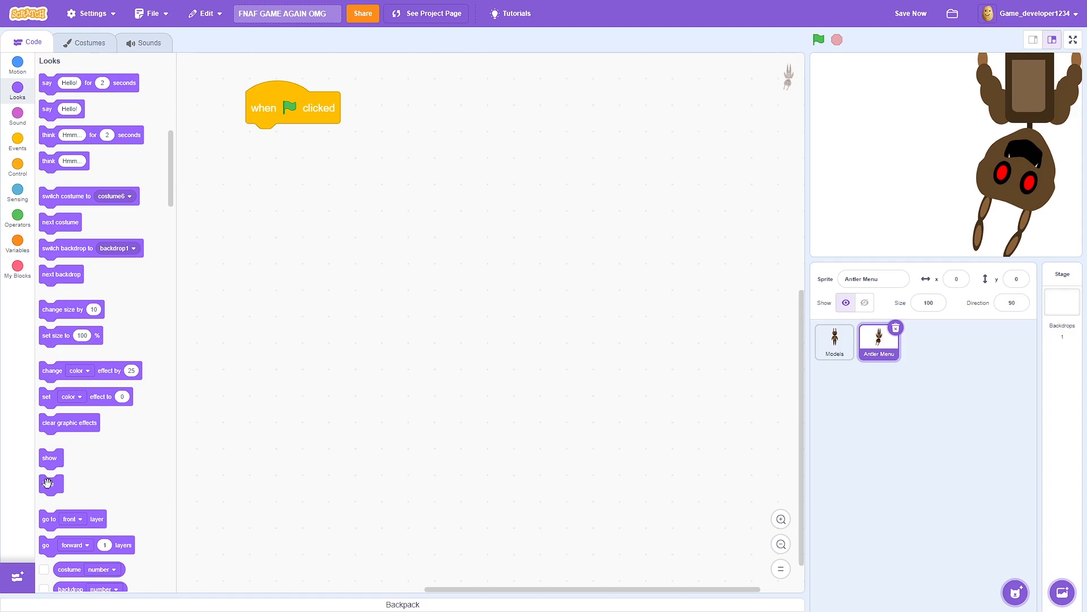
pyautogui.moveTo(49, 457); pyautogui.dragTo(264, 139)
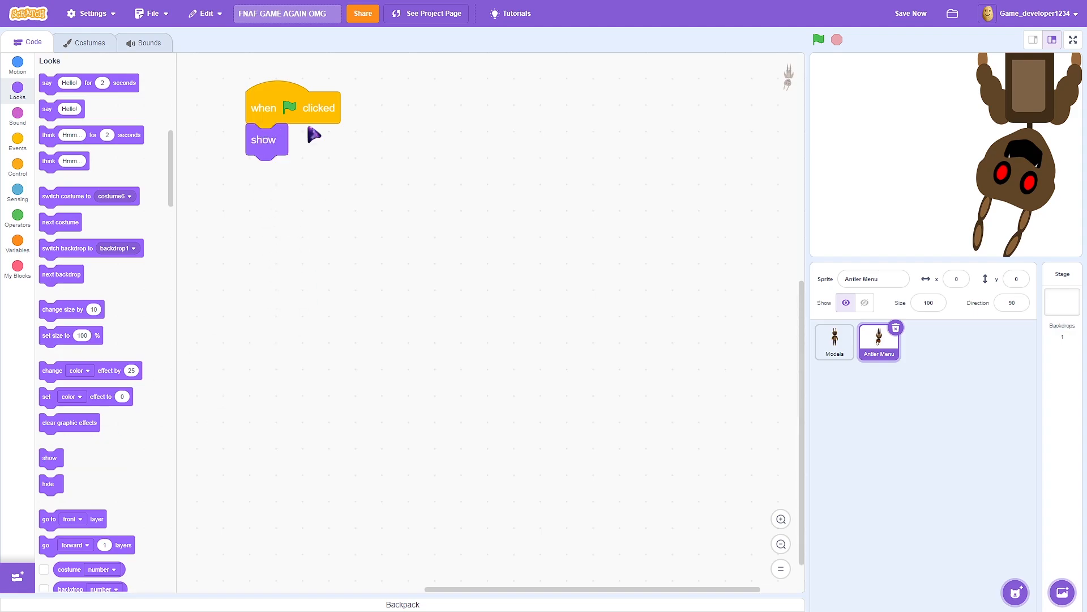
pyautogui.click(909, 15)
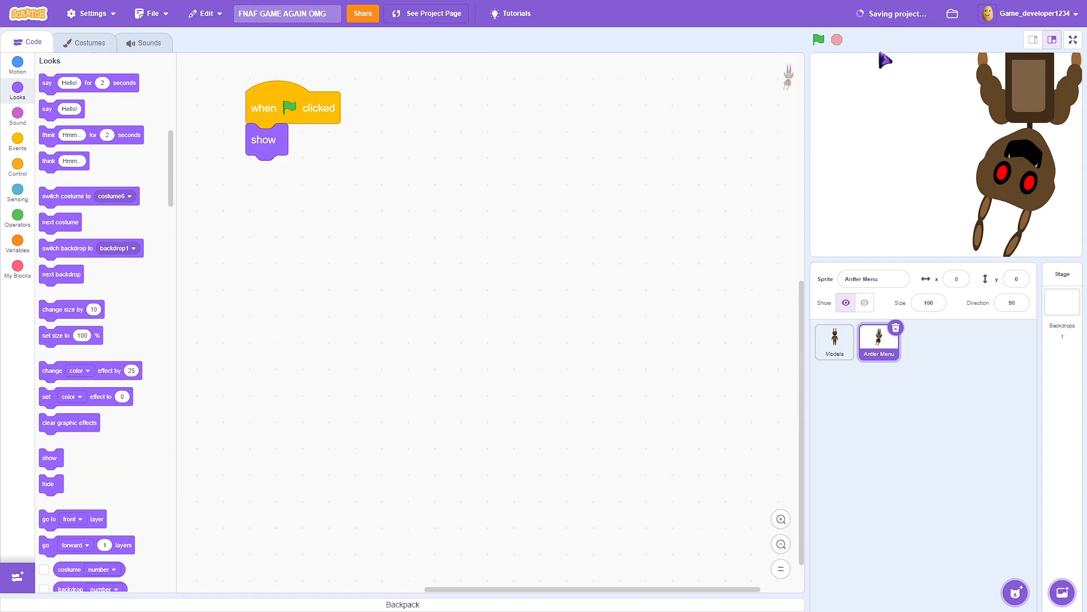
# Append "set size to 100 %" and "go to x: 0 y: 0" blocks below the show block, and save the project
pyautogui.click(27, 134)
pyautogui.click(18, 120)
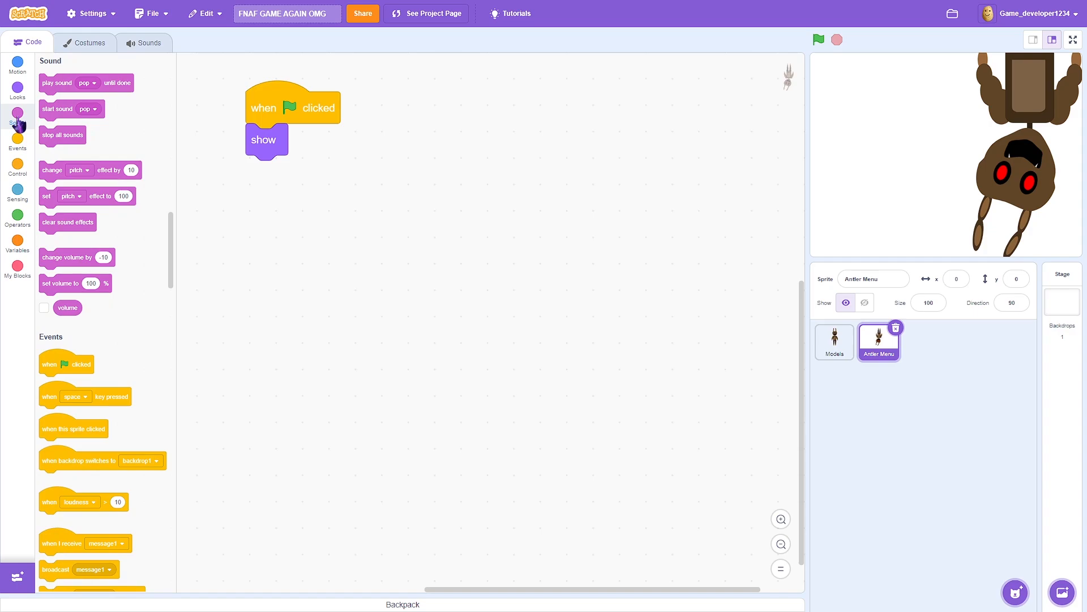
pyautogui.click(17, 78)
pyautogui.click(16, 104)
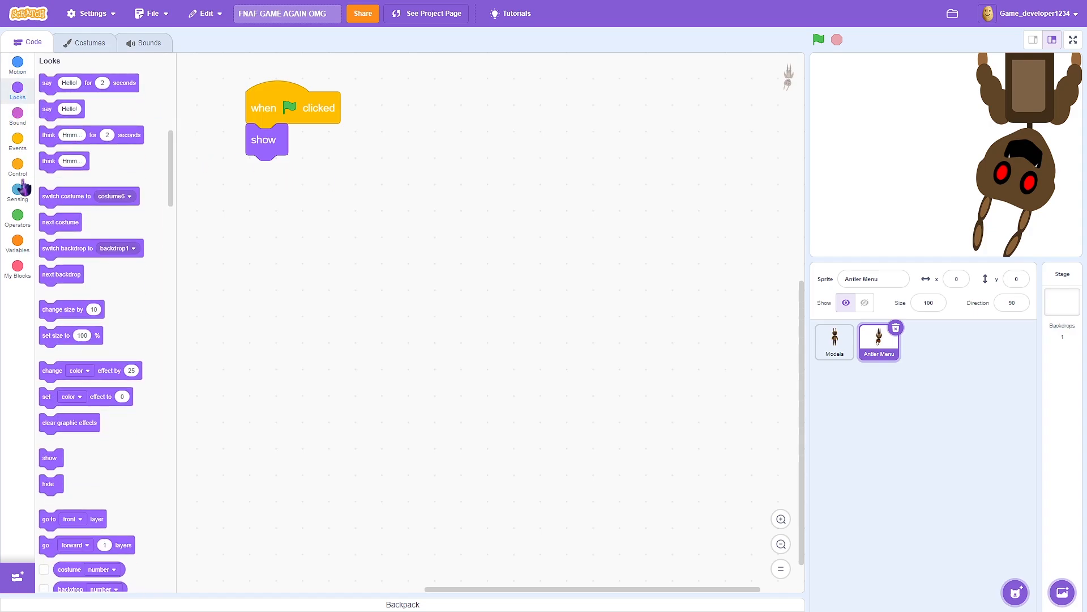
pyautogui.moveTo(56, 343); pyautogui.dragTo(261, 180)
pyautogui.click(18, 66)
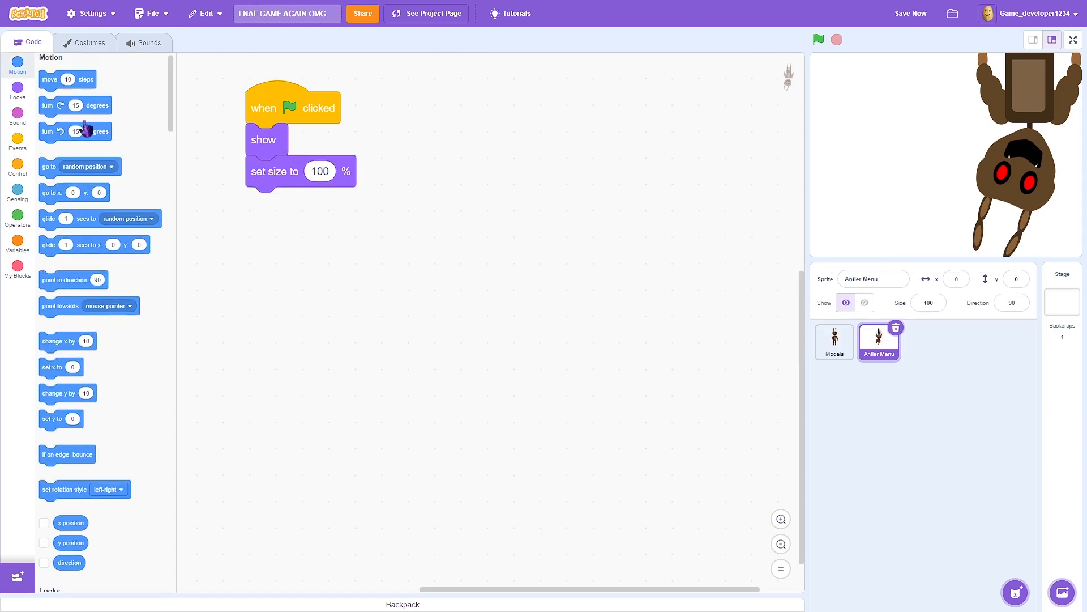
pyautogui.moveTo(65, 198); pyautogui.dragTo(370, 219)
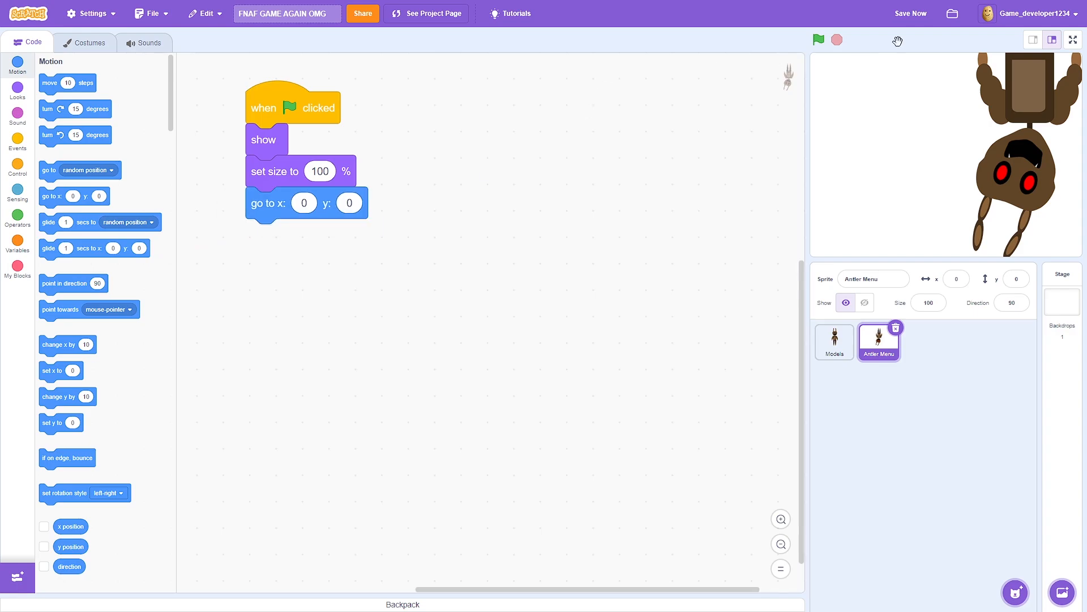
pyautogui.click(914, 11)
# Append a "switch costume to" block set to costume1 below the go to block
pyautogui.scroll(-2, 311, 266)
pyautogui.scroll(5, 311, 258)
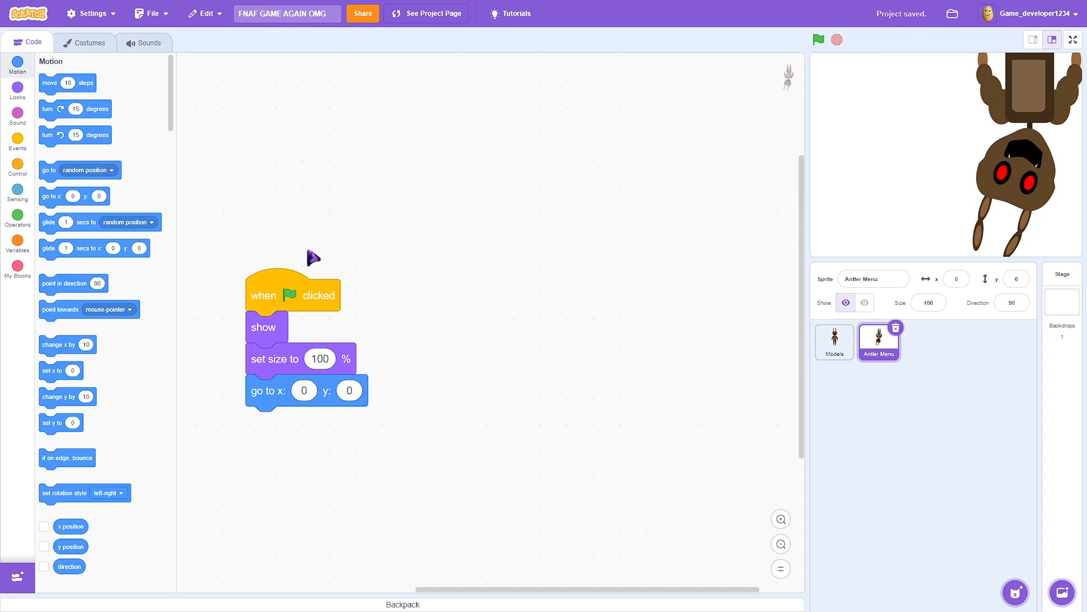
pyautogui.scroll(-4, 311, 255)
pyautogui.click(300, 135)
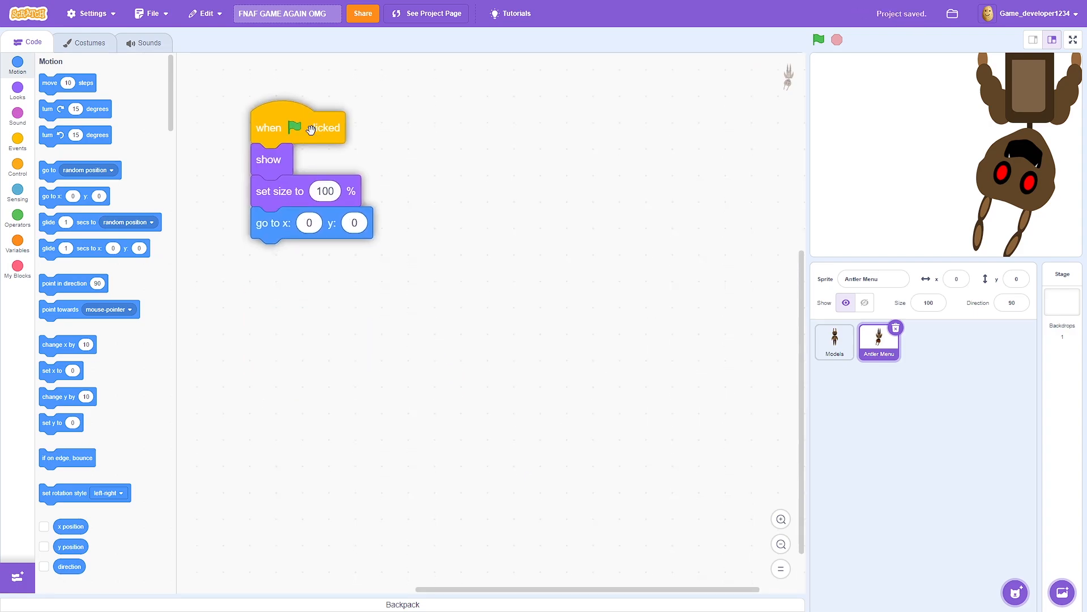
pyautogui.click(19, 92)
pyautogui.moveTo(64, 199); pyautogui.dragTo(256, 260)
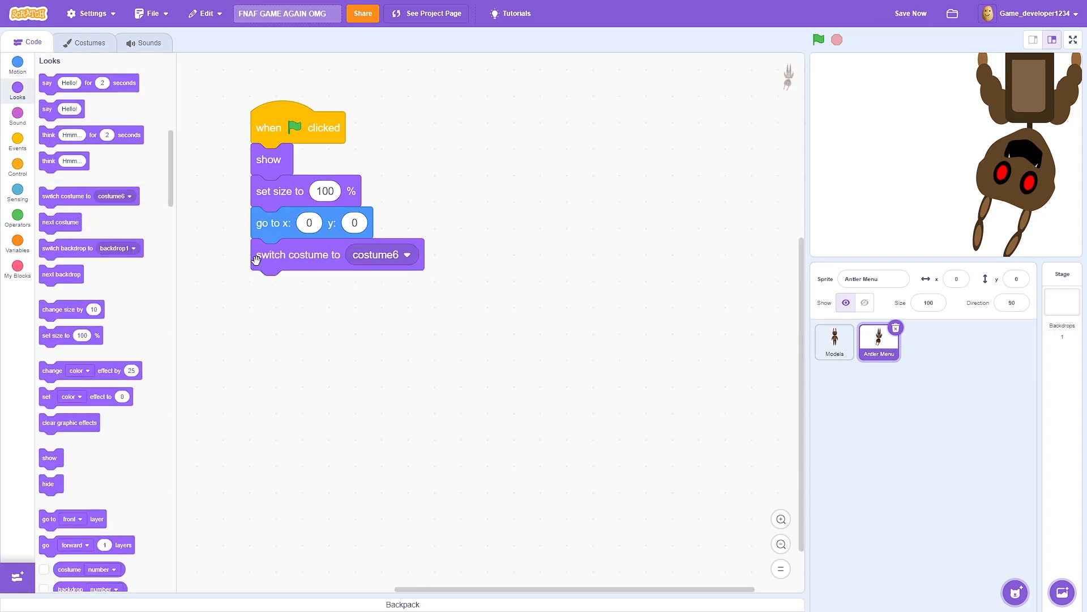
pyautogui.click(376, 255)
pyautogui.click(363, 292)
pyautogui.click(781, 543)
pyautogui.click(781, 544)
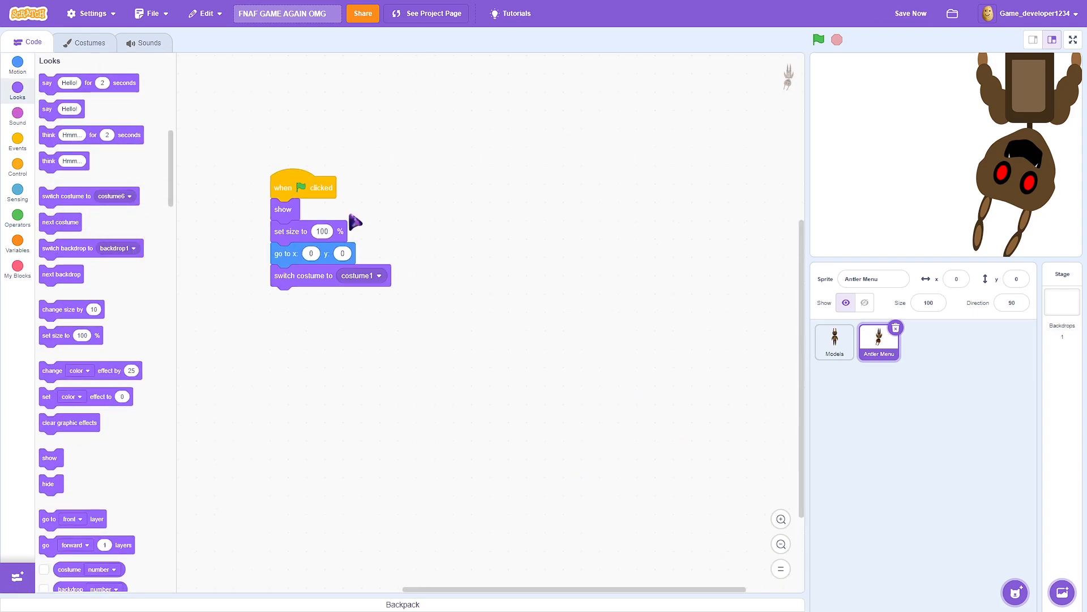
# Run the green-flag script to test the starting costume, and save the project
pyautogui.scroll(-2, 311, 141)
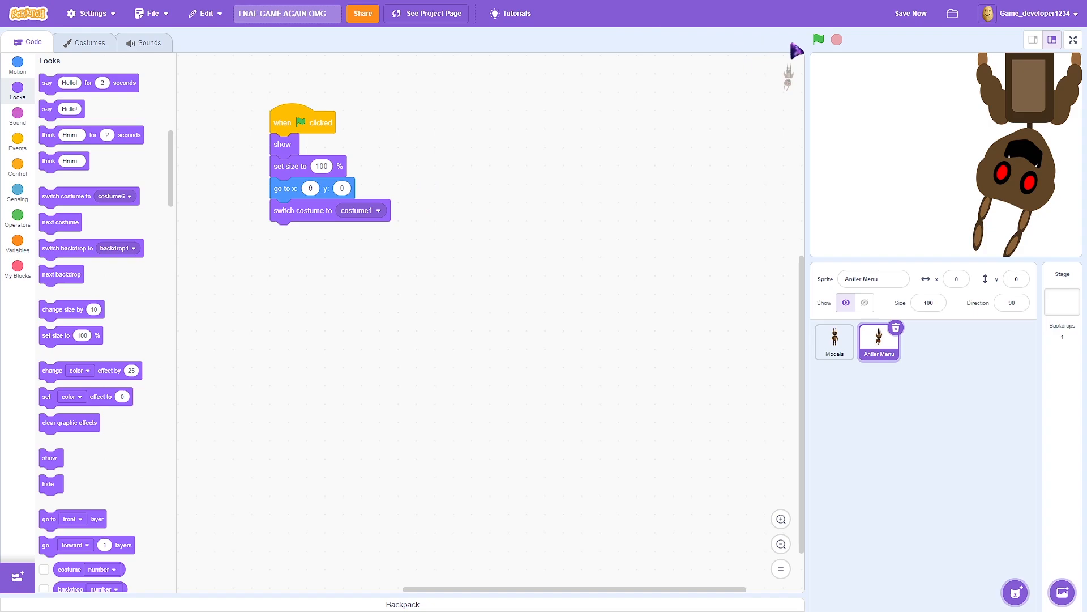
pyautogui.click(818, 39)
pyautogui.click(911, 14)
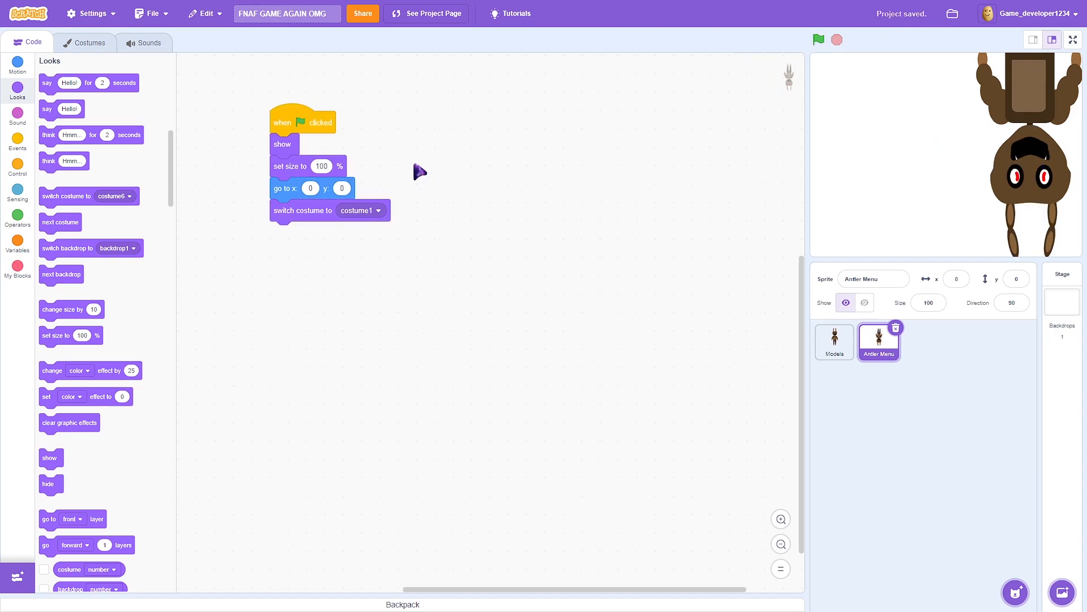
# Attach a forever loop below the "switch costume to costume1" block
pyautogui.click(16, 141)
pyautogui.scroll(-5, 57, 243)
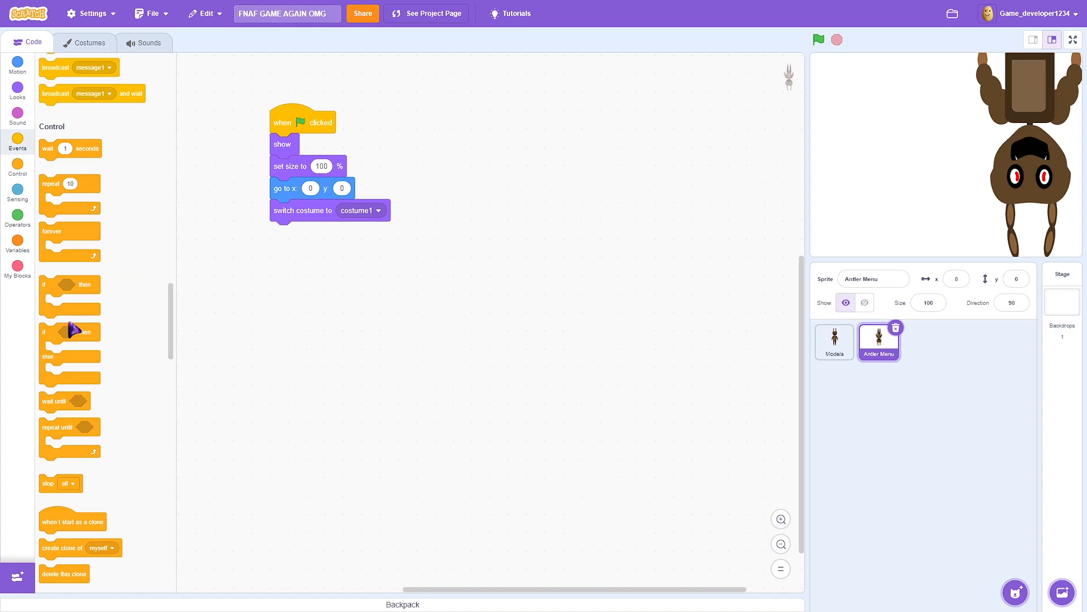
pyautogui.moveTo(88, 242); pyautogui.dragTo(319, 242)
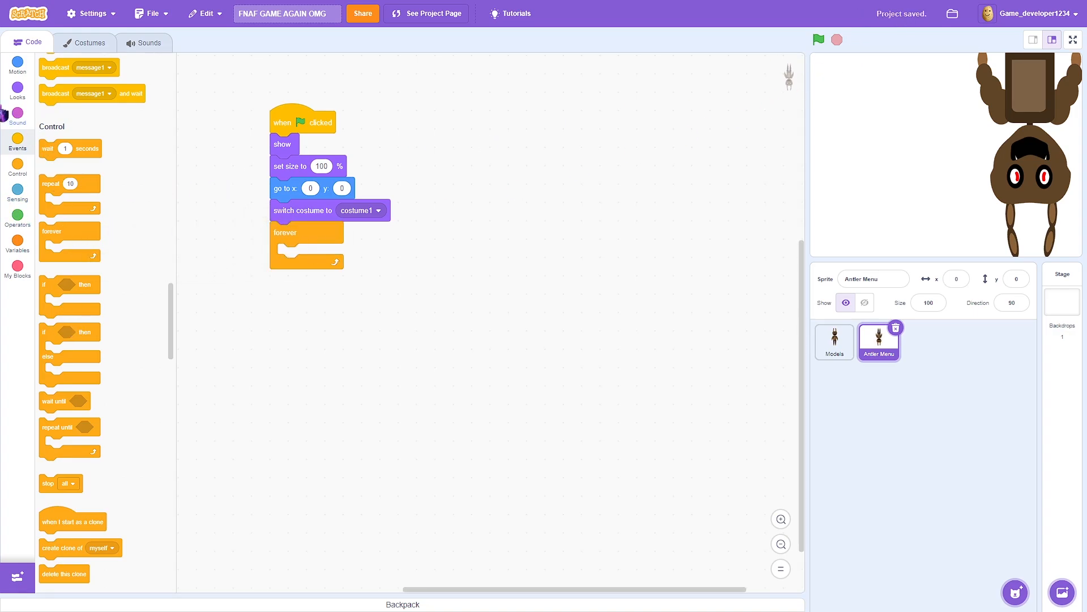
# Place a wait block inside the forever loop with its duration set to "pick random 0.1 to 5" seconds
pyautogui.click(18, 113)
pyautogui.click(19, 168)
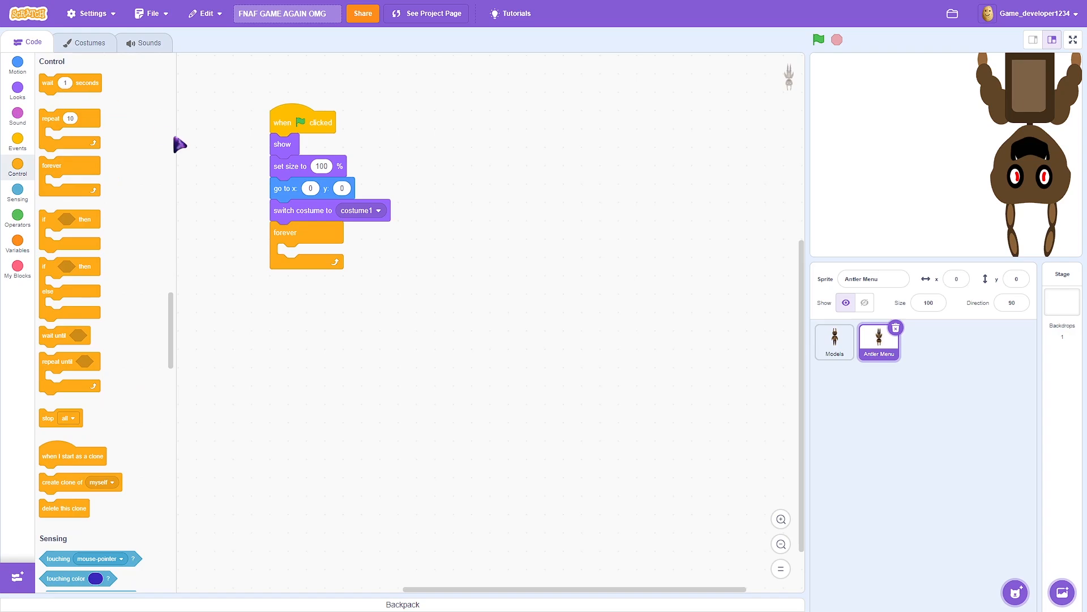
pyautogui.moveTo(48, 83); pyautogui.dragTo(287, 254)
pyautogui.click(18, 217)
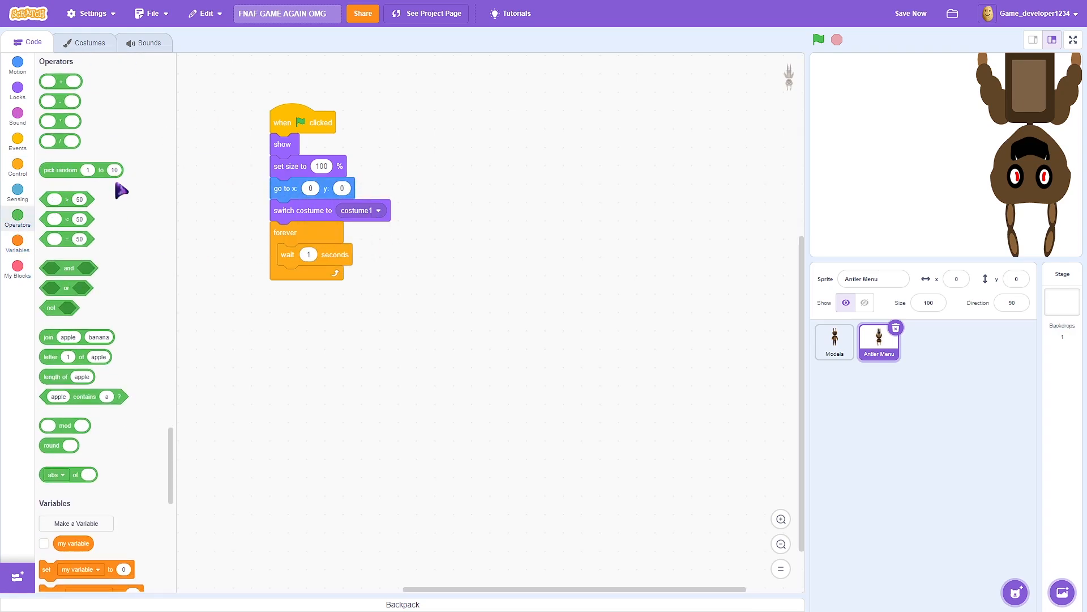
pyautogui.moveTo(63, 170); pyautogui.dragTo(356, 253)
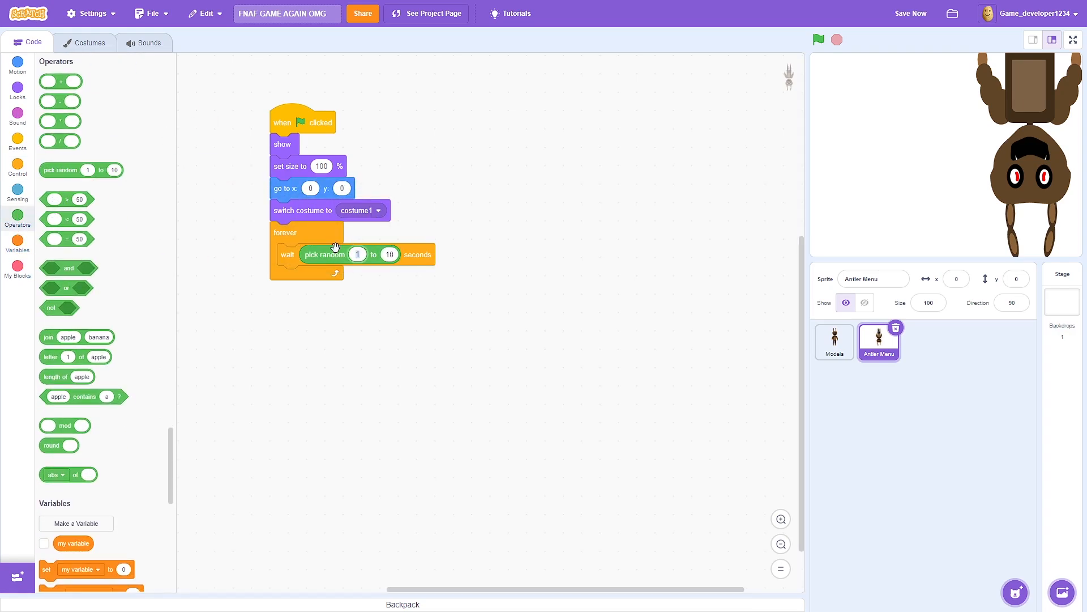
pyautogui.write('0.1')
pyautogui.press('Tab')
# Add a "switch costume to" block below the wait block with "pick random 1 to 6" as its costume
pyautogui.click(11, 97)
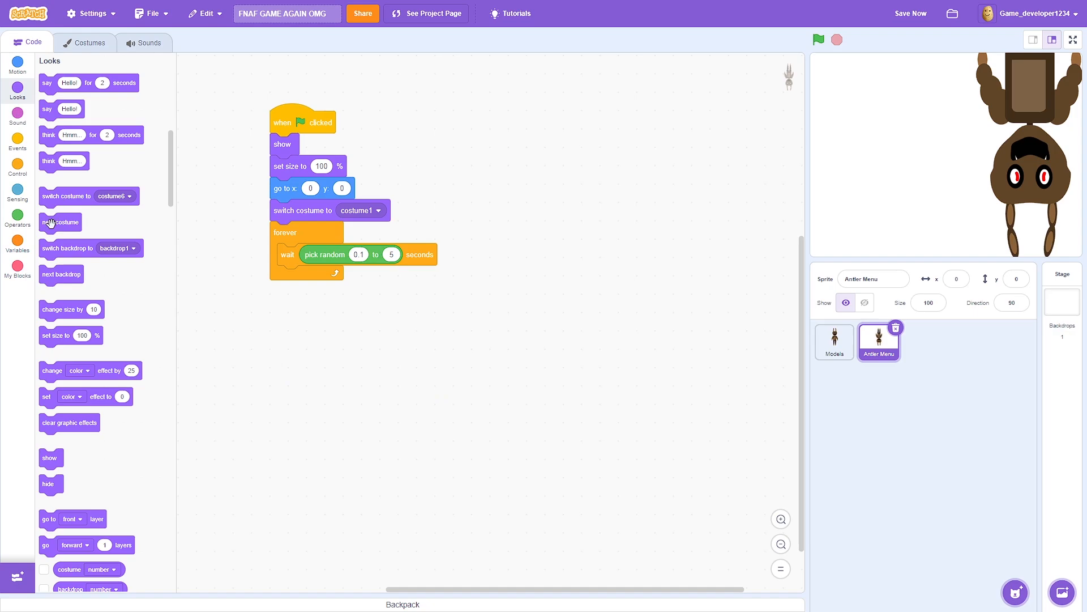
pyautogui.moveTo(69, 199); pyautogui.dragTo(311, 276)
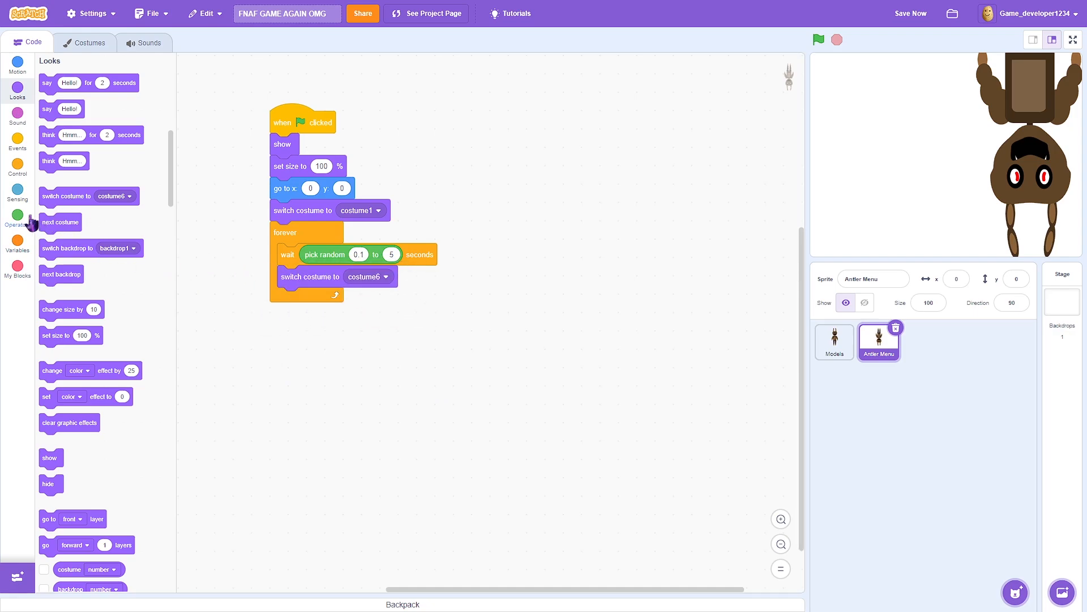
pyautogui.click(13, 226)
pyautogui.scroll(-4, 74, 457)
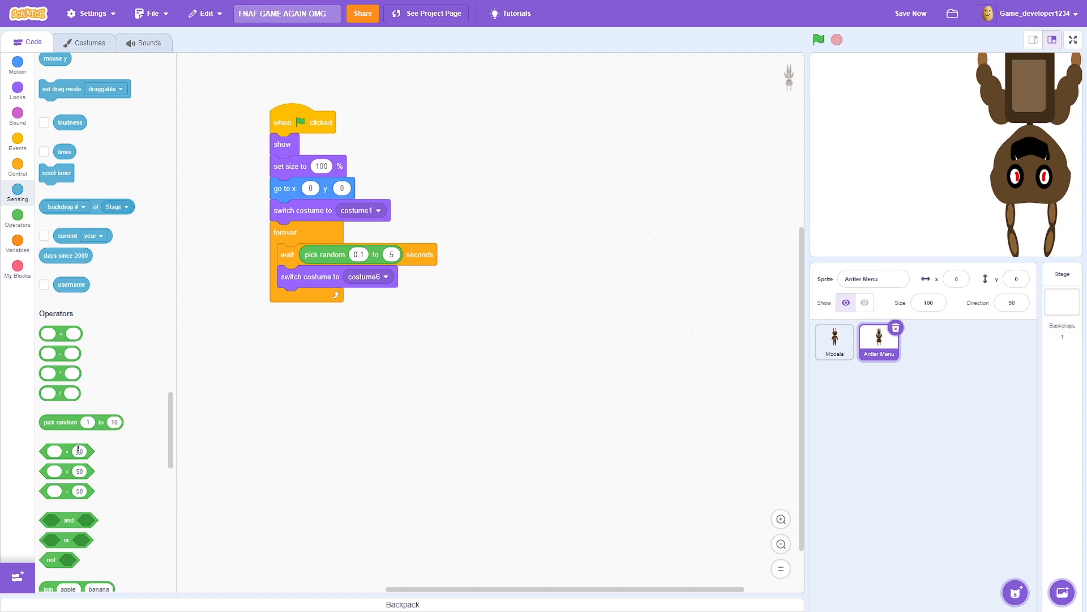
pyautogui.scroll(-3, 74, 426)
pyautogui.moveTo(51, 250); pyautogui.dragTo(397, 272)
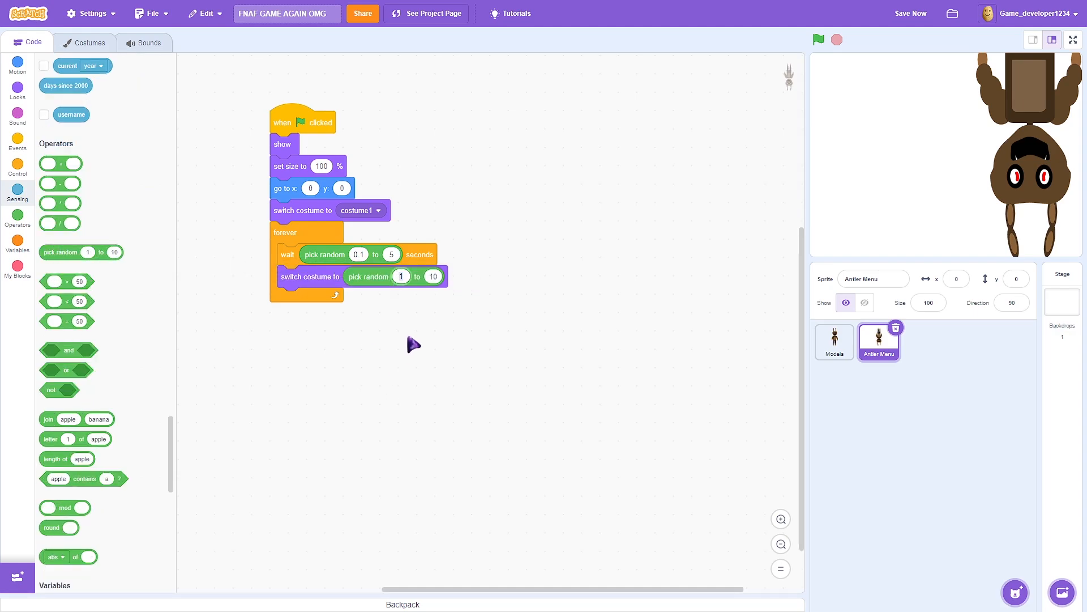
pyautogui.click(433, 275)
pyautogui.click(101, 46)
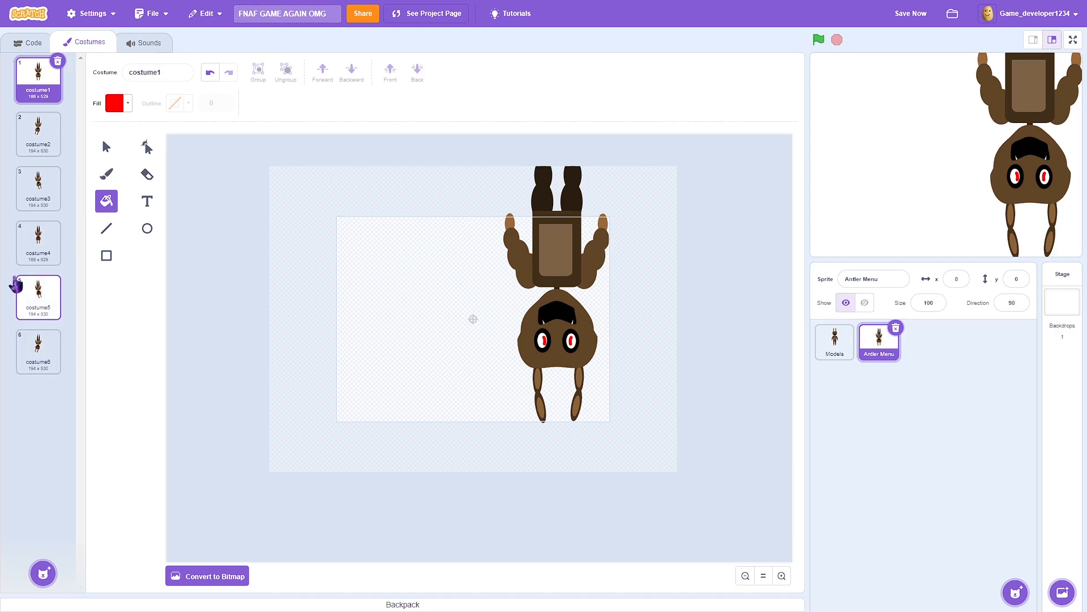
pyautogui.click(28, 42)
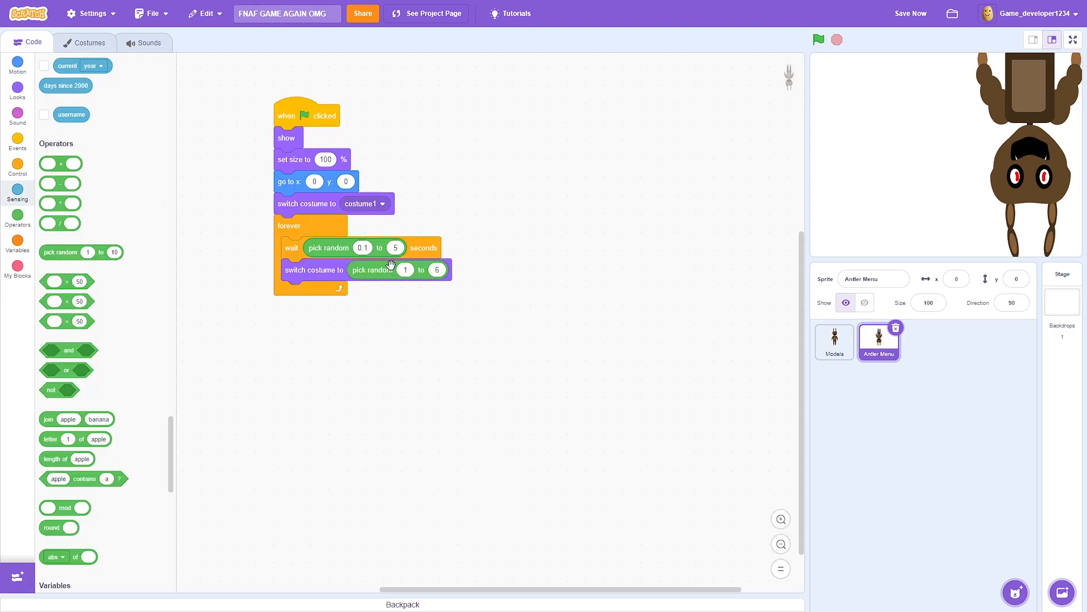
pyautogui.moveTo(391, 265)
pyautogui.mouseDown()
pyautogui.moveTo(388, 304)
pyautogui.moveTo(391, 267)
pyautogui.mouseUp()
# Run the project in full screen to watch the random costume changes
pyautogui.click(818, 39)
pyautogui.click(1072, 39)
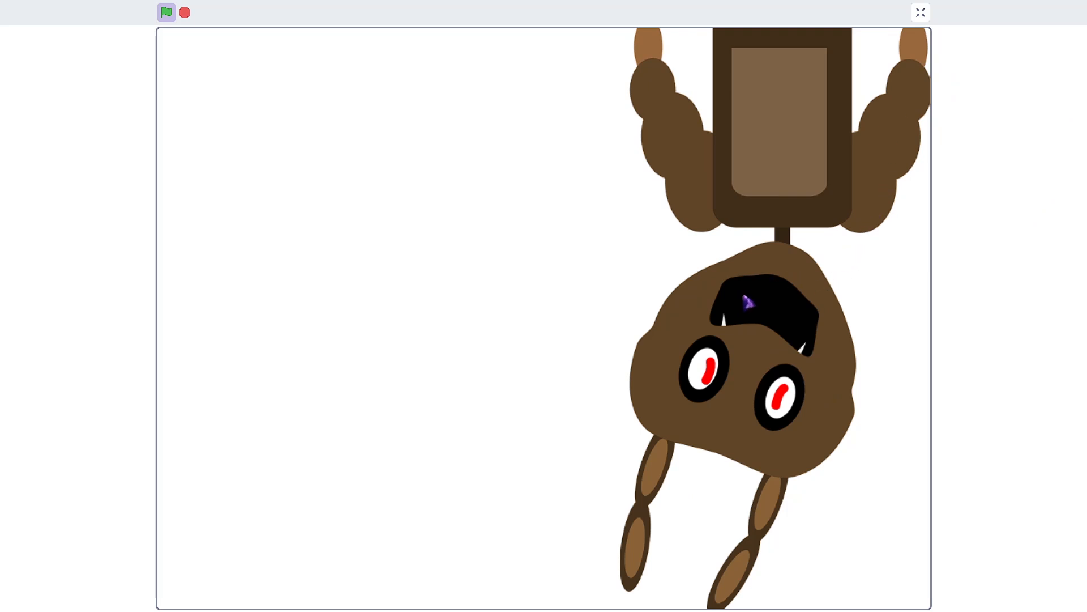
# Set the upper limit of the wait block's random duration to 1 and test-run the project
pyautogui.click(920, 13)
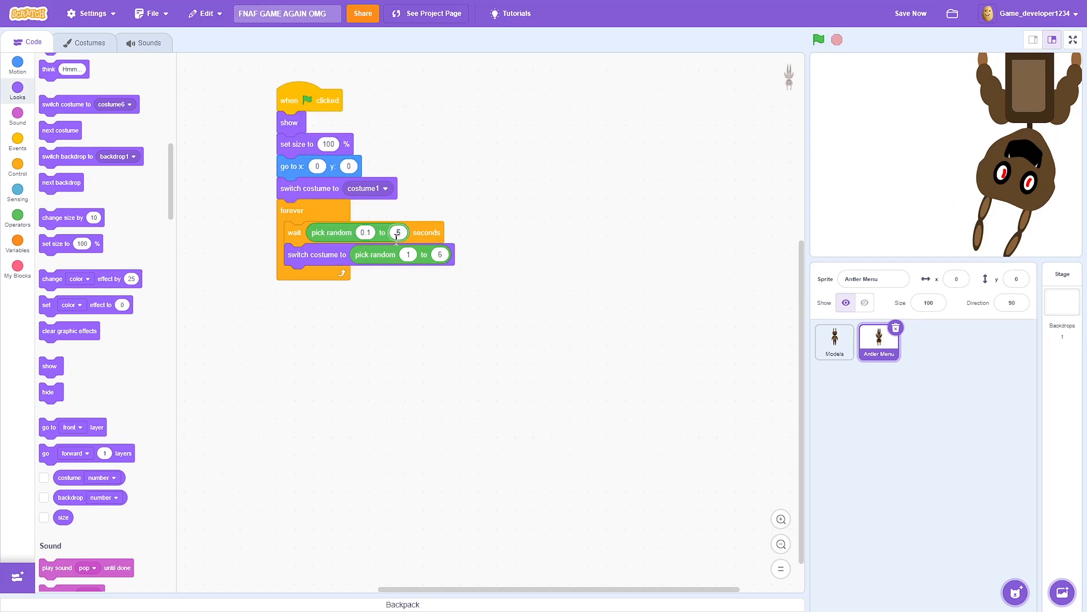
pyautogui.press('Return')
pyautogui.click(818, 39)
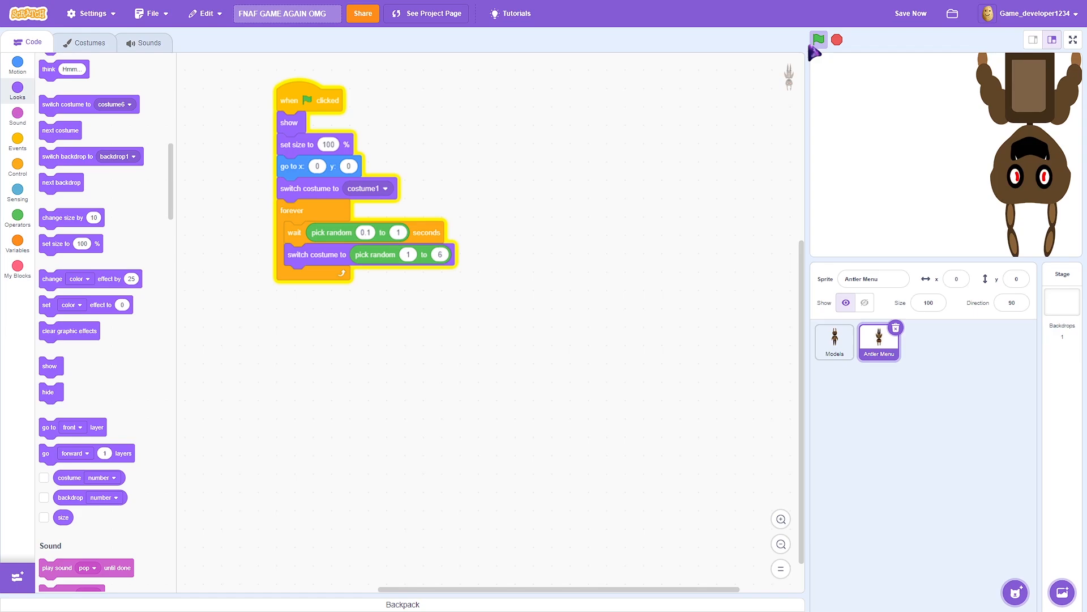
pyautogui.click(837, 40)
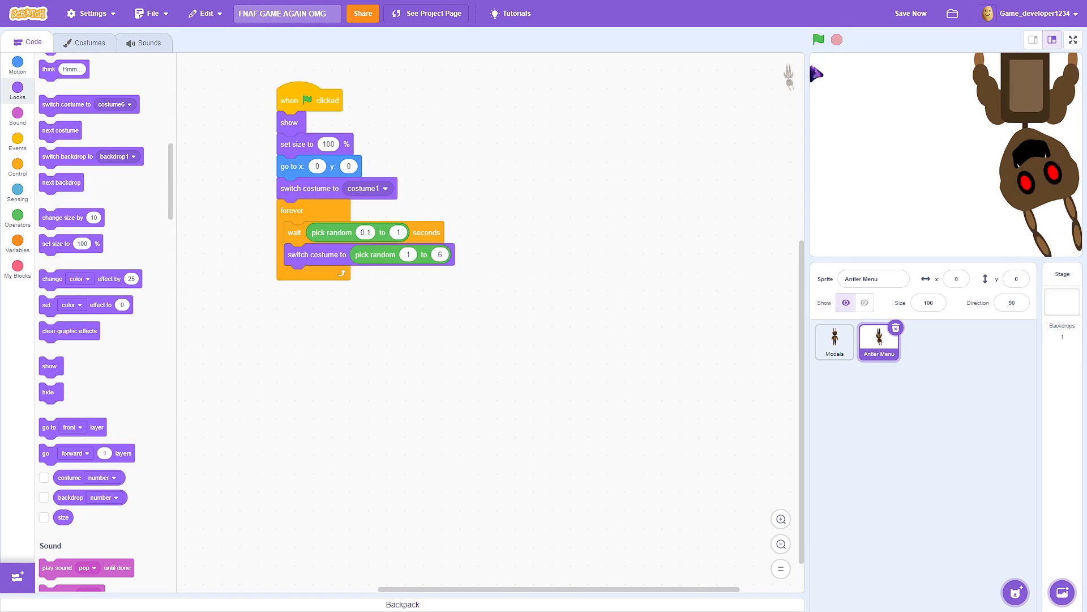
# Save the project and set the upper limit of the wait block's random duration to 5
pyautogui.hscroll(-2, 674, 232)
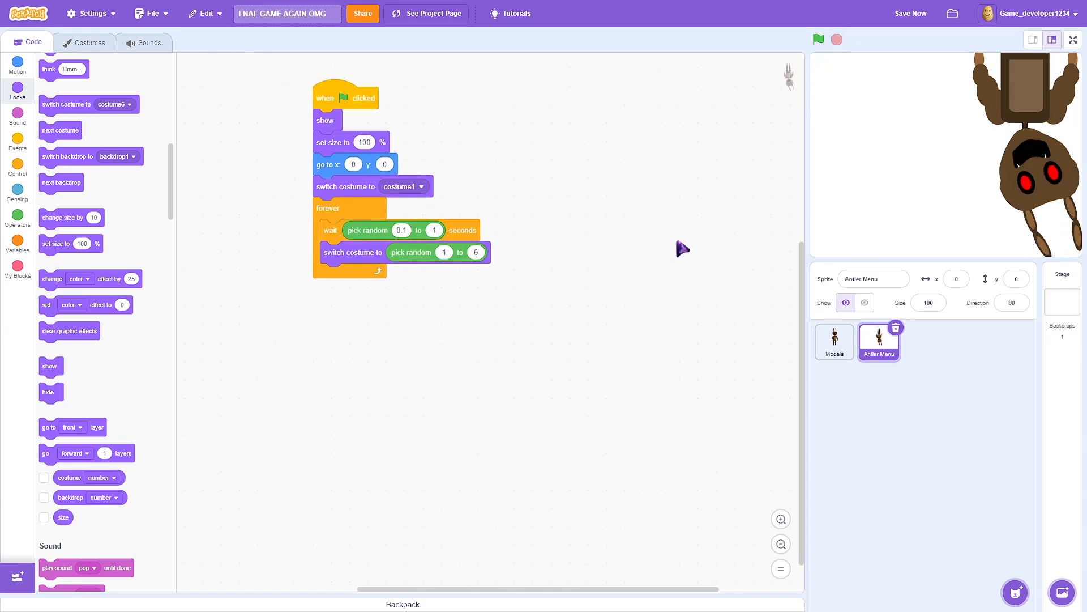
pyautogui.click(906, 17)
pyautogui.click(407, 230)
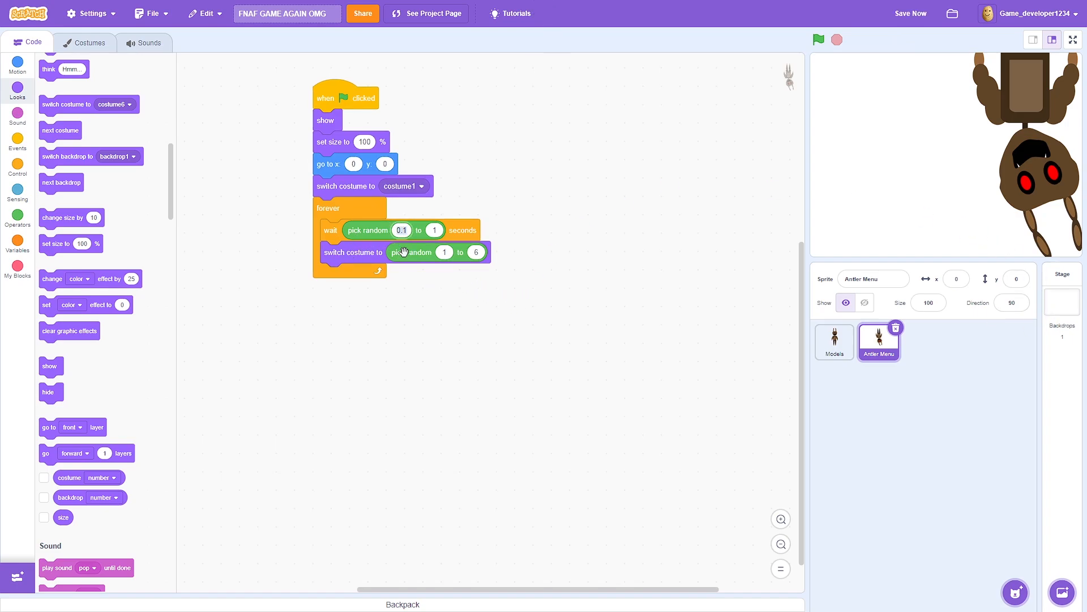
pyautogui.click(437, 230)
pyautogui.click(501, 212)
# Duplicate the wait and switch costume blocks at the end of the forever loop, replacing the copied random wait with a fixed 0.1 seconds
pyautogui.rightClick(334, 231)
pyautogui.click(357, 240)
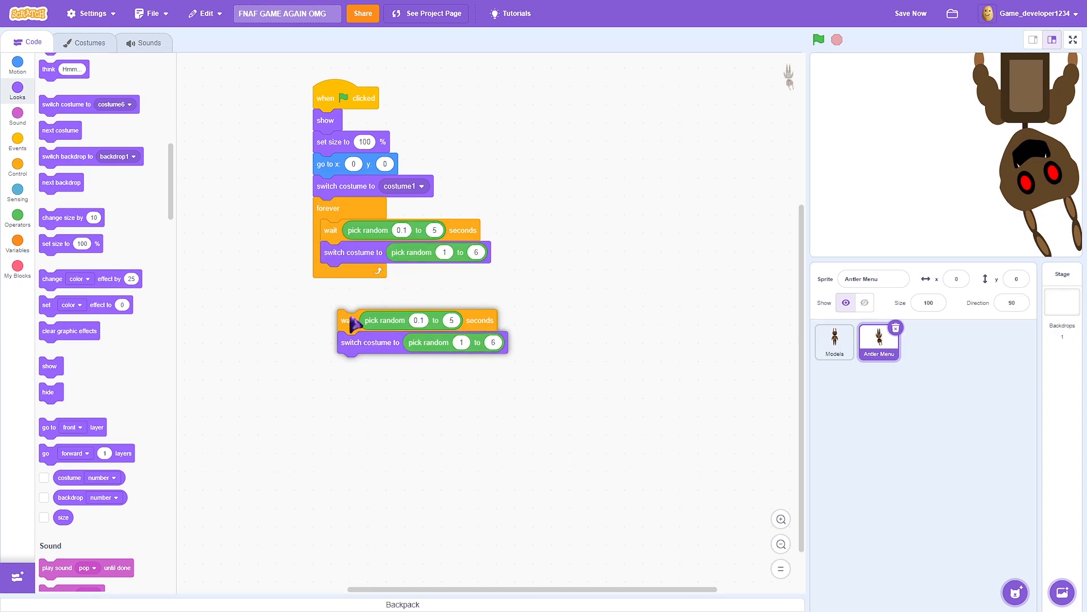
pyautogui.click(384, 280)
pyautogui.moveTo(384, 280); pyautogui.dragTo(162, 315)
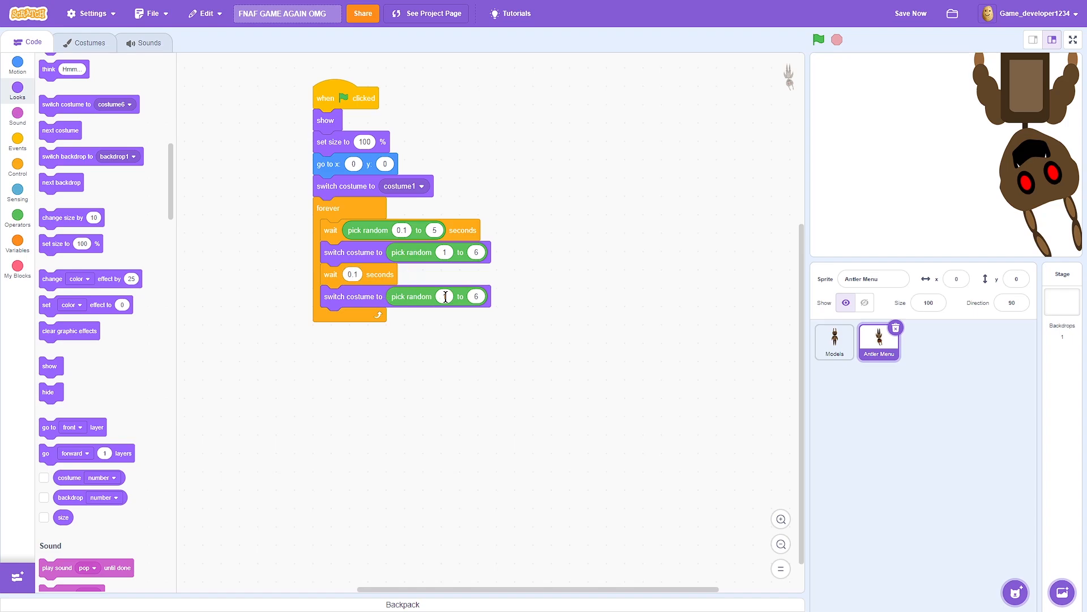
# Test-run the costume changes, including in full screen, and save the project
pyautogui.click(815, 40)
pyautogui.click(913, 13)
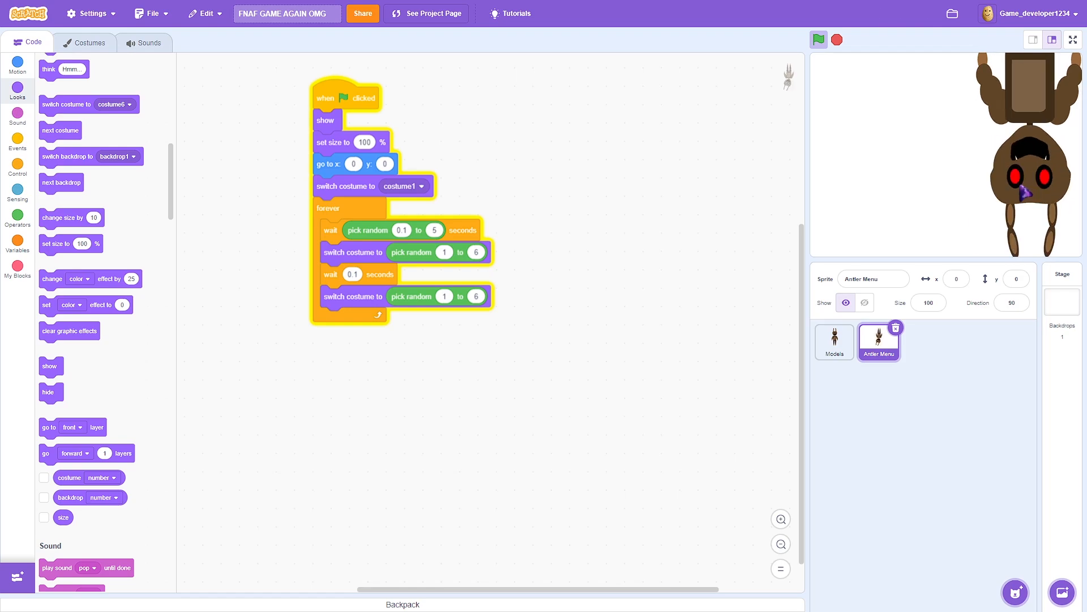
pyautogui.click(1073, 39)
pyautogui.click(921, 12)
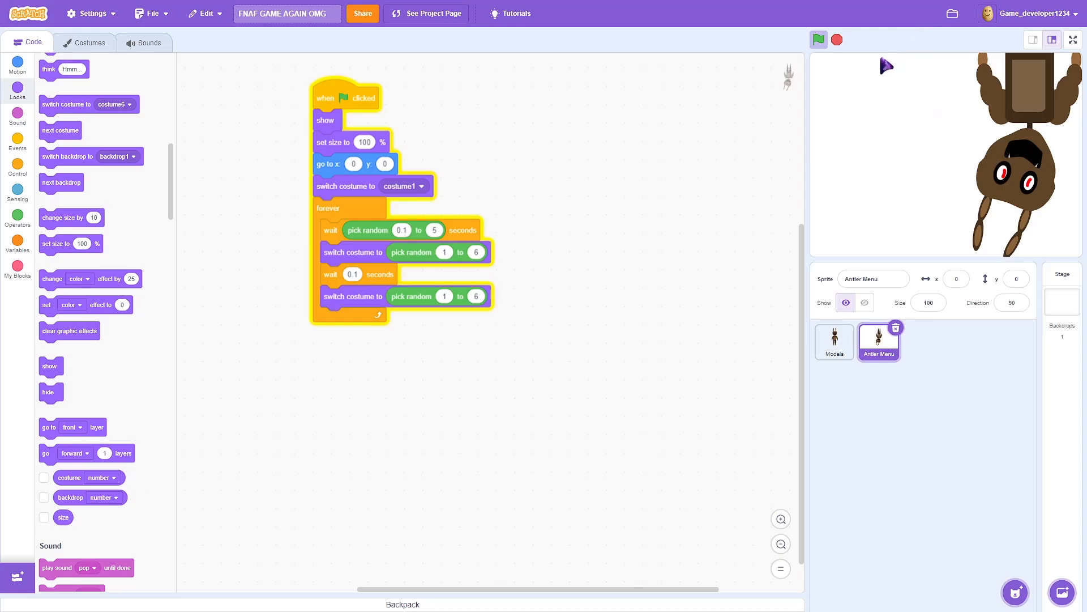
pyautogui.click(837, 40)
# Duplicate the 0.1-second wait and its switch costume block and attach the copy at the end of the forever loop
pyautogui.rightClick(331, 274)
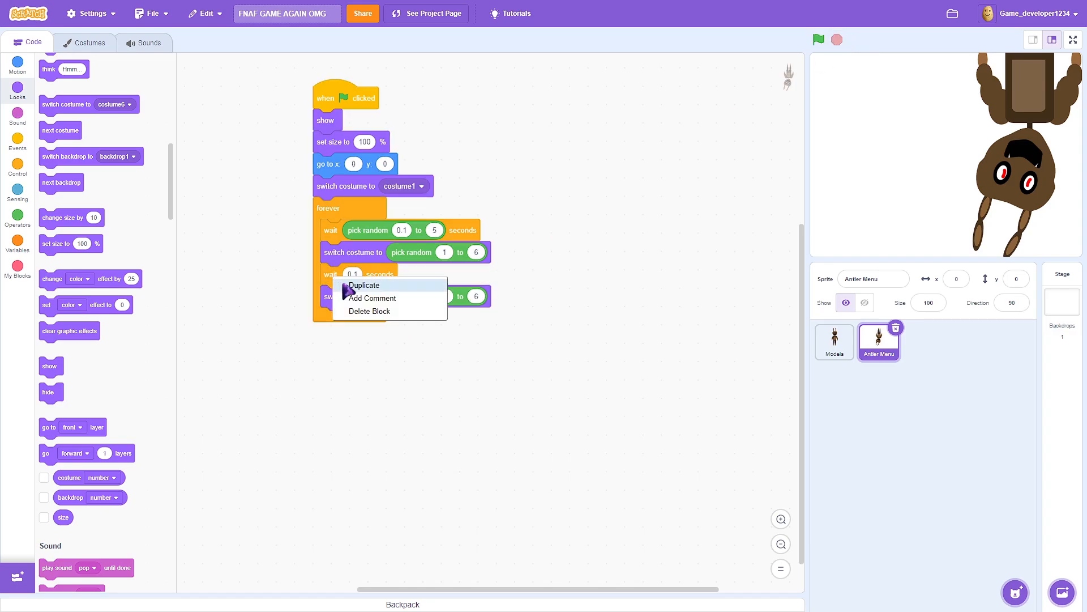
pyautogui.click(348, 285)
pyautogui.click(338, 332)
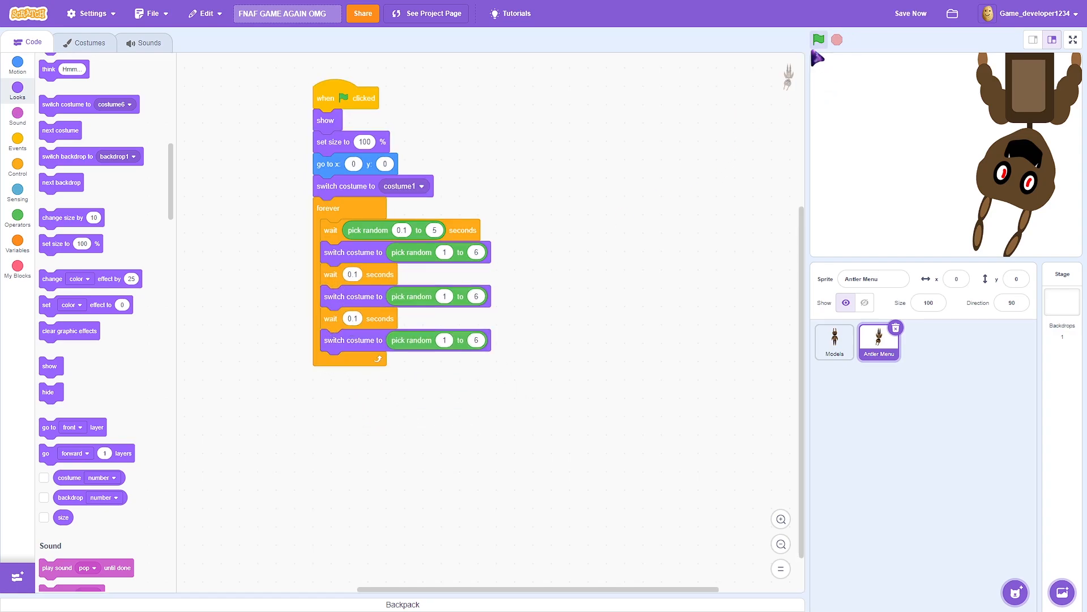
# Run the project with the third costume switch, save it, and stop the run
pyautogui.click(819, 40)
pyautogui.click(910, 14)
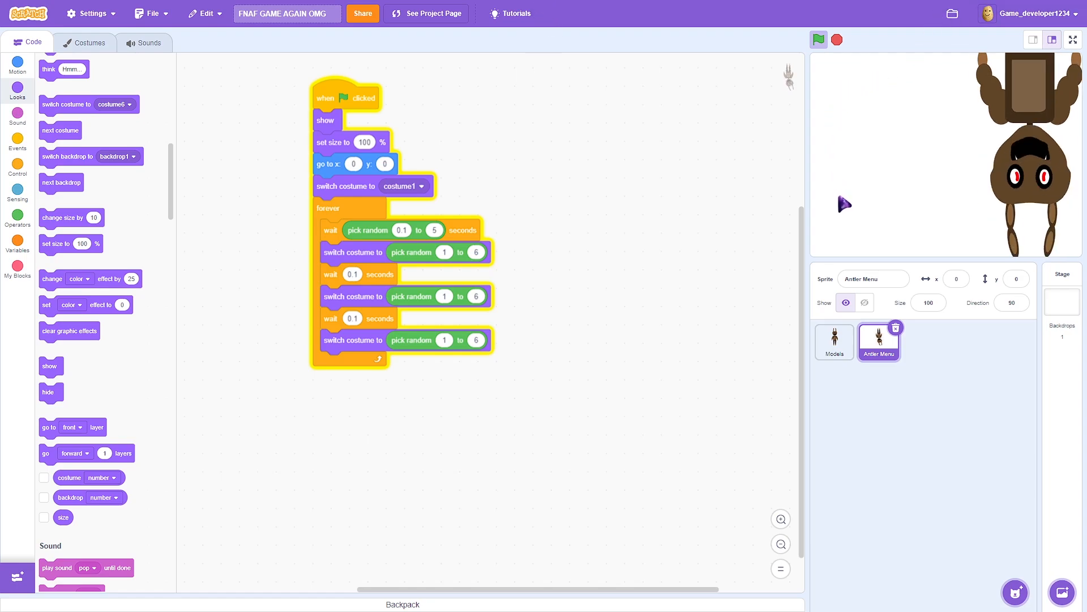
pyautogui.click(837, 39)
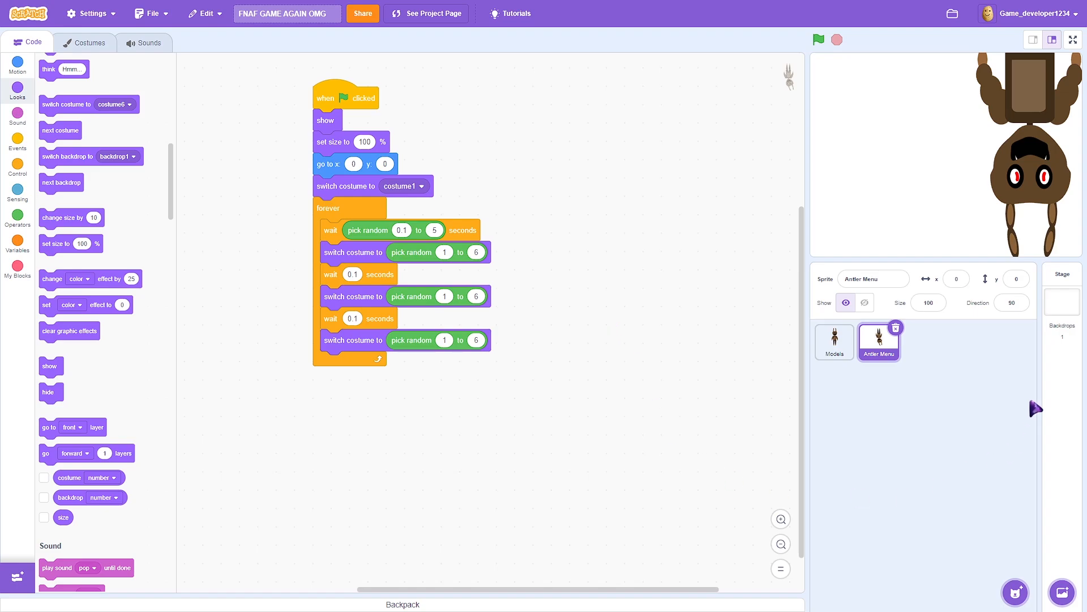
# Draw a solid black rectangle without an outline over the entire canvas of the stage backdrop
pyautogui.click(1056, 317)
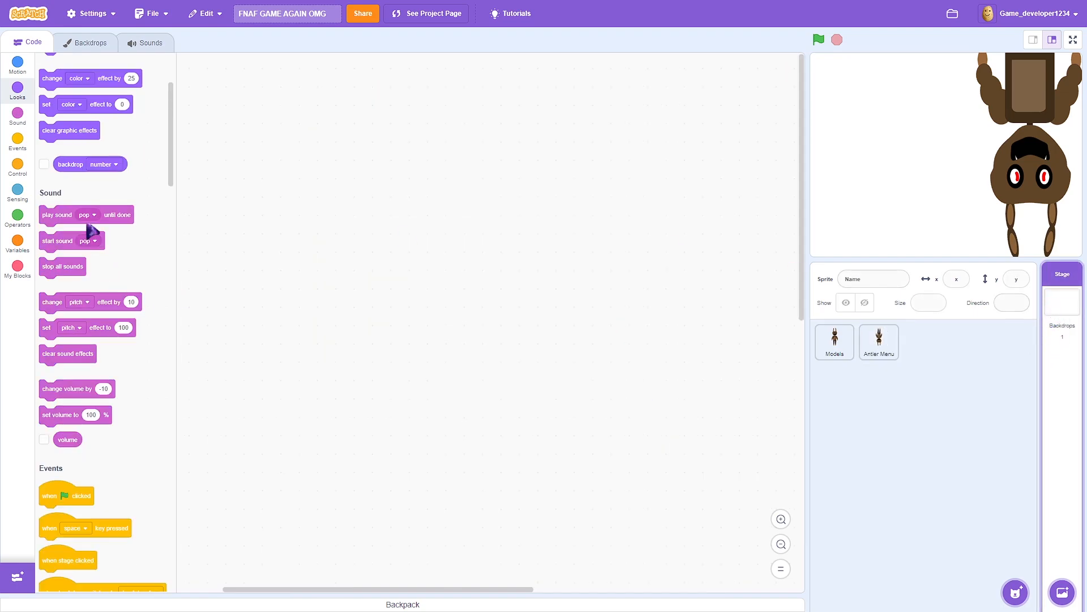
pyautogui.click(86, 44)
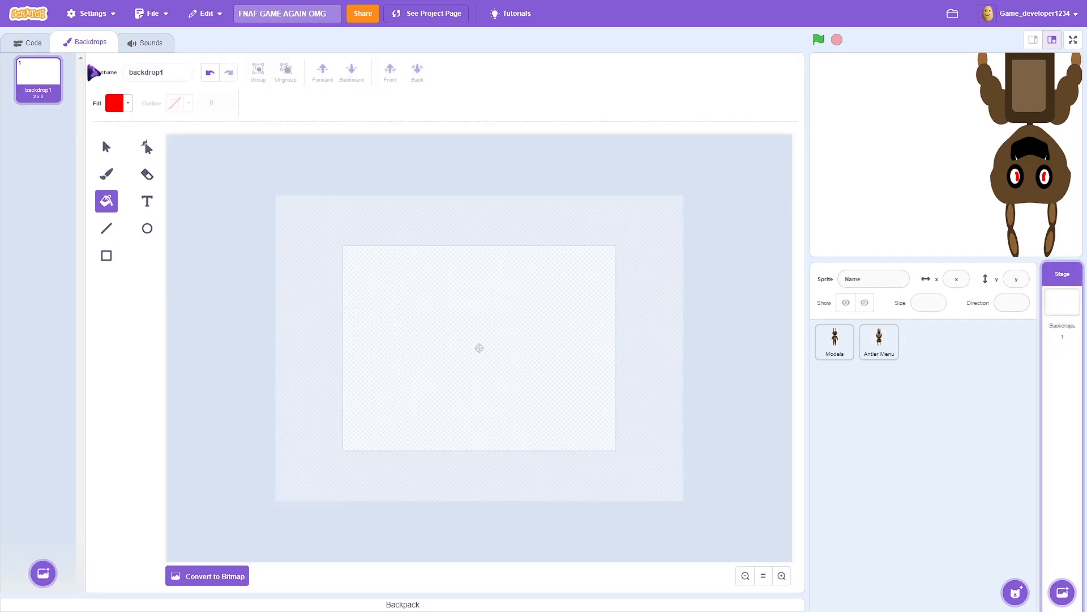
pyautogui.click(113, 104)
pyautogui.moveTo(104, 233); pyautogui.dragTo(59, 242)
pyautogui.click(116, 327)
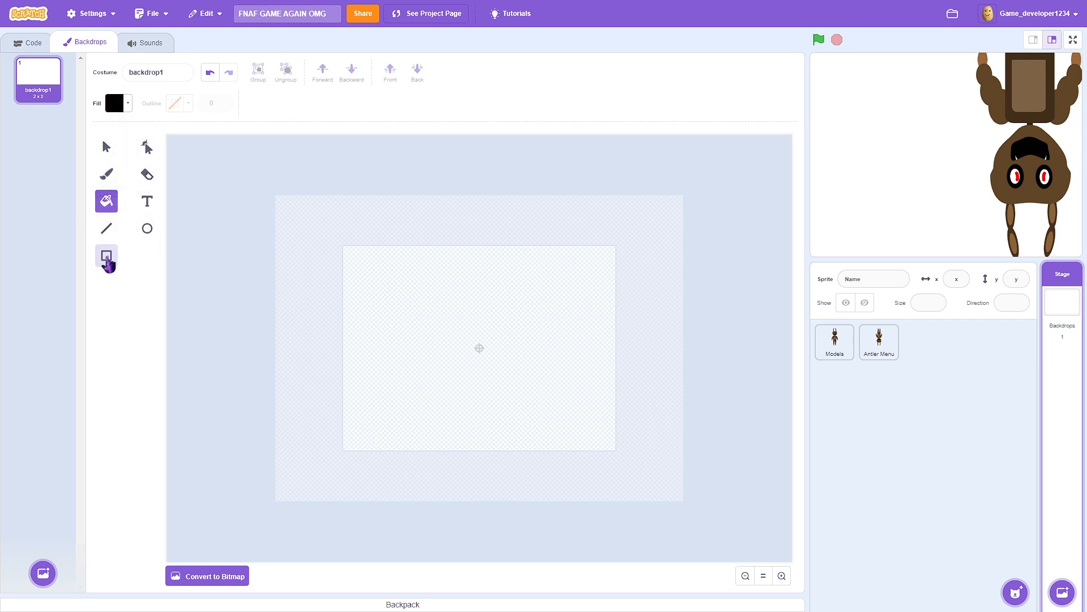
pyautogui.click(107, 255)
pyautogui.moveTo(275, 196); pyautogui.dragTo(363, 263)
pyautogui.moveTo(405, 303); pyautogui.dragTo(697, 509)
pyautogui.moveTo(616, 449); pyautogui.dragTo(620, 452)
pyautogui.click(710, 419)
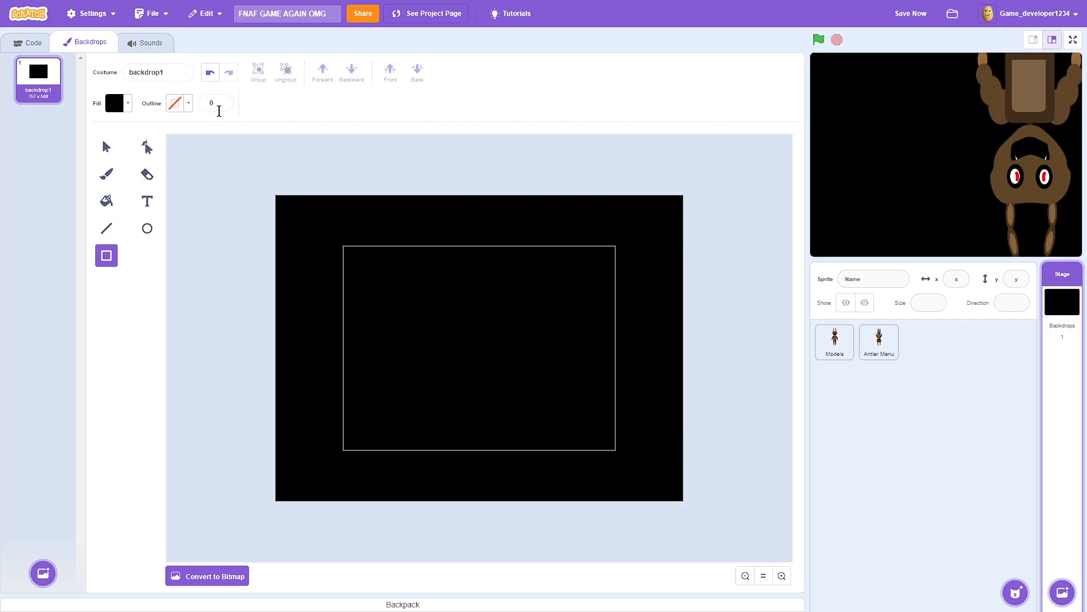
# Rename the black backdrop as Blank
pyautogui.click(168, 74)
pyautogui.write('Blan')
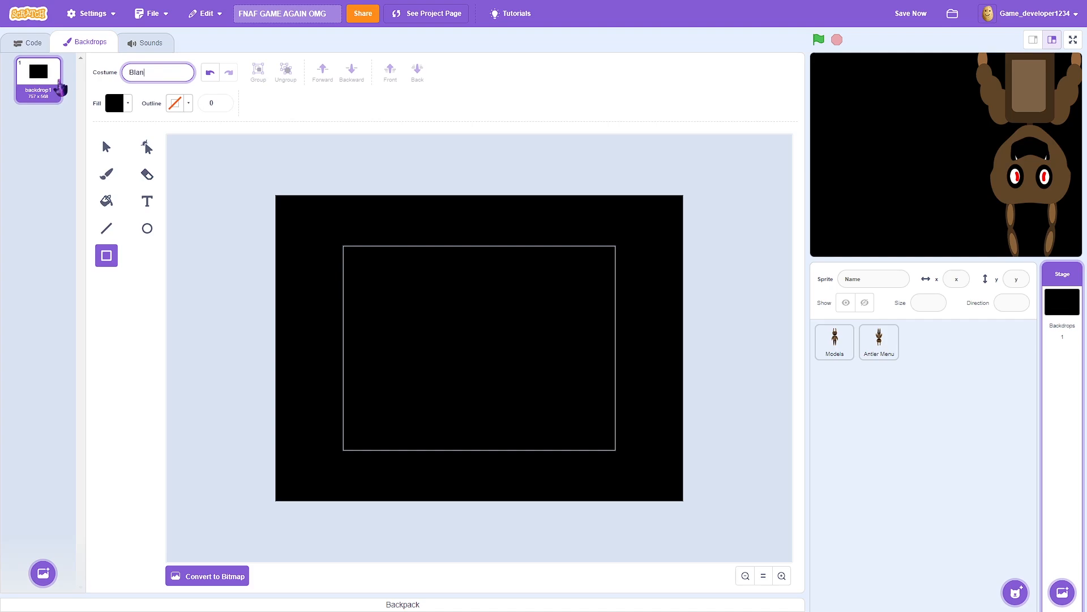
pyautogui.write('k')
pyautogui.press('Return')
# Build a stage script that switches the backdrop to Blank when the green flag is clicked
pyautogui.click(29, 43)
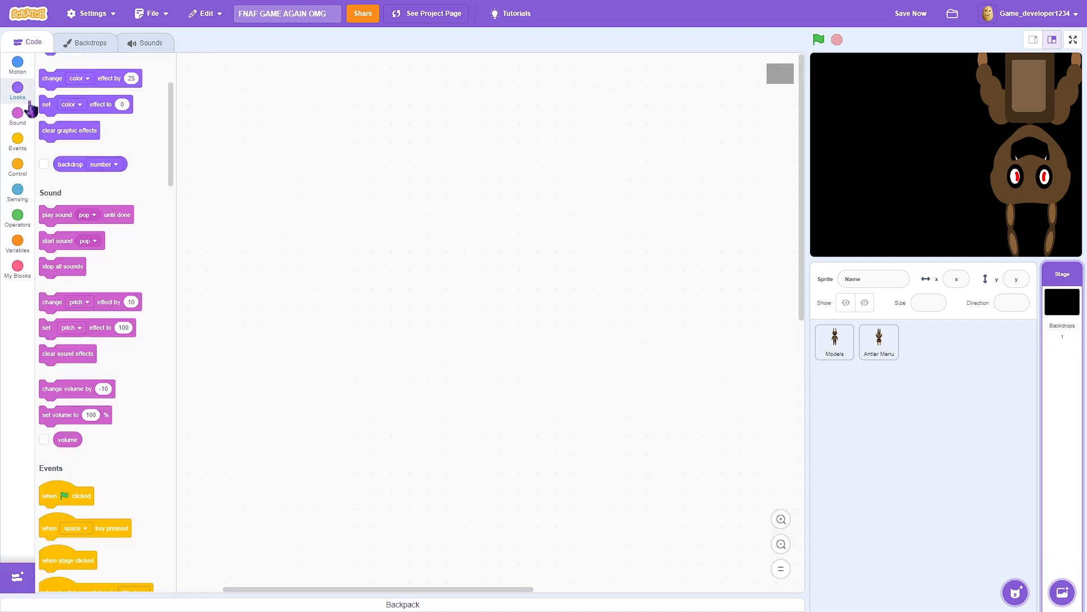
pyautogui.click(18, 142)
pyautogui.moveTo(53, 89); pyautogui.dragTo(231, 110)
pyautogui.click(29, 90)
pyautogui.moveTo(49, 101); pyautogui.dragTo(211, 145)
# Return to the Antler Menu sprite, save the project, and test-run it against the black backdrop
pyautogui.click(863, 355)
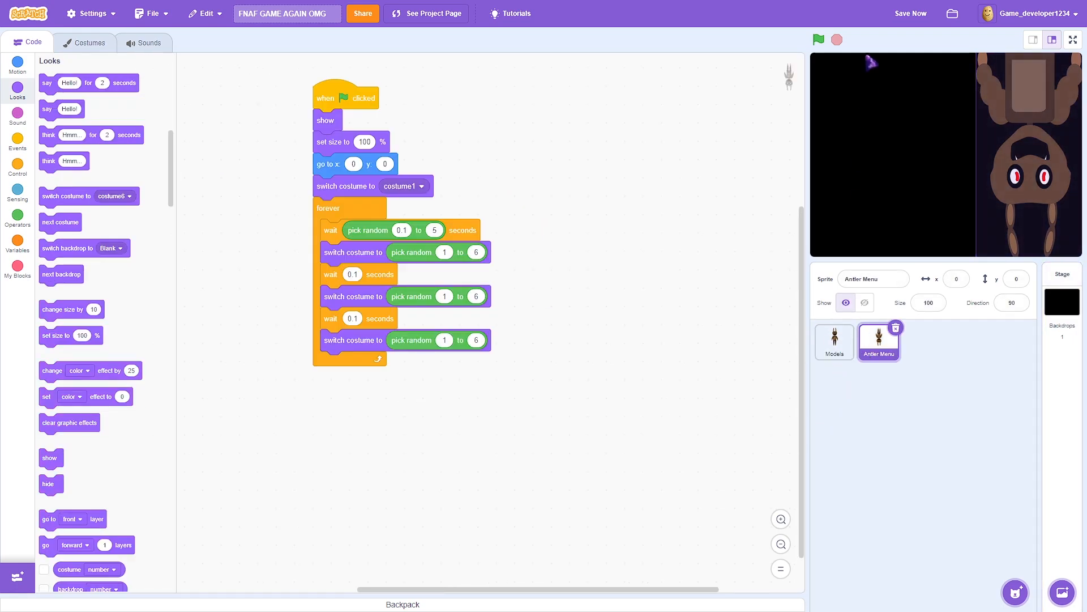
pyautogui.click(916, 18)
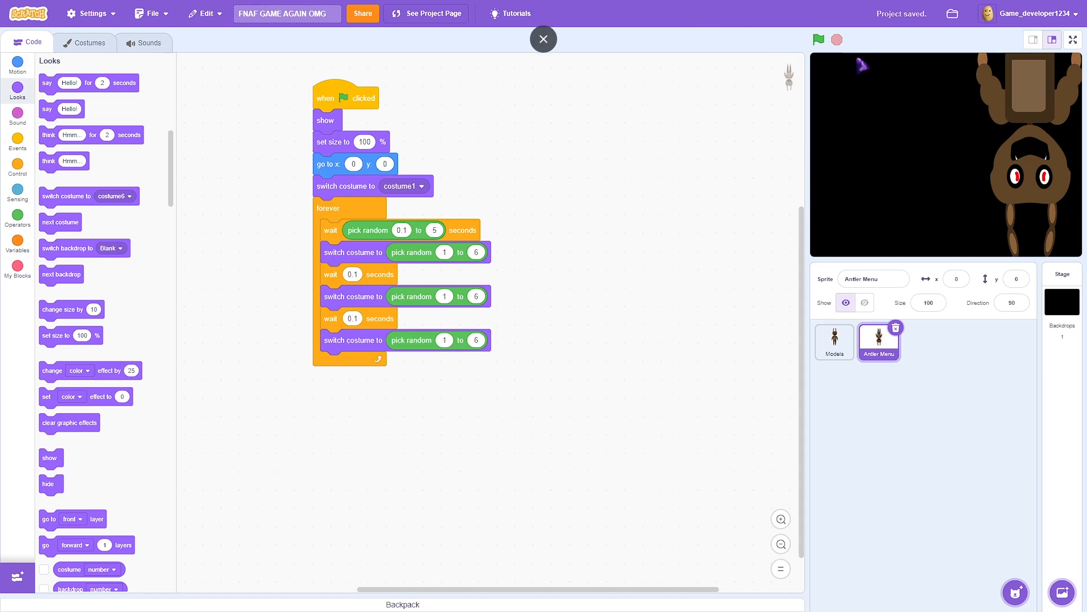
pyautogui.click(819, 39)
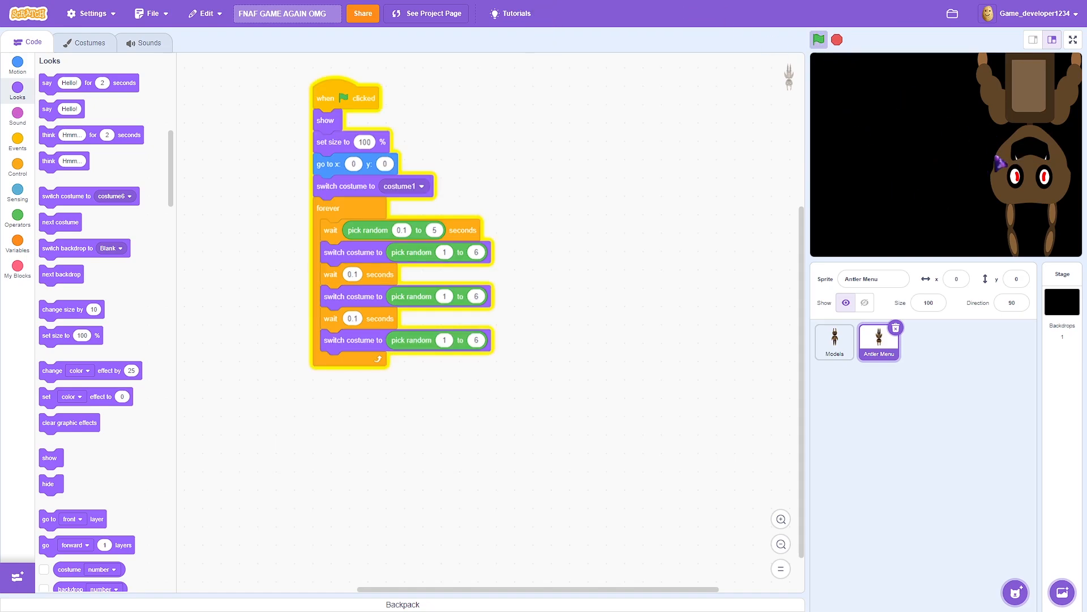
pyautogui.click(837, 39)
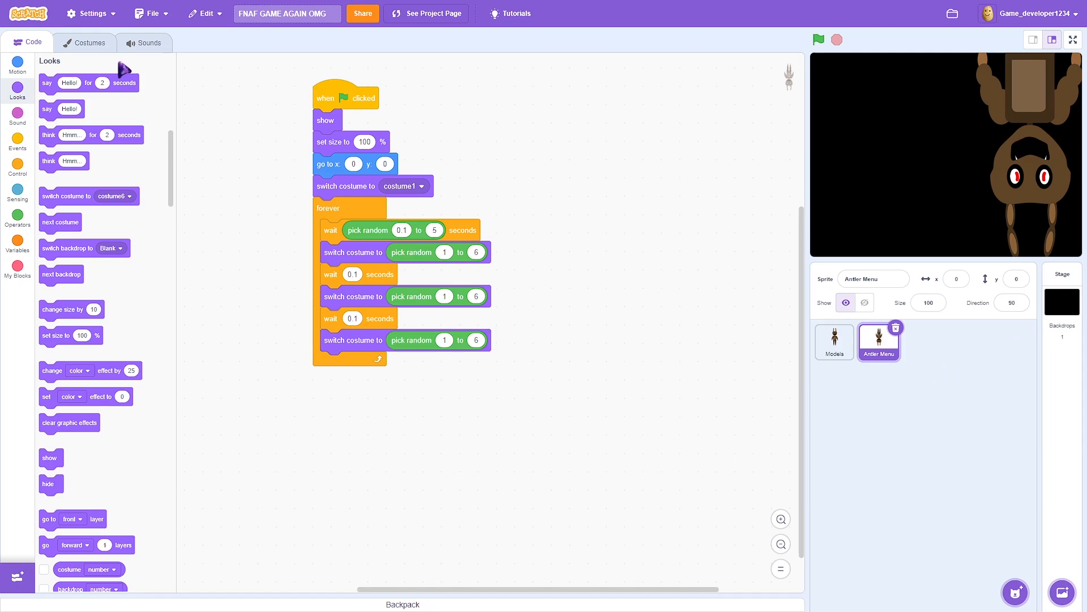
# Draw a rectangle across the lower part of costume1 and fill it with a vertical gradient from transparent to black
pyautogui.click(85, 42)
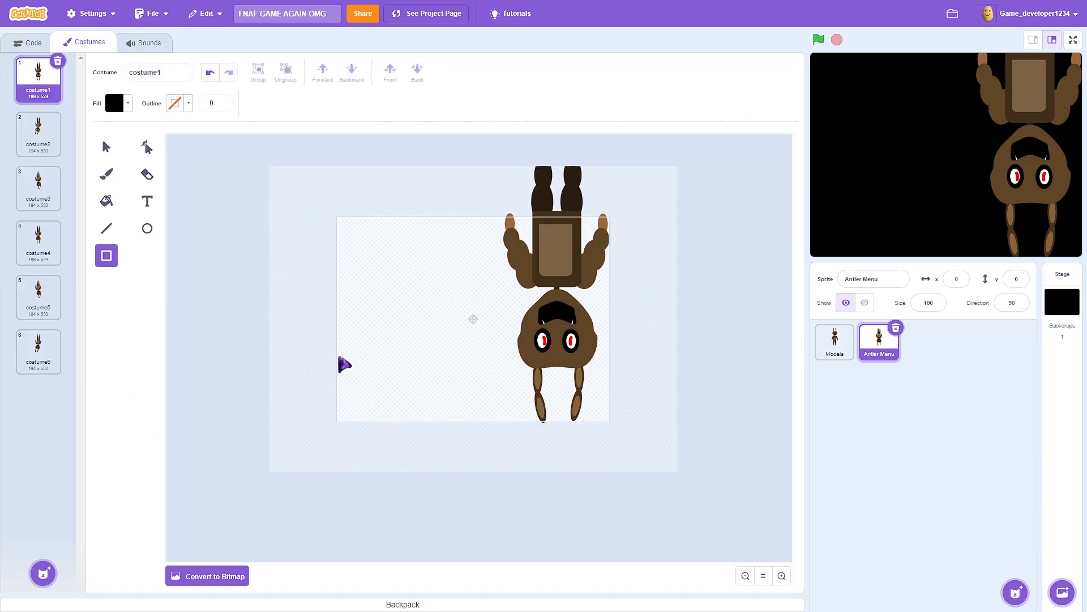
pyautogui.moveTo(337, 354)
pyautogui.mouseDown()
pyautogui.moveTo(347, 369)
pyautogui.moveTo(528, 432)
pyautogui.moveTo(619, 433)
pyautogui.mouseUp()
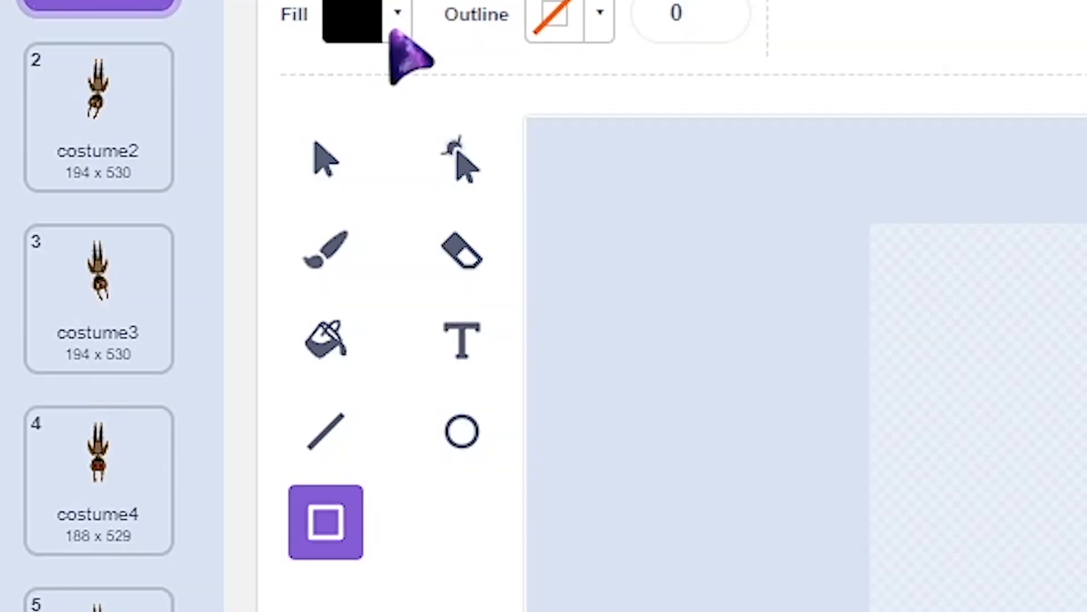
pyautogui.click(126, 108)
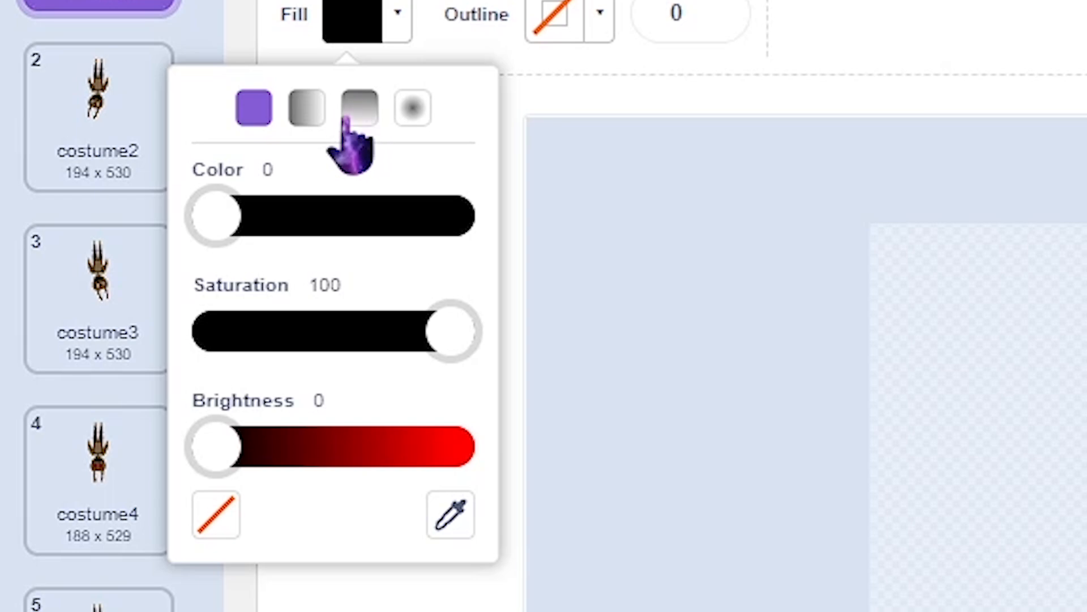
pyautogui.click(360, 109)
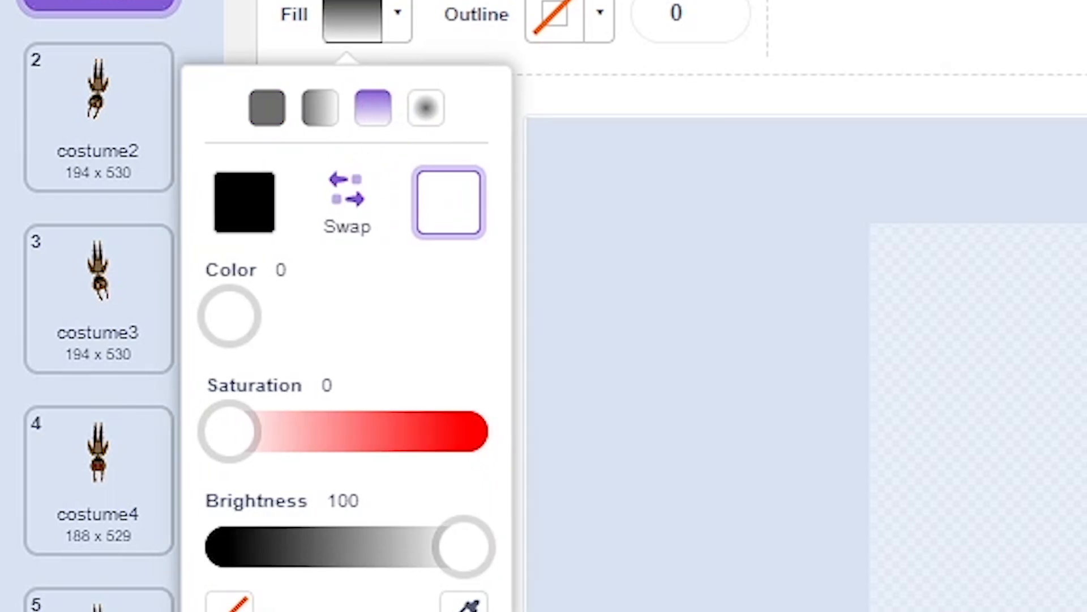
pyautogui.click(323, 187)
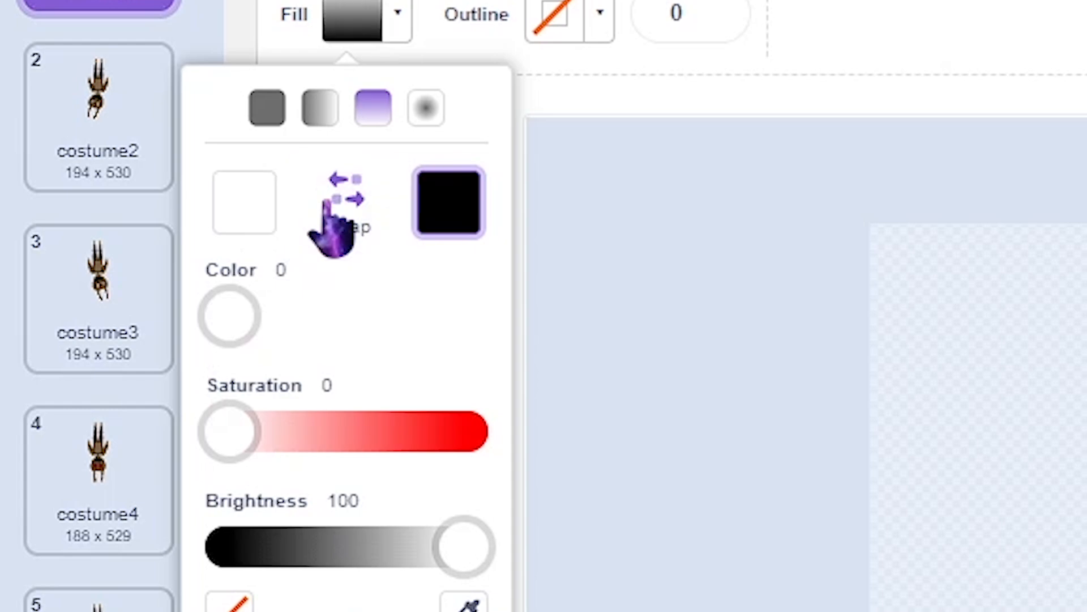
pyautogui.click(325, 198)
pyautogui.click(328, 203)
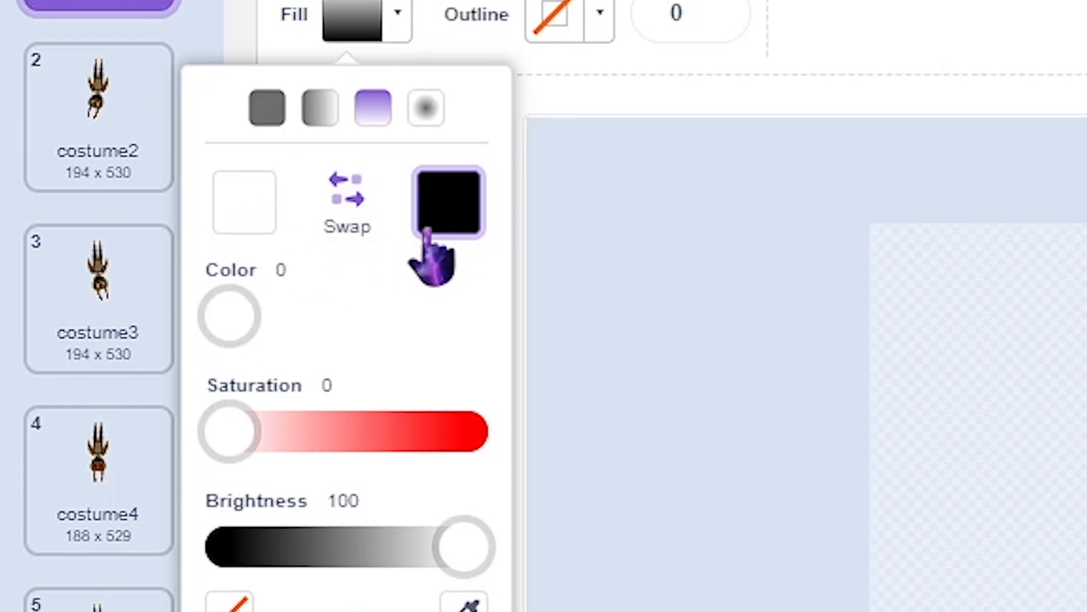
pyautogui.click(255, 215)
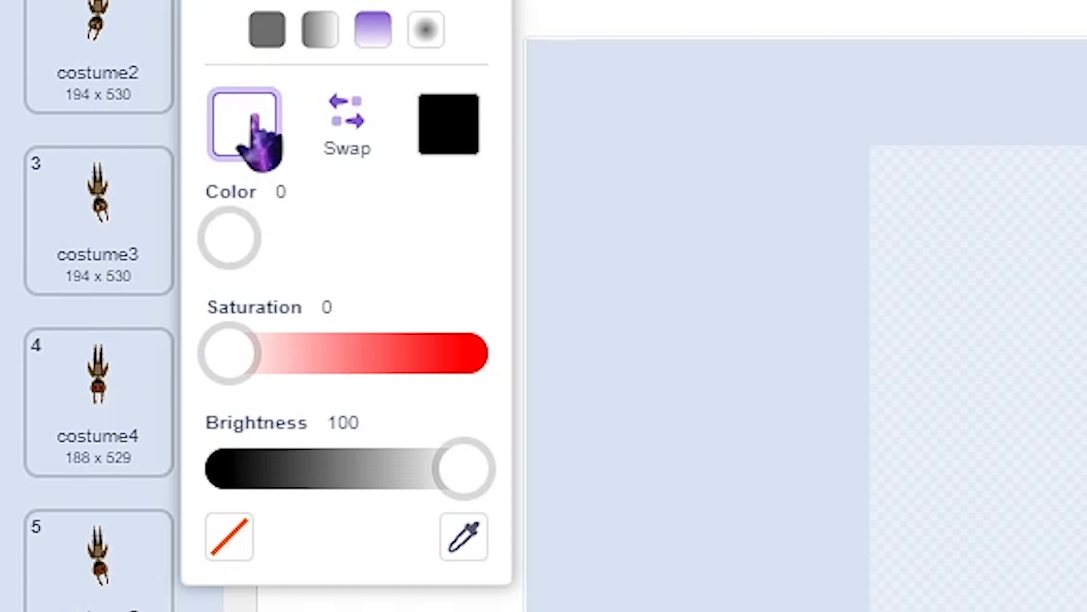
pyautogui.click(228, 537)
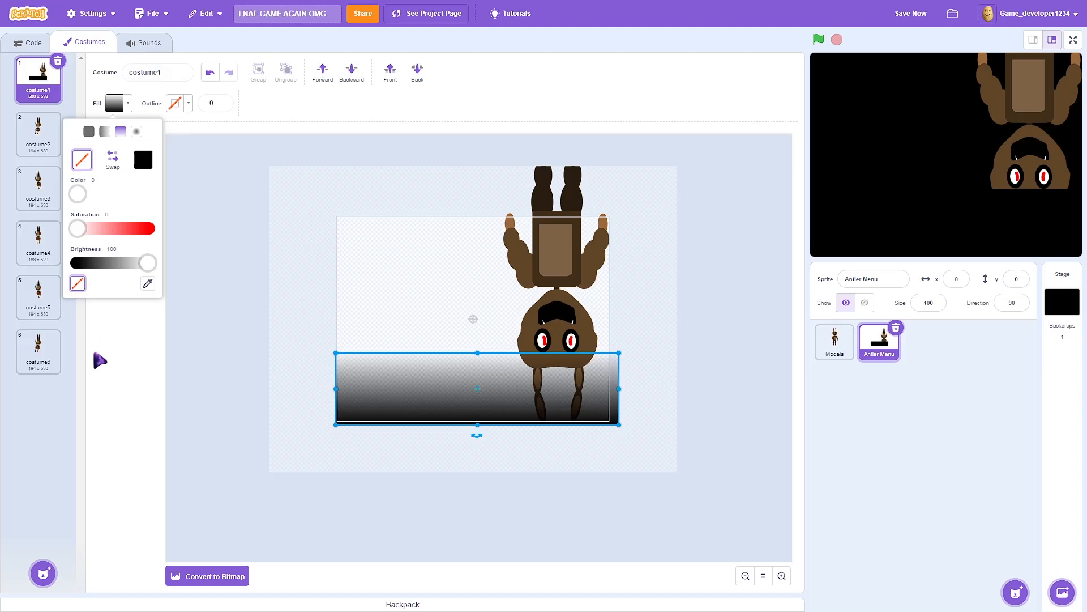
pyautogui.click(165, 381)
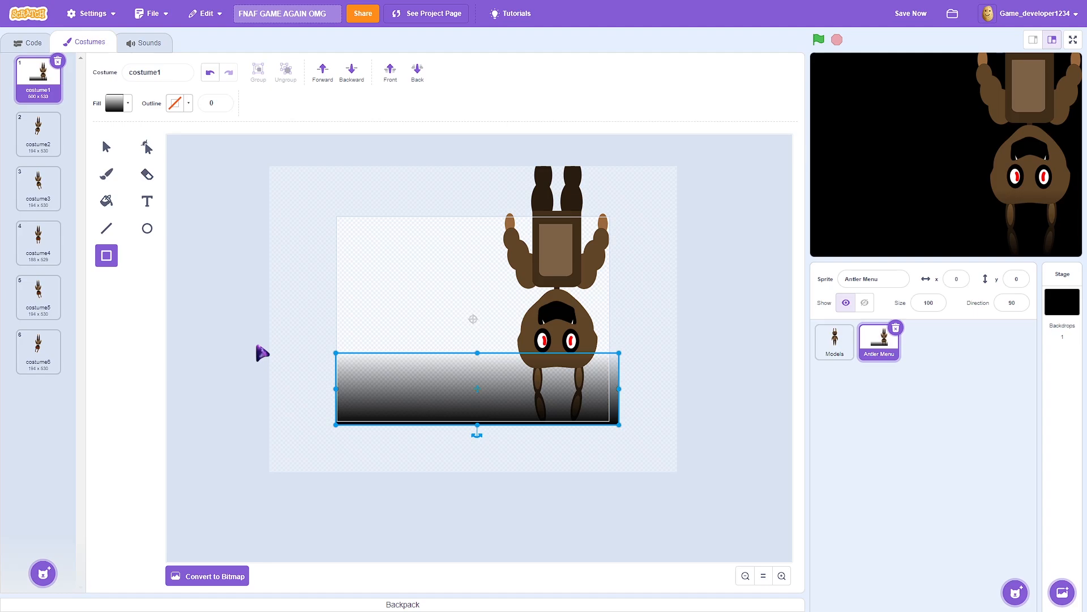
# Extend the gradient rectangle upward to the middle of the canvas and paste a copy of it on top to darken the fade
pyautogui.moveTo(477, 352); pyautogui.dragTo(475, 321)
pyautogui.click(357, 359)
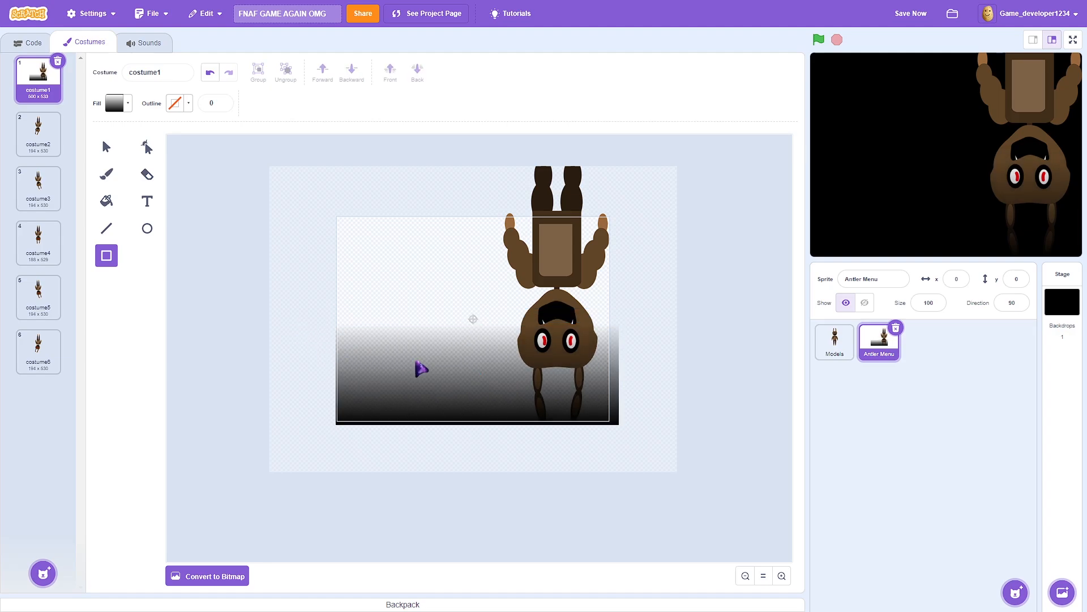
pyautogui.click(107, 148)
pyautogui.click(455, 353)
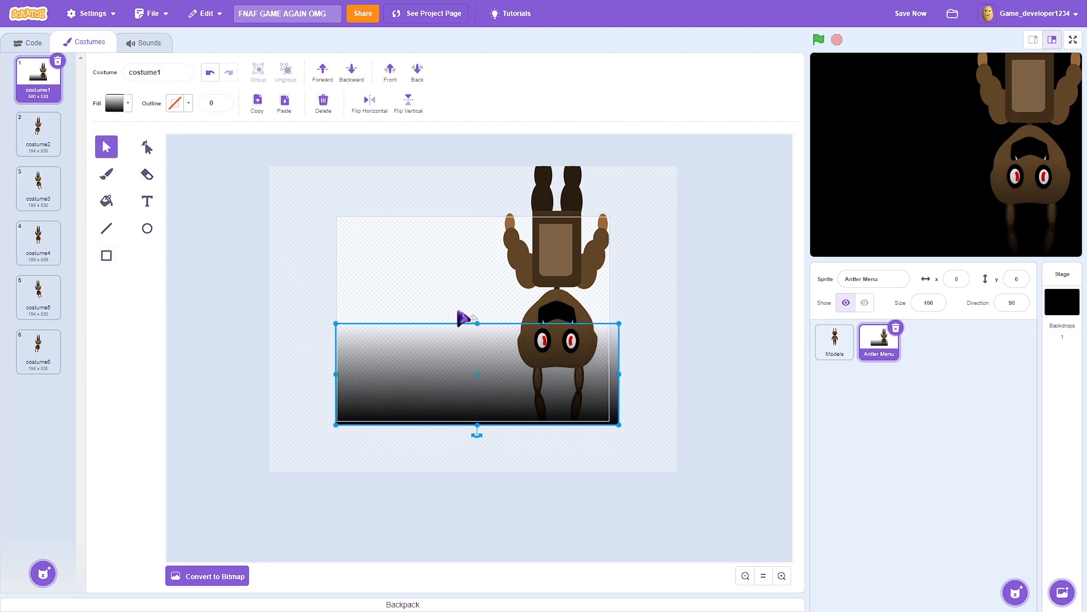
pyautogui.click(258, 103)
pyautogui.click(284, 103)
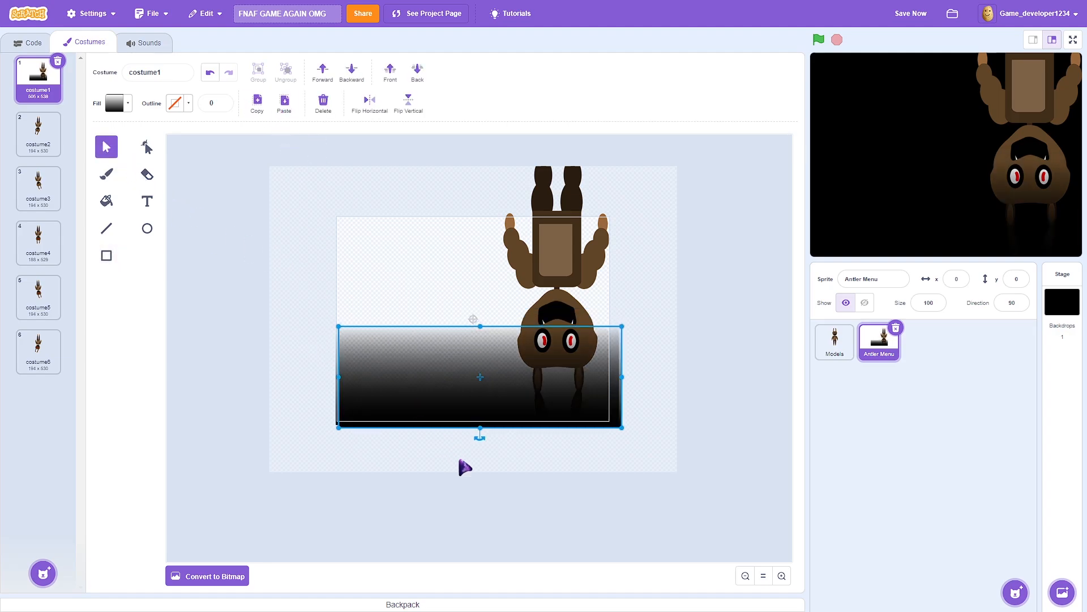
# Rotate the pasted gradient a quarter turn so it darkens the character's right side in costume1, and save the project
pyautogui.moveTo(498, 433); pyautogui.dragTo(597, 318)
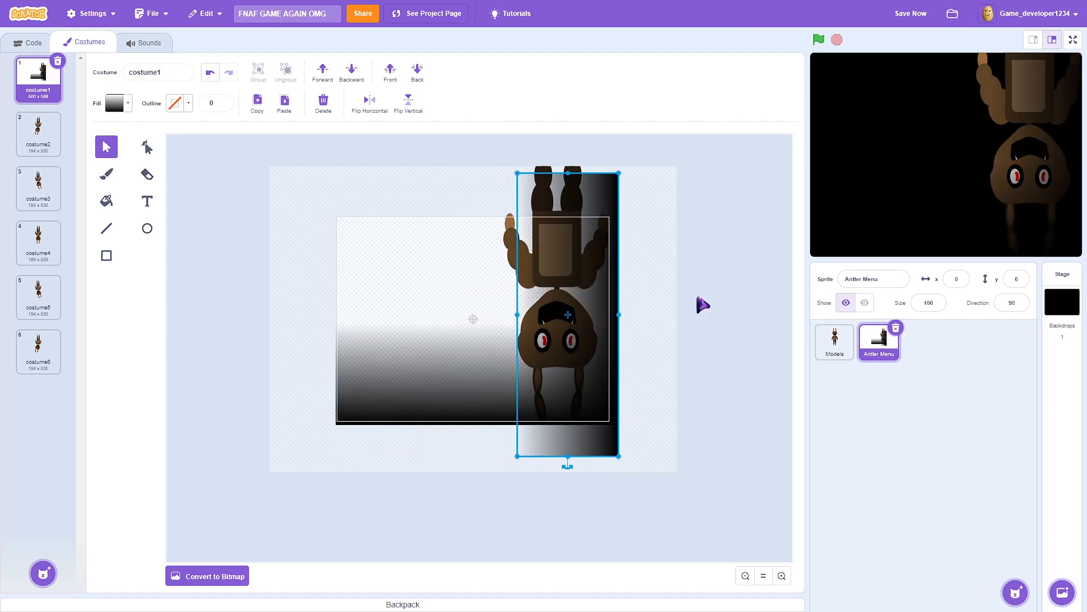
pyautogui.click(685, 277)
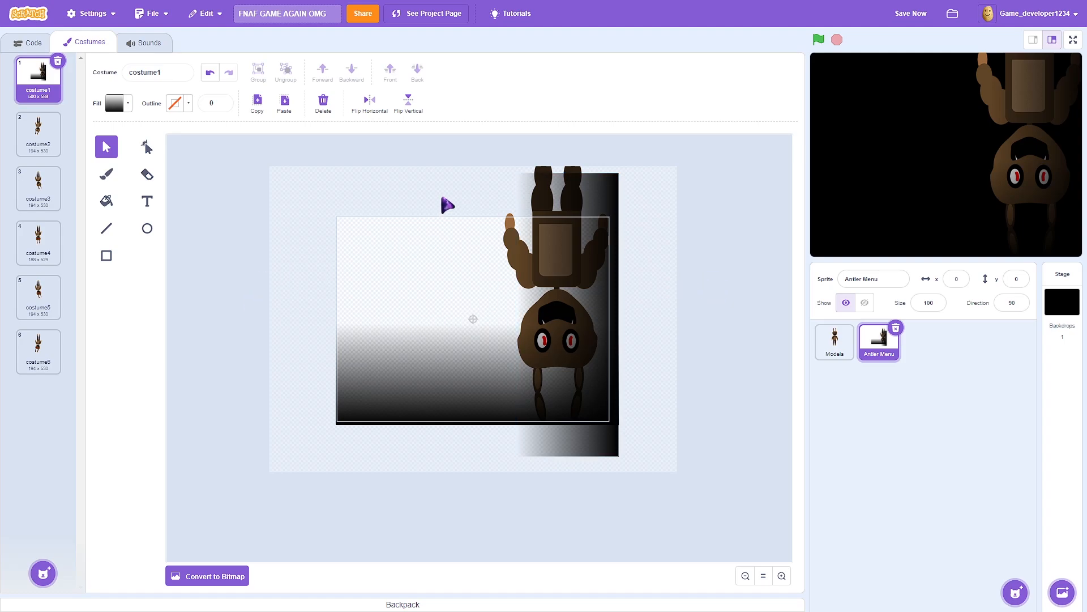
pyautogui.click(912, 17)
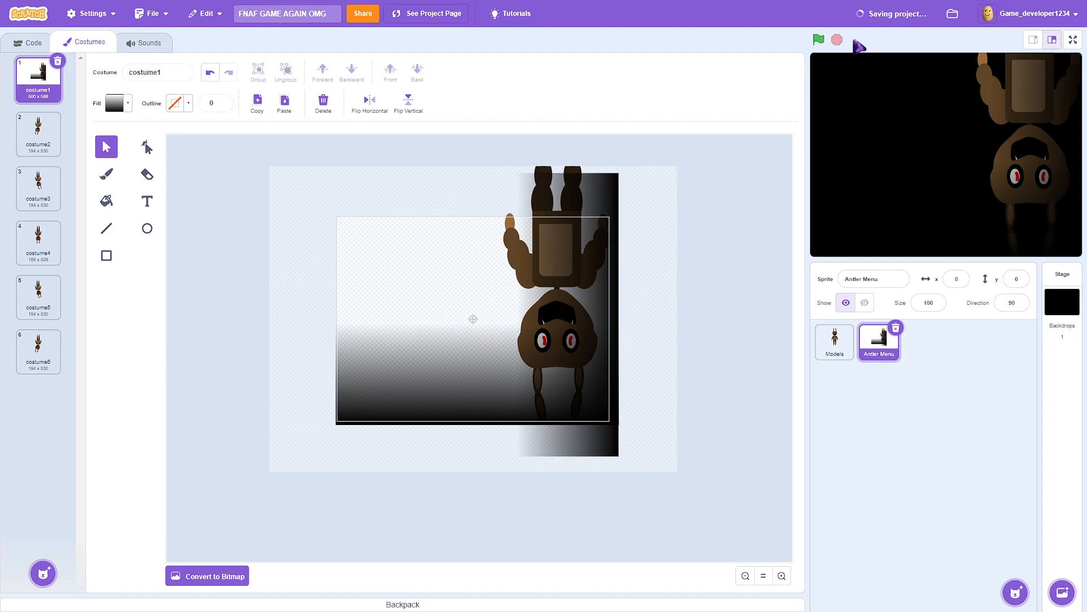
# Test-run the project in full screen to check the side shading on the Antler Menu sprite, and return to the editor
pyautogui.click(1073, 40)
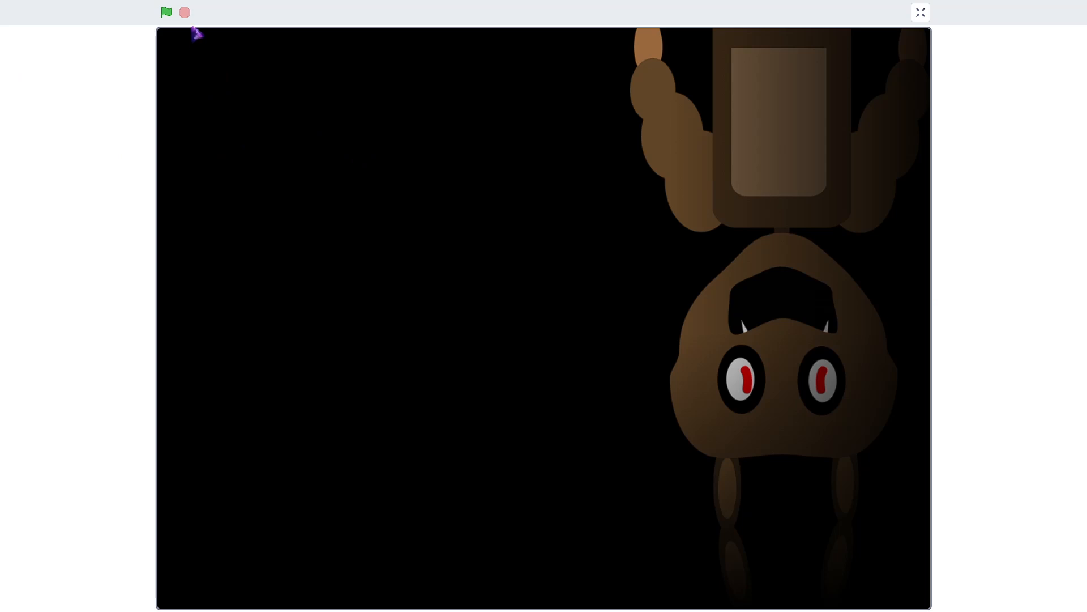
pyautogui.click(170, 15)
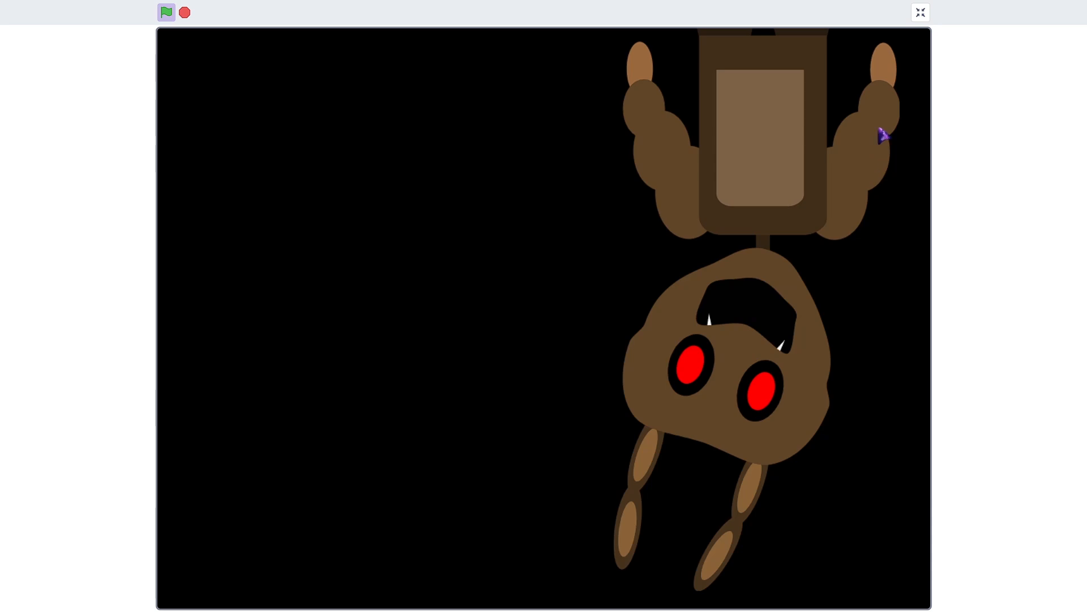
pyautogui.click(921, 12)
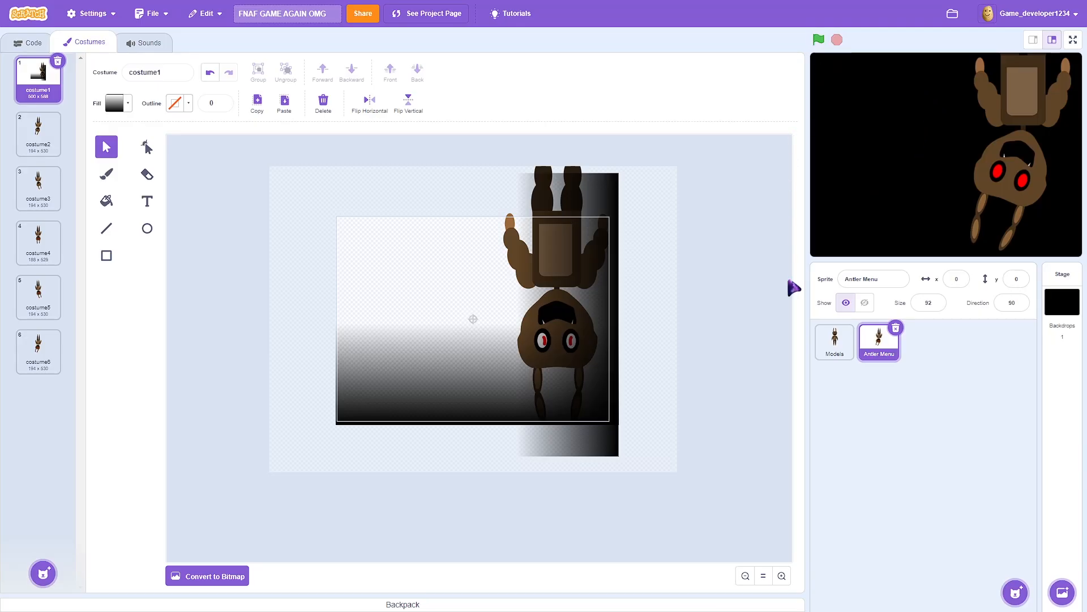
# Group the horizontal and vertical gradient rectangles in costume1 and copy the group
pyautogui.click(396, 422)
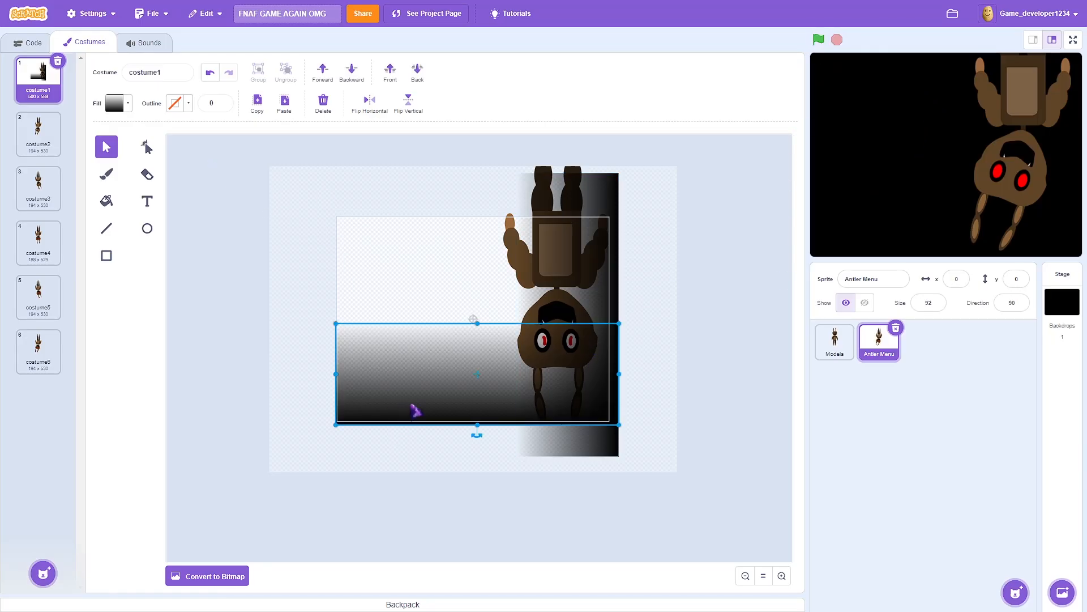
pyautogui.keyDown('shift'); pyautogui.click(620, 288); pyautogui.keyUp('shift')
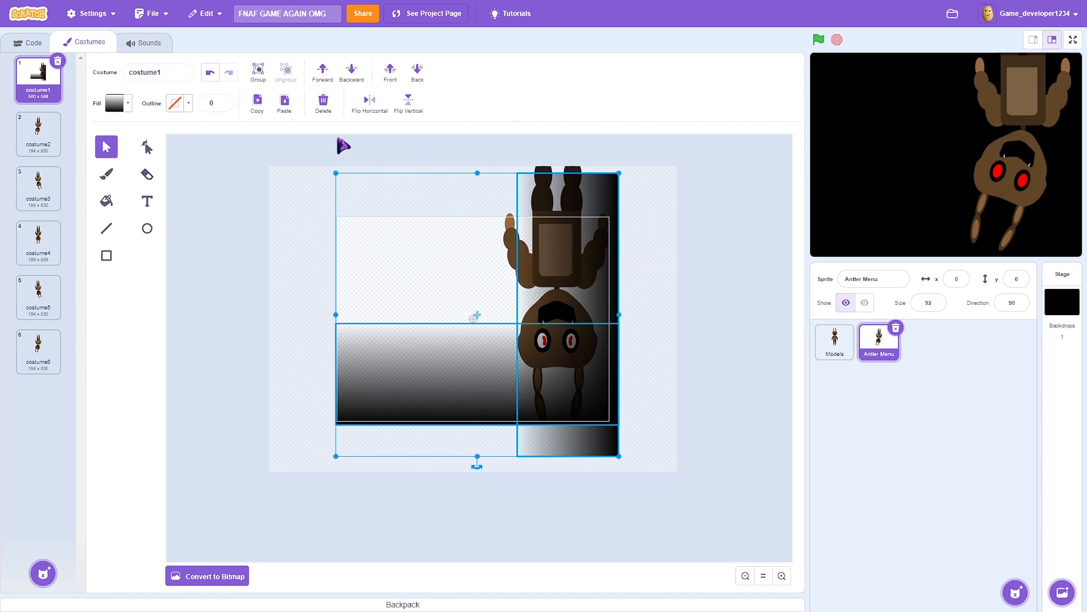
pyautogui.click(260, 75)
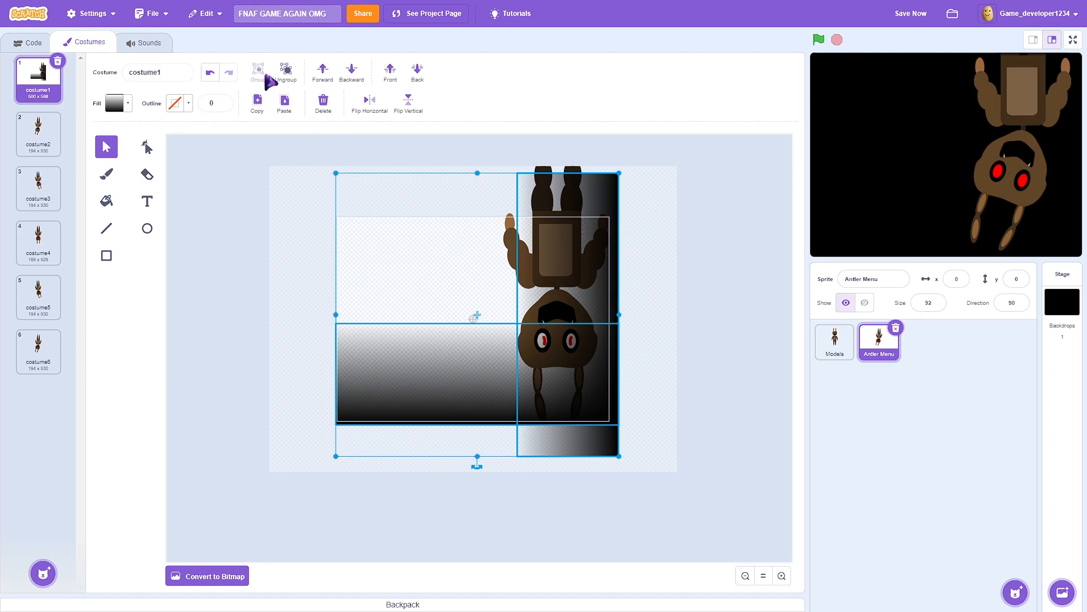
pyautogui.click(258, 108)
# Paste the grouped gradient shading onto costume2, costume3, costume4, costume5 and costume6
pyautogui.click(40, 138)
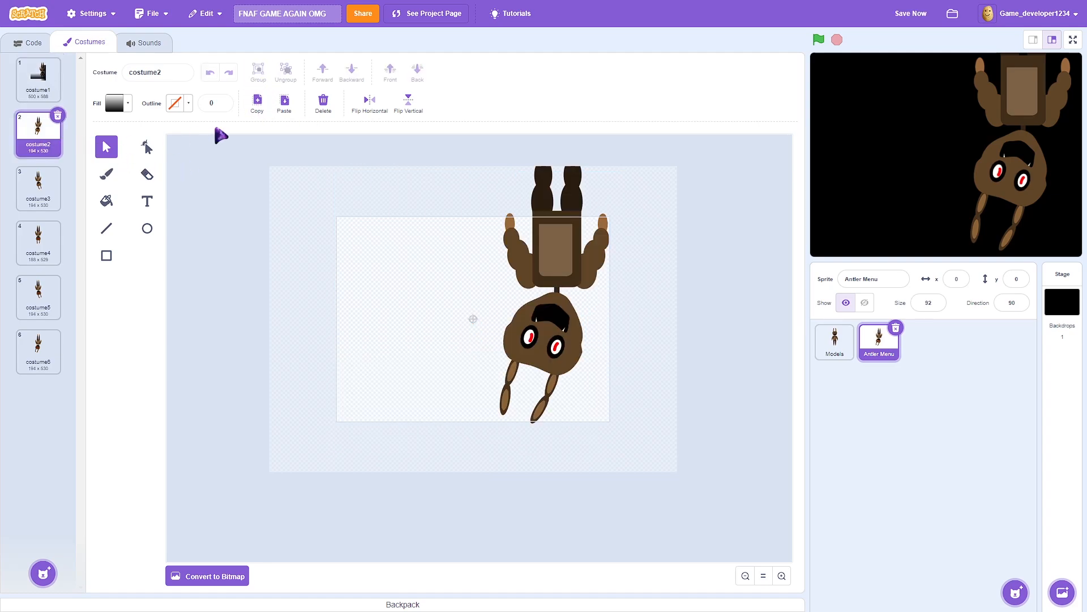
pyautogui.click(284, 105)
pyautogui.click(43, 240)
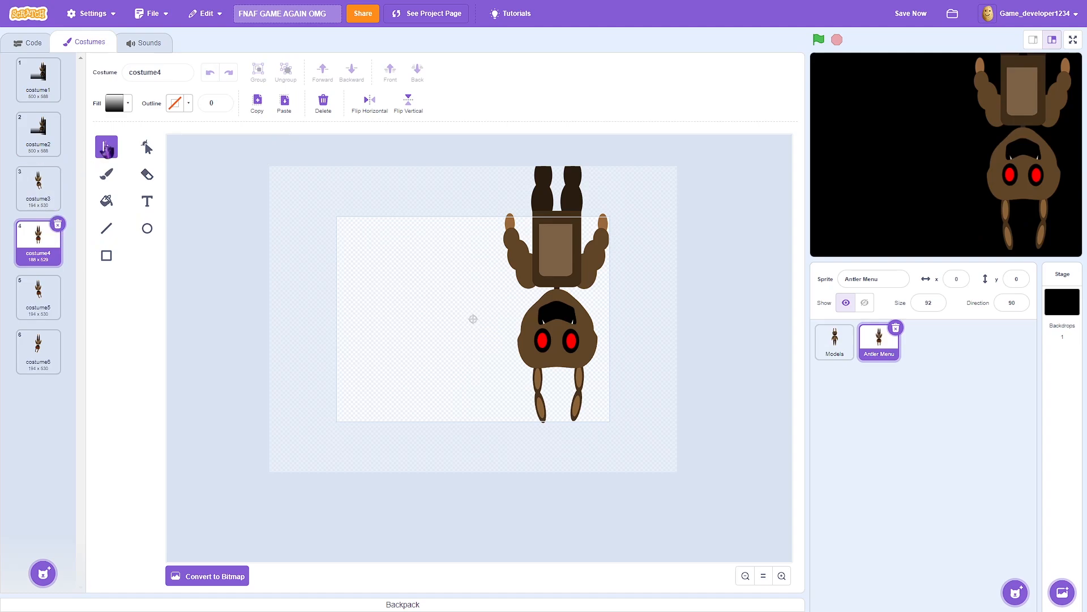
pyautogui.click(285, 104)
pyautogui.click(55, 186)
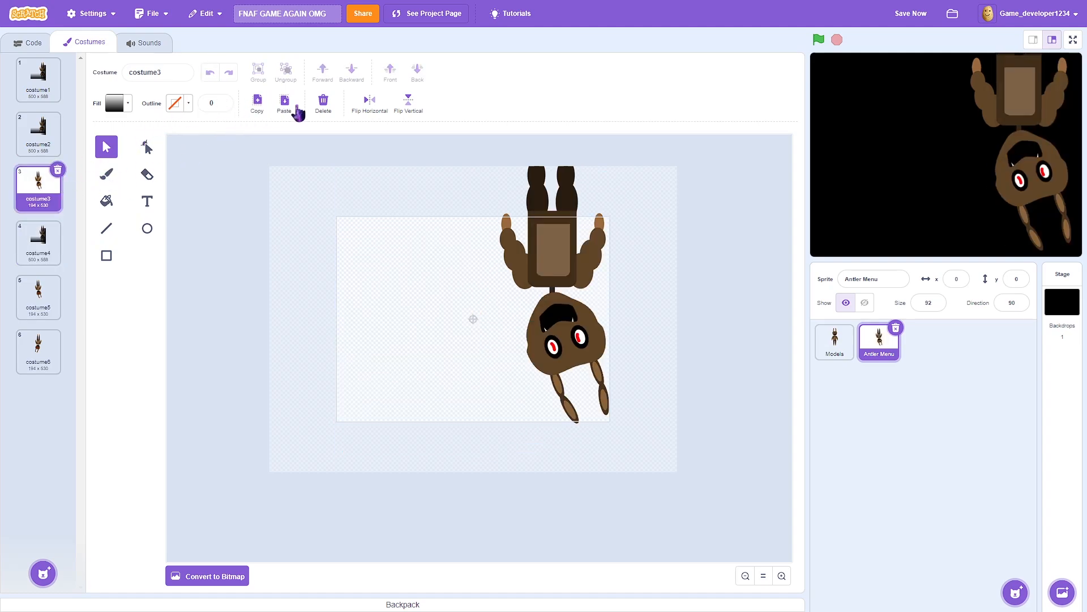
pyautogui.click(296, 108)
pyautogui.click(45, 278)
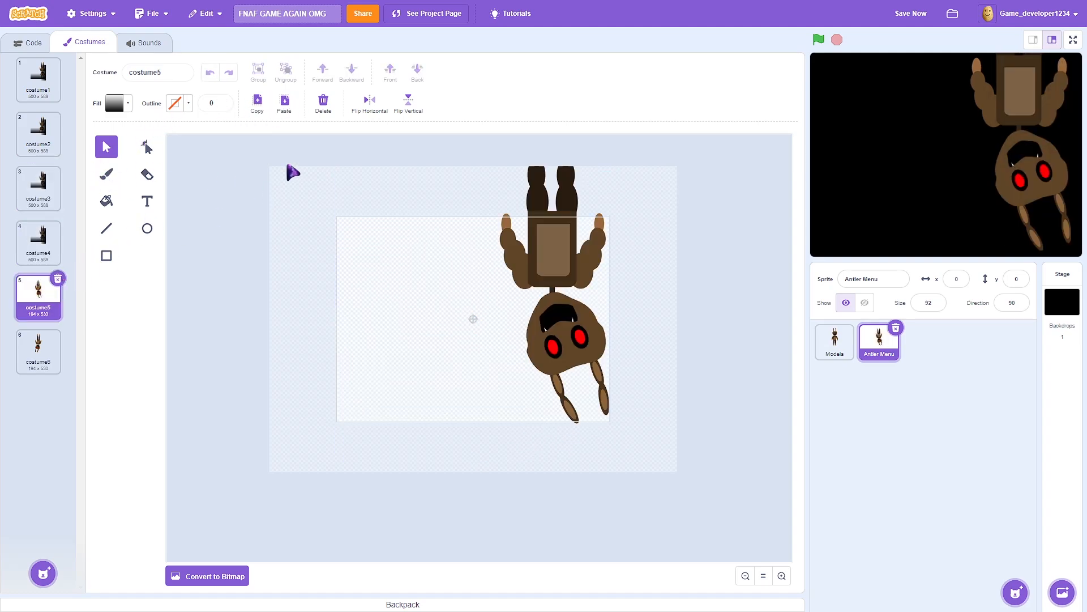
pyautogui.click(296, 113)
pyautogui.click(43, 362)
pyautogui.click(285, 104)
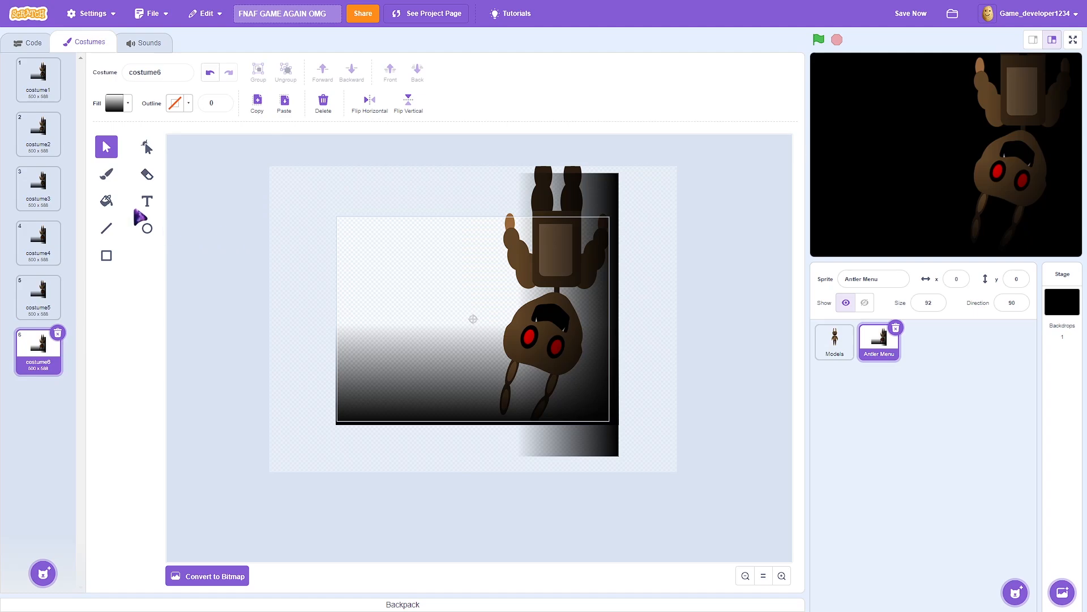
# Review the shading on all six costumes, save the project, and test-run the flickering sprite in full screen
pyautogui.click(26, 85)
pyautogui.click(26, 136)
pyautogui.click(26, 187)
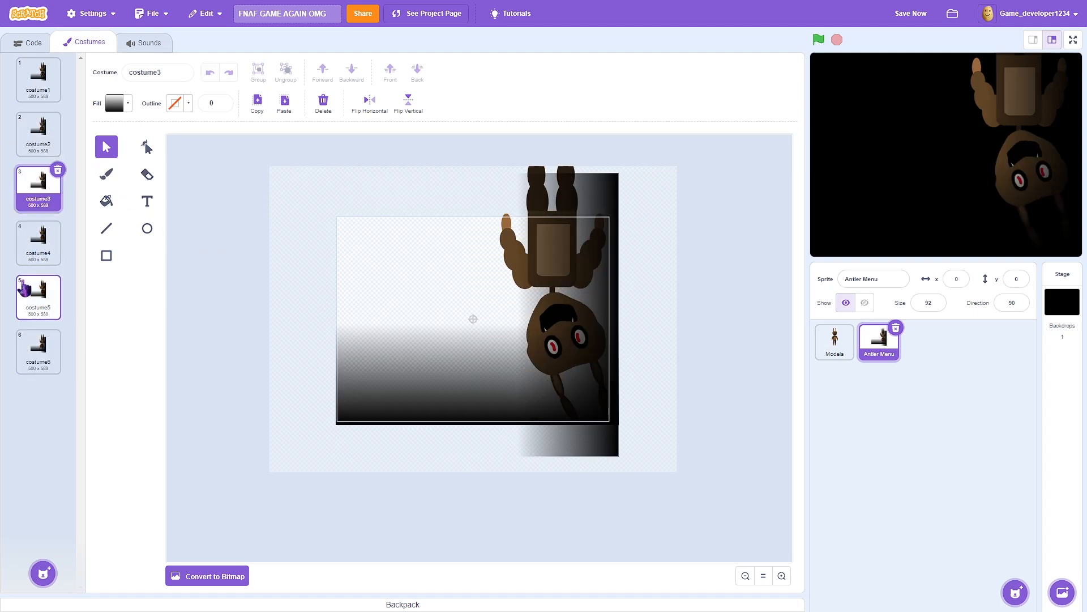
pyautogui.click(29, 255)
pyautogui.click(26, 313)
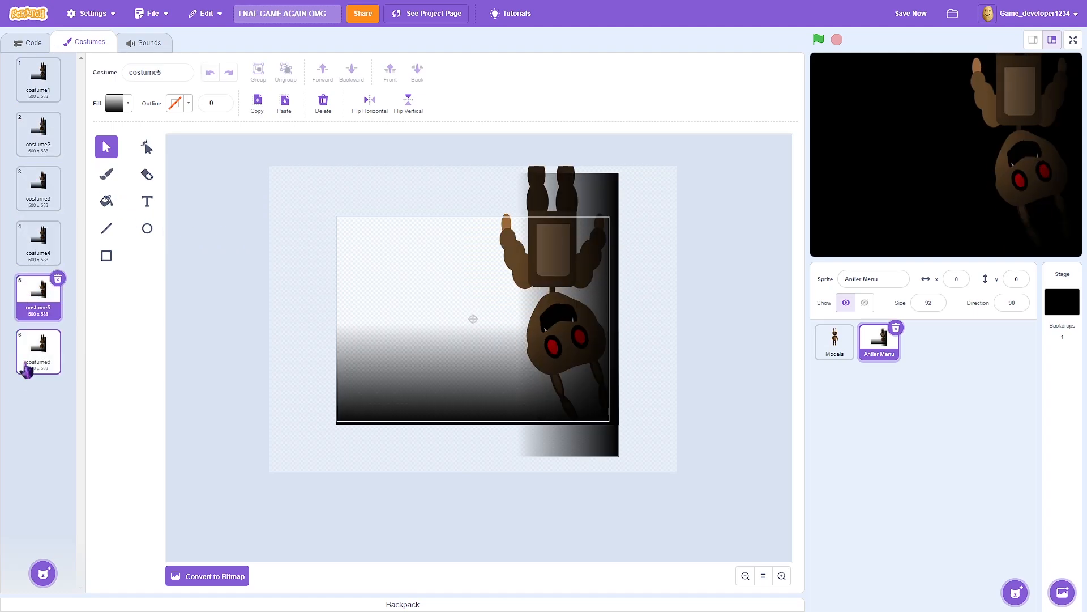
pyautogui.click(27, 369)
pyautogui.click(819, 40)
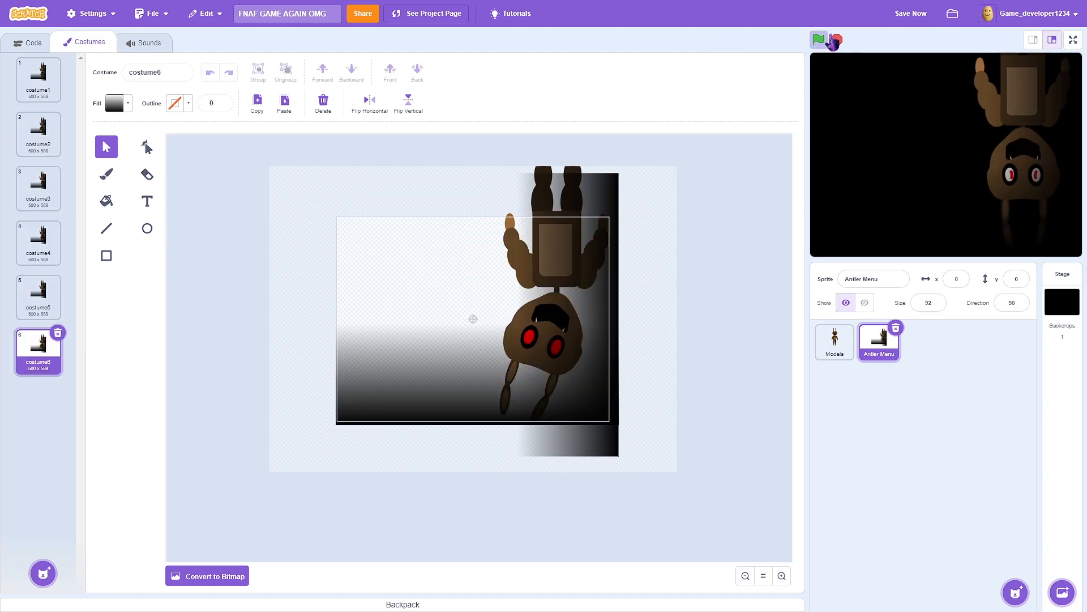
pyautogui.click(930, 18)
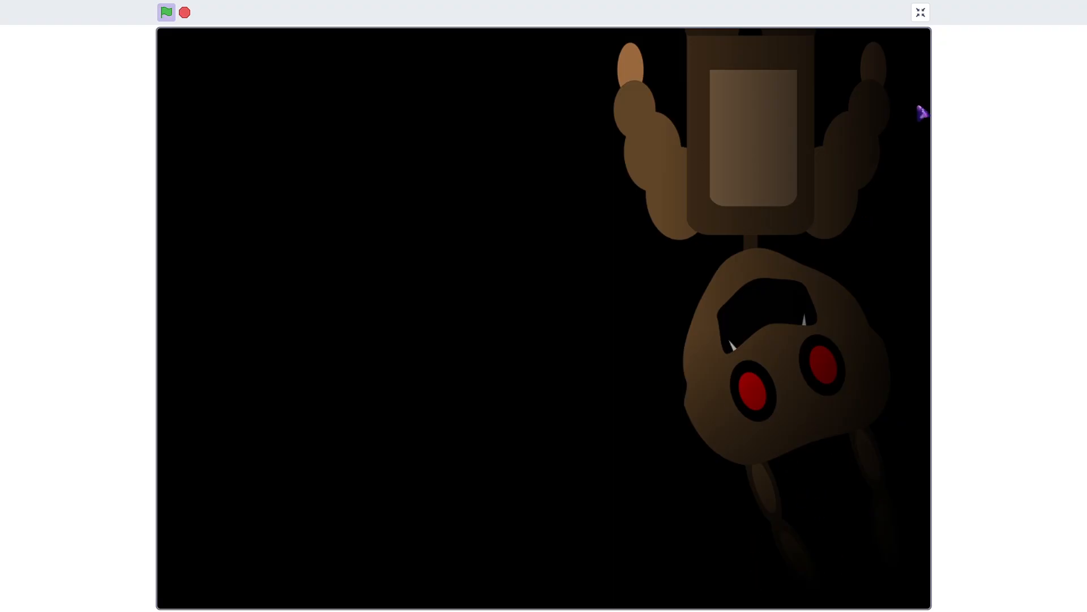
pyautogui.click(921, 12)
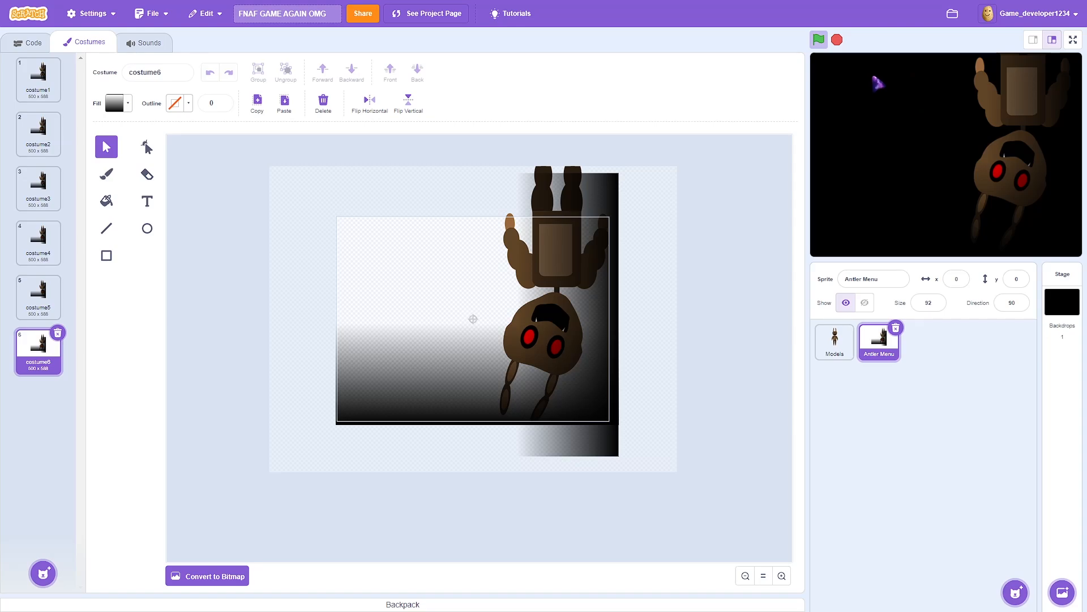
pyautogui.click(833, 40)
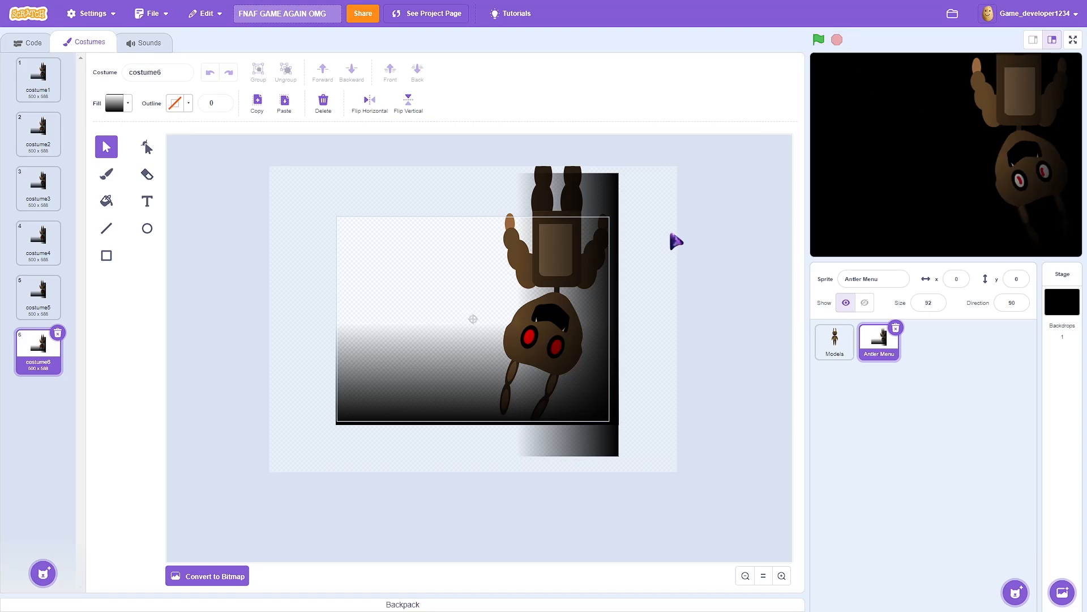
# Ungroup the shading in costume6 and widen its vertical gradient leftward until it covers the whole character
pyautogui.click(597, 264)
pyautogui.moveTo(336, 315)
pyautogui.mouseDown()
pyautogui.moveTo(262, 307)
pyautogui.moveTo(336, 310)
pyautogui.mouseUp()
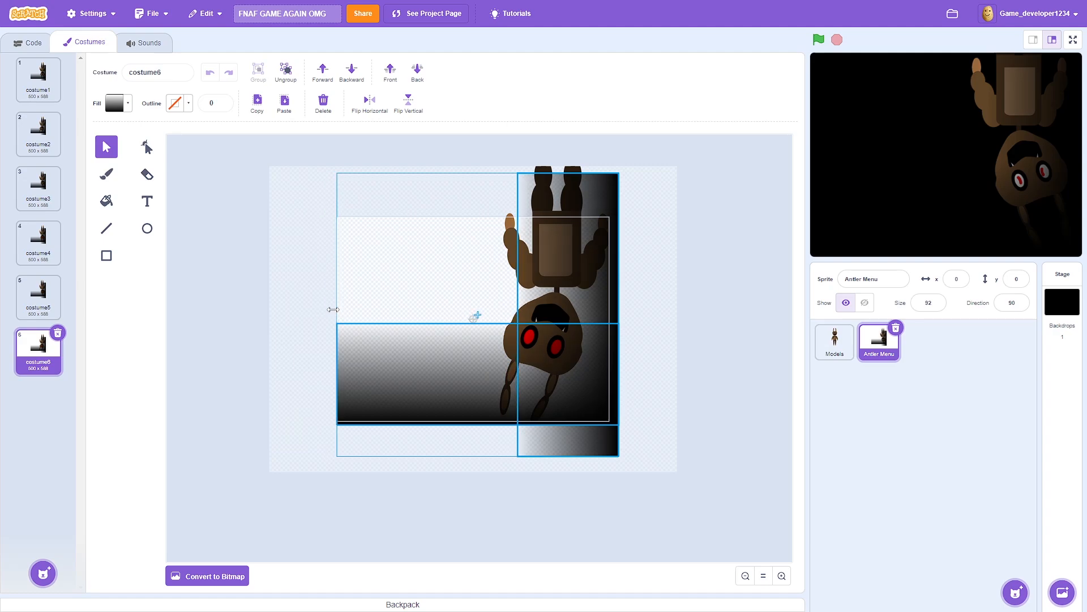
pyautogui.click(248, 216)
pyautogui.click(393, 322)
pyautogui.click(286, 69)
pyautogui.click(558, 334)
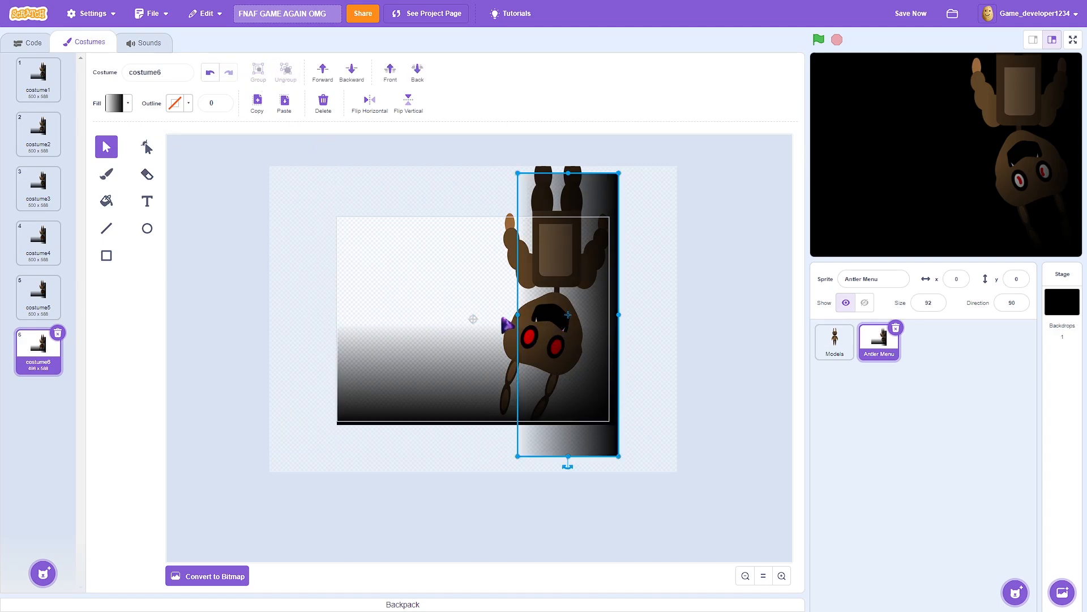
pyautogui.moveTo(518, 314); pyautogui.dragTo(483, 314)
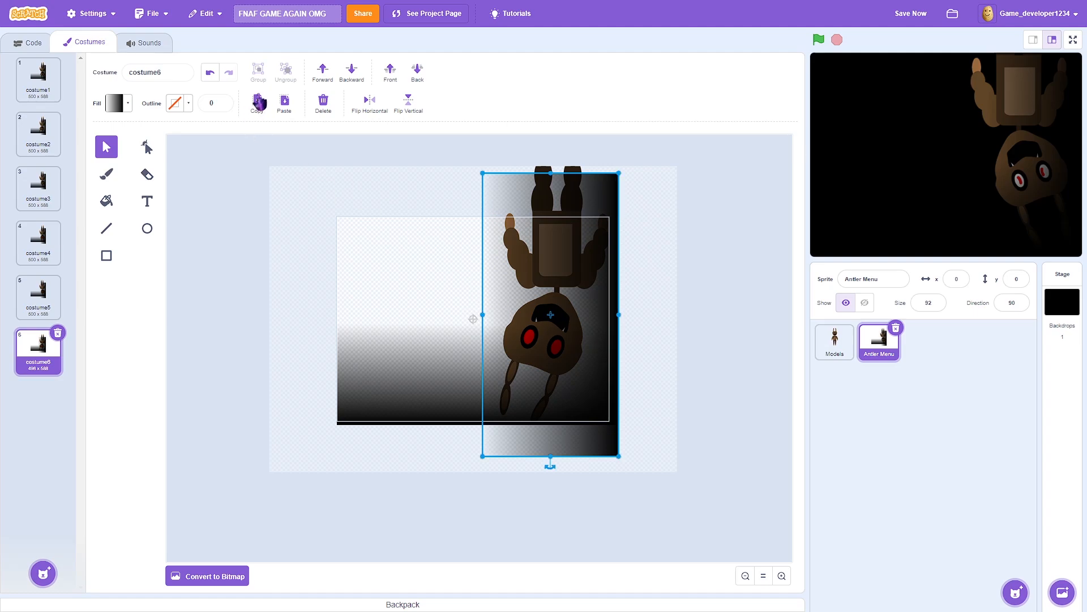
# Check costume1's shading, return to the sprite's script, save the project, and test-run it in full screen
pyautogui.click(38, 76)
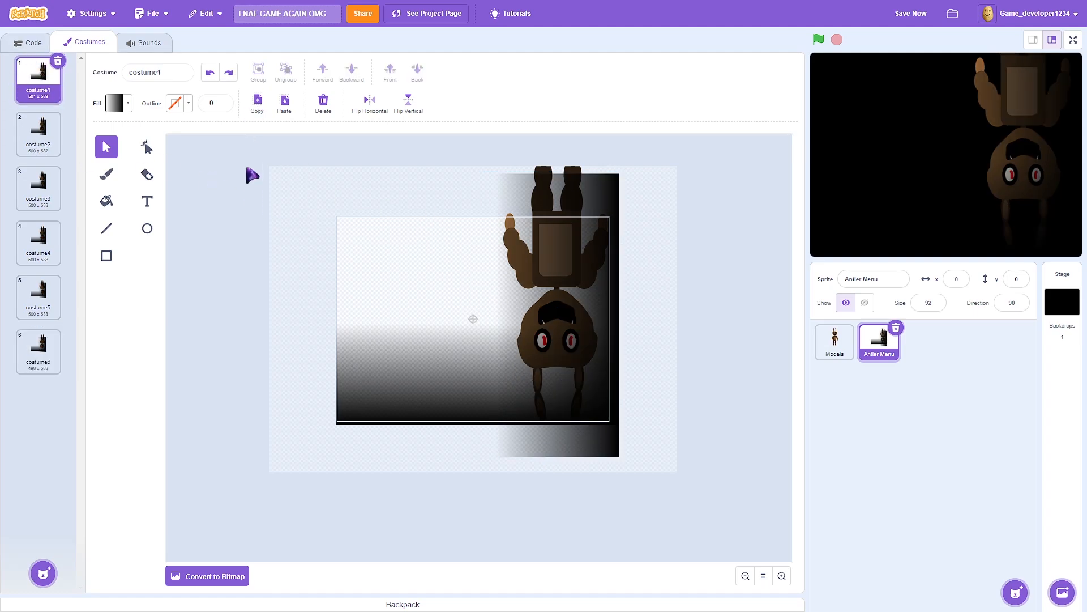
pyautogui.click(31, 43)
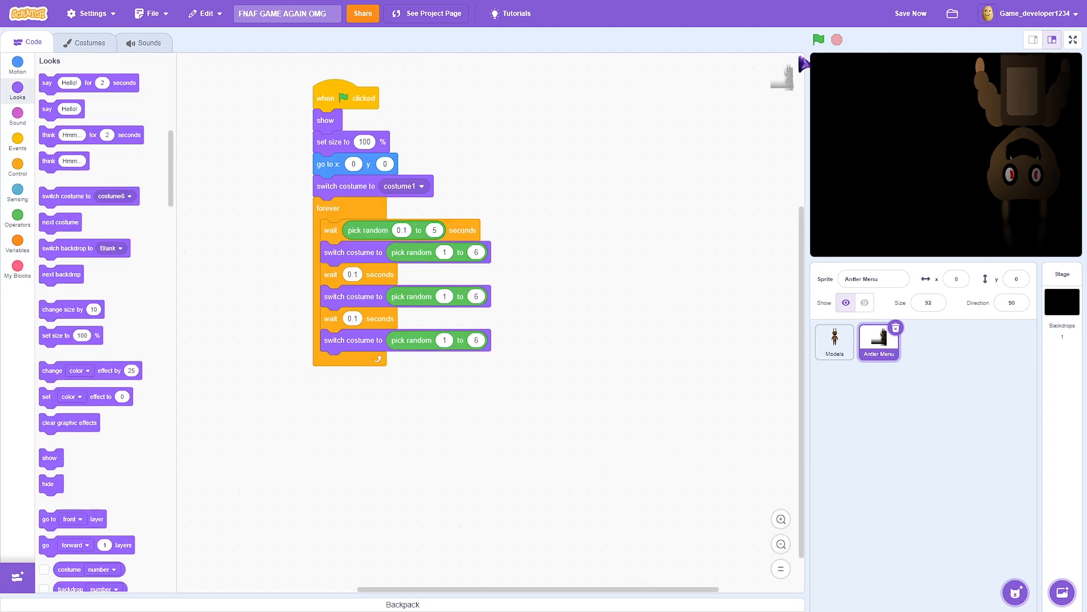
pyautogui.click(912, 14)
pyautogui.click(1073, 40)
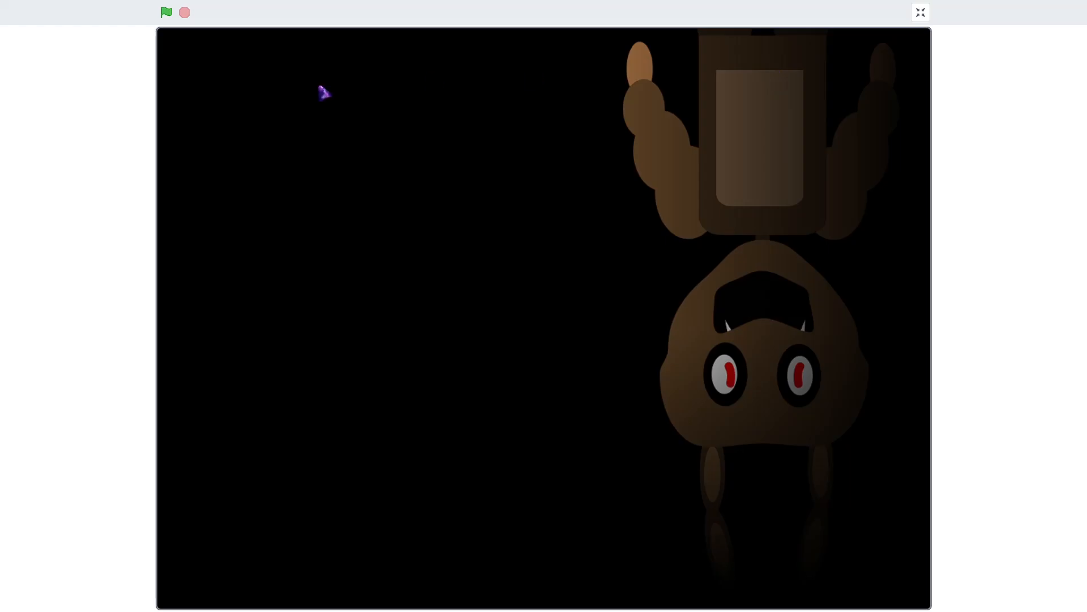
pyautogui.click(166, 12)
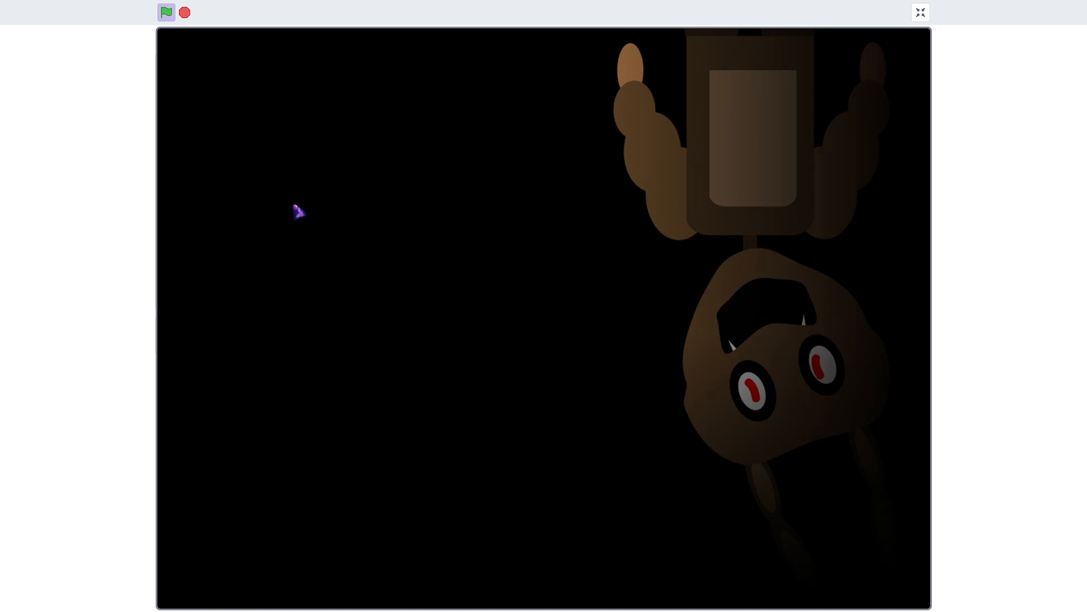
pyautogui.click(920, 13)
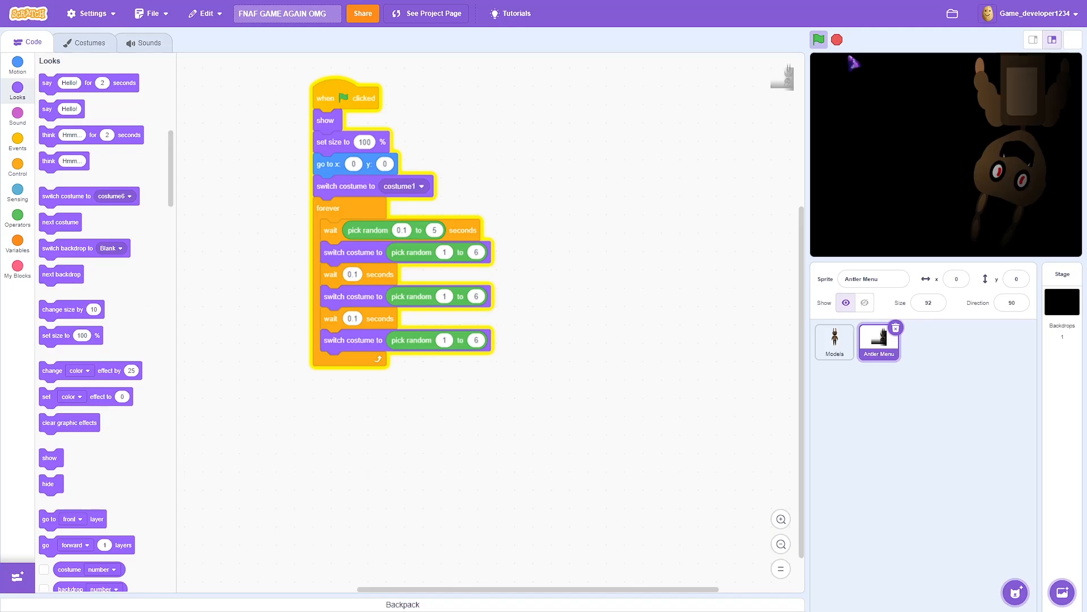
pyautogui.click(837, 40)
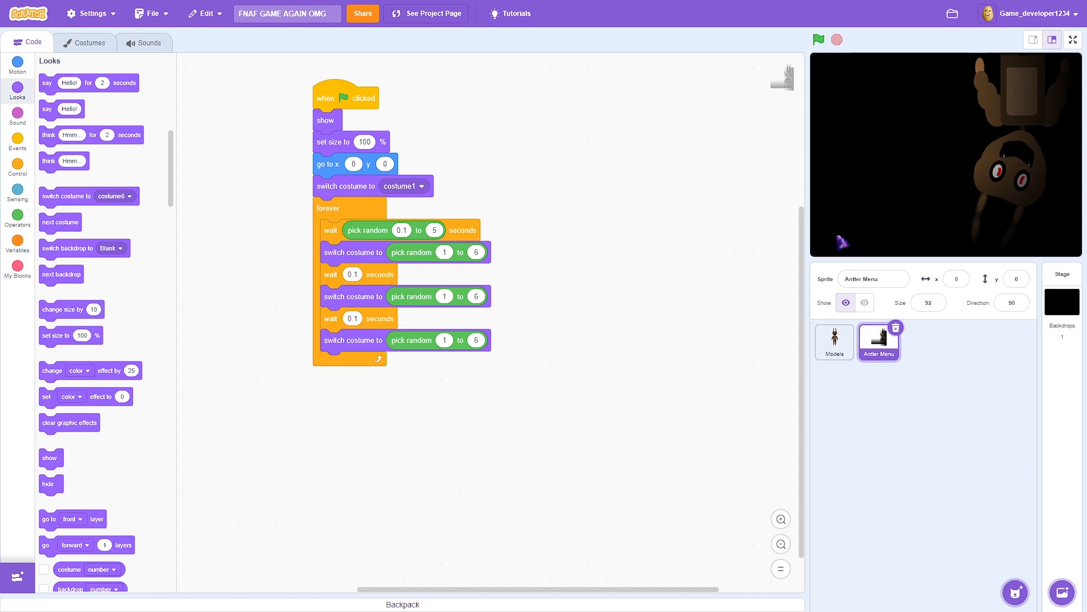
# Create a new blank painted sprite and name it Credits
pyautogui.moveTo(1016, 604)
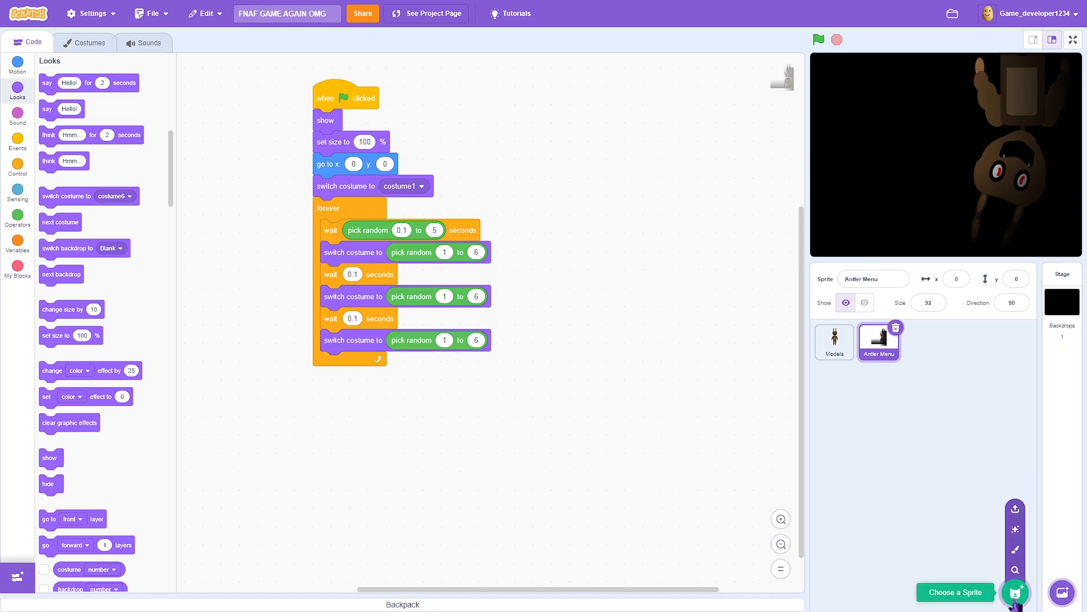
pyautogui.click(1016, 549)
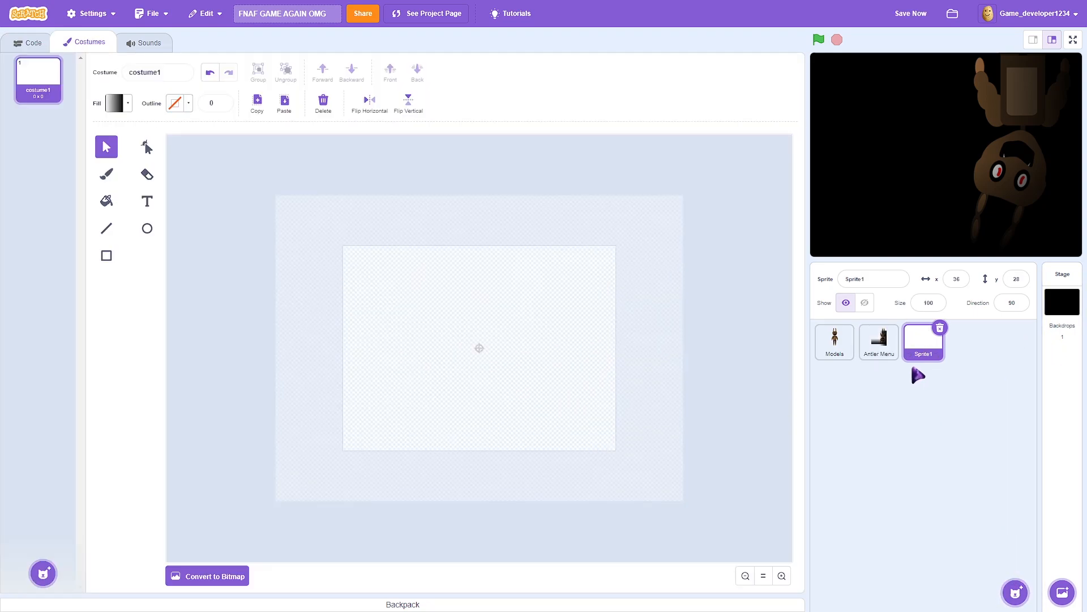
pyautogui.click(879, 274)
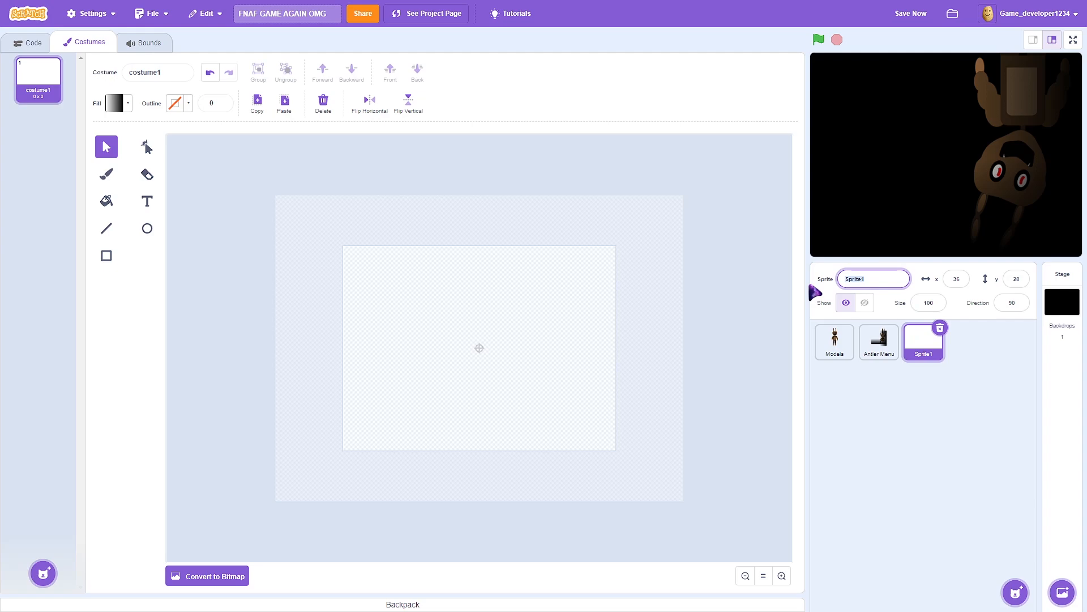
pyautogui.write('Credits')
pyautogui.press('Return')
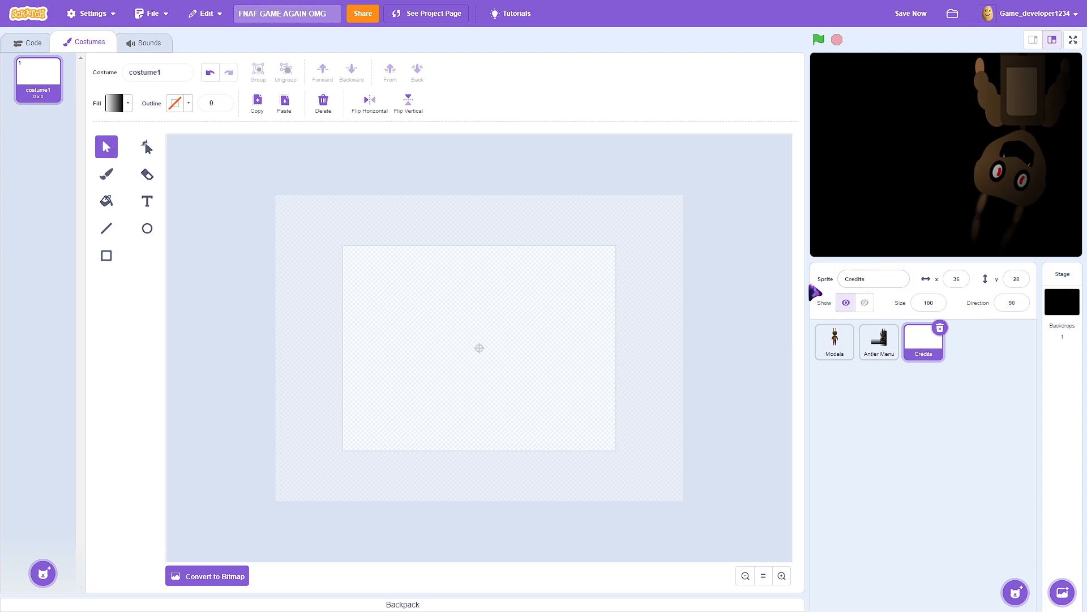
# Add a text line reading "Made by:" followed by the creator's username near the lower-right corner of the Credits costume
pyautogui.click(782, 575)
pyautogui.click(781, 576)
pyautogui.scroll(-2, 705, 501)
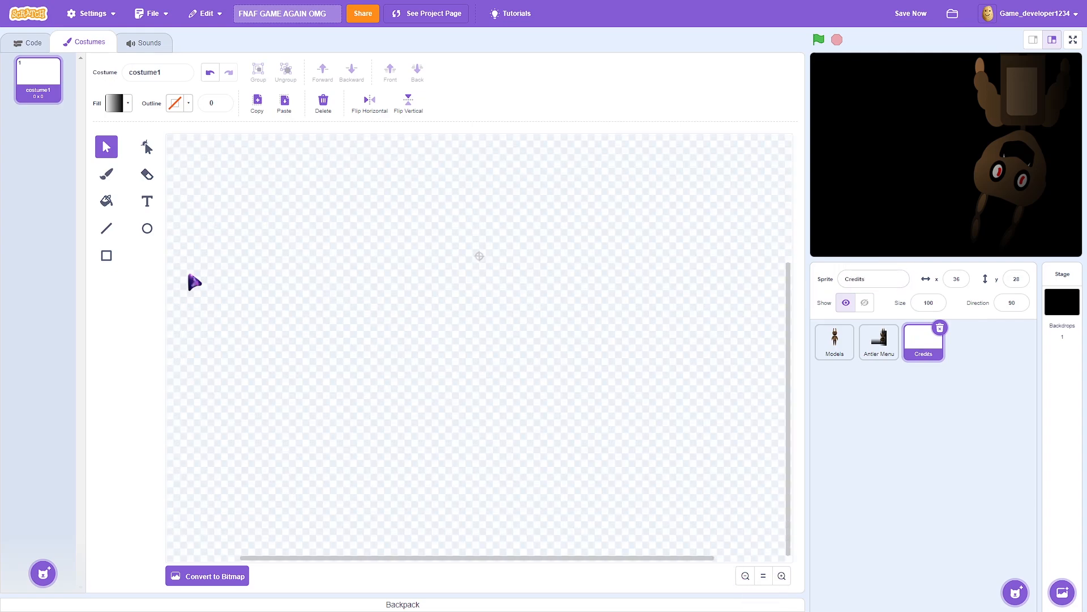
pyautogui.press('t')
pyautogui.click(745, 575)
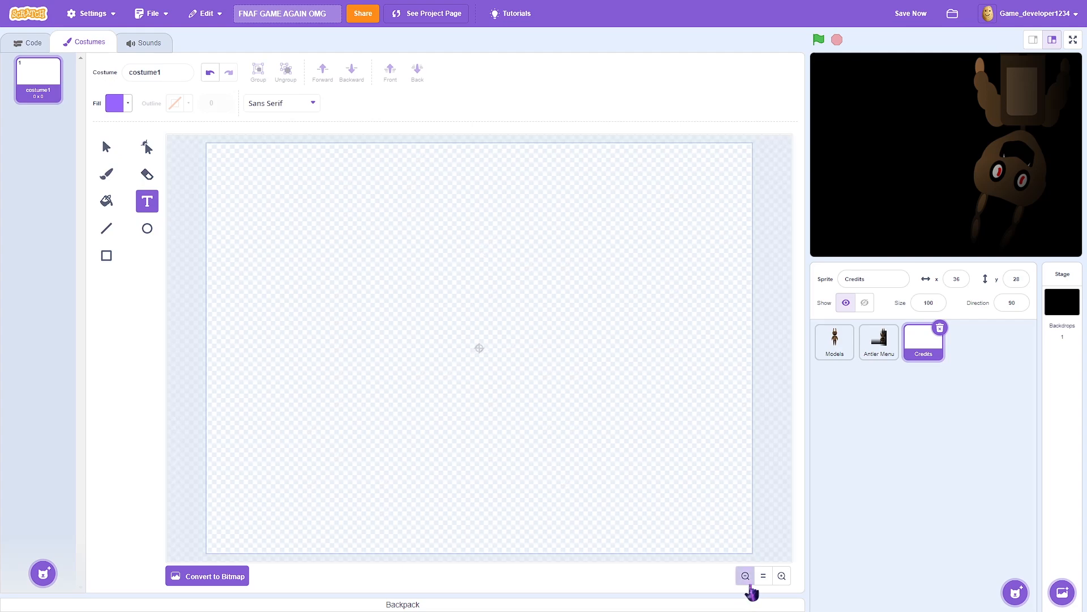
pyautogui.click(746, 576)
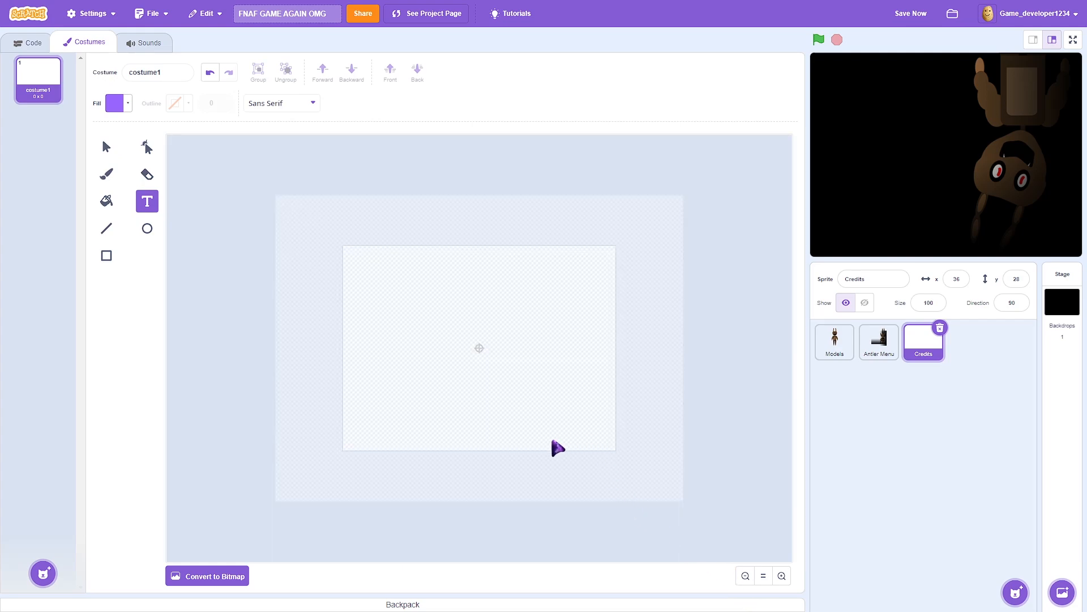
pyautogui.write('ade')
pyautogui.click(550, 447)
pyautogui.write('by: Game')
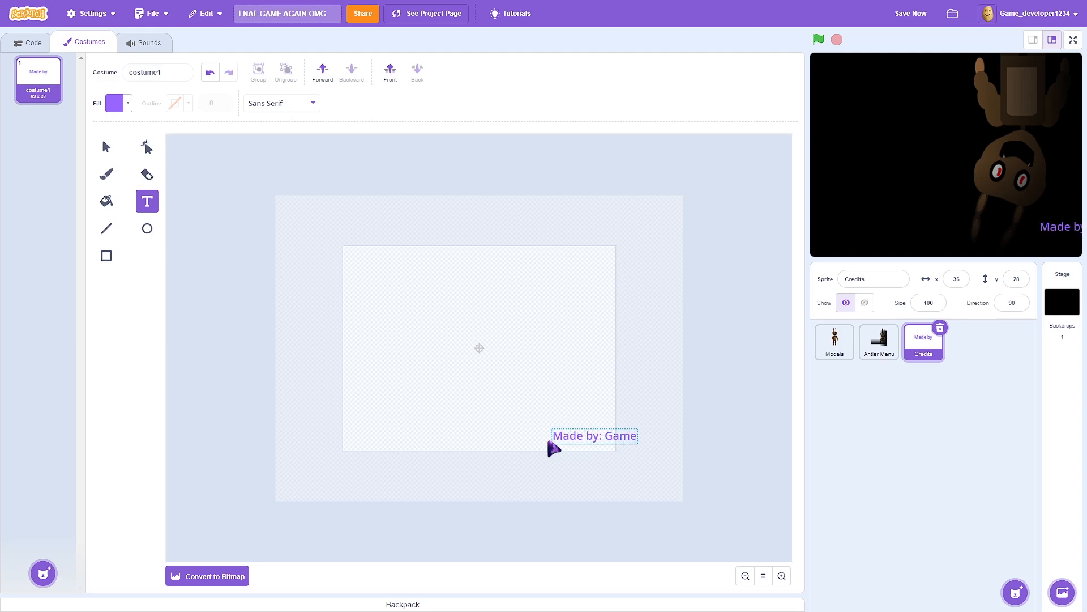
pyautogui.write('_develop')
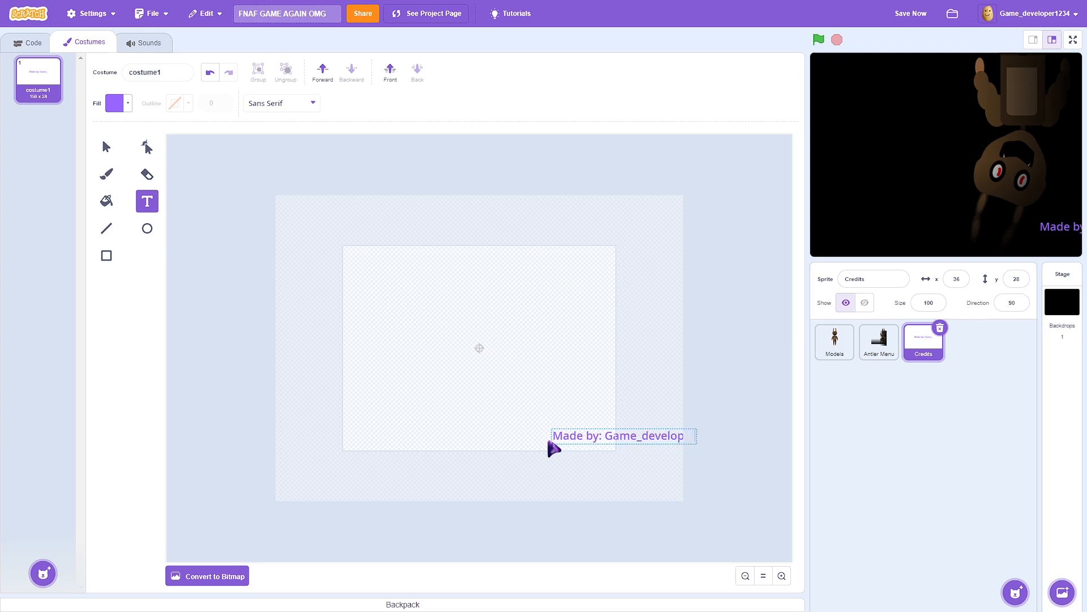
pyautogui.write('e')
# Fill the credit text white, fit it into the canvas's lower-right corner, and check it in full screen
pyautogui.click(286, 104)
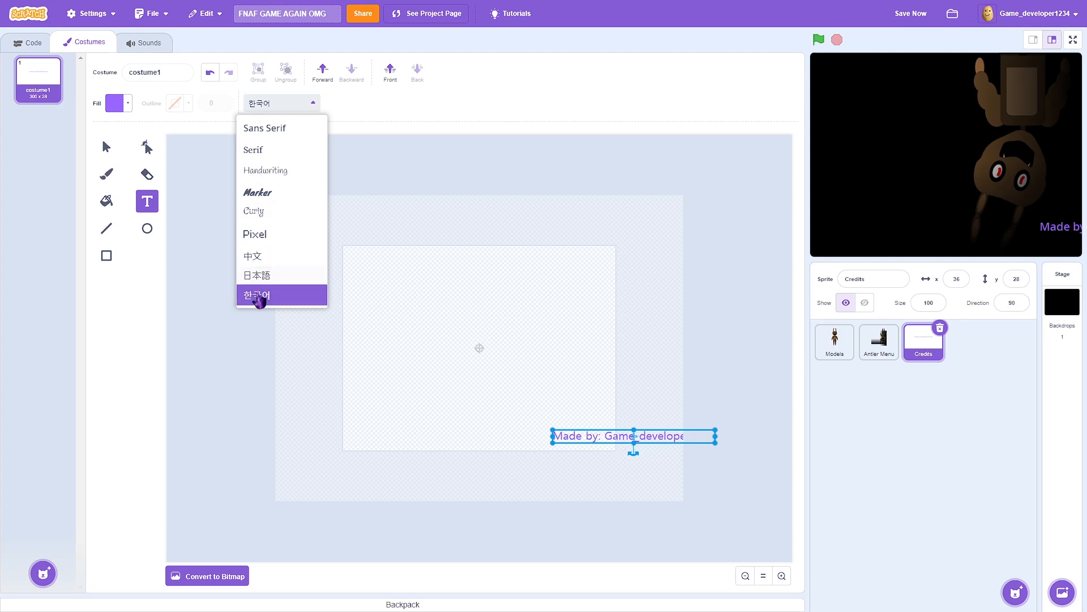
pyautogui.click(259, 295)
pyautogui.moveTo(576, 437); pyautogui.dragTo(476, 438)
pyautogui.click(115, 103)
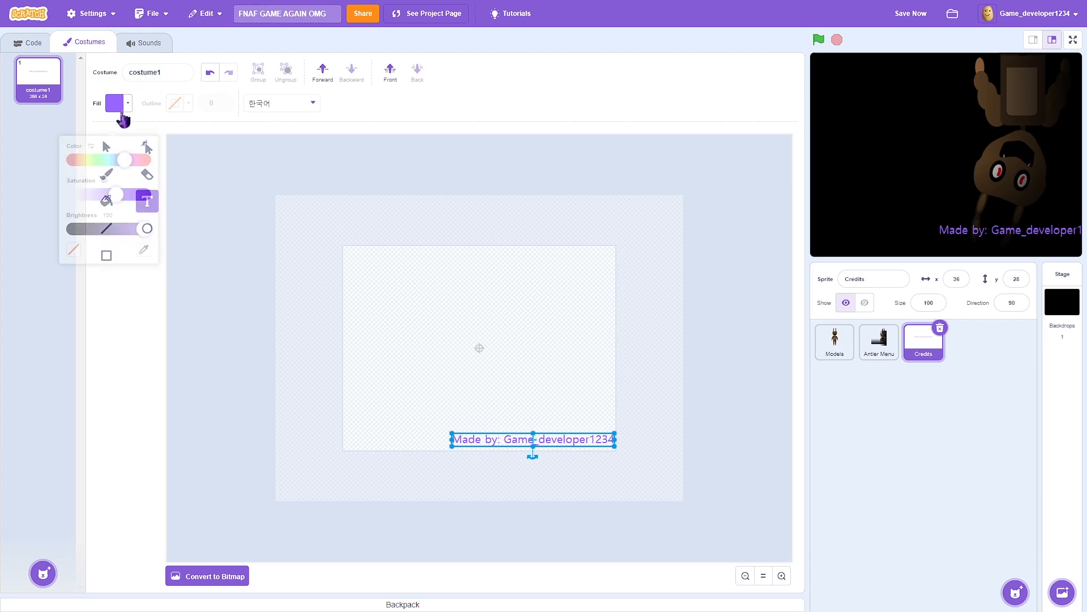
pyautogui.moveTo(85, 182); pyautogui.dragTo(73, 181)
pyautogui.click(87, 300)
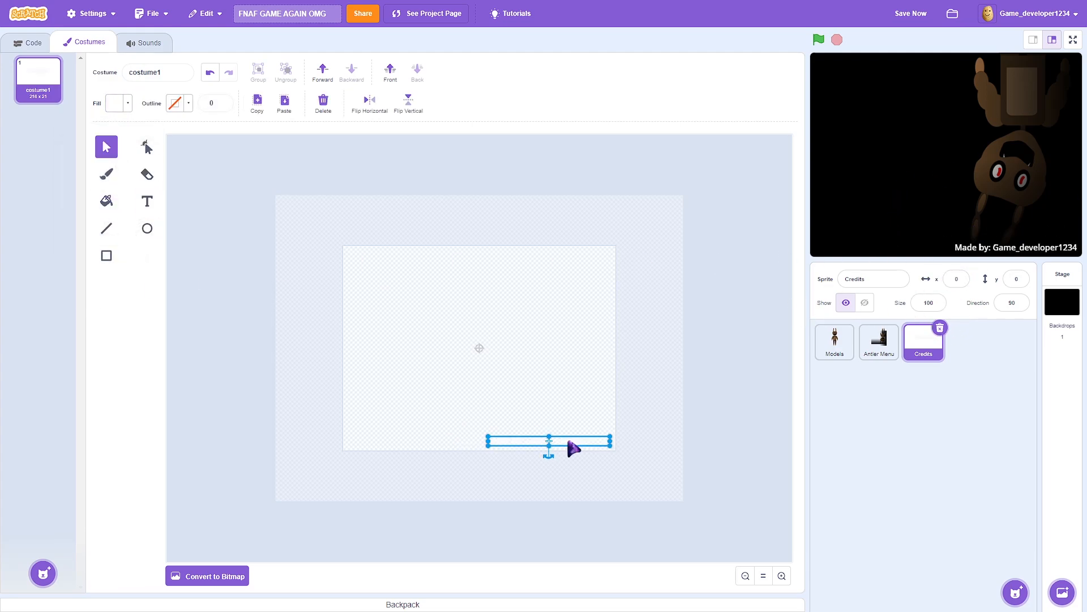
pyautogui.click(687, 401)
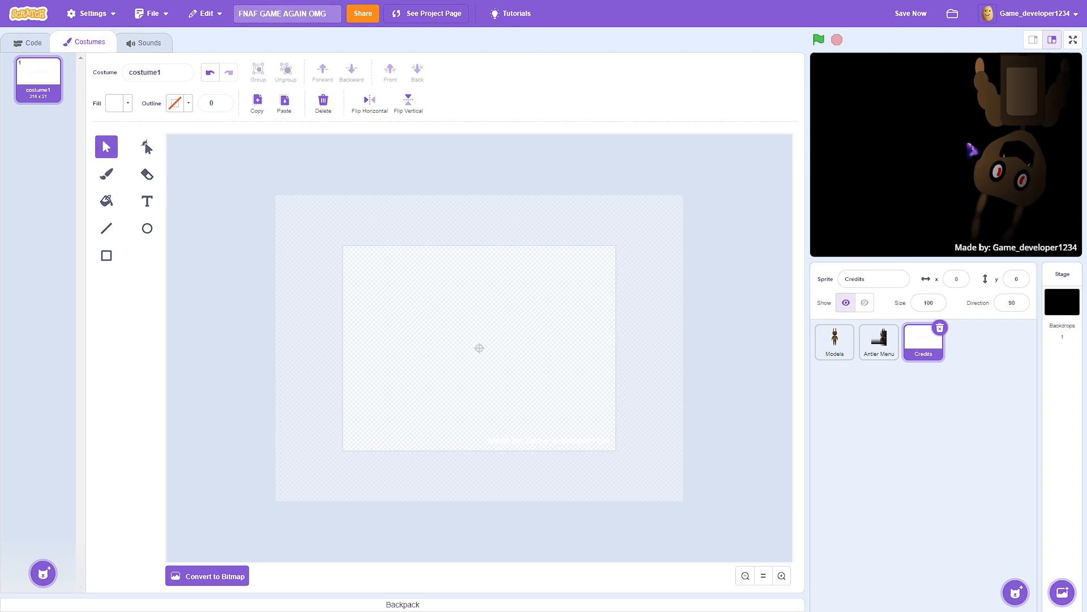
pyautogui.click(1073, 39)
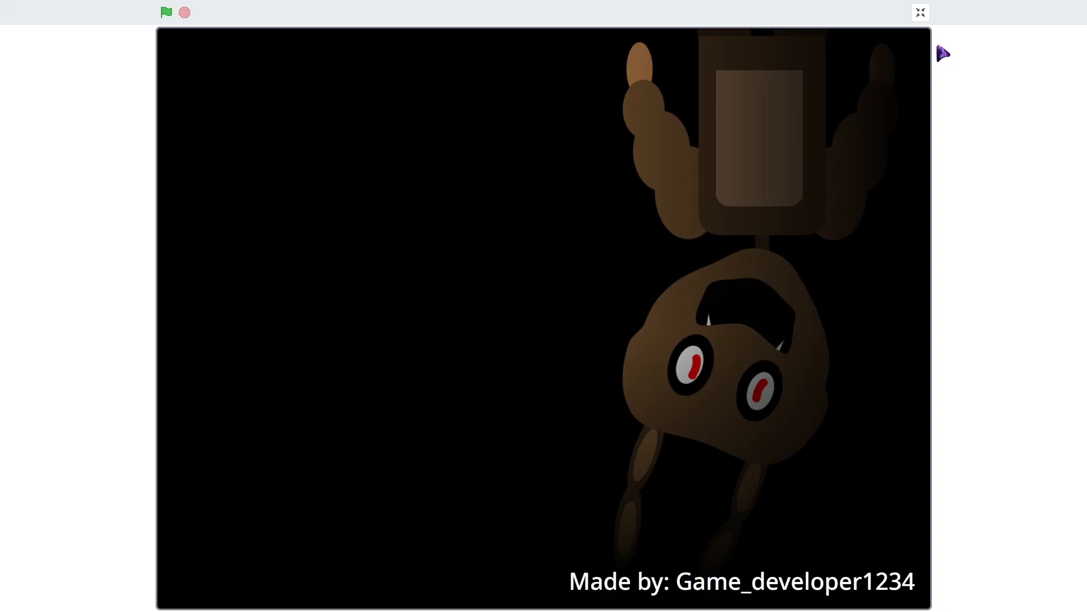
pyautogui.click(920, 12)
# Script the Credits sprite to show and go to x 0, y 0 when the green flag is clicked, and save the project
pyautogui.click(20, 42)
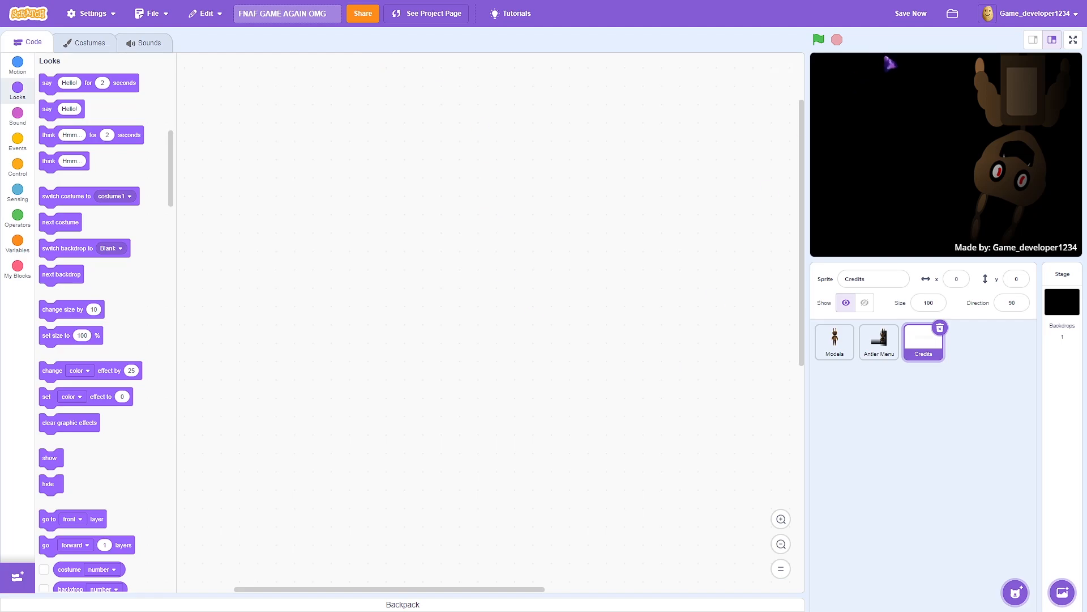
pyautogui.click(12, 138)
pyautogui.moveTo(48, 89); pyautogui.dragTo(192, 94)
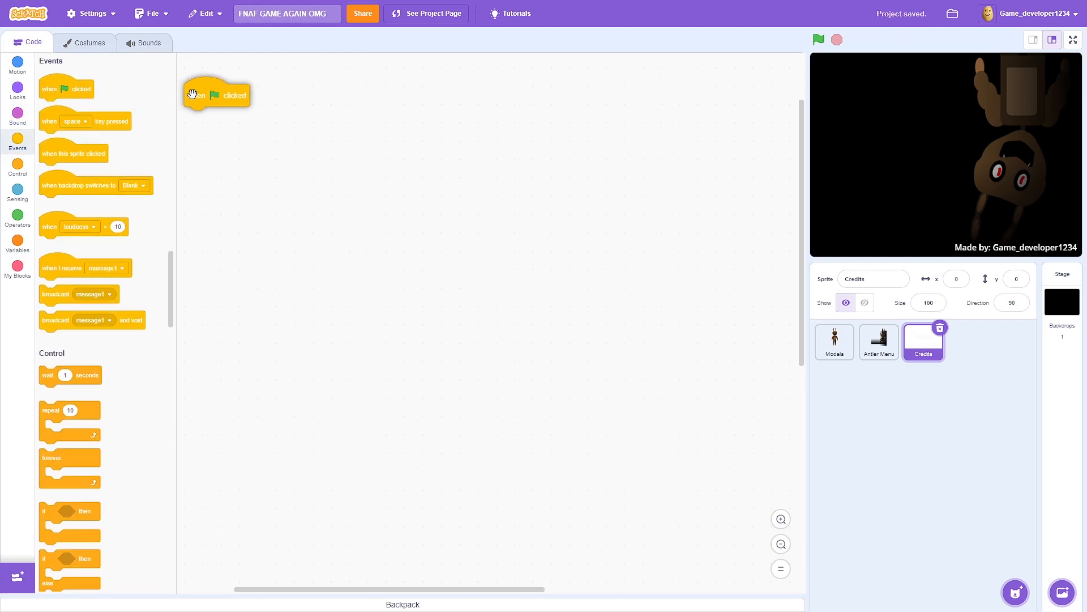
pyautogui.click(17, 64)
pyautogui.click(17, 90)
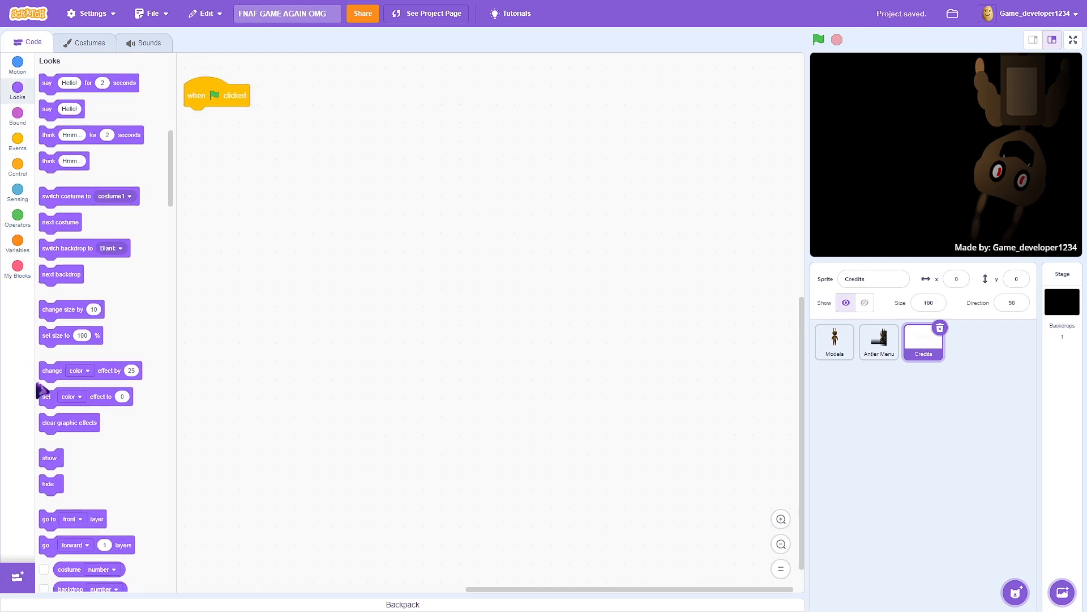
pyautogui.moveTo(61, 457); pyautogui.dragTo(218, 121)
pyautogui.click(17, 64)
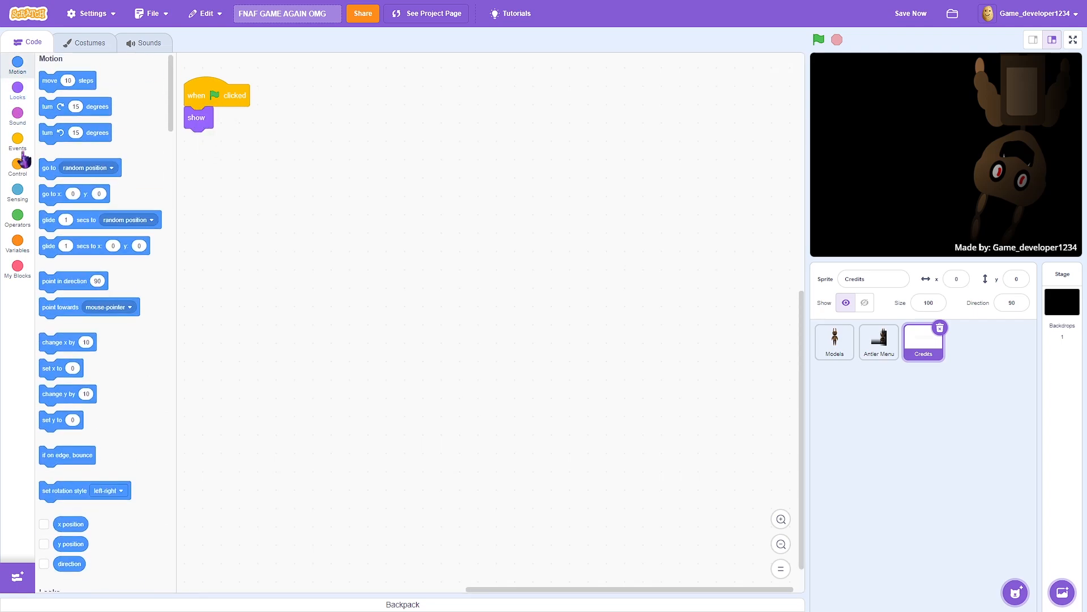
pyautogui.moveTo(53, 222); pyautogui.dragTo(219, 140)
pyautogui.moveTo(217, 89); pyautogui.dragTo(291, 90)
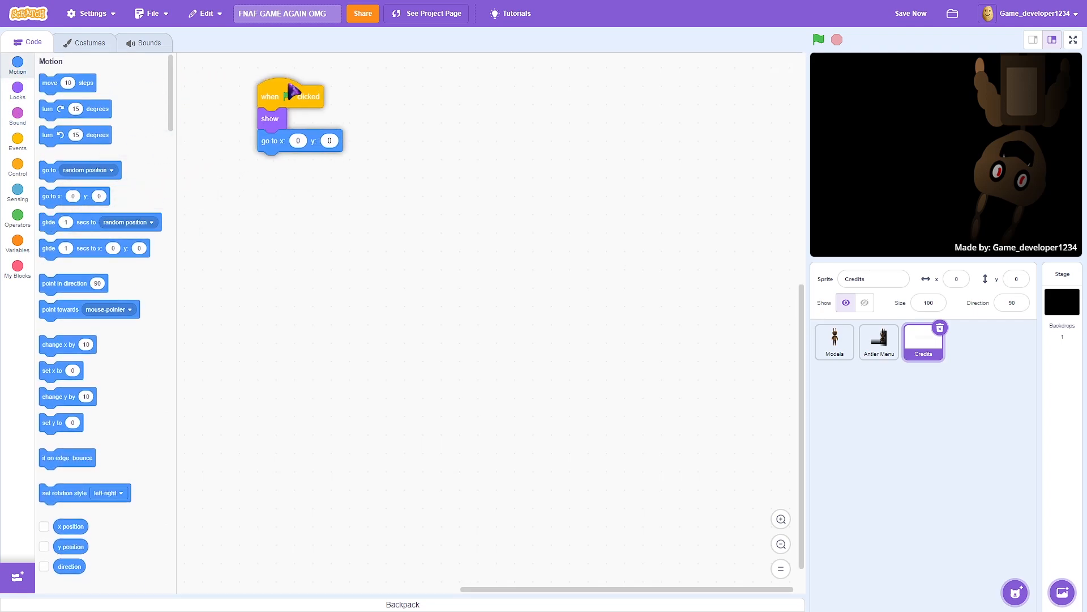
pyautogui.click(910, 17)
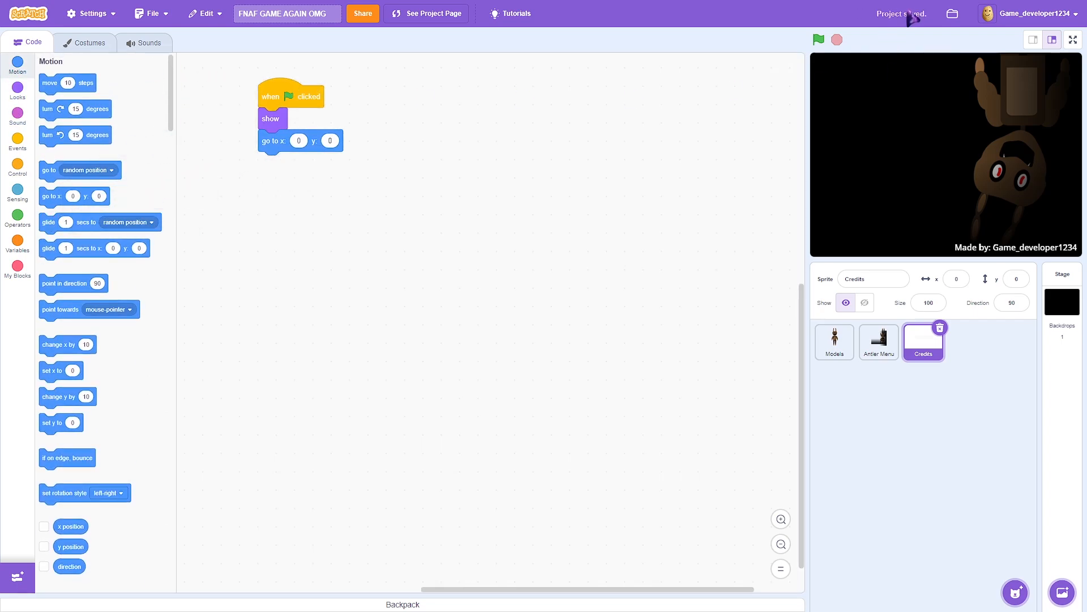
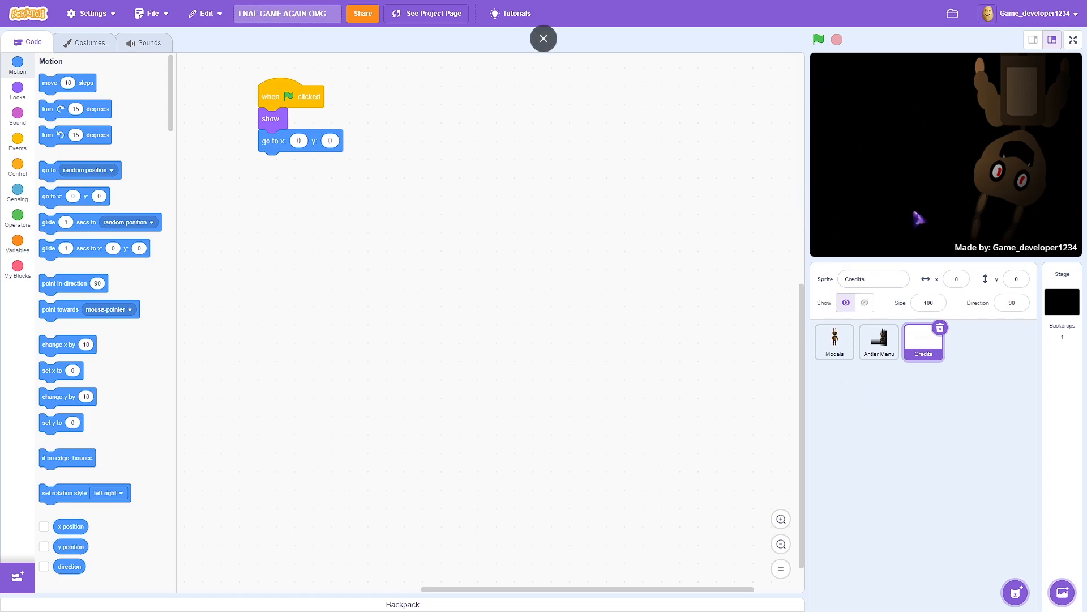
# Create a new blank painted sprite and name it Title
pyautogui.moveTo(1025, 590)
pyautogui.click(1015, 550)
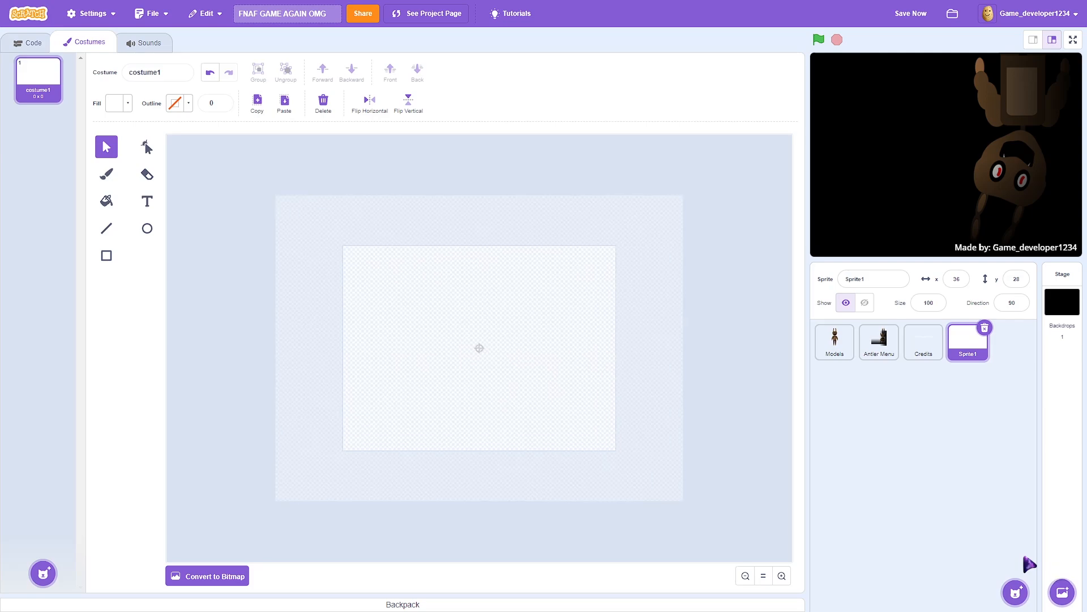
pyautogui.click(876, 282)
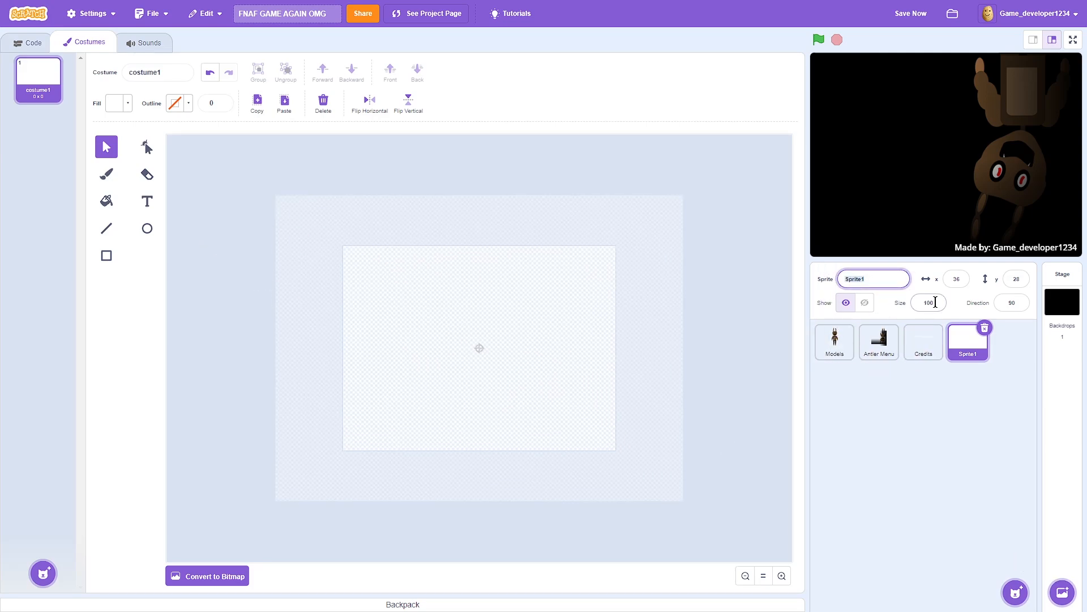
pyautogui.write('Title')
pyautogui.press('Return')
# Add light red text reading "FIVE NIGHTS AT ANTLER'S" to the Title costume, with a line break before "AT"
pyautogui.click(147, 201)
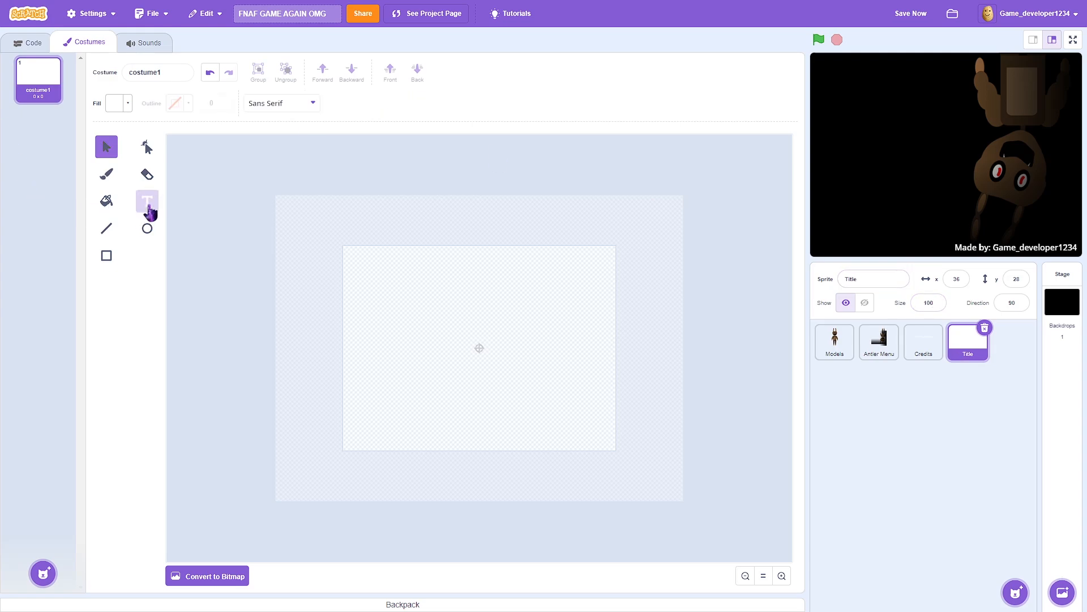
pyautogui.click(128, 103)
pyautogui.click(117, 194)
pyautogui.click(138, 286)
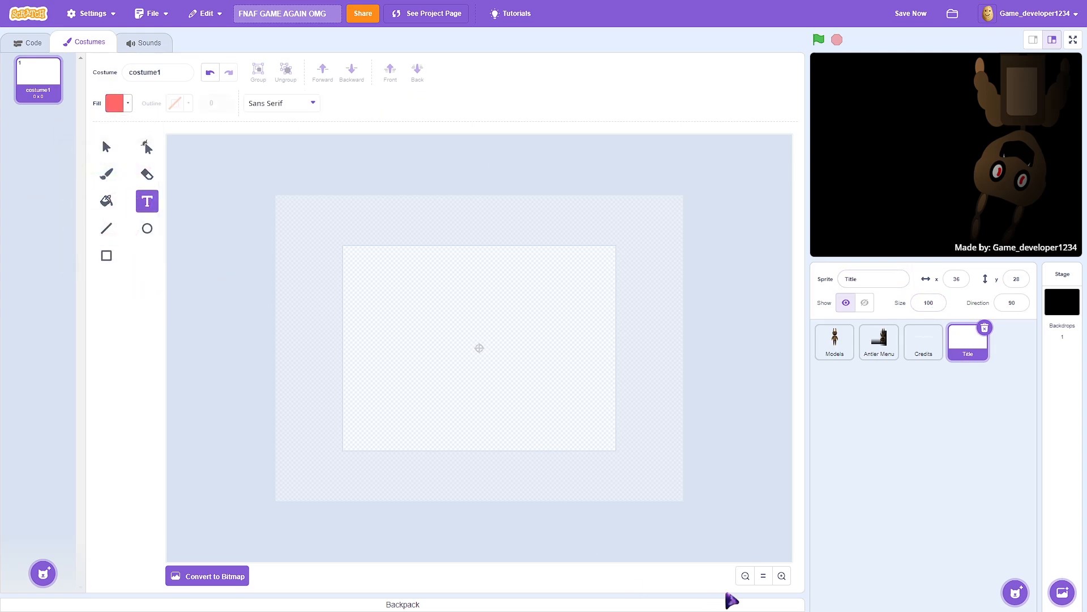
pyautogui.click(782, 575)
pyautogui.click(274, 215)
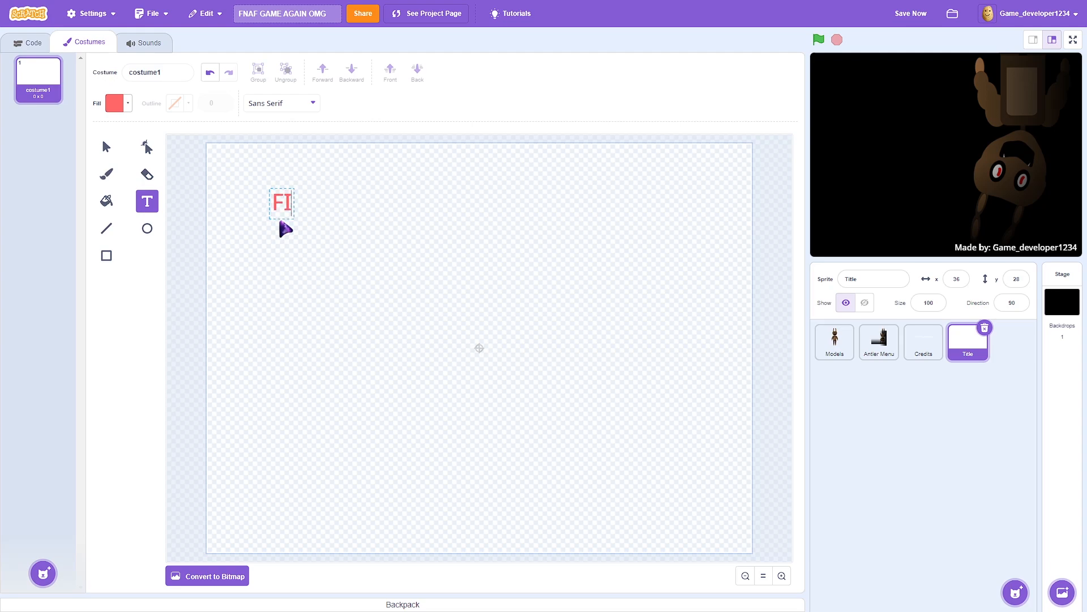
pyautogui.write('FIV')
pyautogui.write('A')
pyautogui.write('E NIGHTS')
pyautogui.write(' AT')
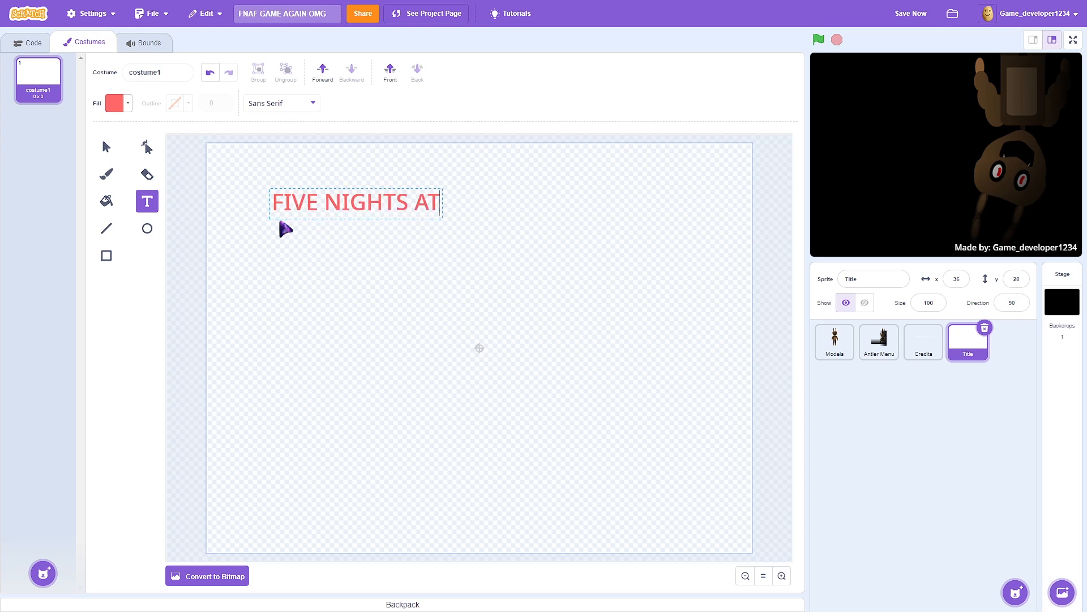
pyautogui.write(" ANTLER'S")
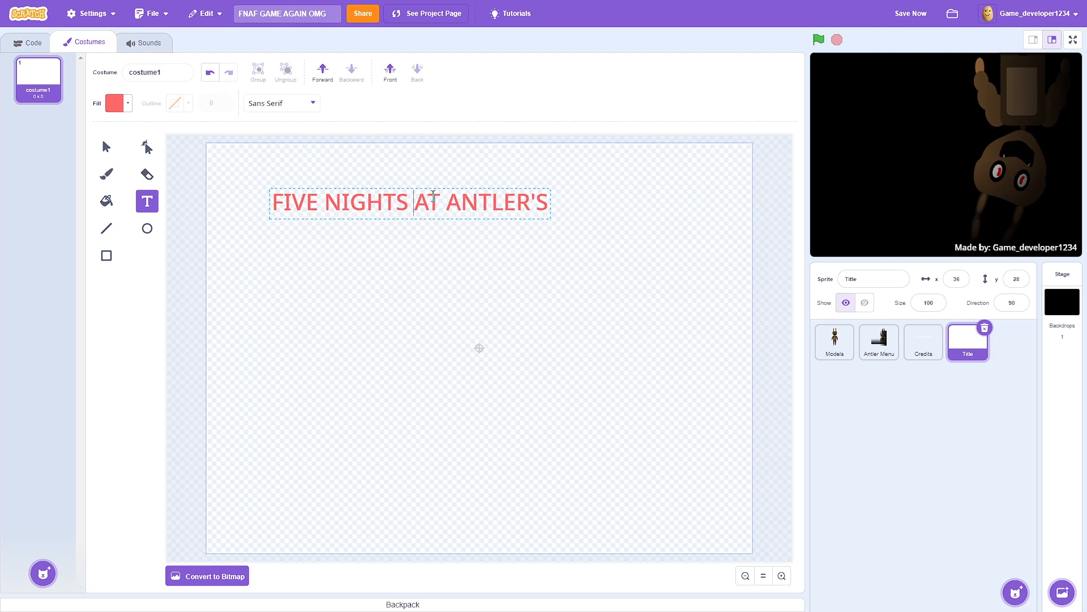
pyautogui.press('Return')
# Enlarge the title text, move it to the canvas's upper-left area, and fill it white
pyautogui.click(104, 148)
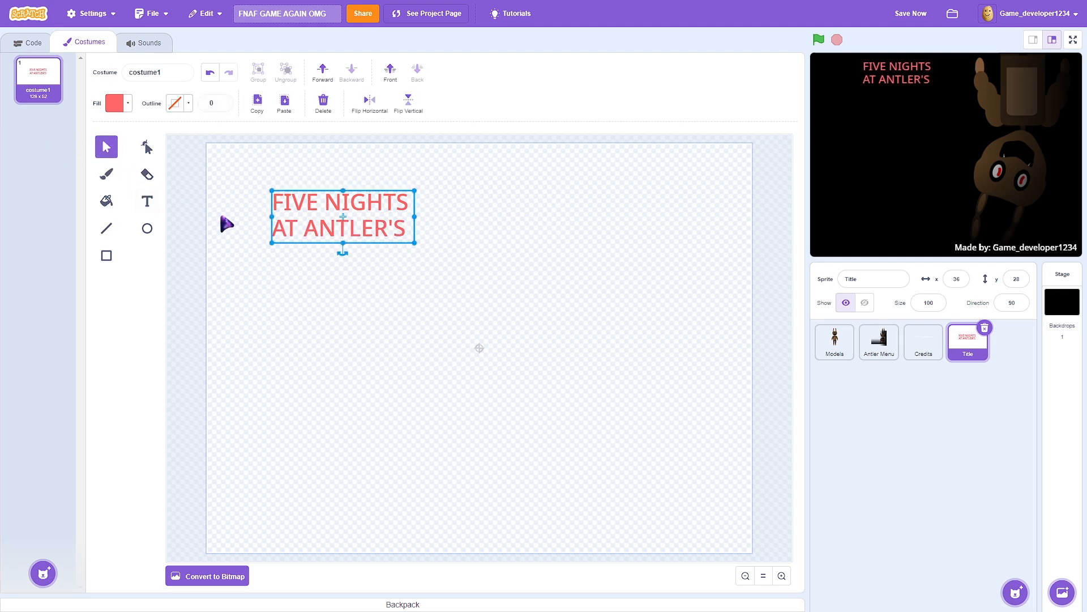
pyautogui.moveTo(414, 241); pyautogui.dragTo(529, 284)
pyautogui.moveTo(449, 260); pyautogui.dragTo(408, 229)
pyautogui.click(115, 103)
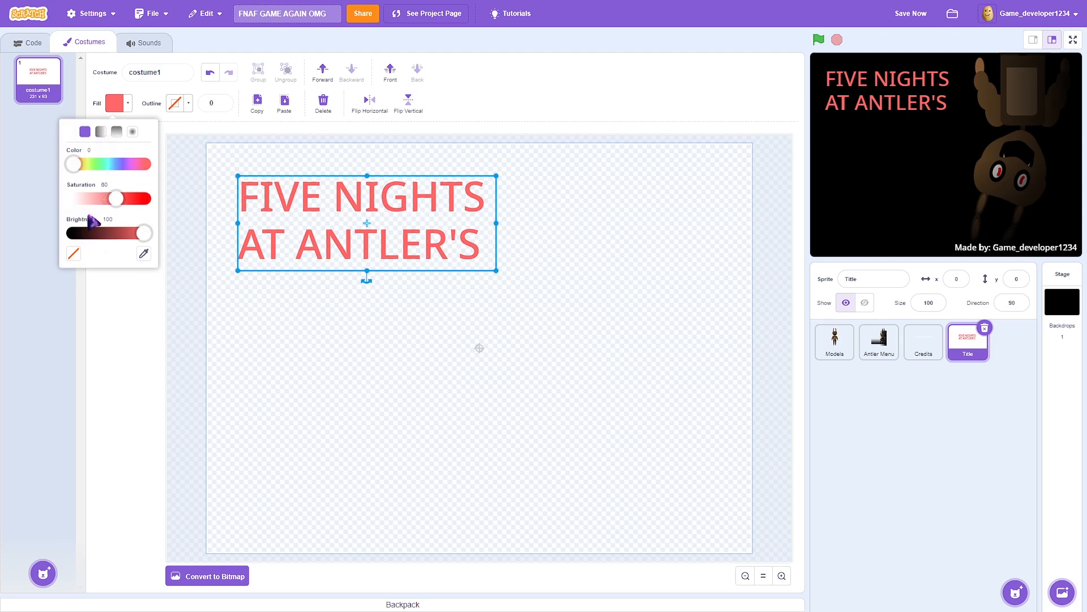
pyautogui.moveTo(109, 197); pyautogui.dragTo(68, 196)
# Run the project and review the title, credit and flickering character in full screen
pyautogui.click(850, 54)
pyautogui.click(817, 40)
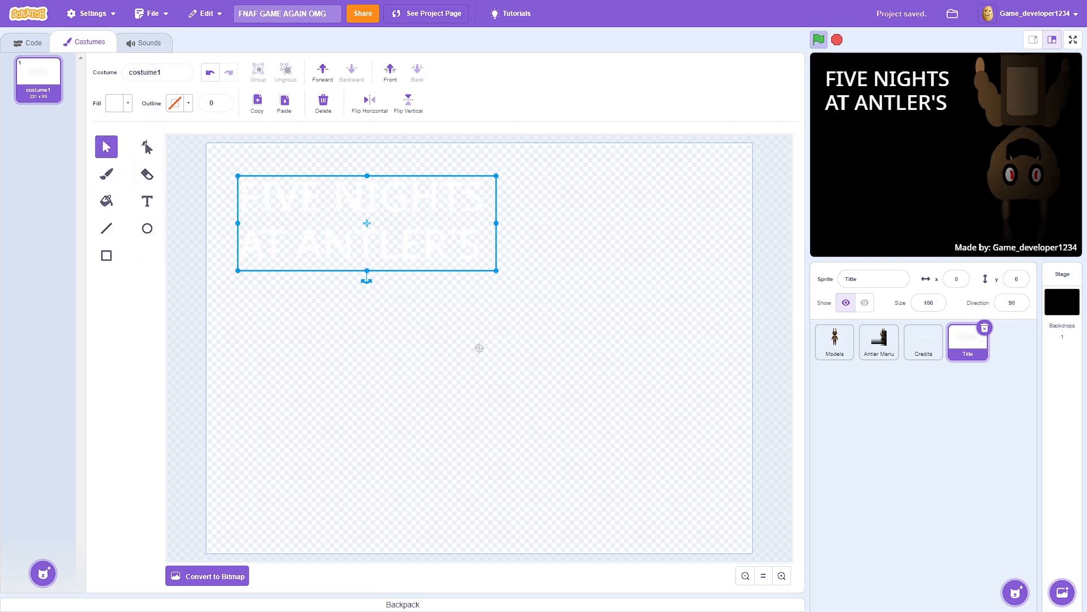
pyautogui.click(1072, 40)
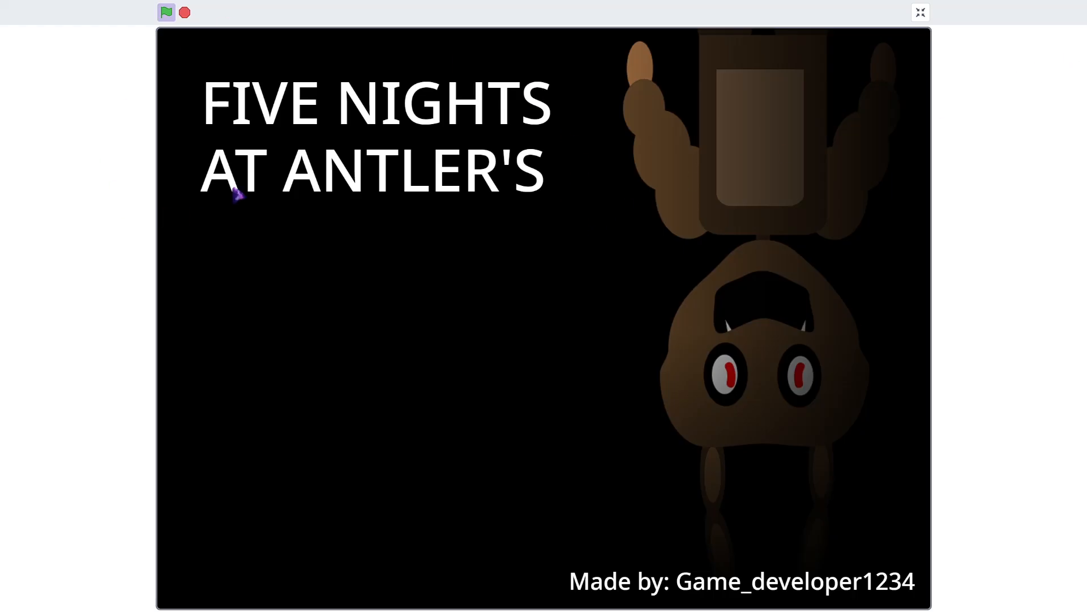
pyautogui.click(920, 16)
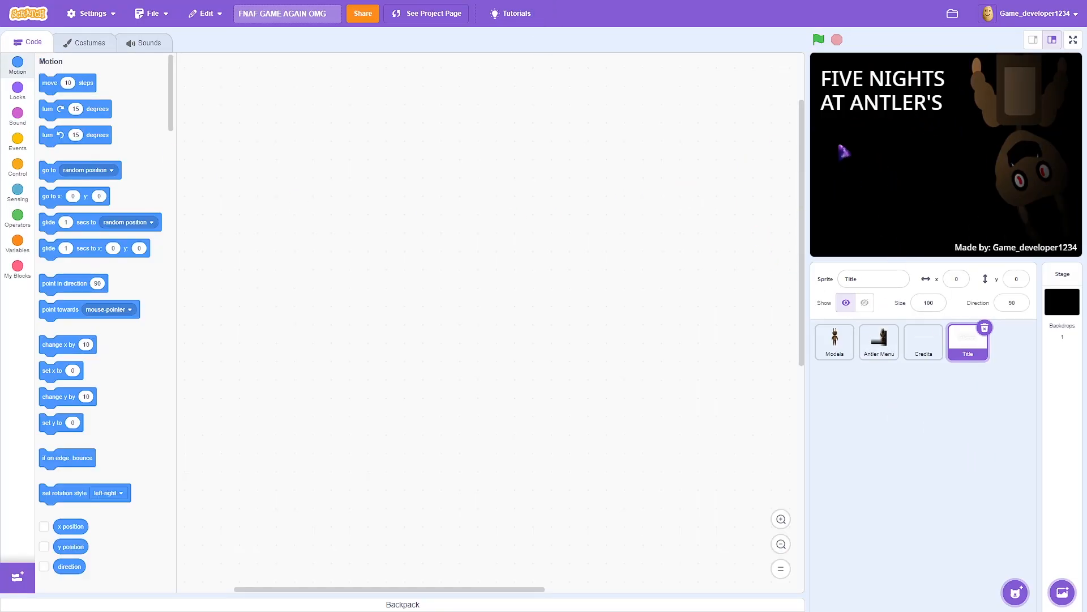
# Script the Title sprite to show and go to x 0, y 0 when the green flag is clicked
pyautogui.click(16, 138)
pyautogui.moveTo(48, 89); pyautogui.dragTo(234, 94)
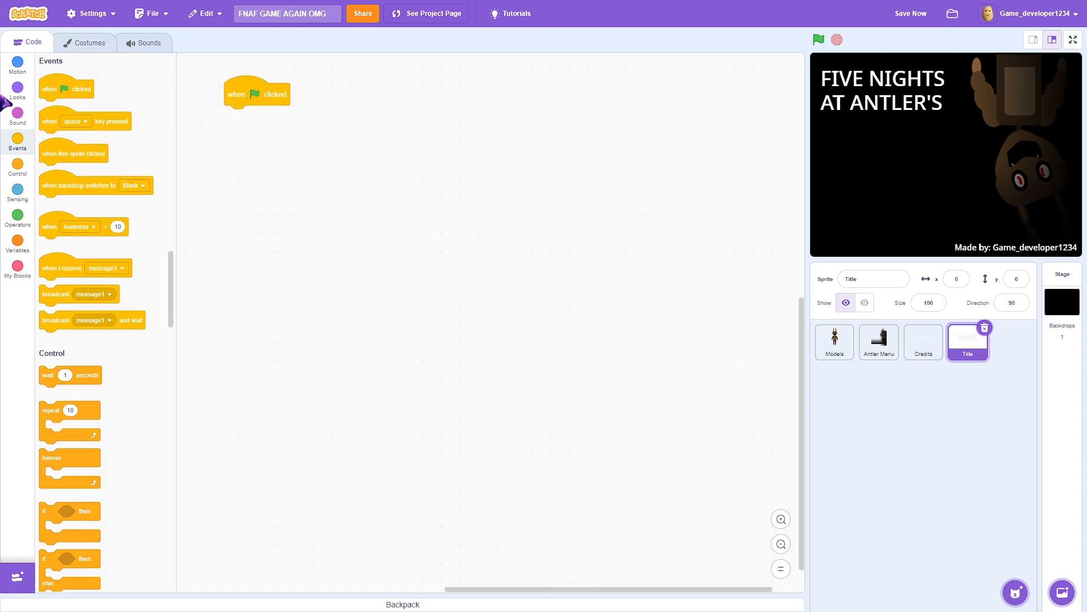
pyautogui.click(17, 101)
pyautogui.scroll(-5, 61, 284)
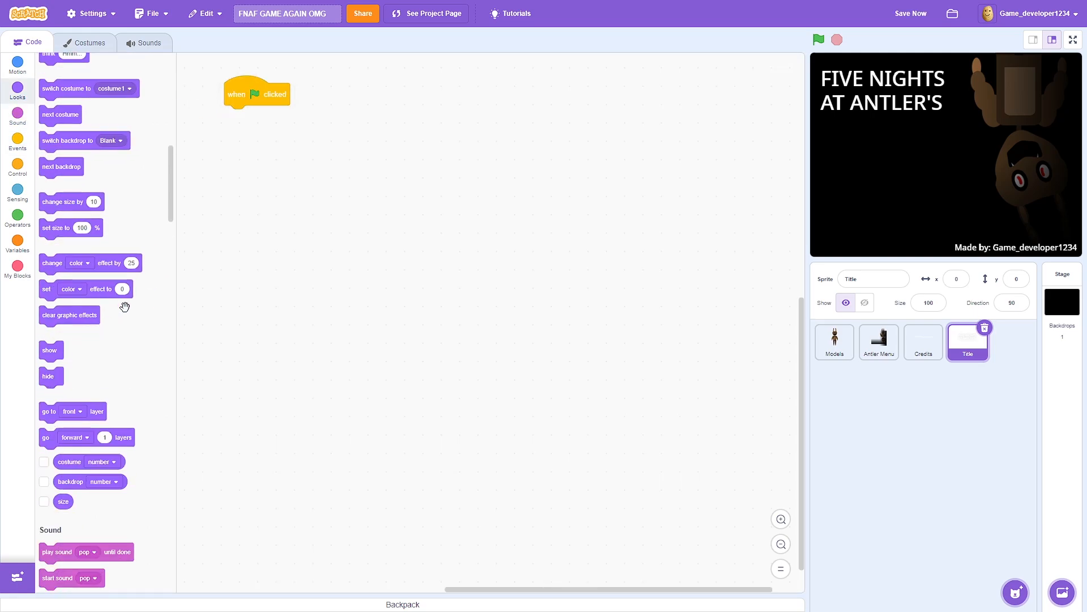
pyautogui.moveTo(57, 215); pyautogui.dragTo(241, 120)
pyautogui.click(17, 63)
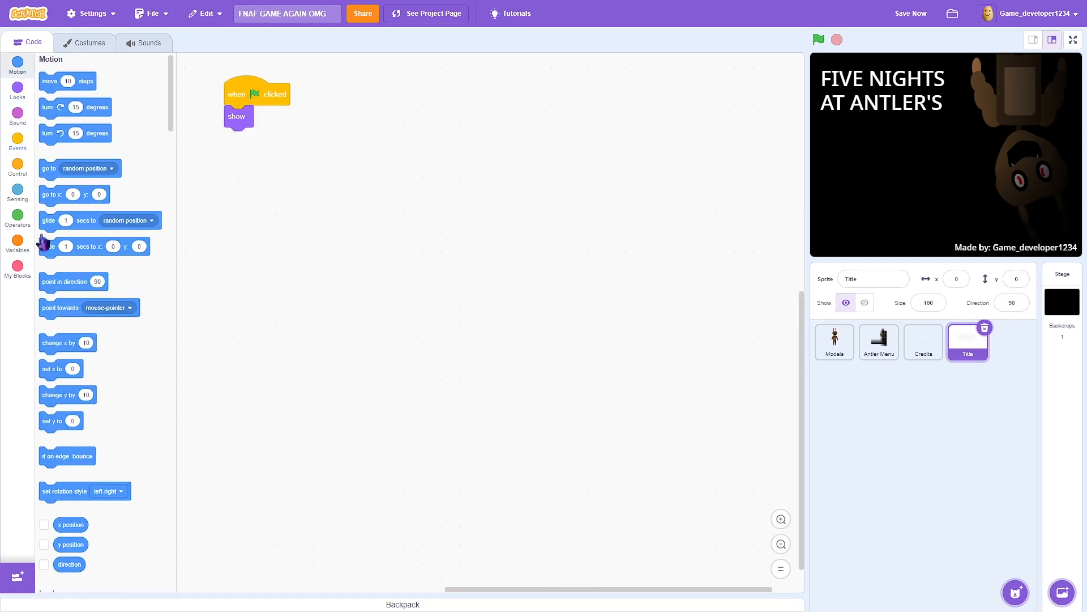
pyautogui.moveTo(51, 199); pyautogui.dragTo(236, 140)
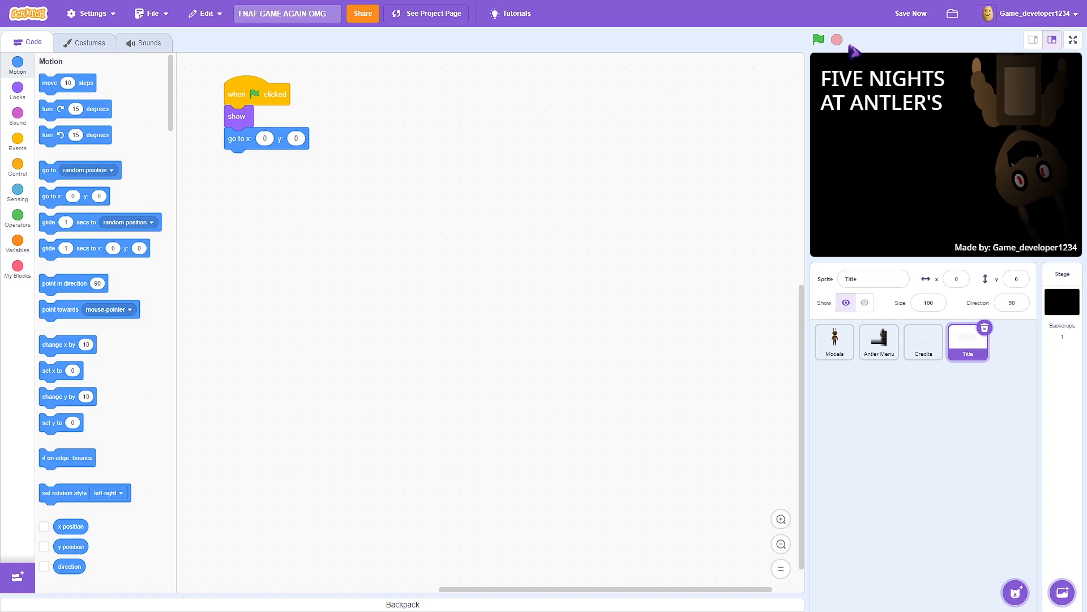
# Save the project and check the menu layout in full screen
pyautogui.click(906, 13)
pyautogui.click(1073, 40)
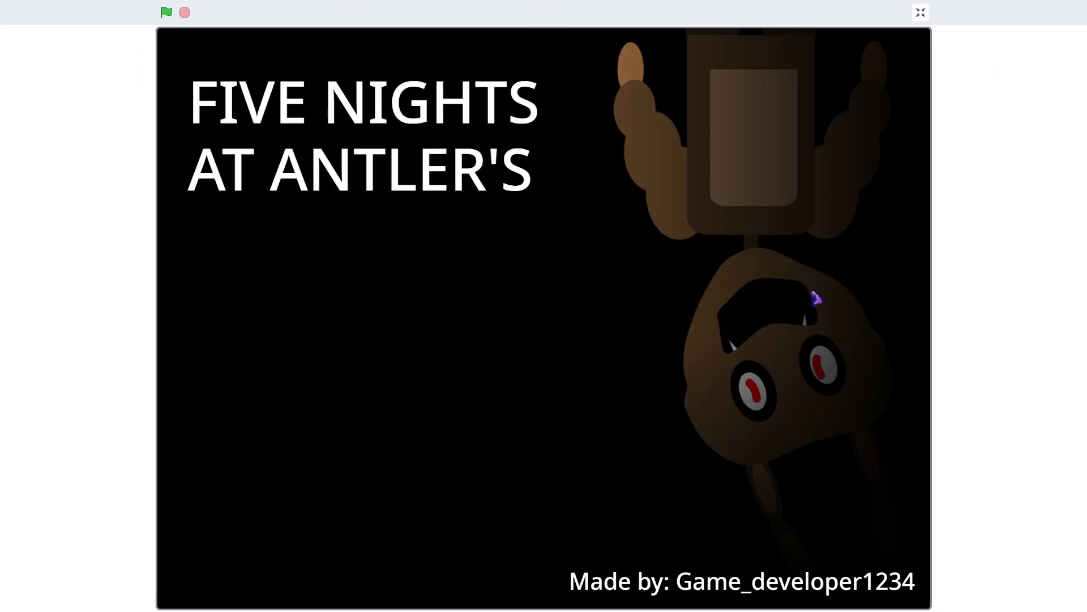
pyautogui.click(920, 13)
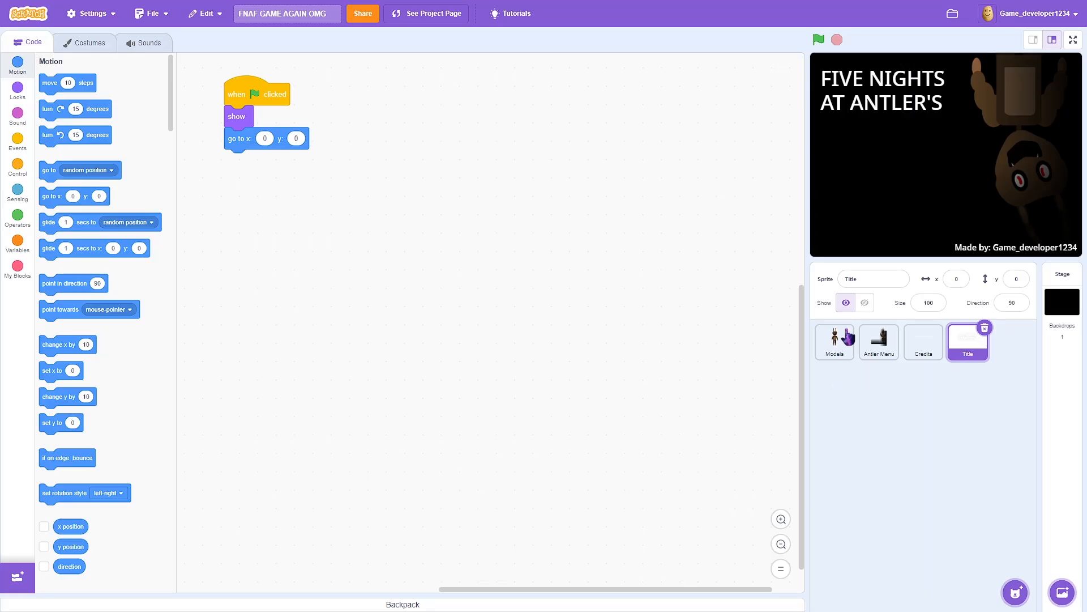
# Paint a new sprite named Play Button and draw a dark grey, outline-free rectangle about 98 by 44 at the canvas centre
pyautogui.moveTo(1015, 589)
pyautogui.click(1015, 558)
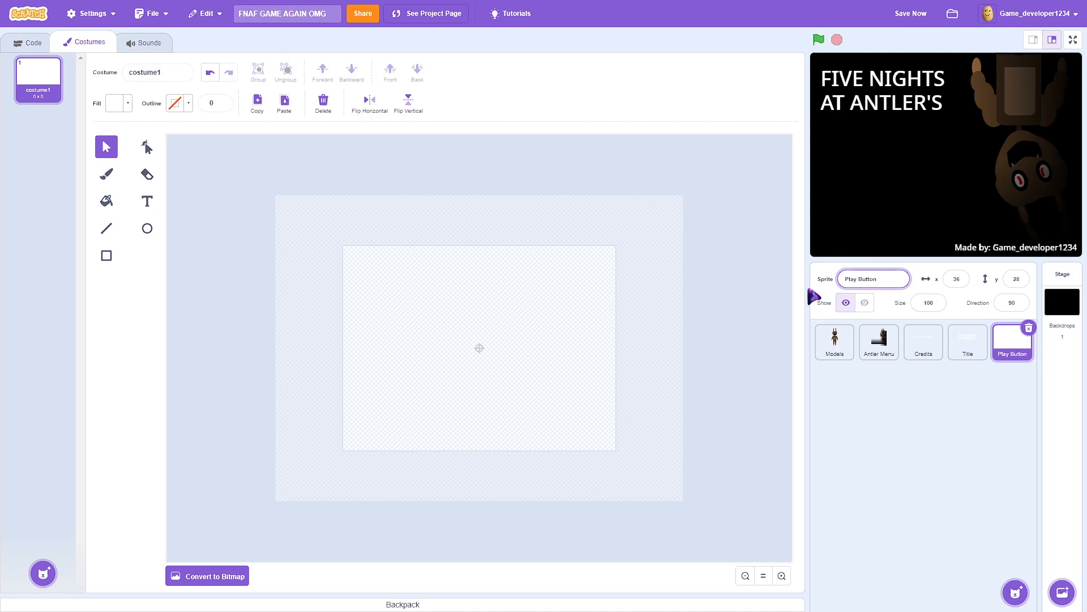
pyautogui.click(782, 574)
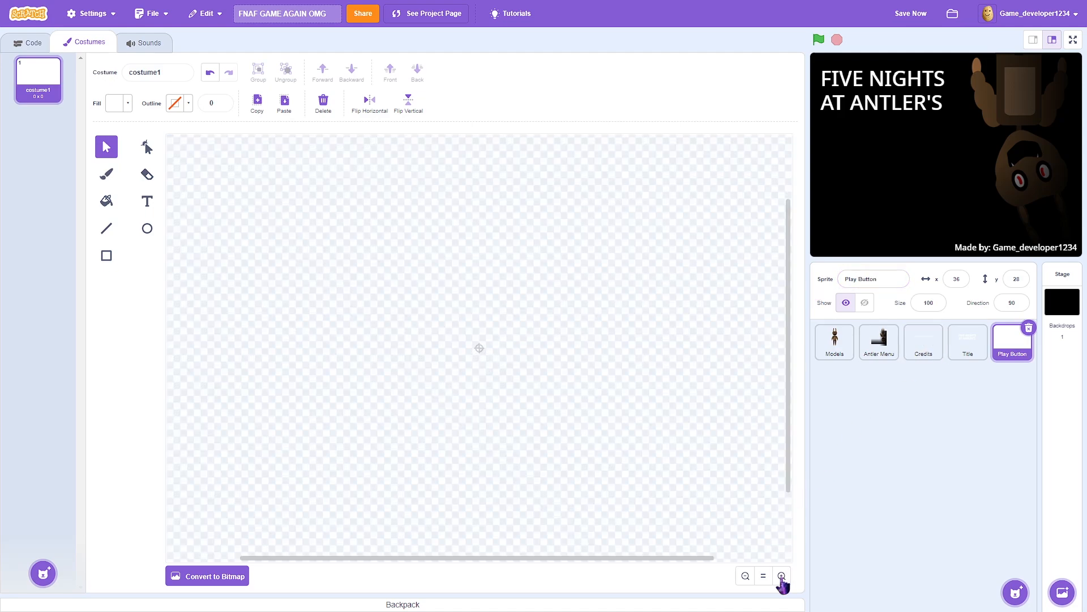
pyautogui.click(739, 583)
pyautogui.click(109, 255)
pyautogui.click(118, 103)
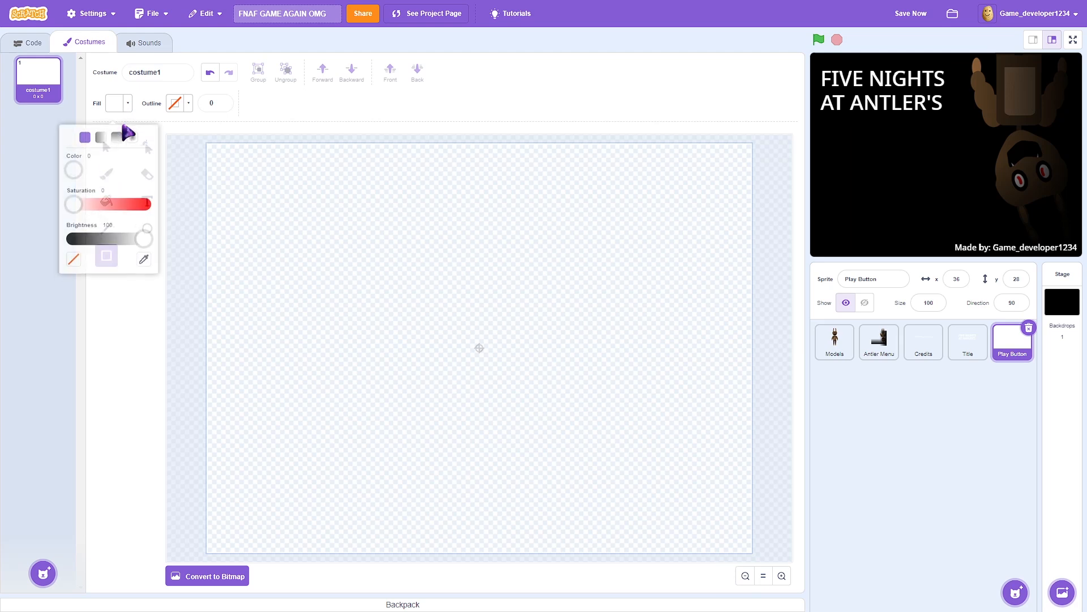
pyautogui.moveTo(134, 235); pyautogui.dragTo(85, 239)
pyautogui.click(77, 301)
pyautogui.moveTo(434, 314)
pyautogui.mouseDown()
pyautogui.moveTo(546, 362)
pyautogui.moveTo(511, 352)
pyautogui.mouseUp()
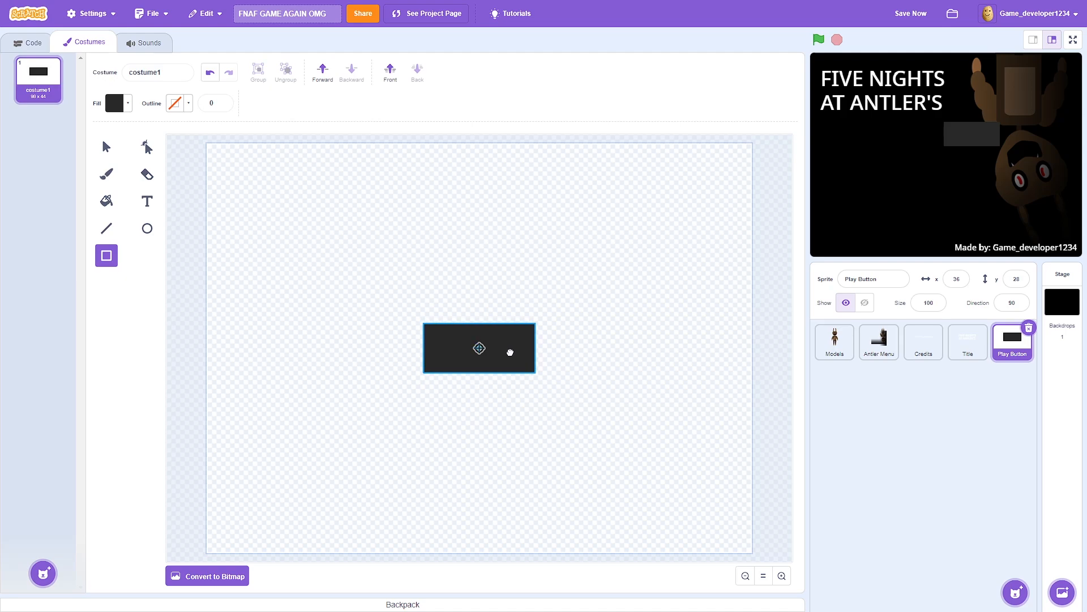
pyautogui.click(573, 361)
# Add white PLAY text over the dark grey rectangle and enlarge it to fill the rectangle
pyautogui.click(147, 201)
pyautogui.click(115, 103)
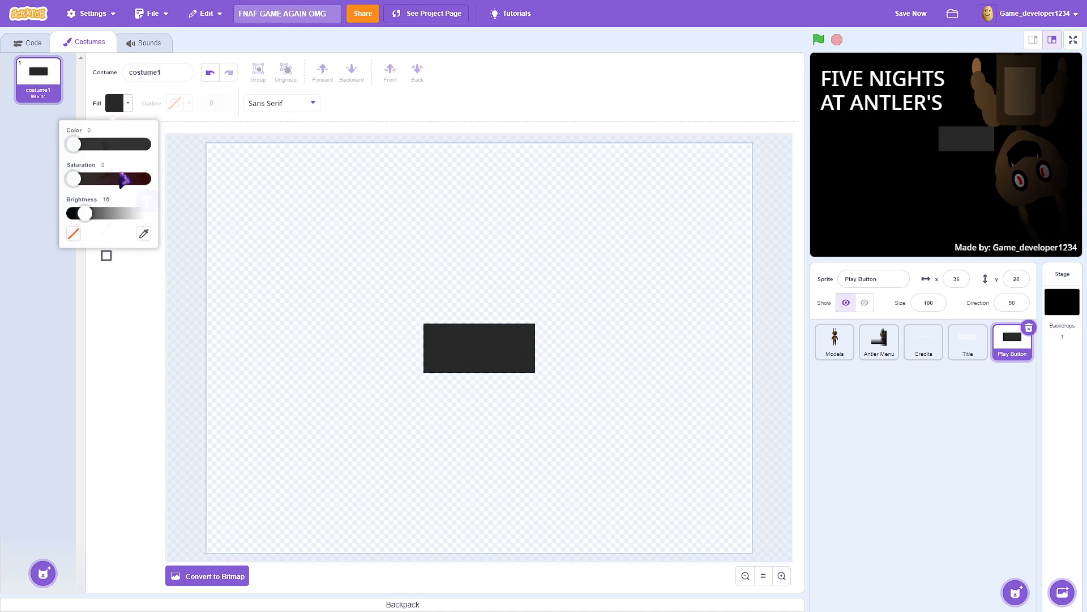
pyautogui.moveTo(85, 213); pyautogui.dragTo(149, 214)
pyautogui.click(172, 347)
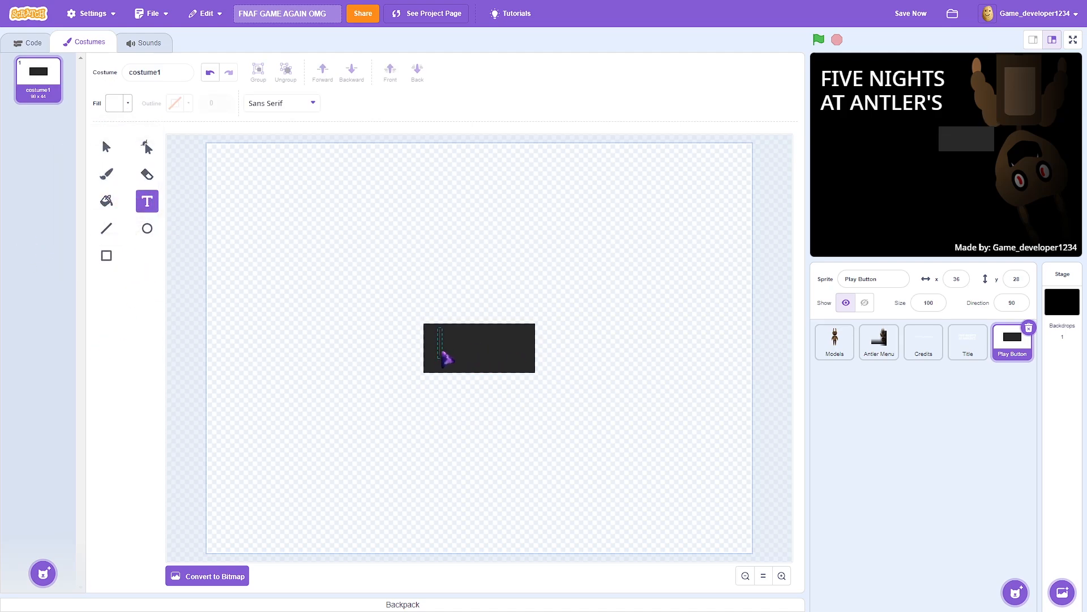
pyautogui.write('PLAY')
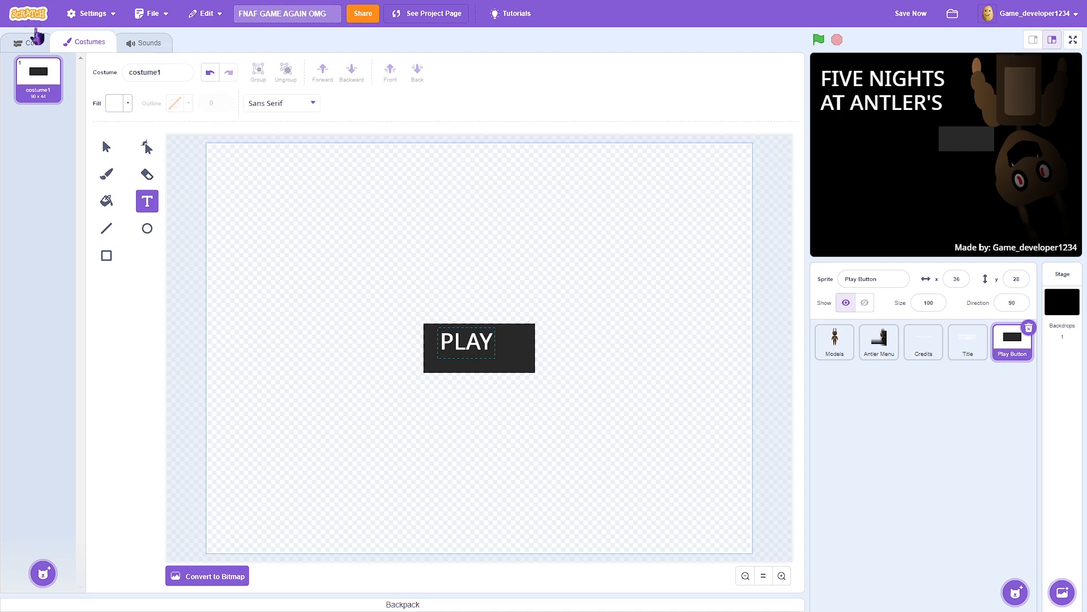
pyautogui.press('Escape')
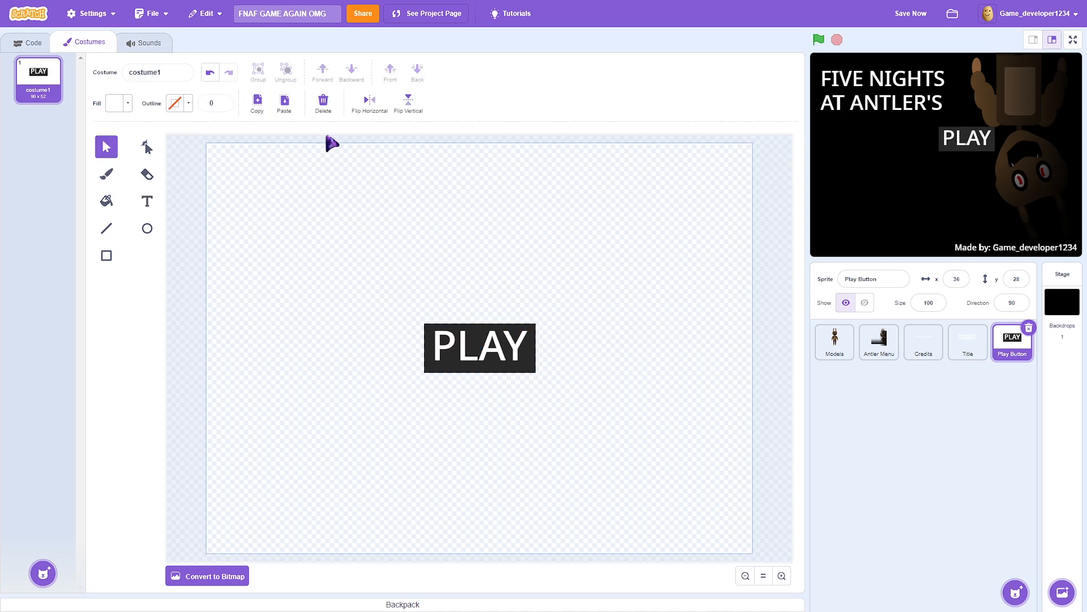
pyautogui.click(107, 201)
pyautogui.click(115, 103)
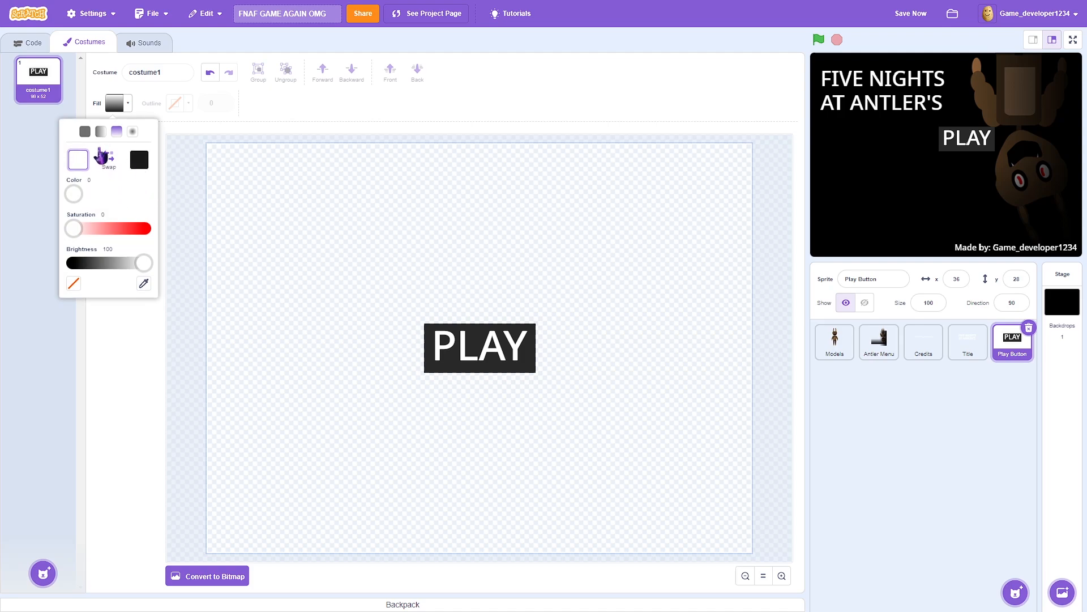
pyautogui.click(84, 137)
pyautogui.moveTo(94, 231); pyautogui.dragTo(73, 240)
pyautogui.click(133, 369)
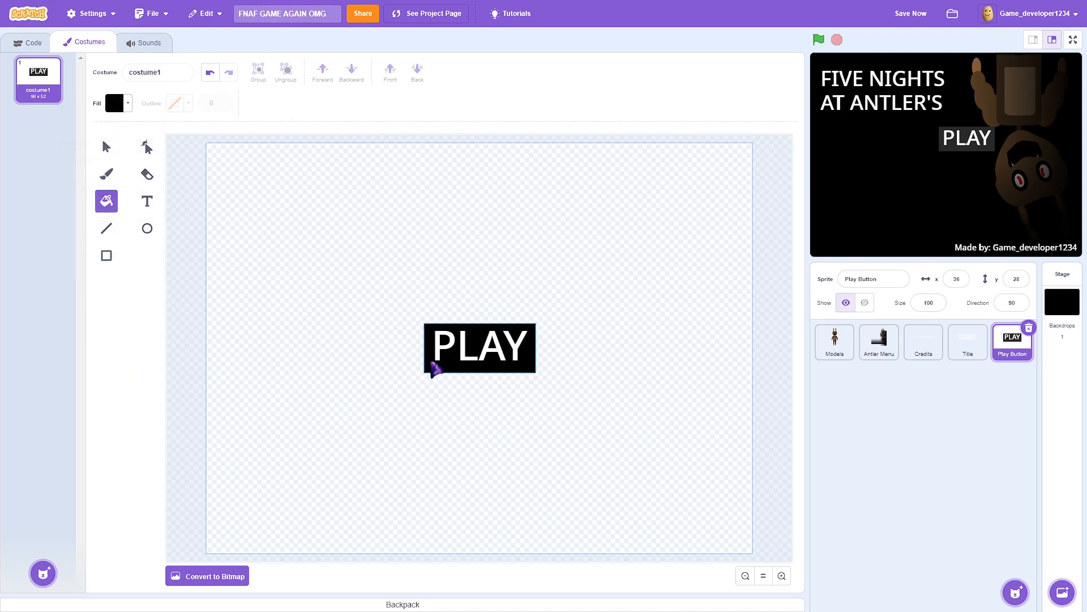
pyautogui.click(432, 367)
pyautogui.click(209, 74)
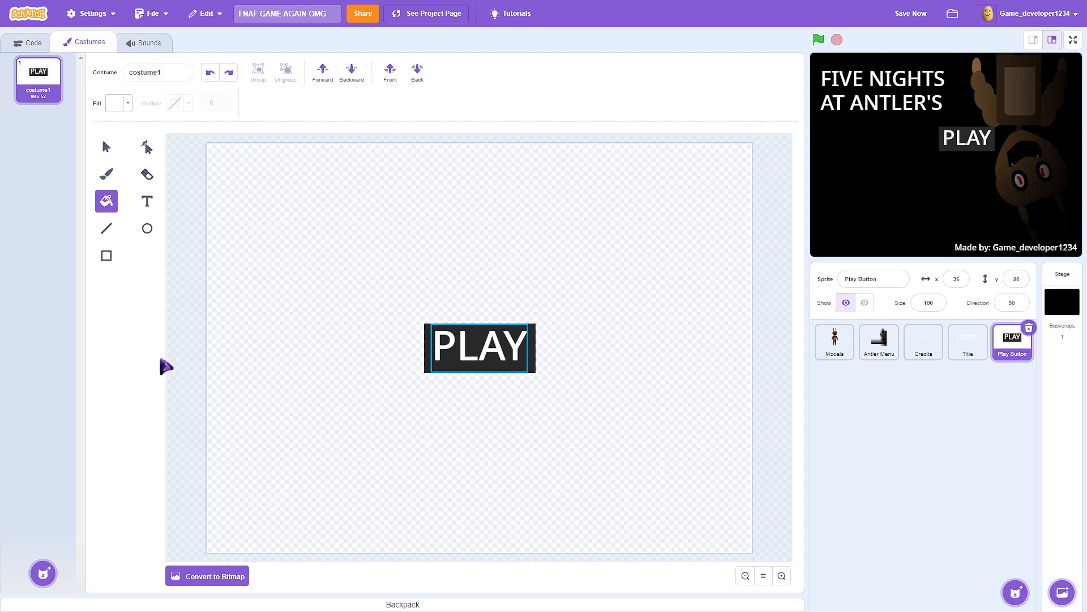
# Fill the rectangle behind the PLAY text with solid black, keeping the text white
pyautogui.click(105, 146)
pyautogui.click(106, 200)
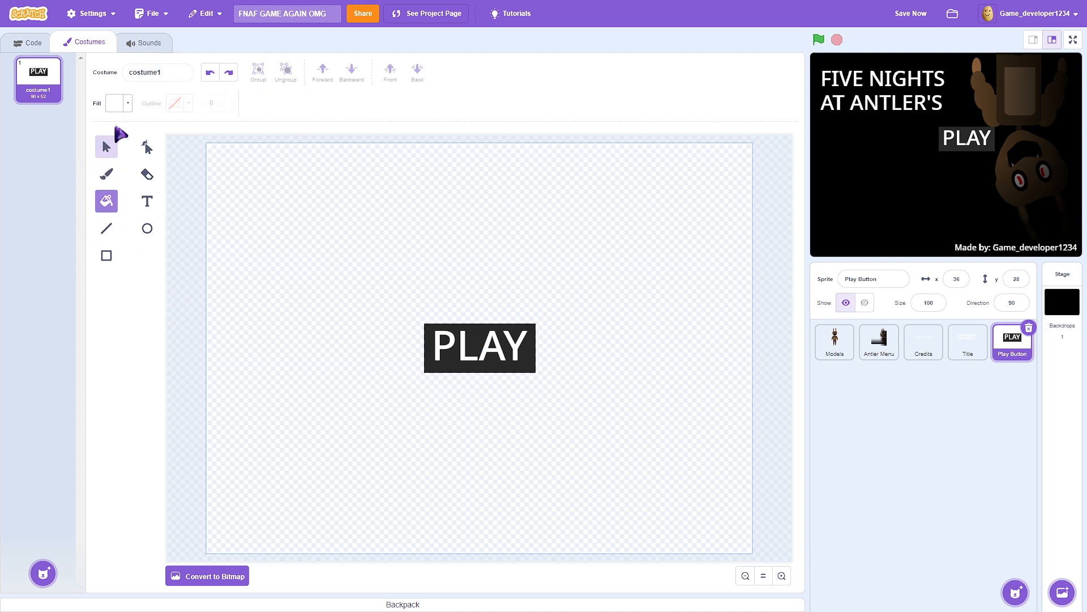
pyautogui.click(115, 103)
pyautogui.moveTo(147, 235); pyautogui.dragTo(73, 235)
pyautogui.click(121, 352)
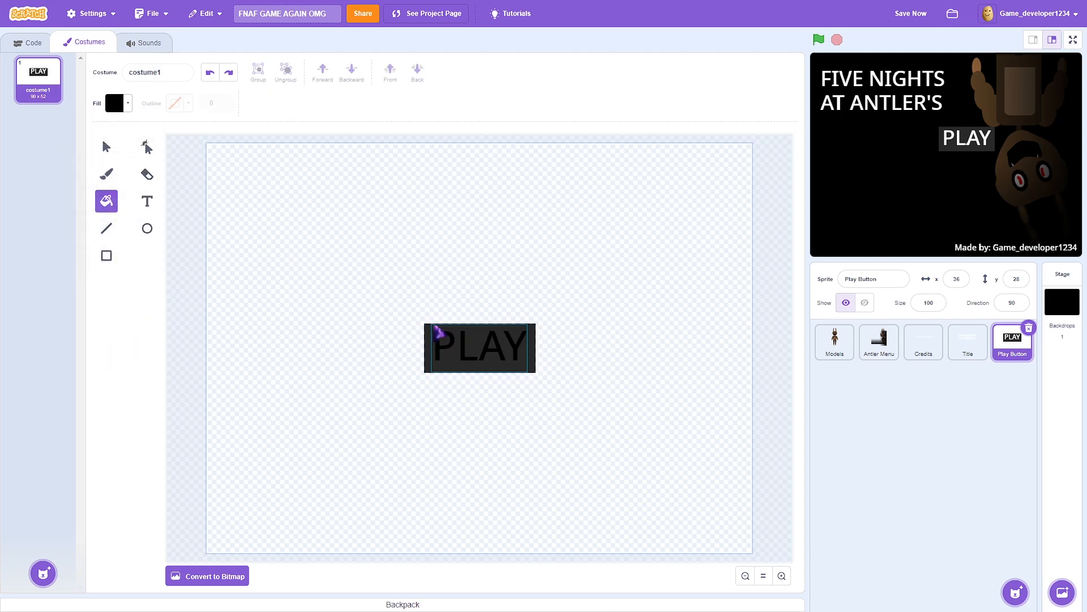
pyautogui.click(432, 331)
pyautogui.click(110, 154)
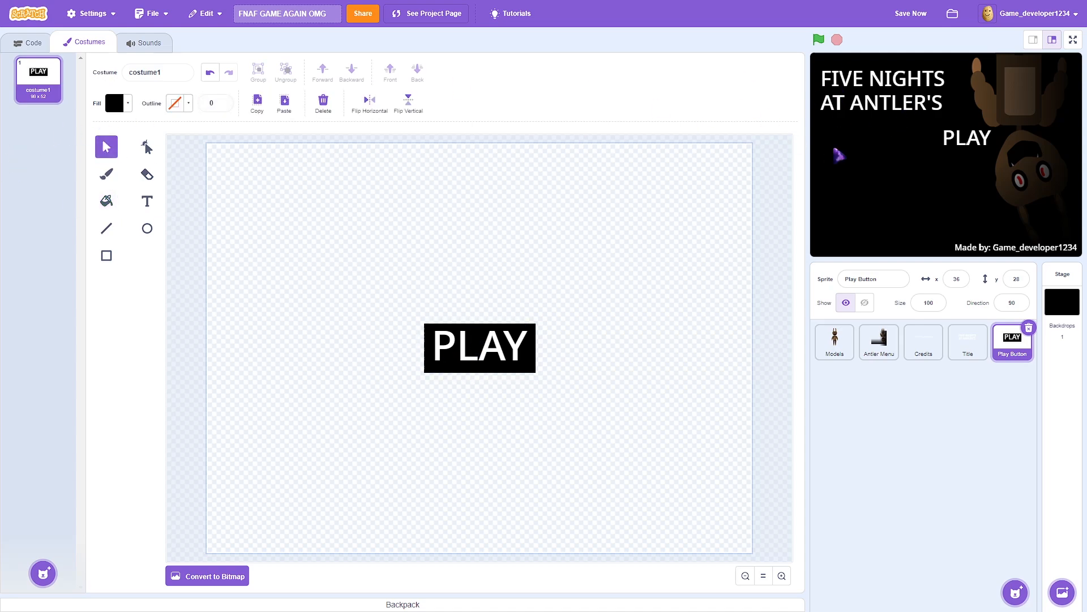
# Move the Play Button on the stage to about x -177, y -1, below the title, and save the project
pyautogui.moveTo(971, 143); pyautogui.dragTo(850, 161)
pyautogui.hotkey('ctrl', 's')
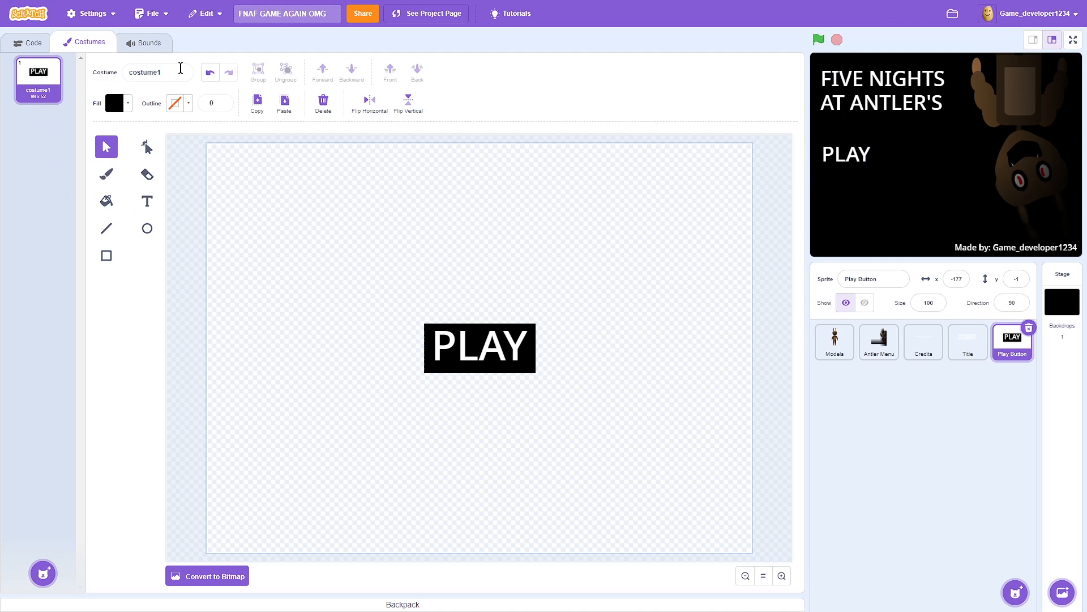
# Rename the Play Button sprite's costume as Normal
pyautogui.click(180, 69)
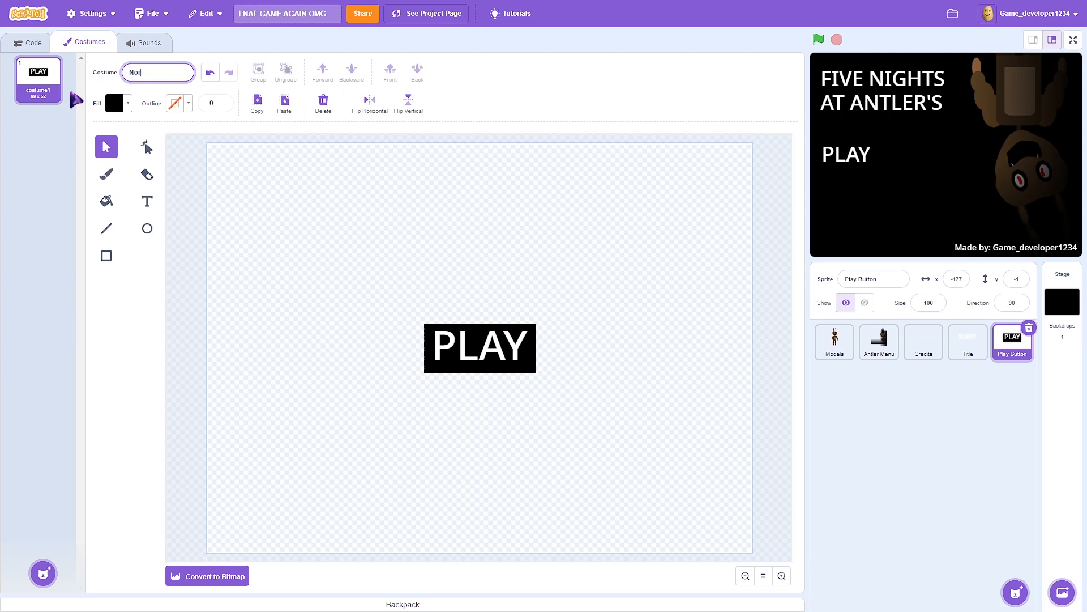
pyautogui.write('Normal')
pyautogui.press('Return')
# Duplicate the Normal costume and name the copy Hover
pyautogui.rightClick(35, 101)
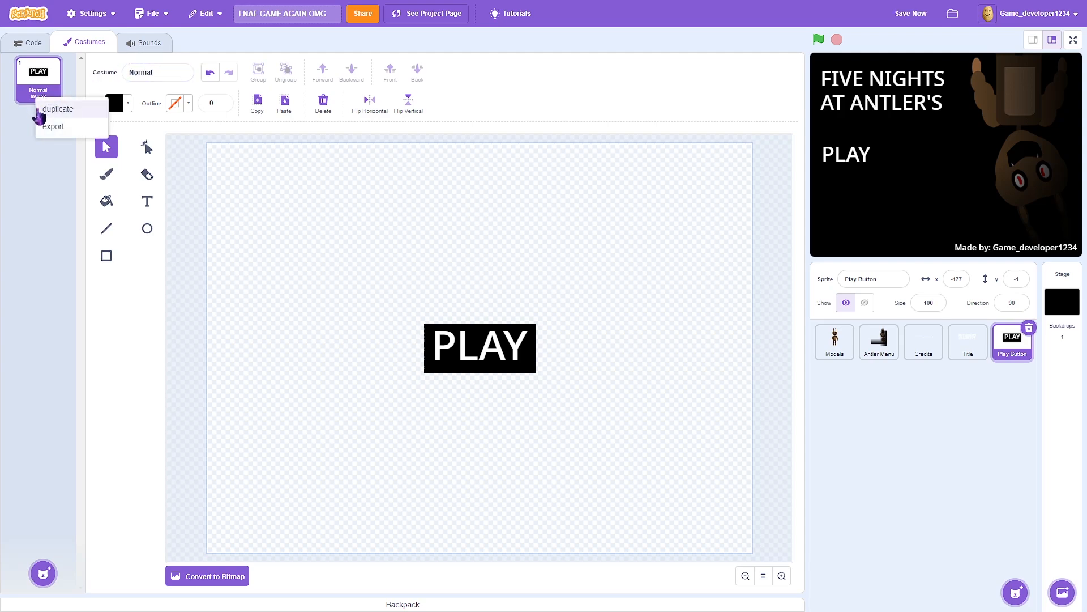
pyautogui.click(48, 108)
pyautogui.click(159, 72)
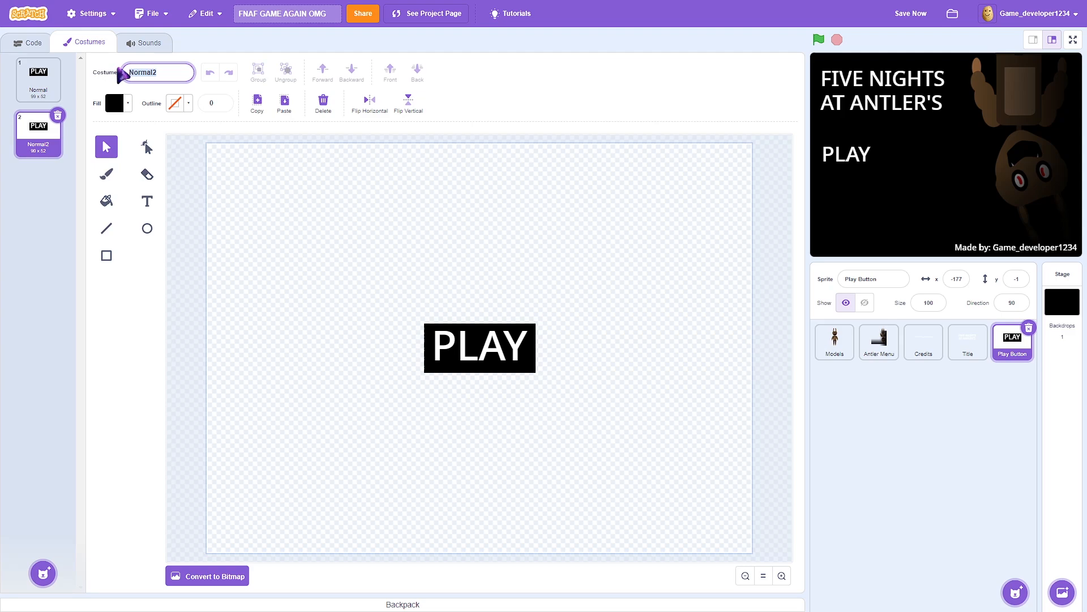
pyautogui.press('Return')
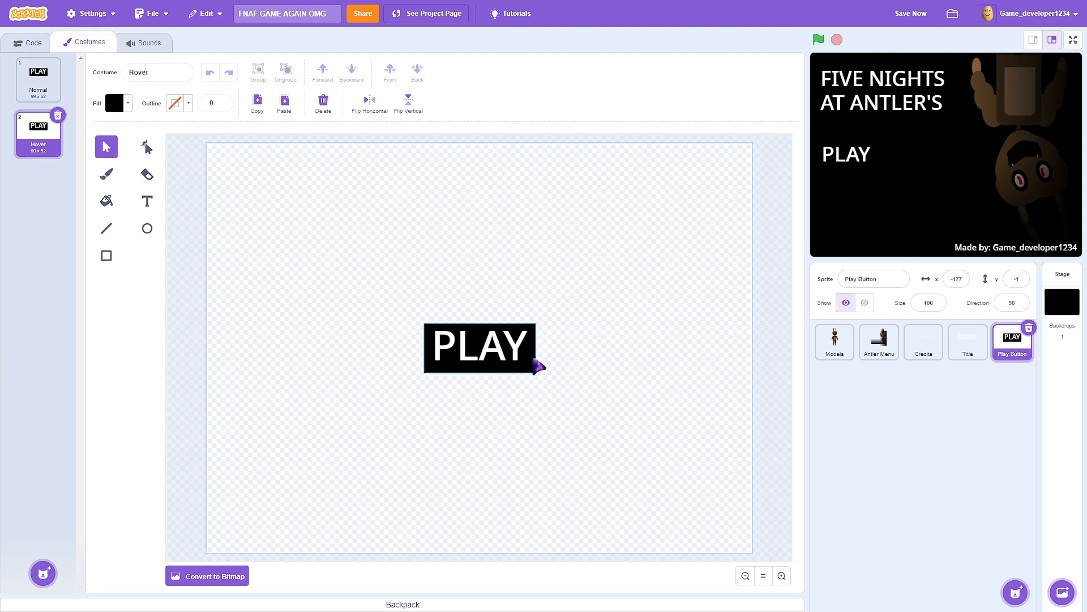
# Change the duplicated costume's text to >>PLAY and widen its black rectangle to fit behind the text
pyautogui.click(451, 357)
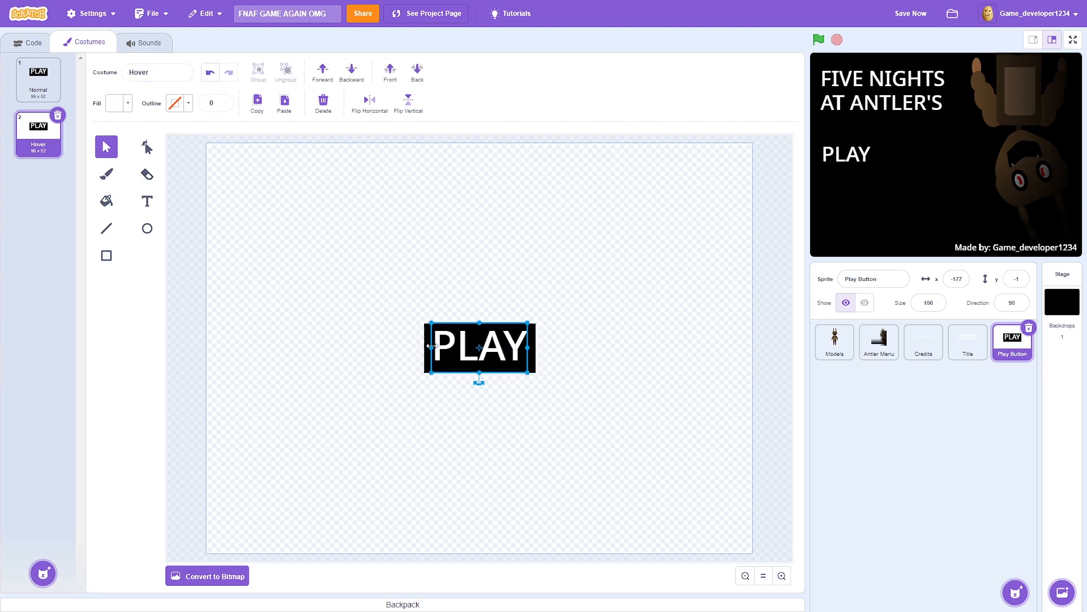
pyautogui.doubleClick(434, 346)
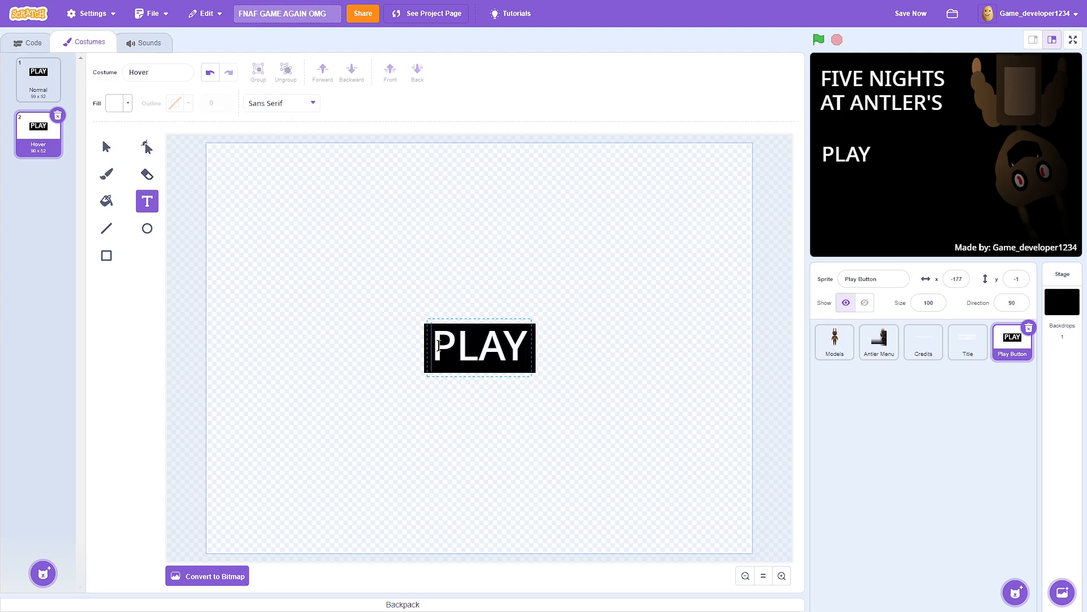
pyautogui.write('>>>')
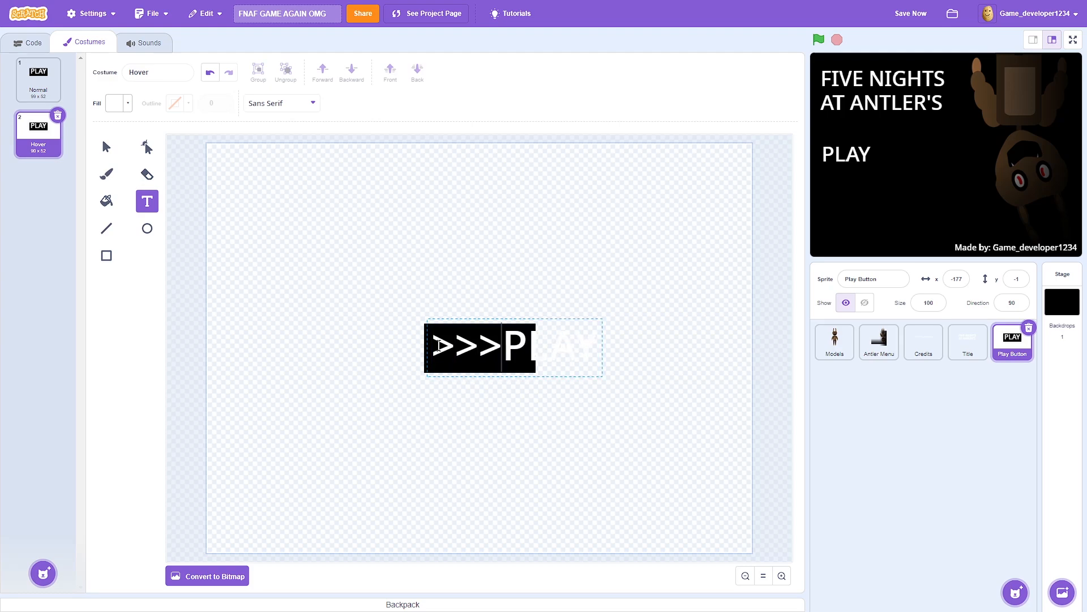
pyautogui.press('BackSpace')
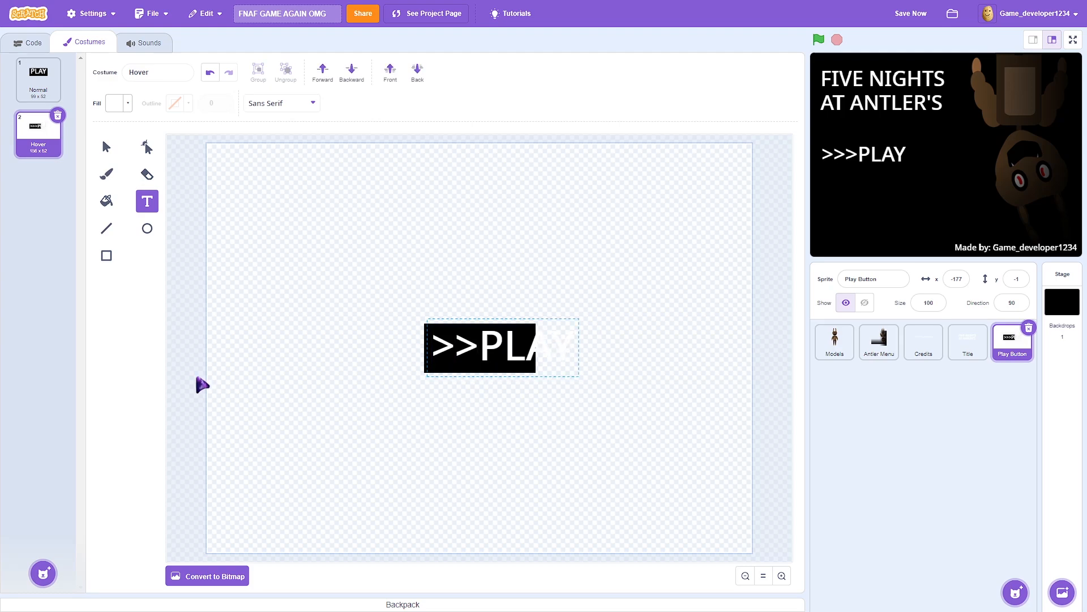
pyautogui.click(204, 383)
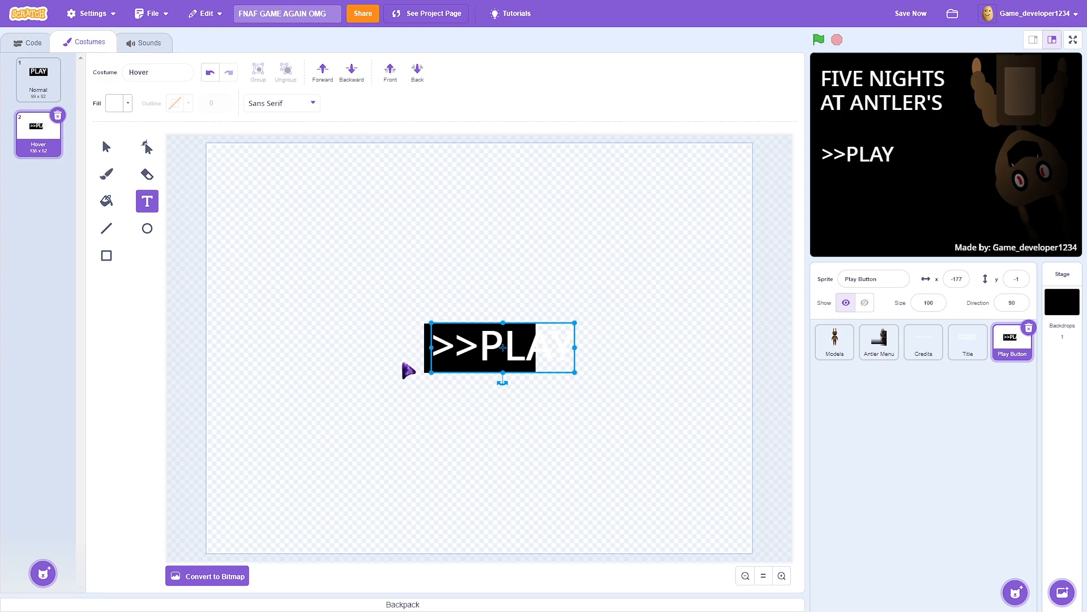
pyautogui.click(106, 148)
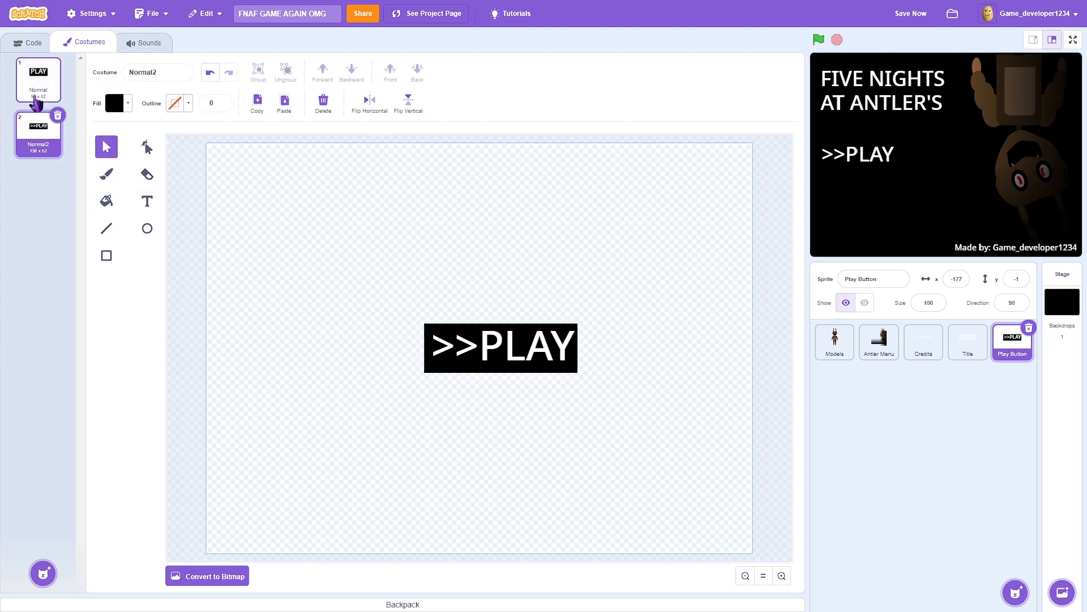
# Rename the >>PLAY costume from Normal2 to Hover
pyautogui.click(38, 80)
pyautogui.click(38, 133)
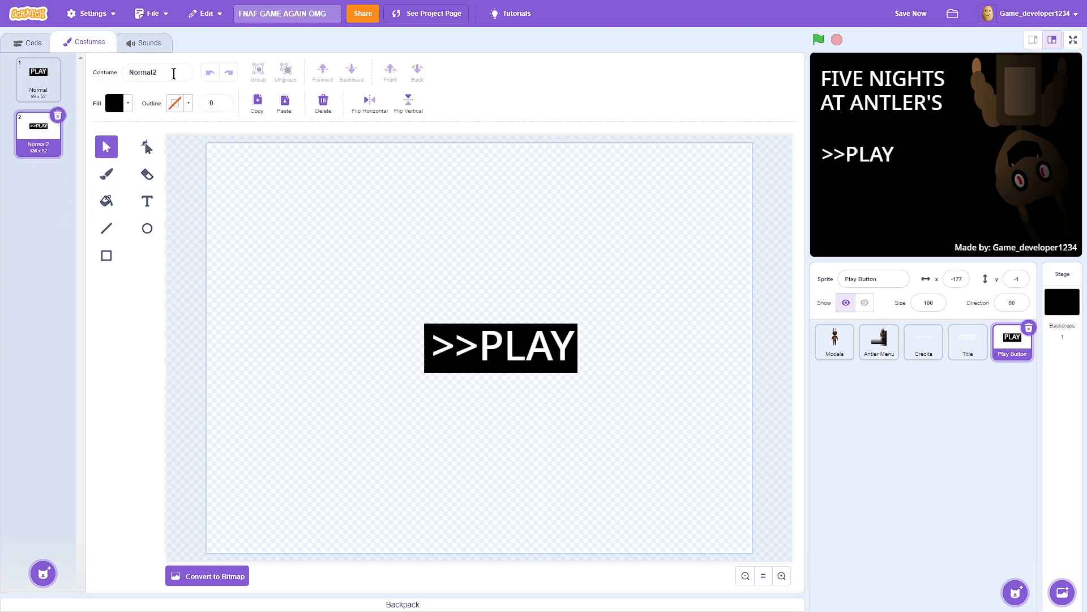
pyautogui.click(174, 74)
pyautogui.write('Hover')
pyautogui.press('Return')
# Compare the Normal and Hover costumes, return to the sprite's scripts, and save the project
pyautogui.click(50, 90)
pyautogui.click(30, 139)
pyautogui.click(24, 41)
pyautogui.click(902, 18)
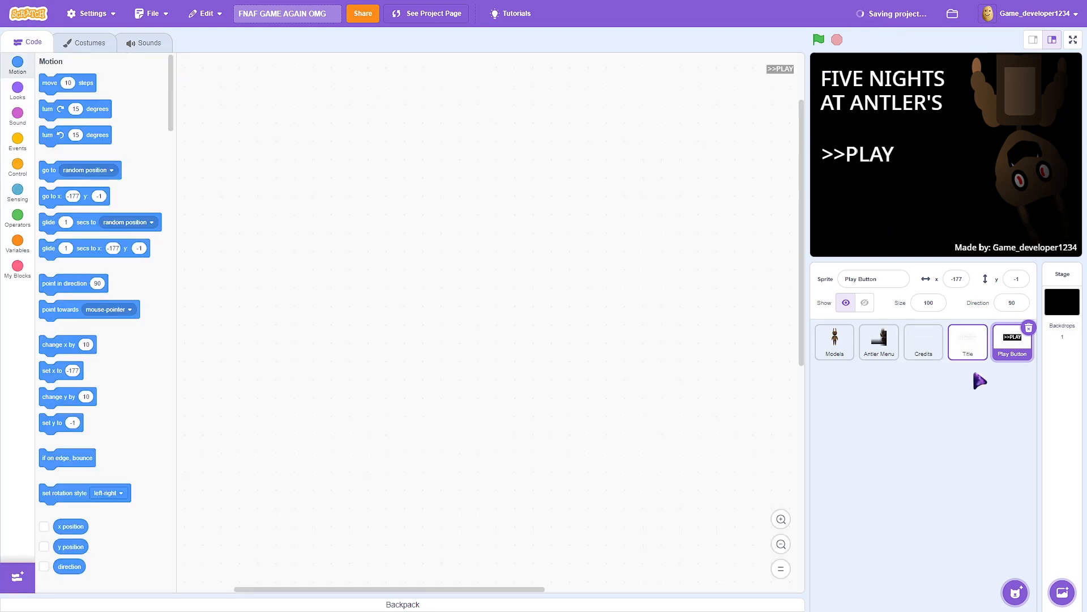
# Script the Play Button to show and go to x -177, y -1 when the green flag is clicked, and save the project
pyautogui.click(31, 144)
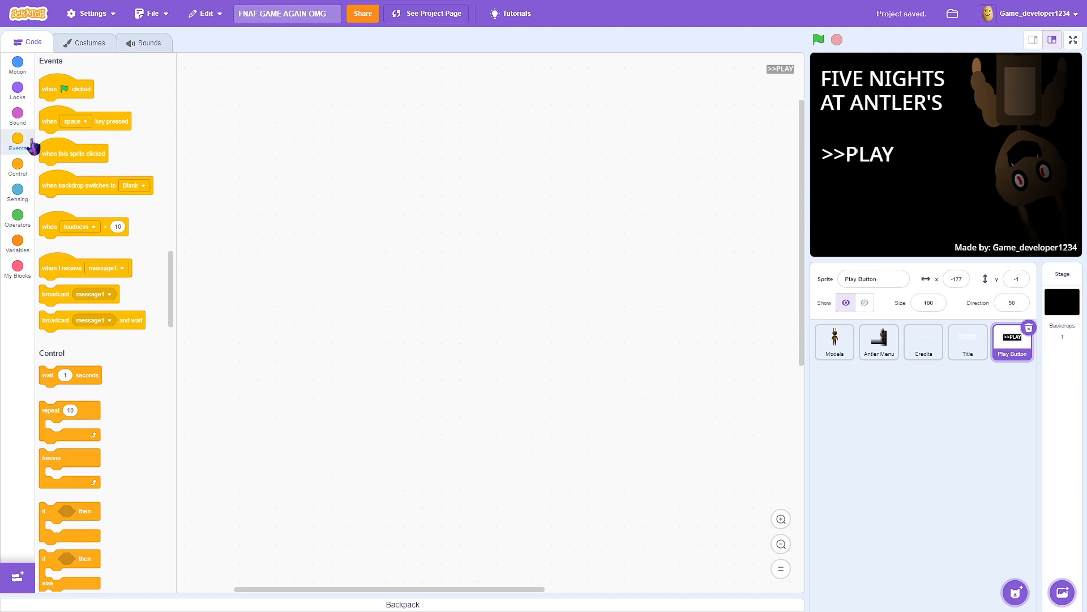
pyautogui.moveTo(68, 87); pyautogui.dragTo(235, 97)
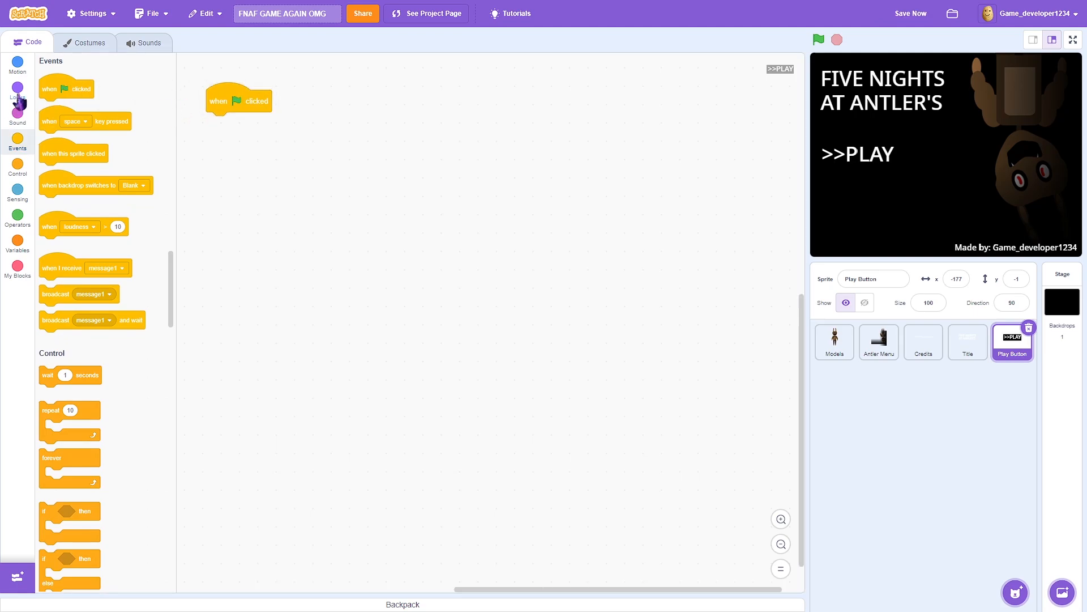
pyautogui.click(18, 91)
pyautogui.moveTo(49, 457); pyautogui.dragTo(218, 123)
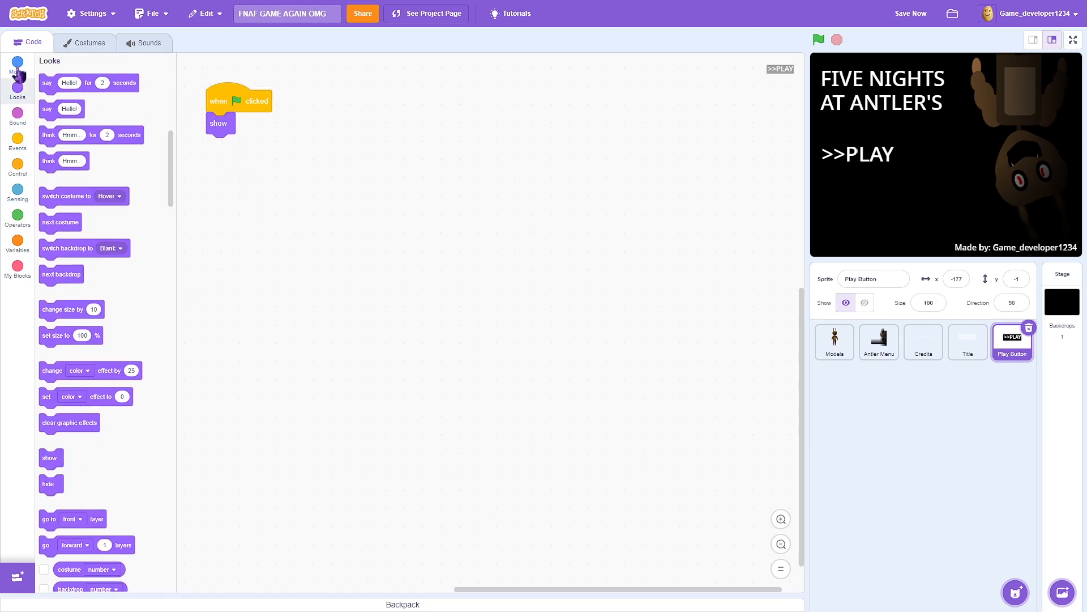
pyautogui.click(18, 64)
pyautogui.moveTo(48, 196); pyautogui.dragTo(213, 154)
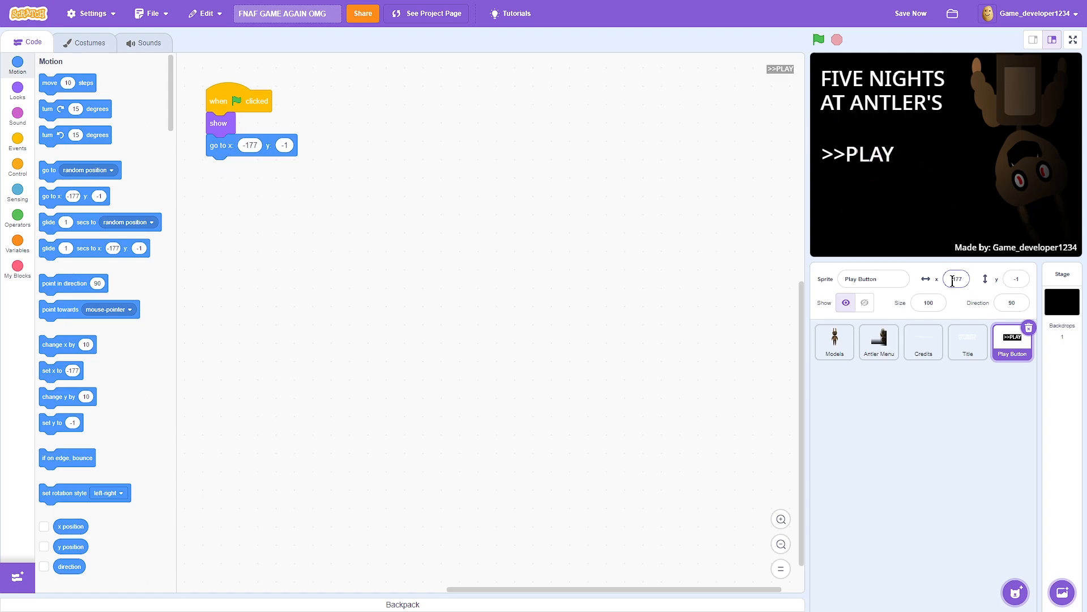
pyautogui.click(1016, 279)
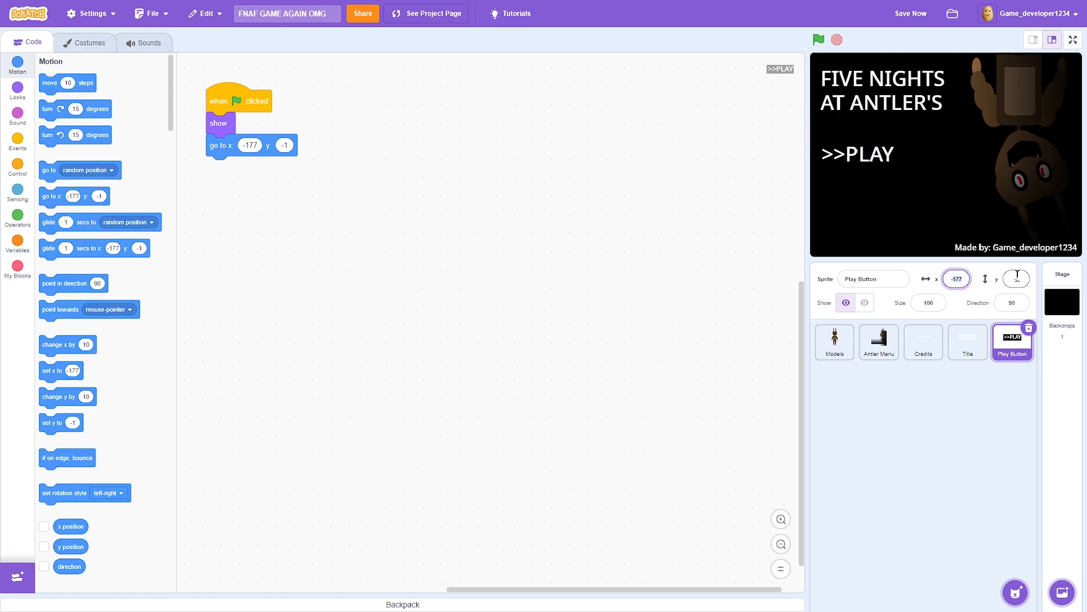
pyautogui.click(124, 224)
pyautogui.click(283, 240)
pyautogui.click(911, 13)
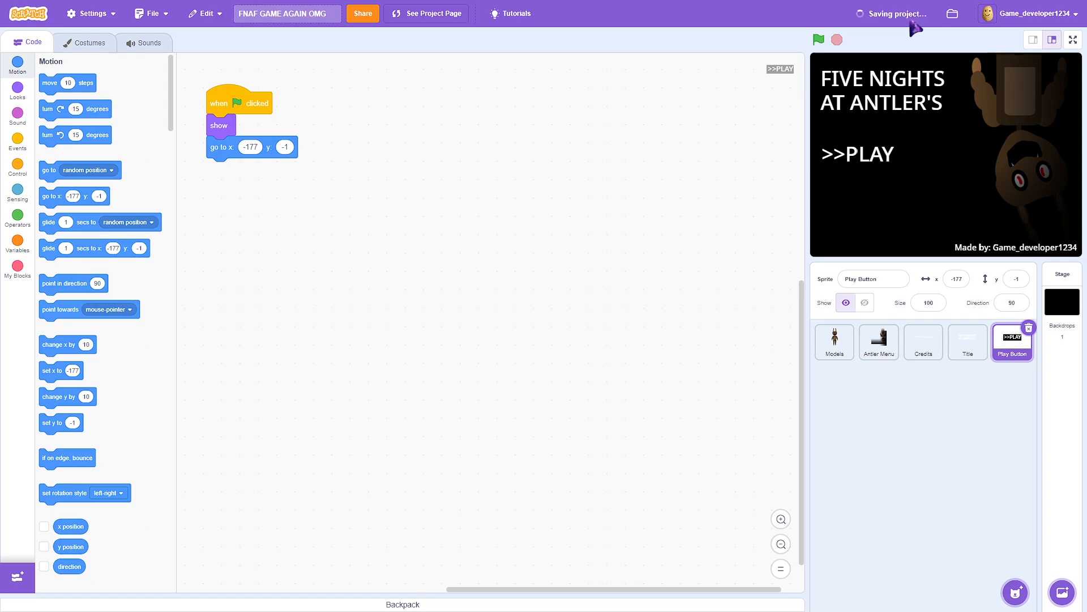
# Append a switch costume to Normal block to the Play Button's green flag script, save the project and run it
pyautogui.click(17, 95)
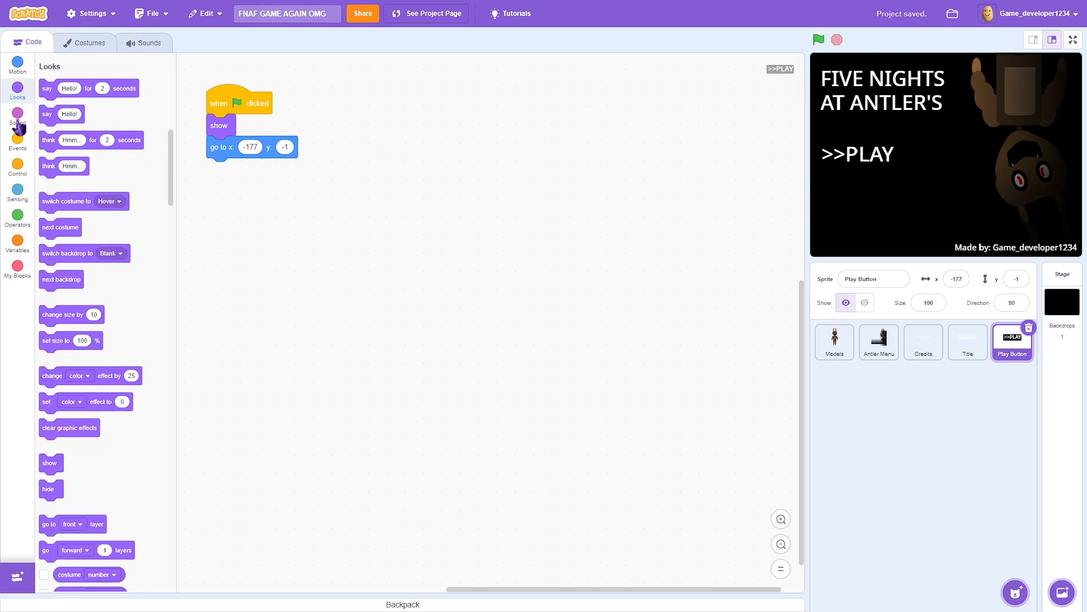
pyautogui.moveTo(67, 187); pyautogui.dragTo(235, 169)
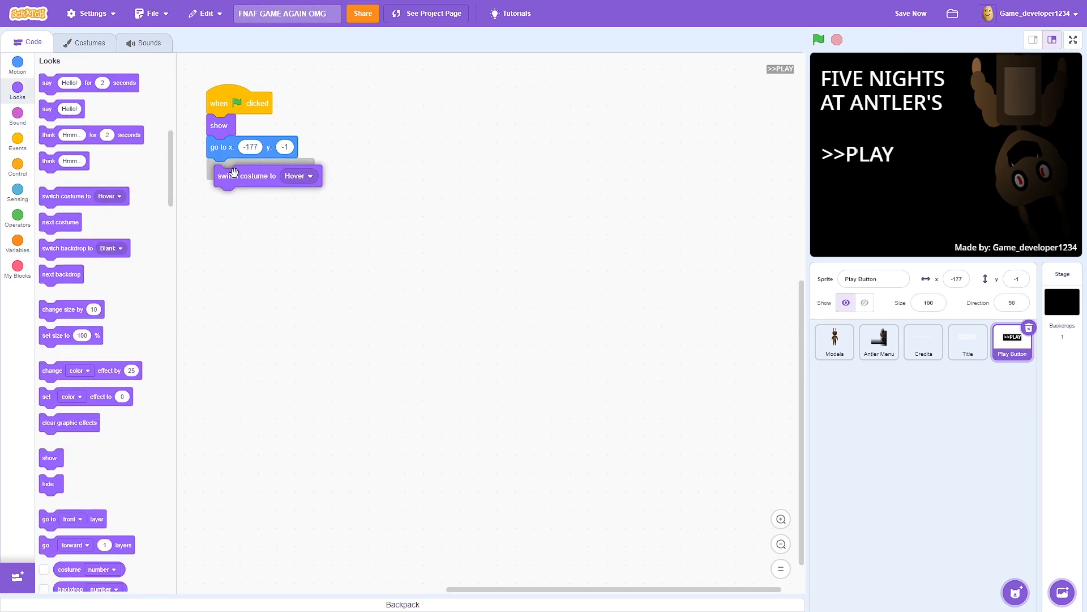
pyautogui.click(294, 169)
pyautogui.click(283, 194)
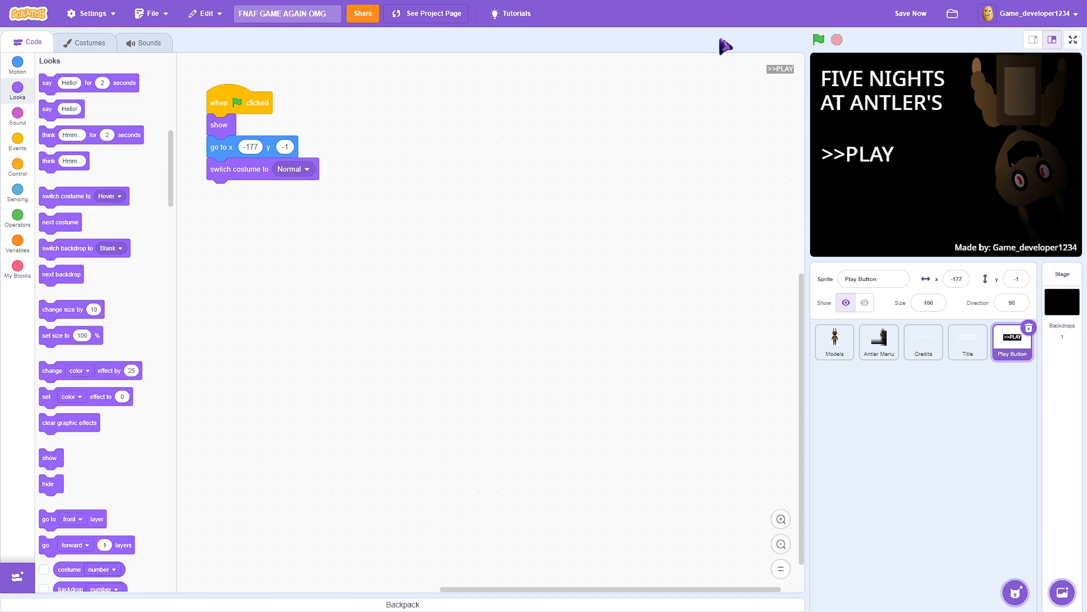
pyautogui.click(910, 13)
pyautogui.click(819, 39)
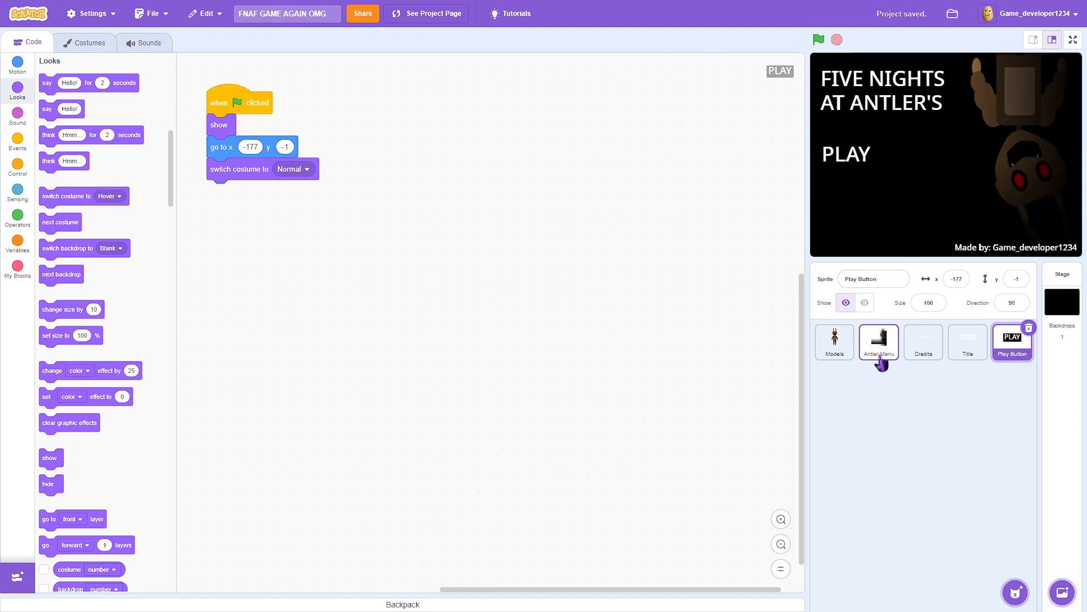
# Set the y value in the Play Button's go to block to 0 and save the project
pyautogui.click(967, 351)
pyautogui.click(1019, 354)
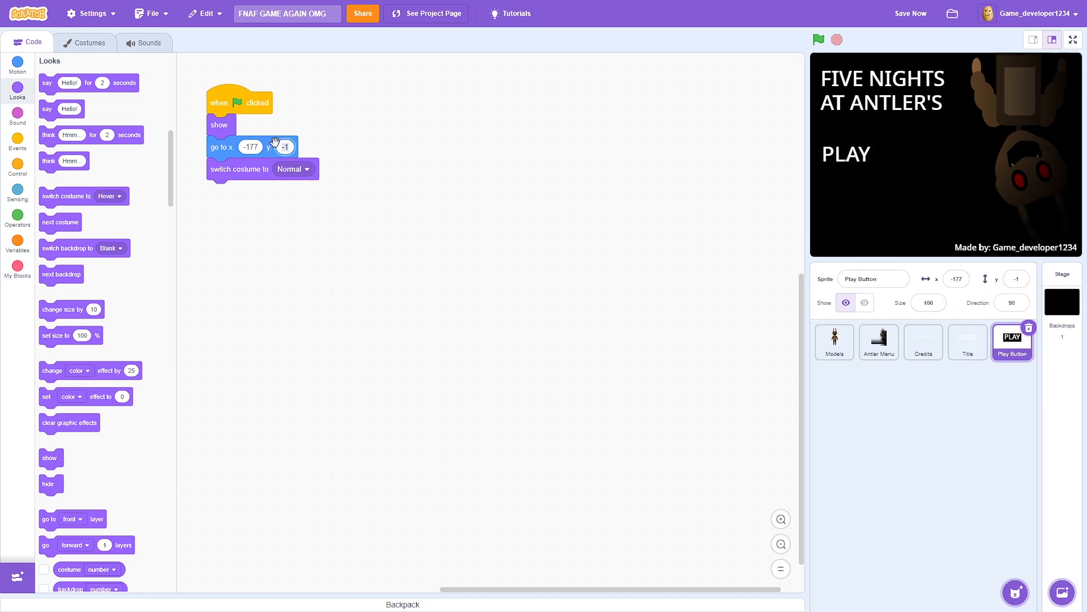
pyautogui.click(913, 14)
# Append a forever loop holding an if-else block with the condition touching mouse-pointer
pyautogui.click(34, 145)
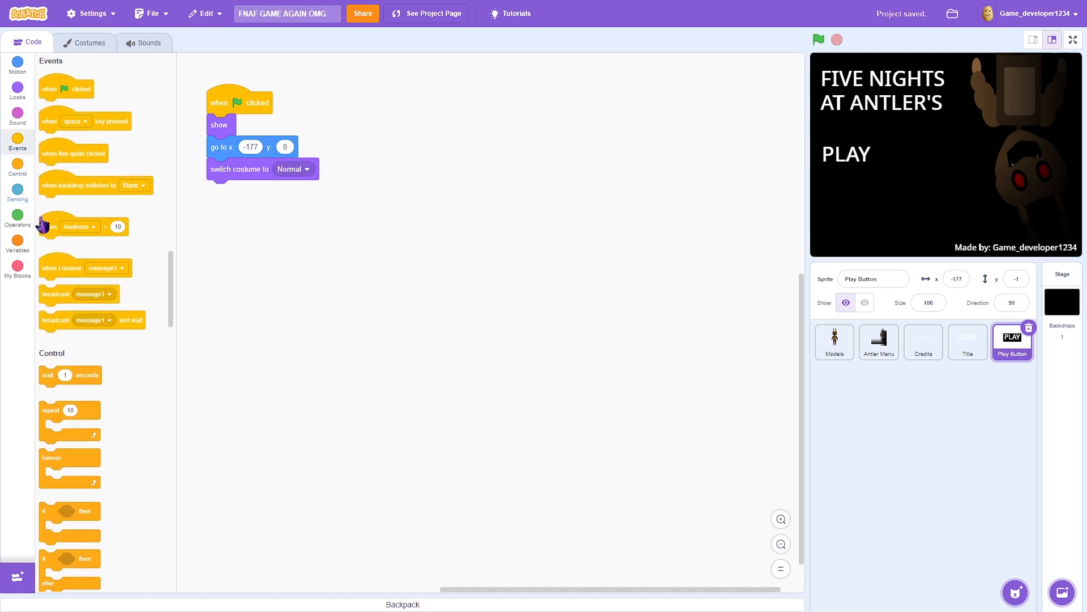
pyautogui.moveTo(71, 456); pyautogui.dragTo(239, 190)
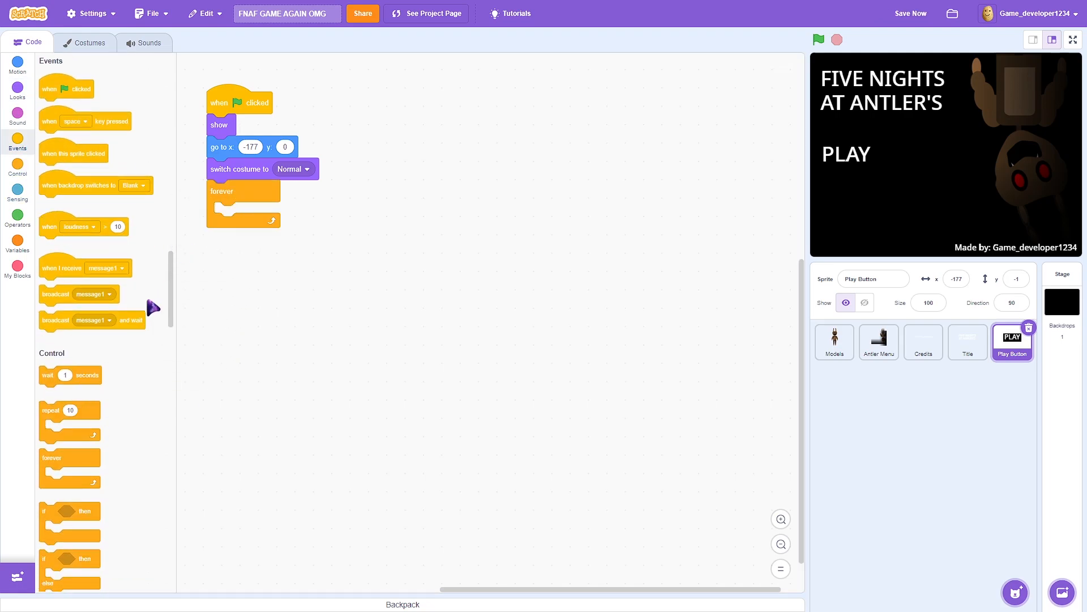
pyautogui.scroll(-3, 151, 305)
pyautogui.moveTo(77, 407); pyautogui.dragTo(248, 235)
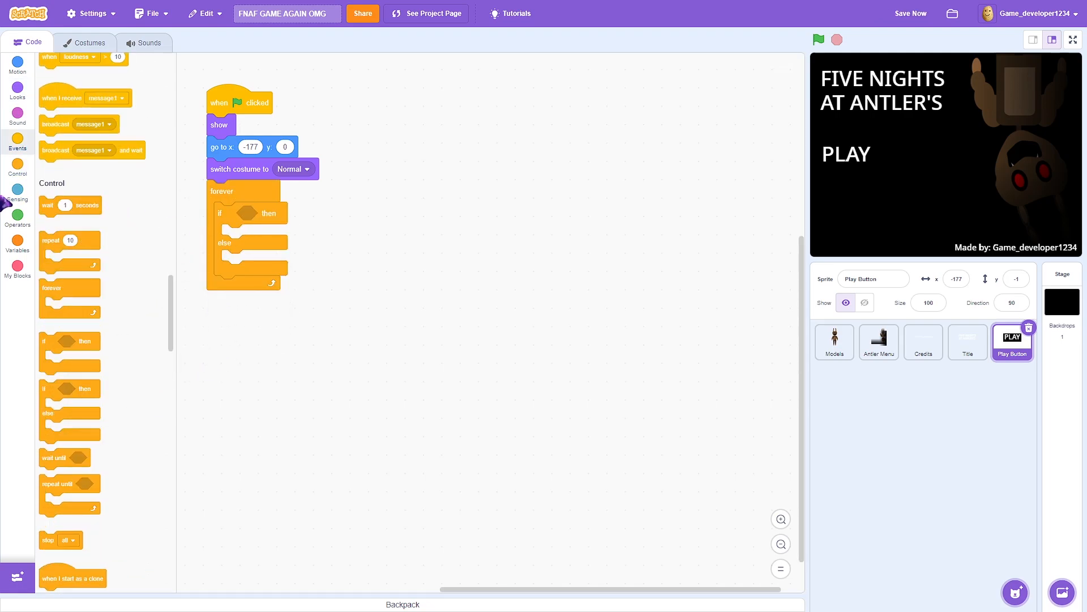
pyautogui.click(19, 195)
pyautogui.moveTo(60, 81); pyautogui.dragTo(255, 214)
# Make the if branch switch the costume to Hover and the else branch switch it to Normal
pyautogui.click(21, 73)
pyautogui.click(8, 102)
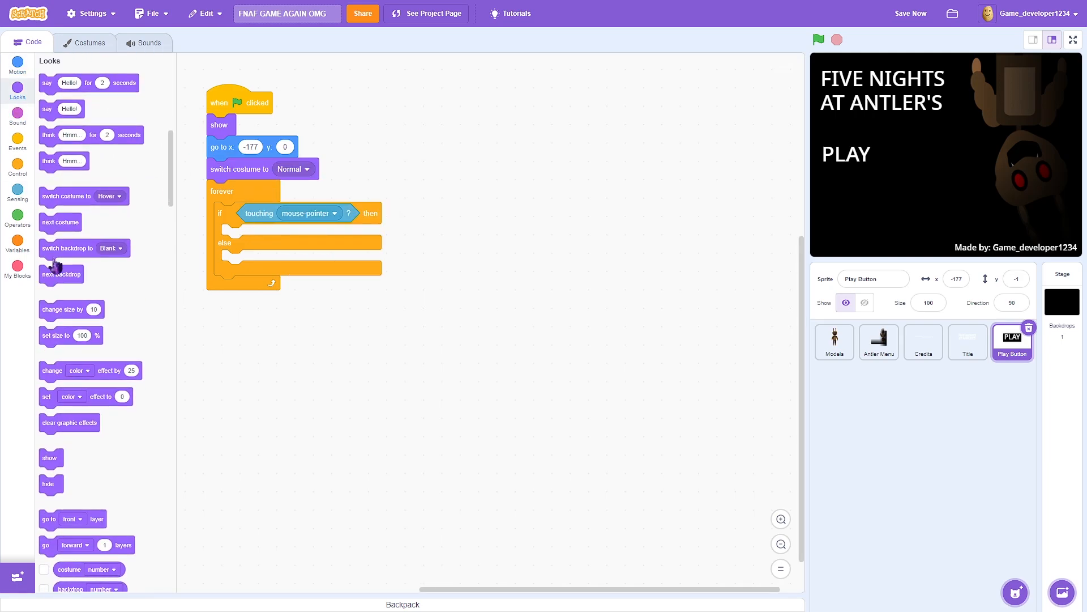
pyautogui.moveTo(57, 197); pyautogui.dragTo(249, 272)
pyautogui.click(306, 272)
pyautogui.click(292, 305)
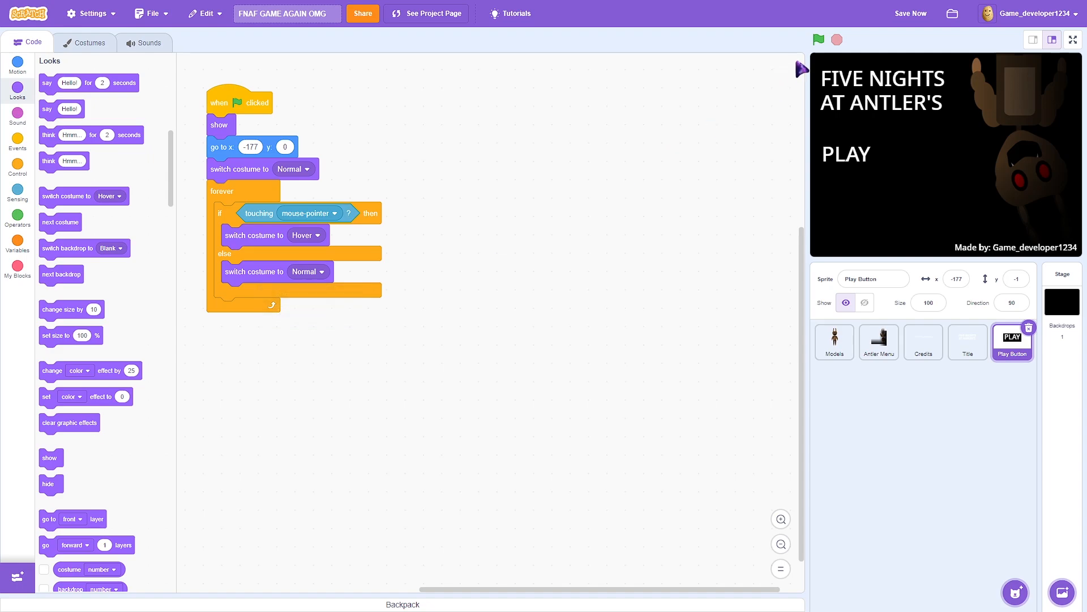
# Run the project and test the Play Button's hover effect in full-screen view
pyautogui.click(818, 40)
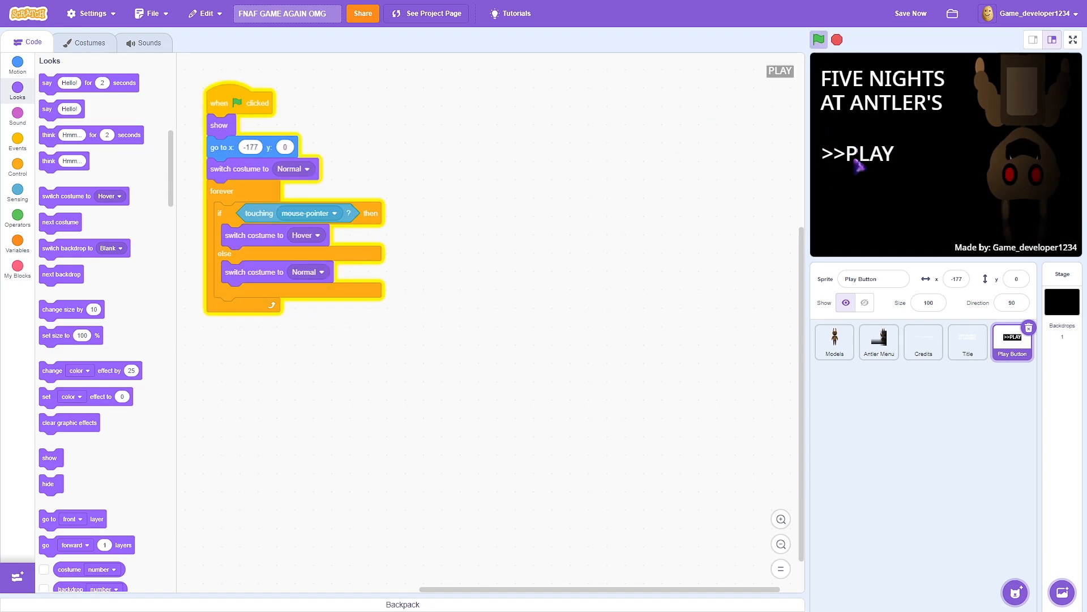
pyautogui.click(1073, 40)
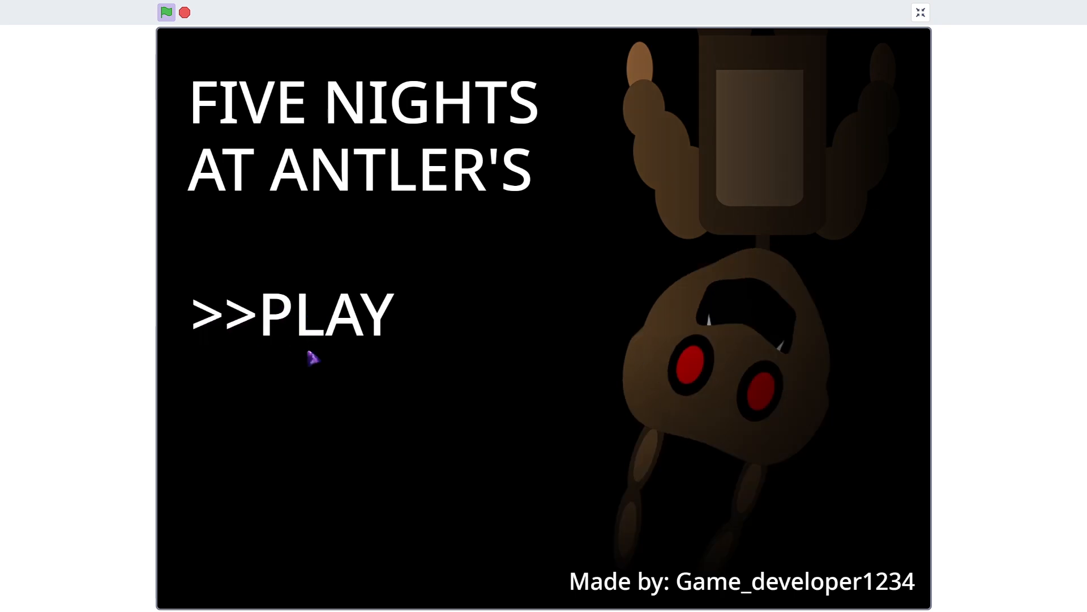
pyautogui.click(922, 14)
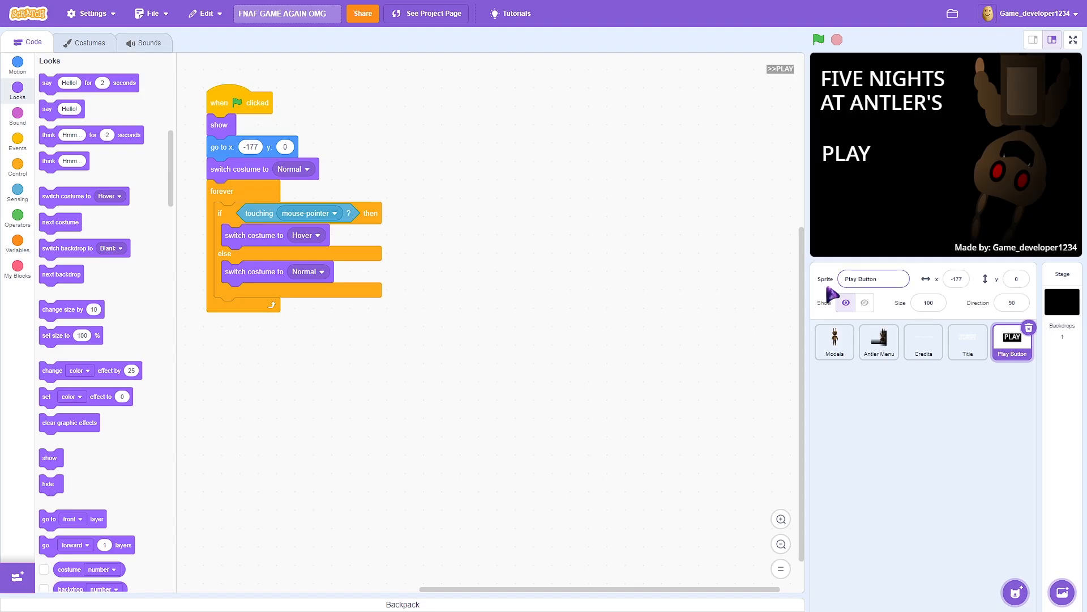
# Nest an if block with the condition mouse down? beneath the switch costume to Hover block
pyautogui.moveTo(249, 334); pyautogui.dragTo(347, 314)
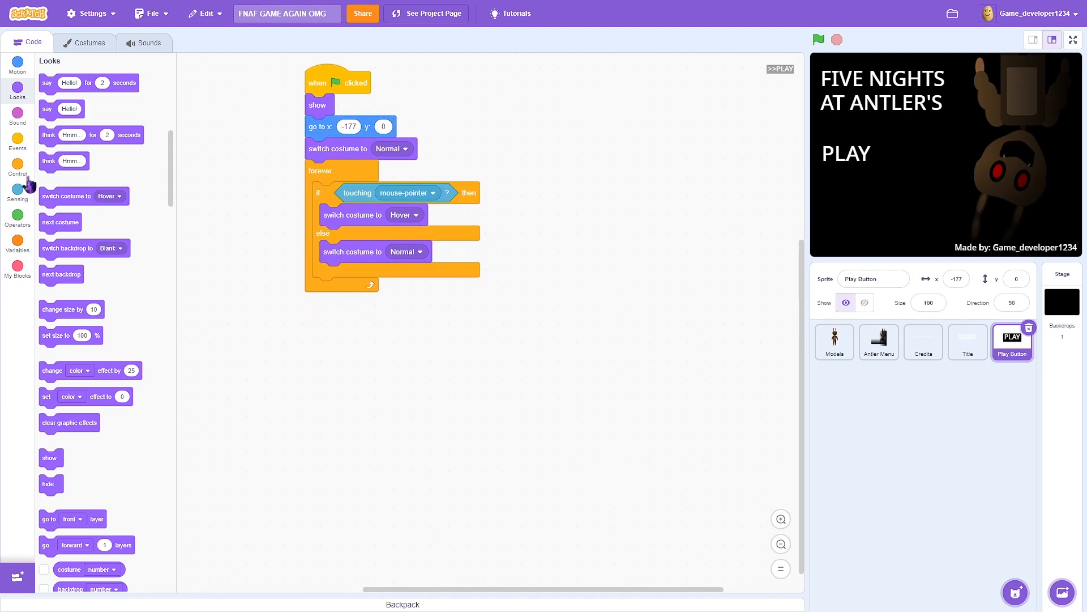
pyautogui.click(17, 165)
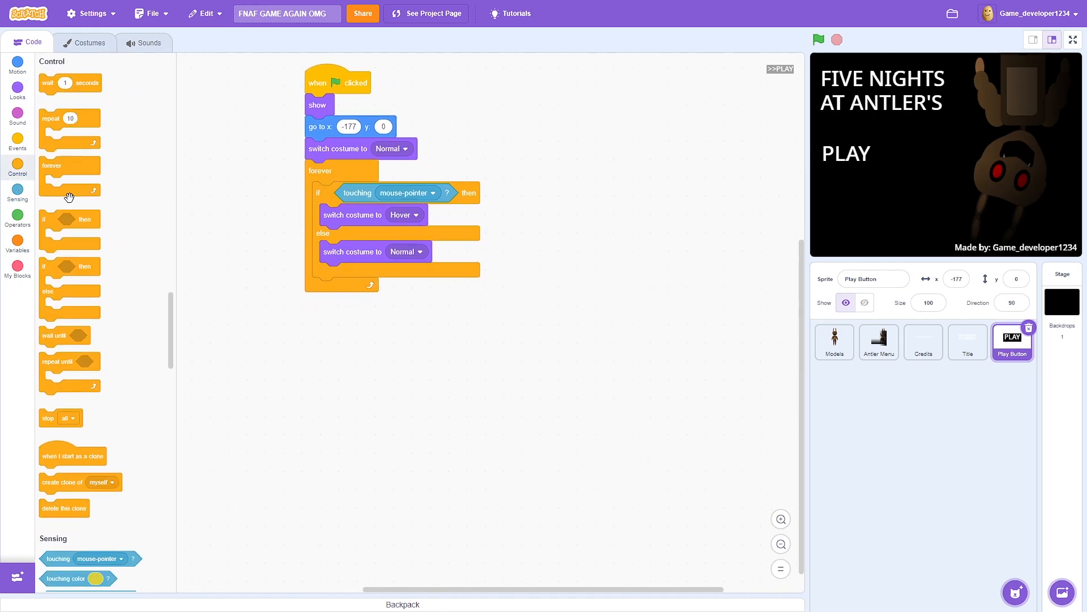
pyautogui.moveTo(68, 221); pyautogui.dragTo(362, 226)
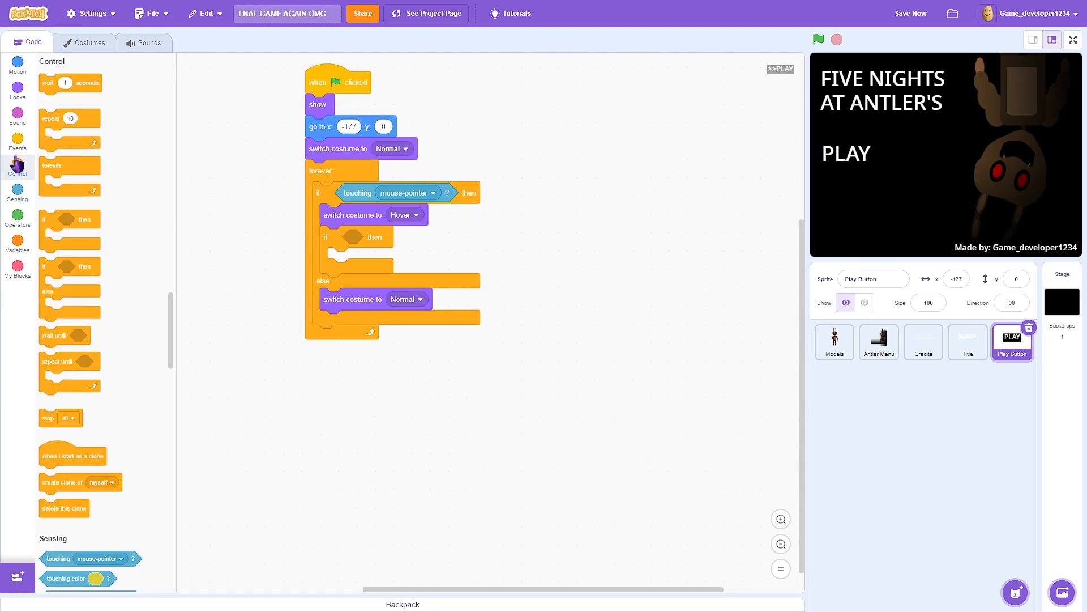
pyautogui.click(17, 141)
pyautogui.click(18, 192)
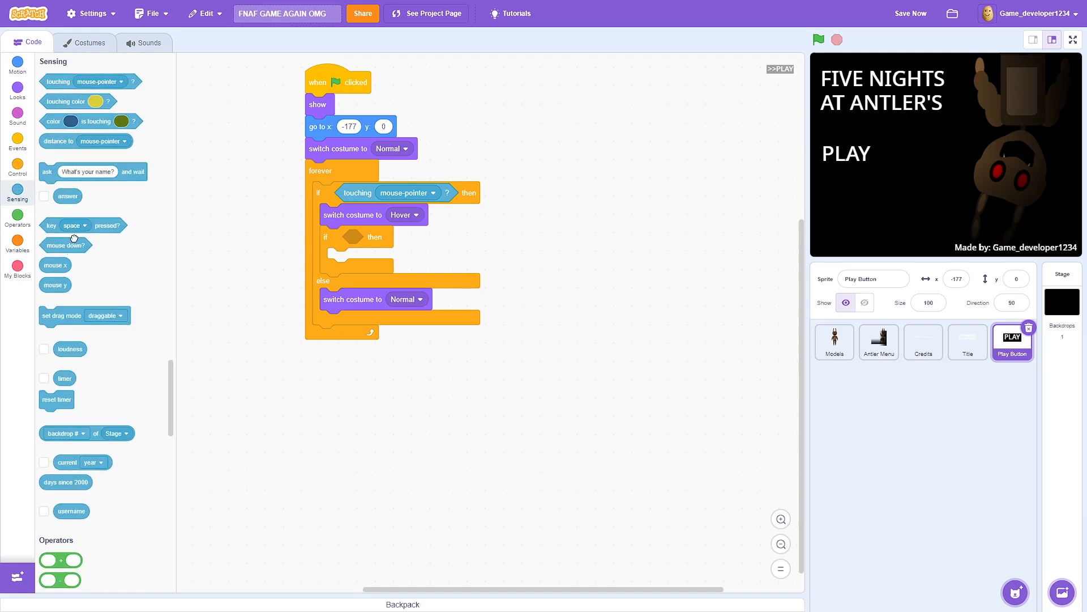
pyautogui.moveTo(73, 238); pyautogui.dragTo(342, 244)
# Put a broadcast block with the new message GameStart inside the mouse down check and save the project
pyautogui.click(31, 152)
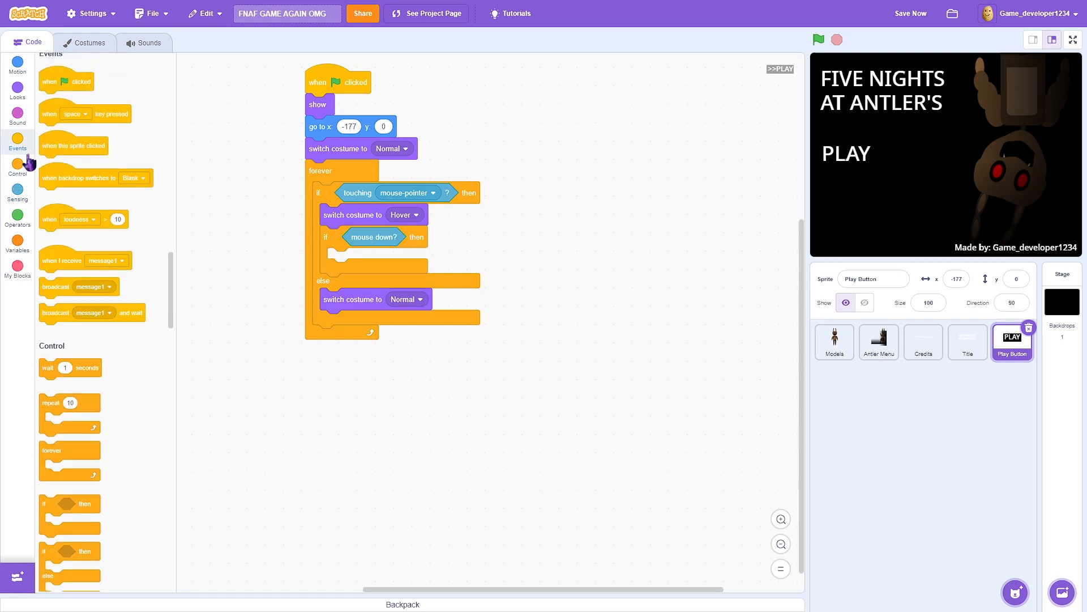
pyautogui.moveTo(71, 294); pyautogui.dragTo(385, 263)
pyautogui.click(387, 261)
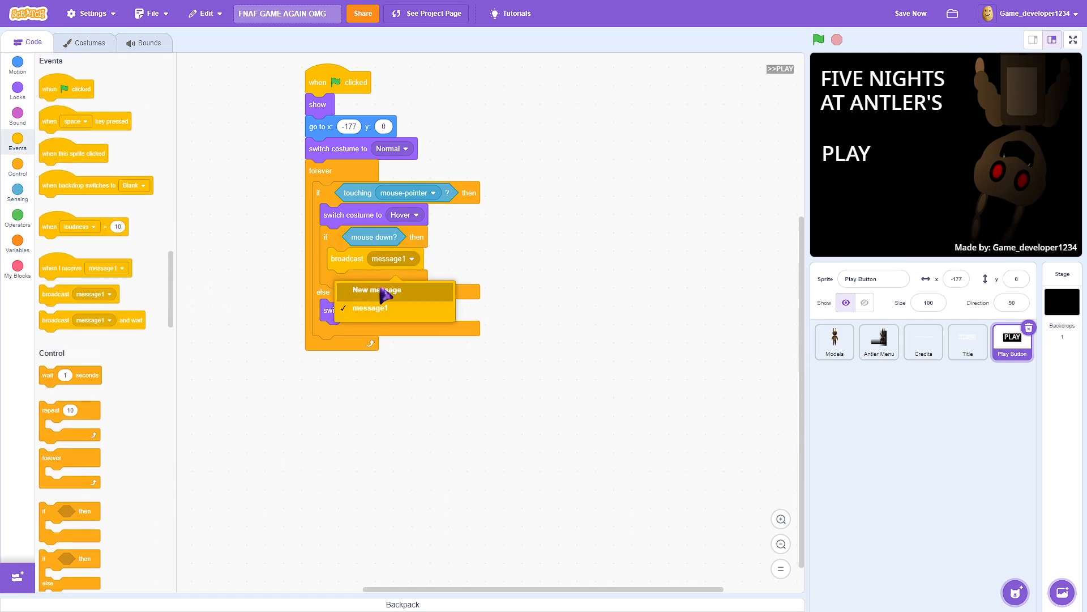
pyautogui.click(374, 306)
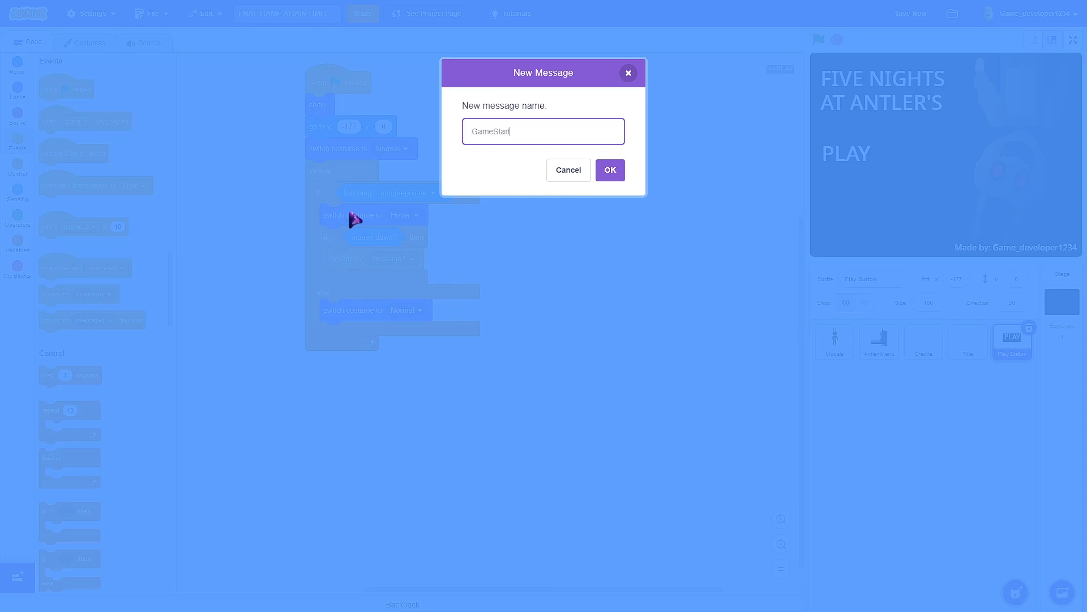
pyautogui.click(609, 172)
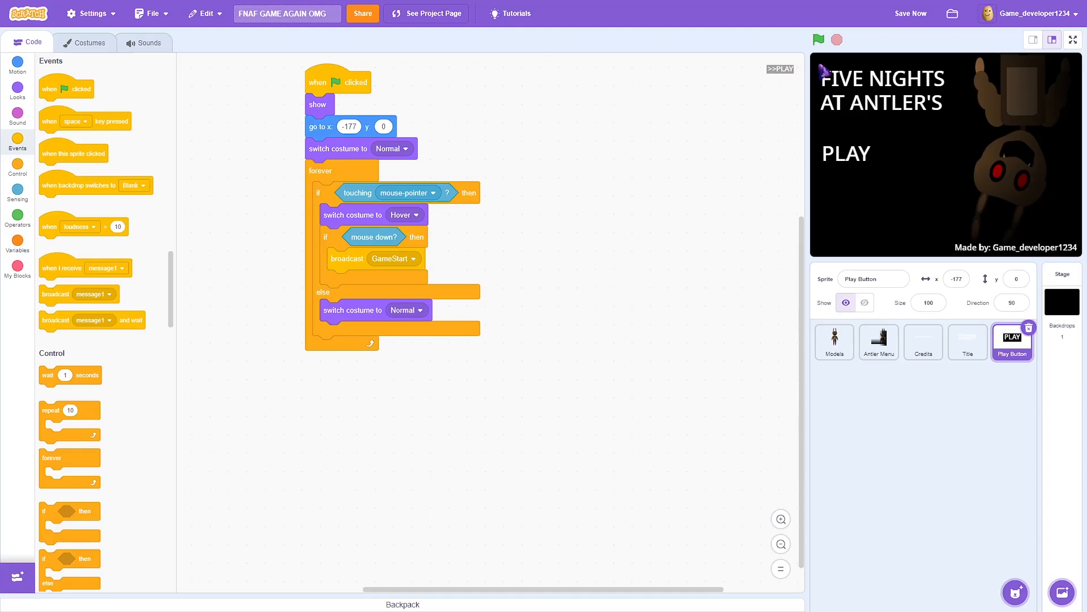
pyautogui.click(913, 14)
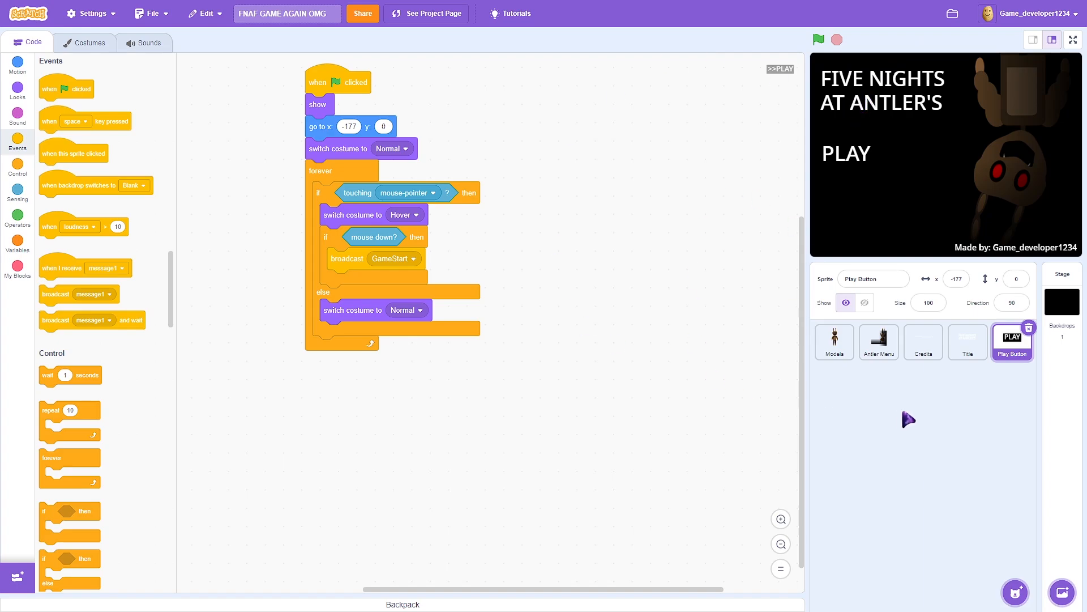
# Add a script that hides the Play Button when it receives GameStart, and copy it to the Antler Menu sprite
pyautogui.scroll(2, 453, 294)
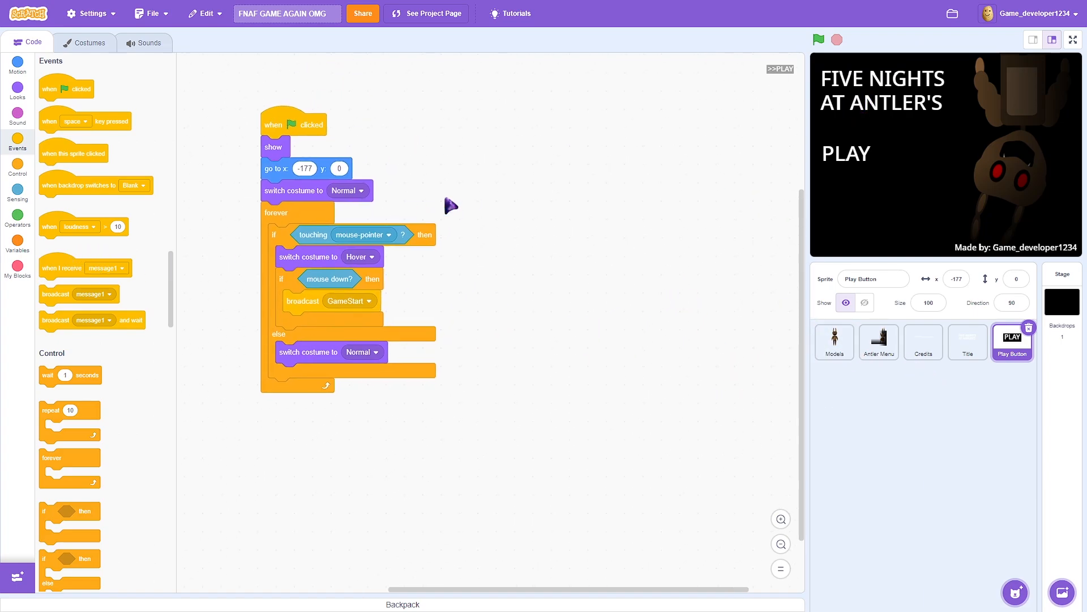
pyautogui.moveTo(451, 205); pyautogui.dragTo(476, 152)
pyautogui.click(529, 153)
pyautogui.click(499, 197)
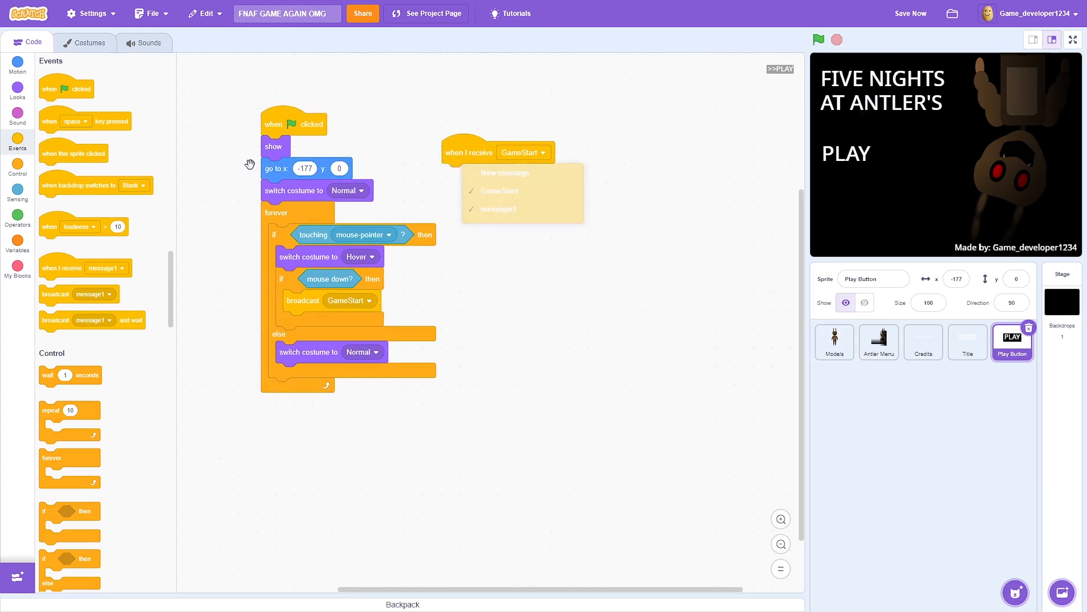
pyautogui.click(17, 91)
pyautogui.moveTo(51, 432); pyautogui.dragTo(884, 361)
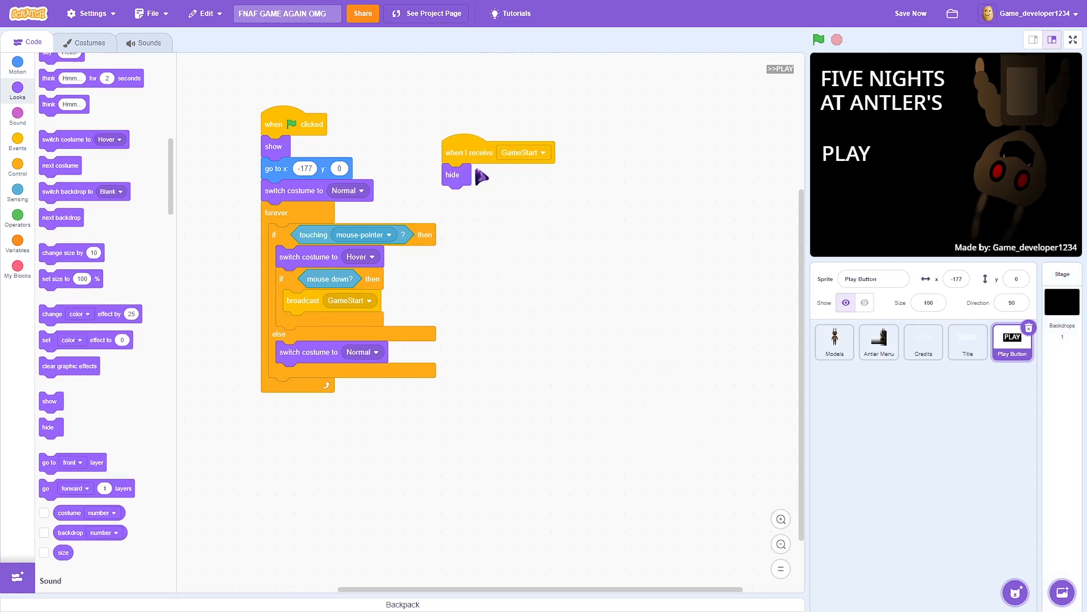
# Copy the GameStart hide script to the Credits and Title sprites, run the project and save it
pyautogui.moveTo(462, 145); pyautogui.dragTo(920, 354)
pyautogui.moveTo(479, 160); pyautogui.dragTo(970, 364)
pyautogui.click(818, 39)
pyautogui.click(910, 14)
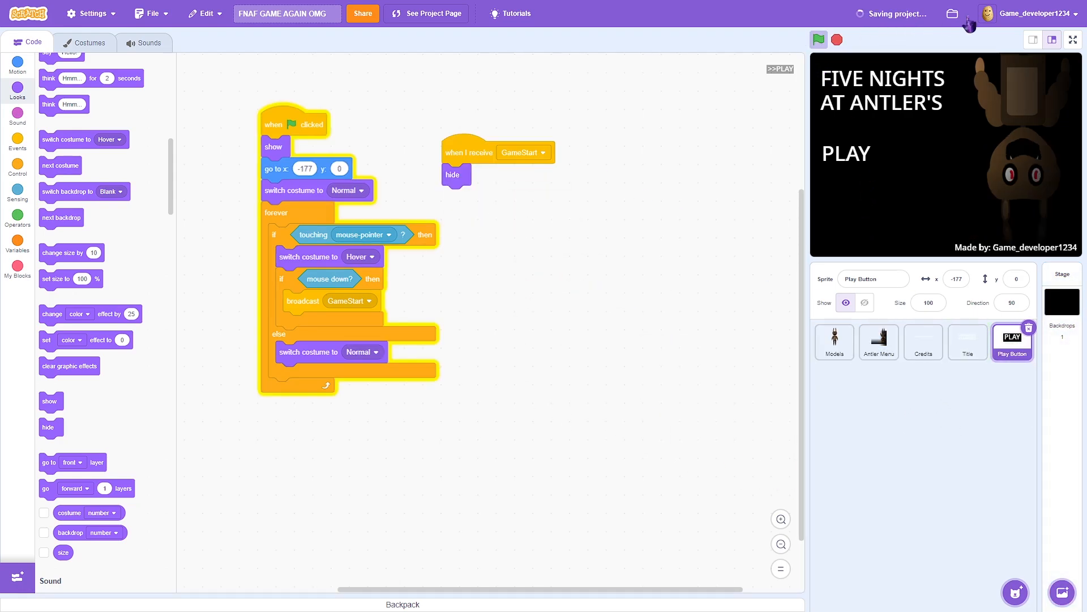
# Test starting the game from the Play Button twice in full-screen view, stopping the project after each try
pyautogui.click(1074, 40)
pyautogui.click(317, 333)
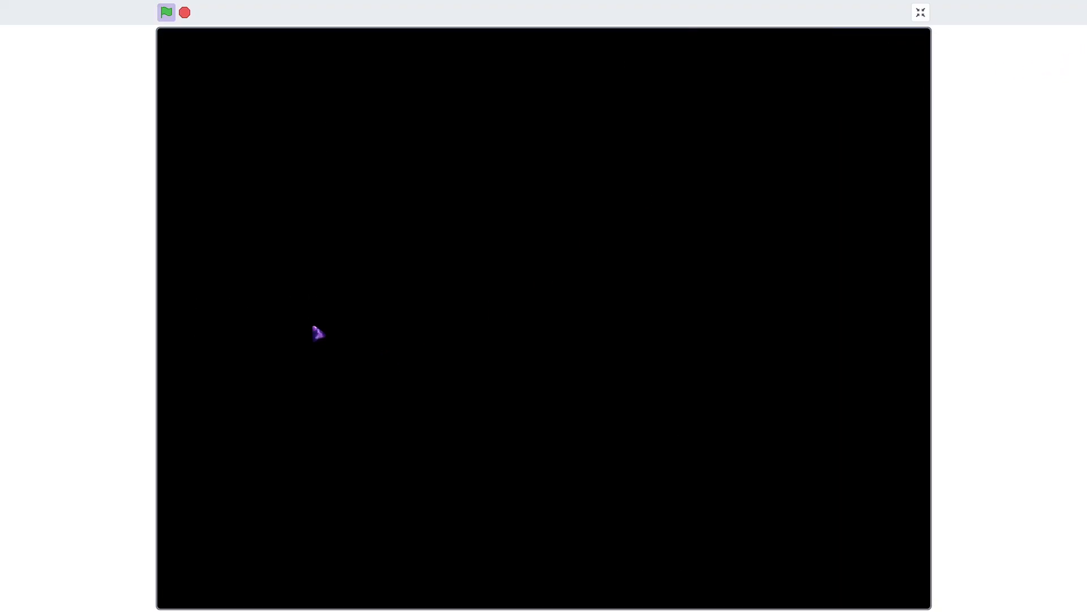
pyautogui.click(920, 13)
pyautogui.click(837, 40)
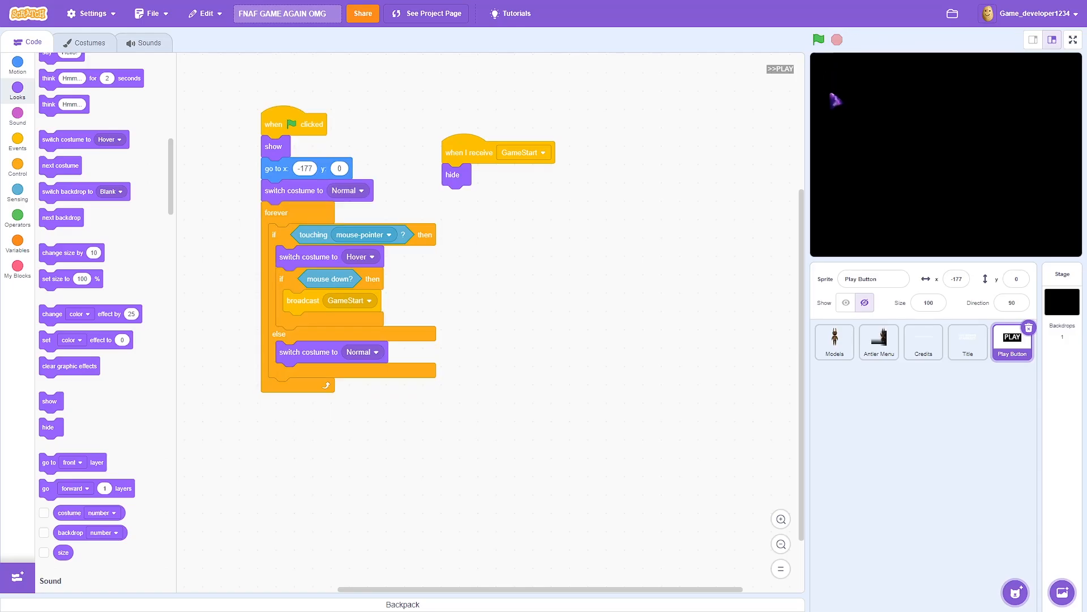
pyautogui.click(819, 40)
pyautogui.click(1072, 39)
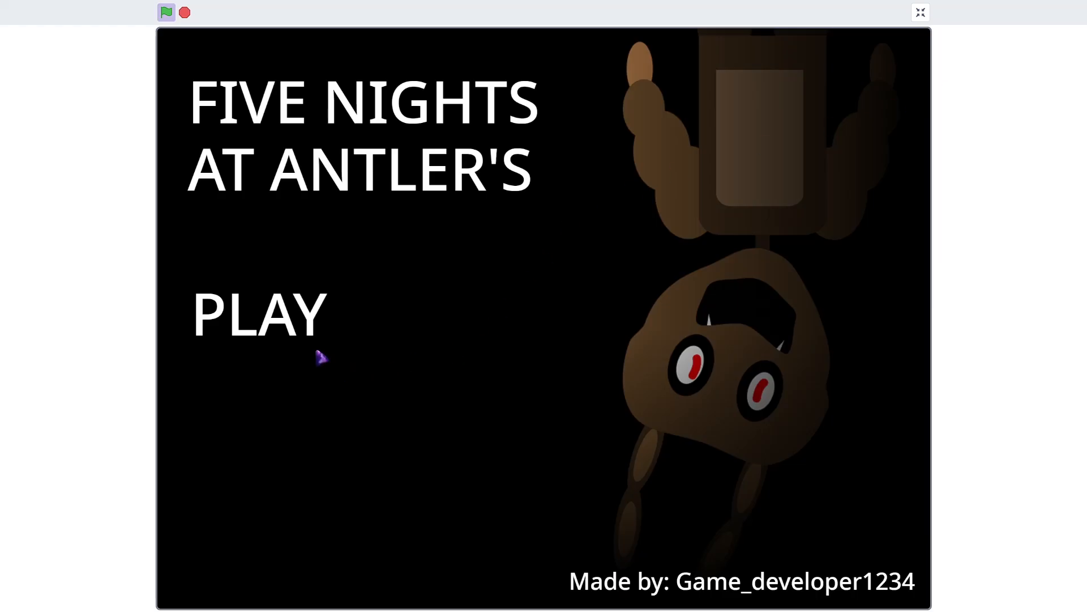
pyautogui.click(317, 336)
pyautogui.click(920, 13)
pyautogui.click(837, 40)
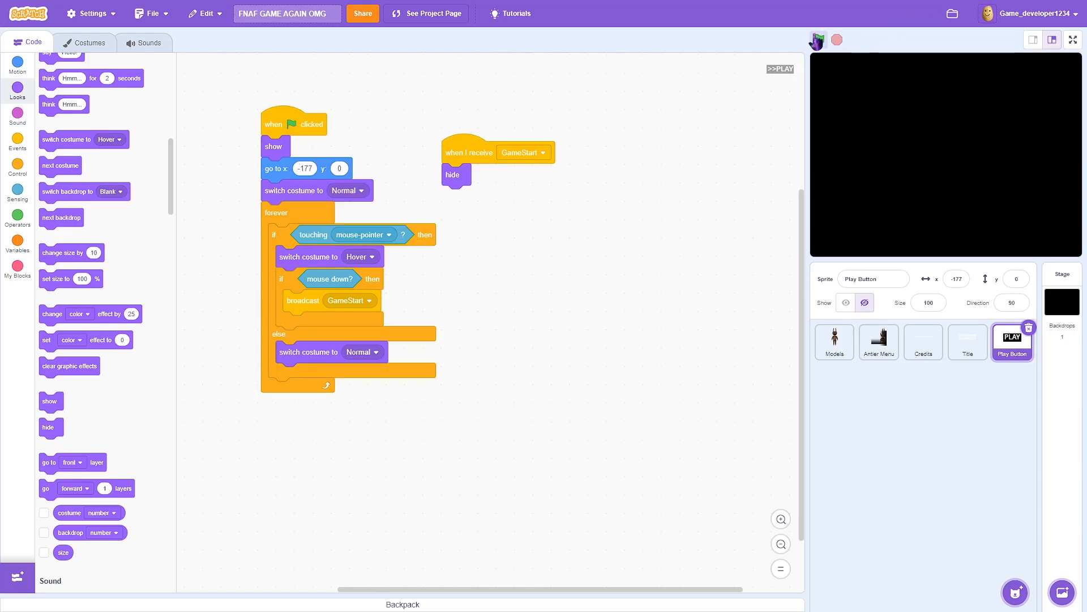
# Test the Play Button twice more on the small stage and stop the project each time
pyautogui.click(817, 41)
pyautogui.click(846, 155)
pyautogui.click(837, 39)
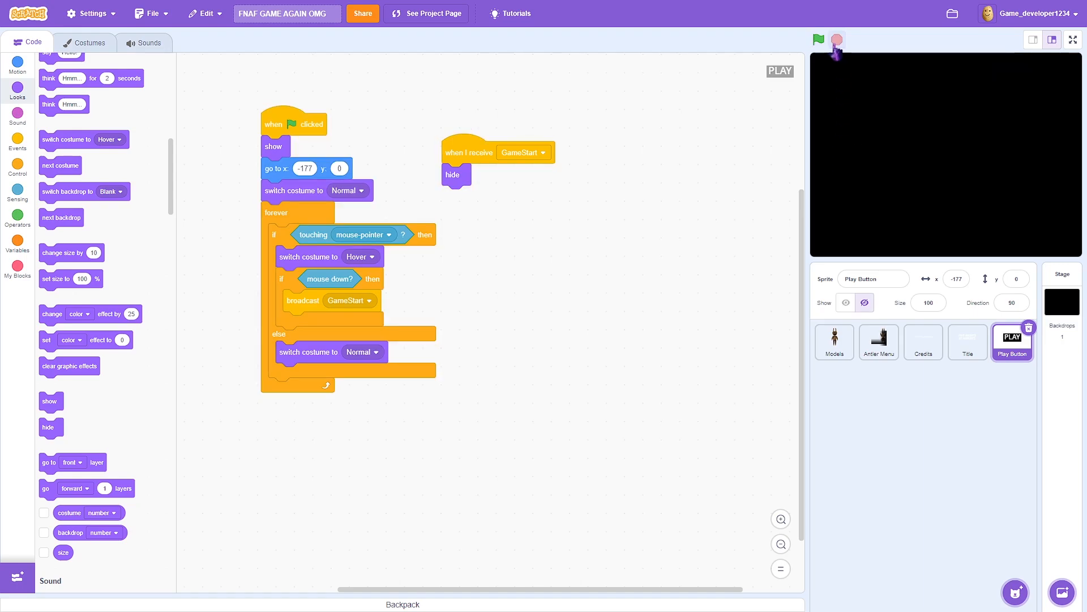
pyautogui.click(819, 39)
pyautogui.click(881, 153)
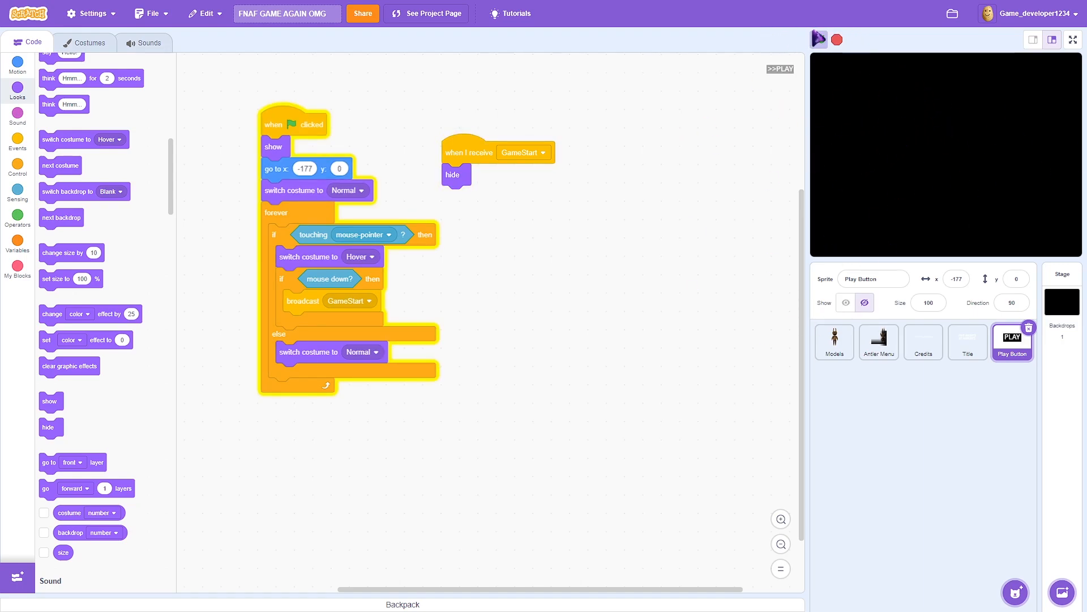
pyautogui.click(837, 40)
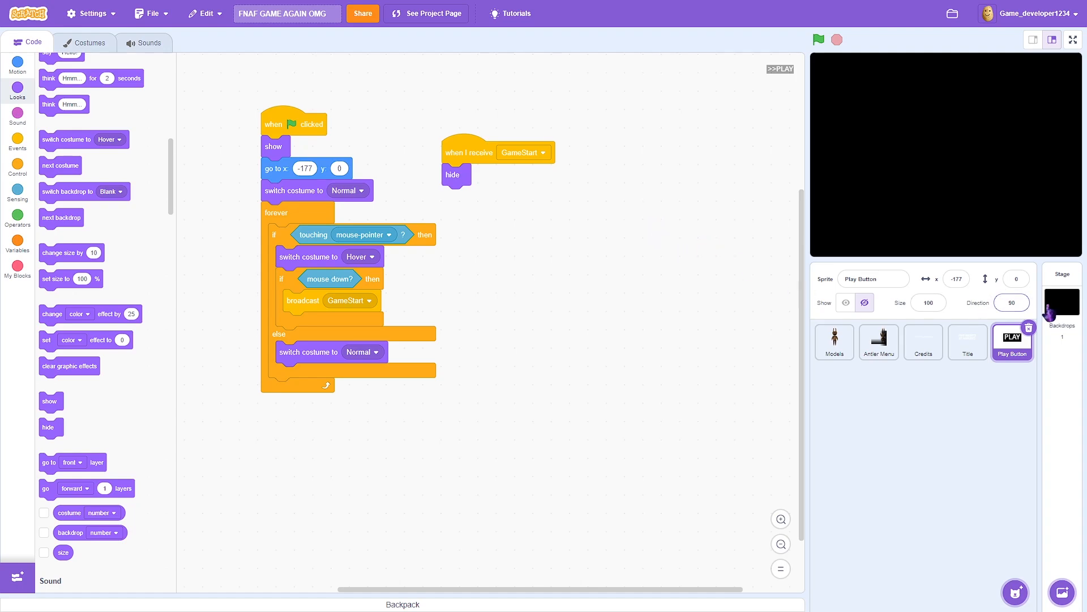
# Check the copied GameStart hide scripts in the Credits and Title sprites
pyautogui.click(927, 350)
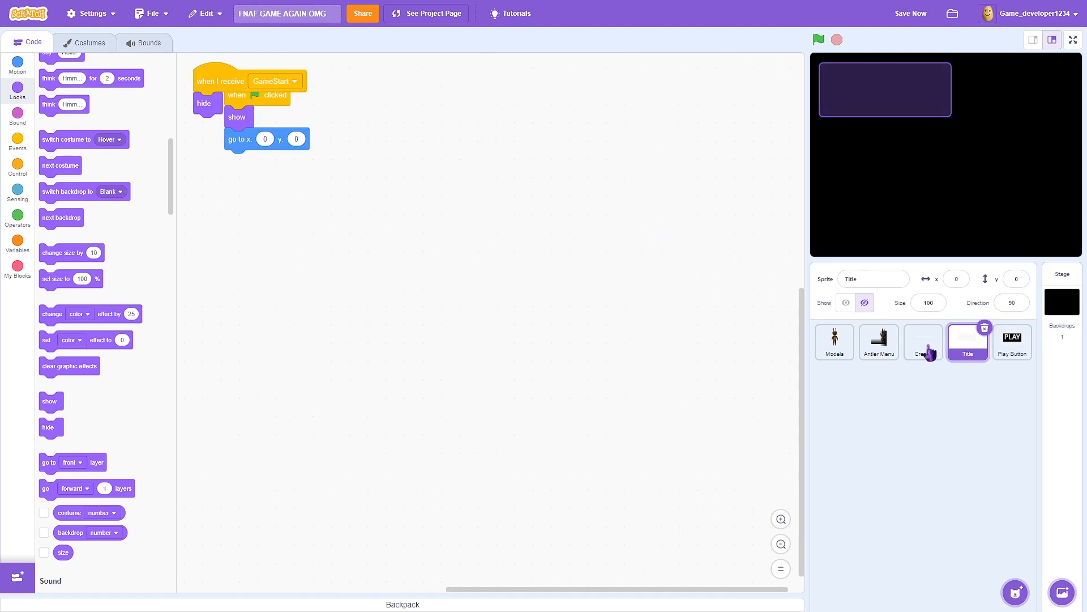
pyautogui.click(963, 351)
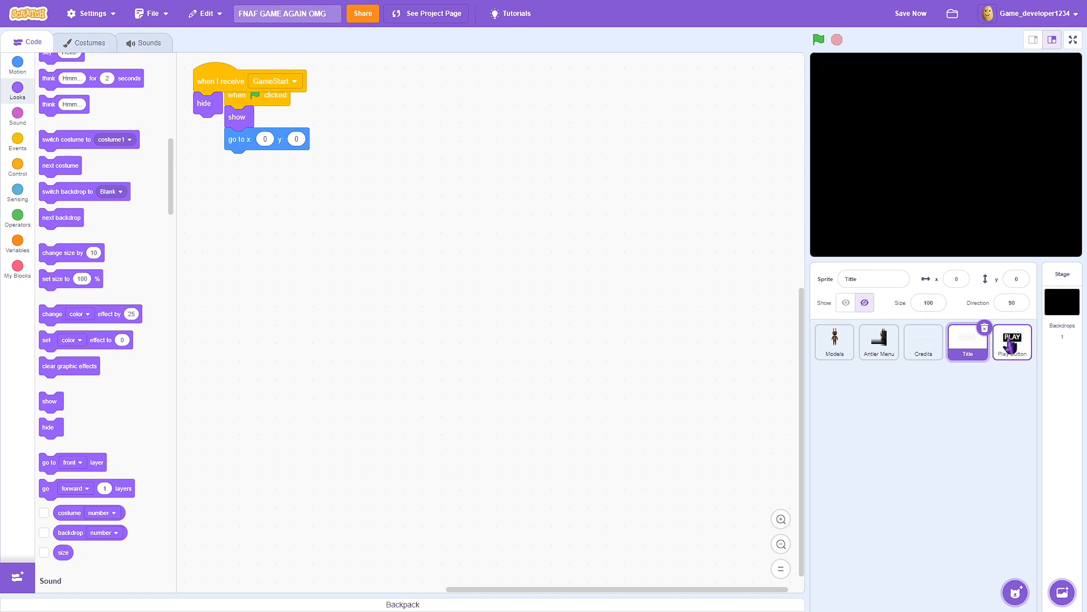
# Duplicate the Play Button sprite and save the project
pyautogui.click(1008, 340)
pyautogui.rightClick(1009, 351)
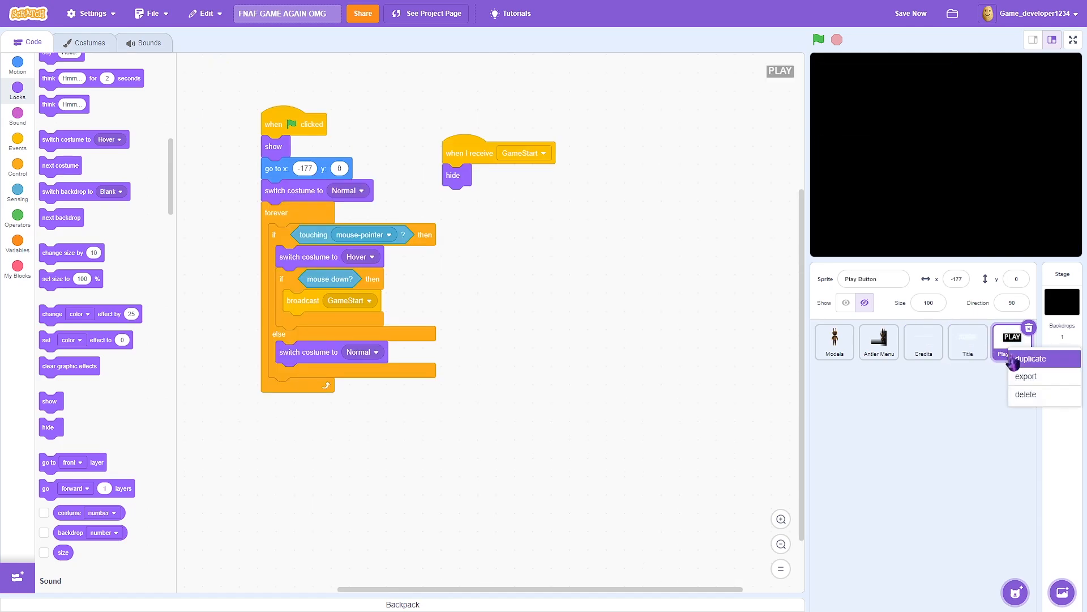
pyautogui.click(1014, 360)
pyautogui.click(819, 39)
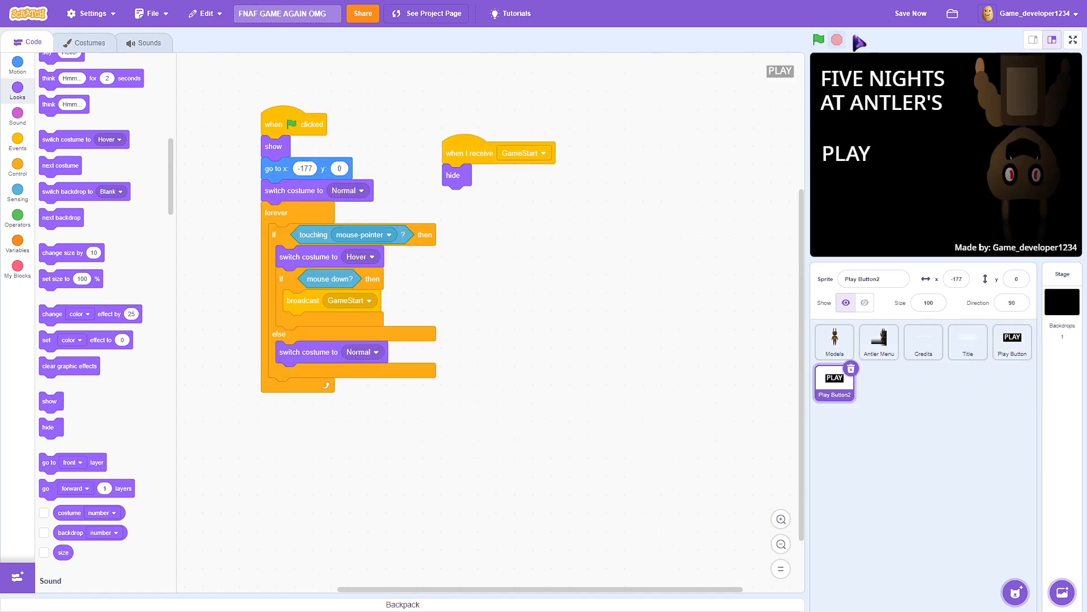
pyautogui.click(913, 15)
# Rename the duplicated Play Button2 sprite as Settings
pyautogui.click(843, 281)
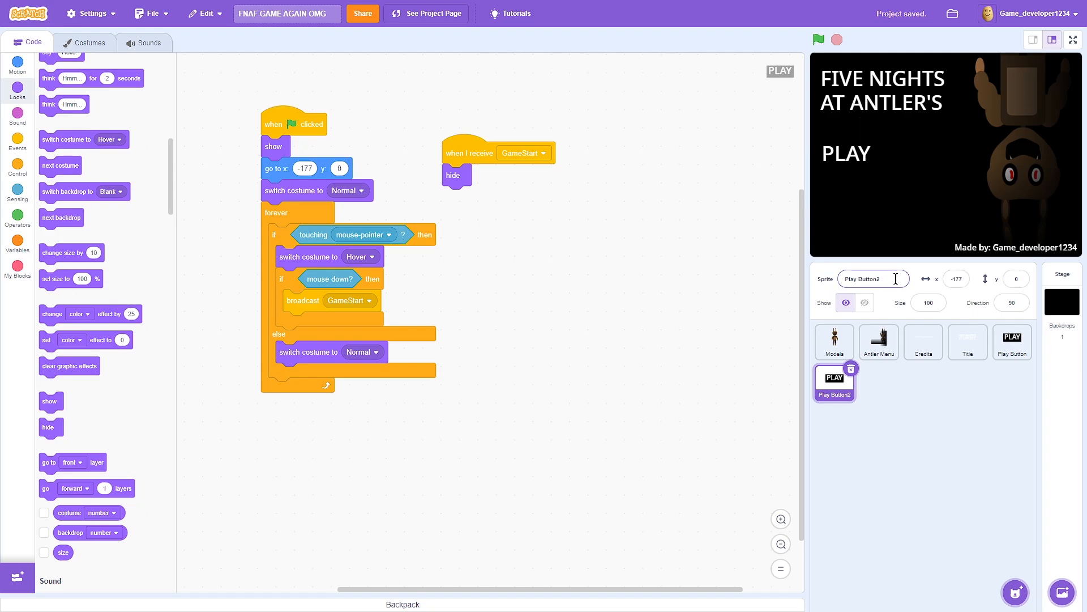
pyautogui.press('BackSpace')
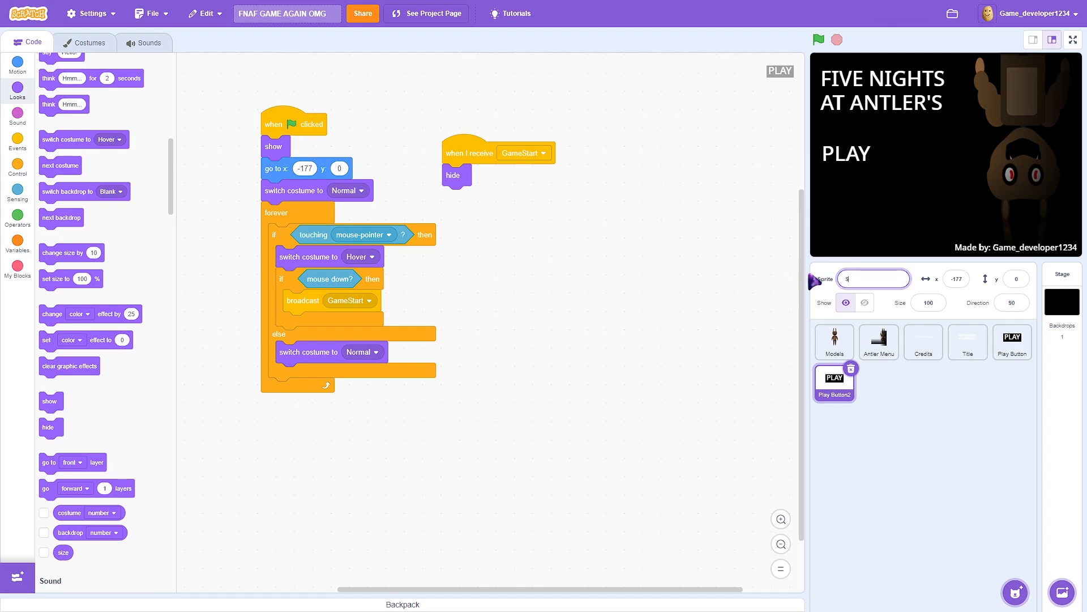
pyautogui.press('Return')
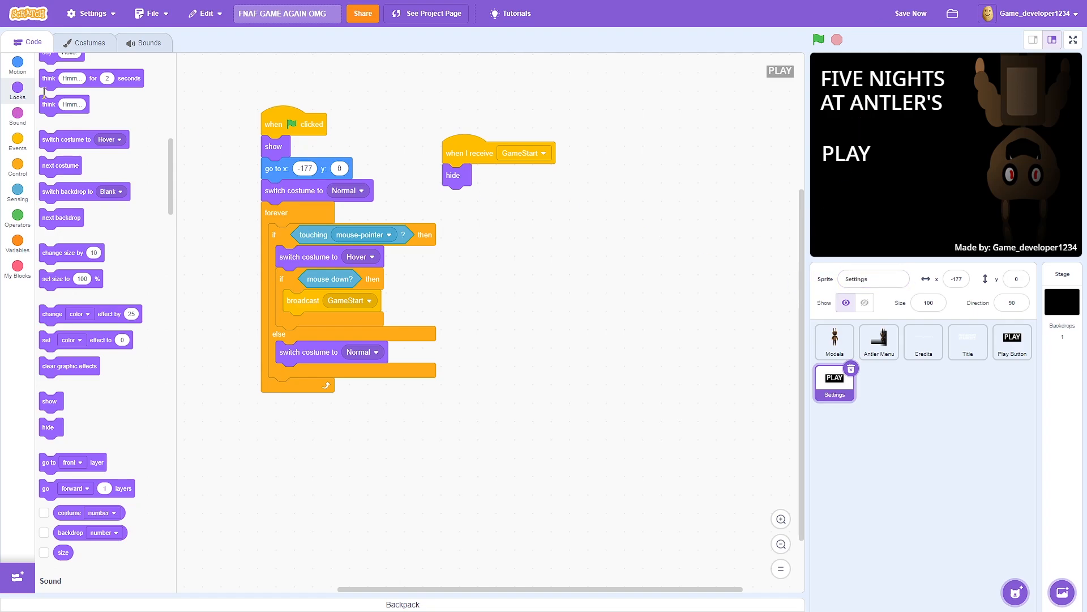
# Change the PLAY text in the Settings sprite's Normal costume to SETTINGS
pyautogui.click(83, 41)
pyautogui.click(466, 350)
pyautogui.doubleClick(462, 340)
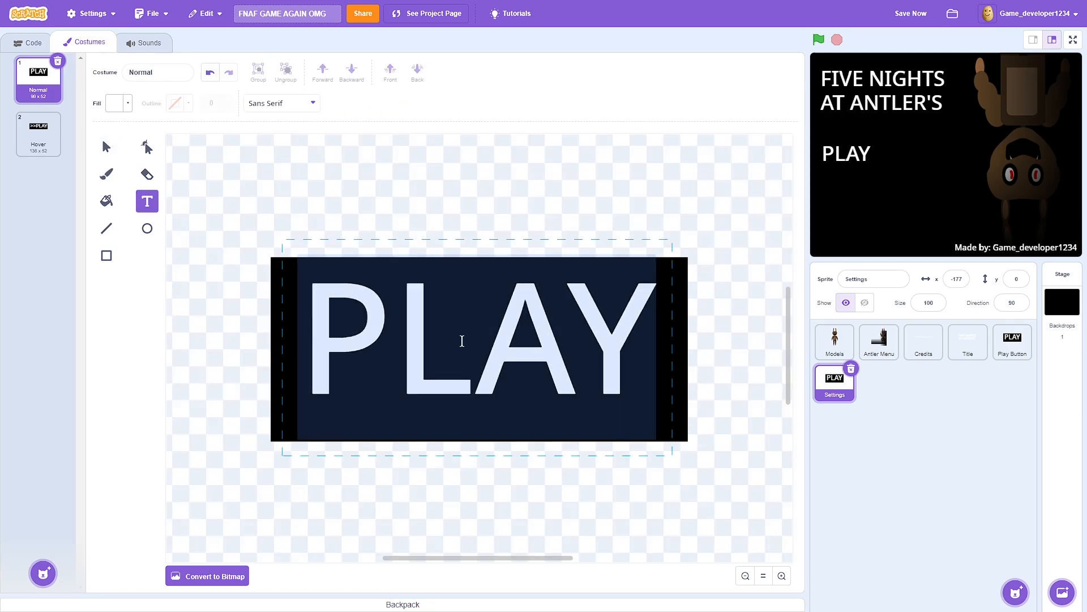
pyautogui.write('SETTIN')
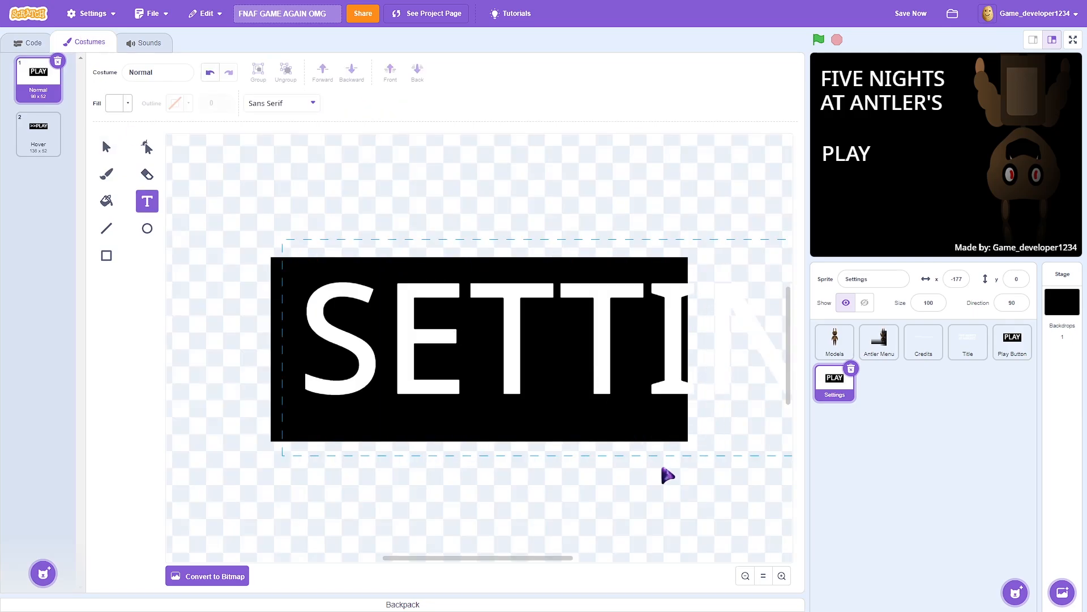
# Widen the black background rectangle in the Normal costume to cover the full SETTINGS text
pyautogui.click(745, 576)
pyautogui.click(745, 575)
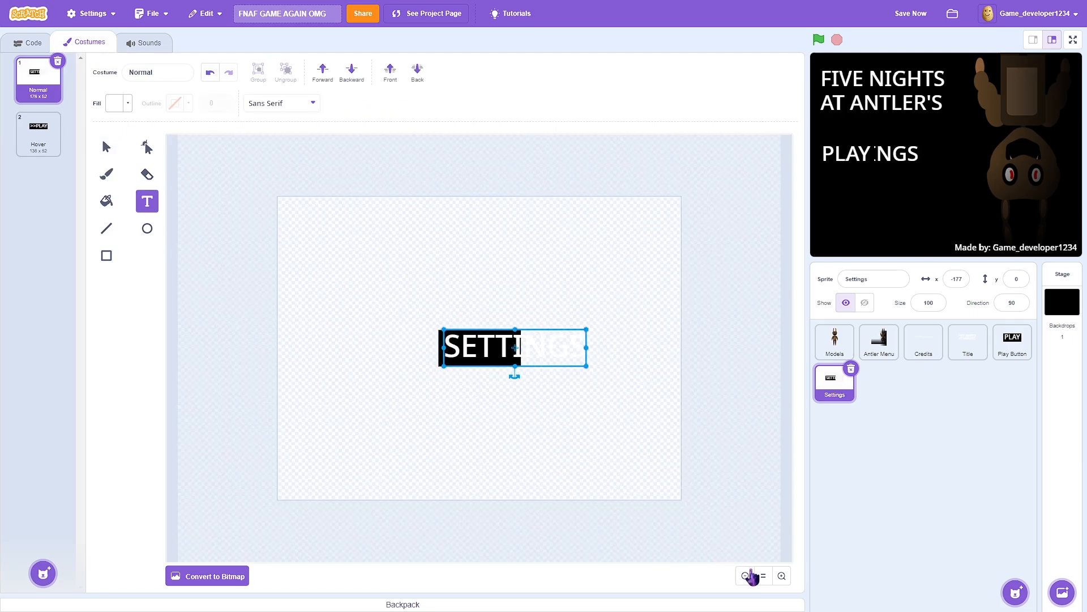
pyautogui.click(781, 575)
pyautogui.click(781, 576)
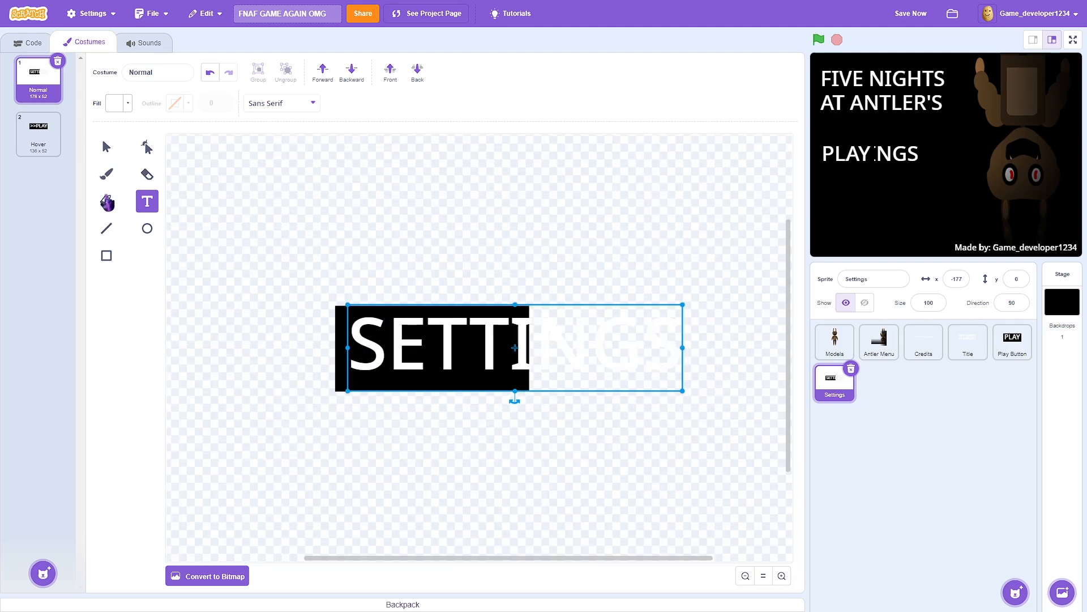
pyautogui.press('Escape')
pyautogui.click(351, 379)
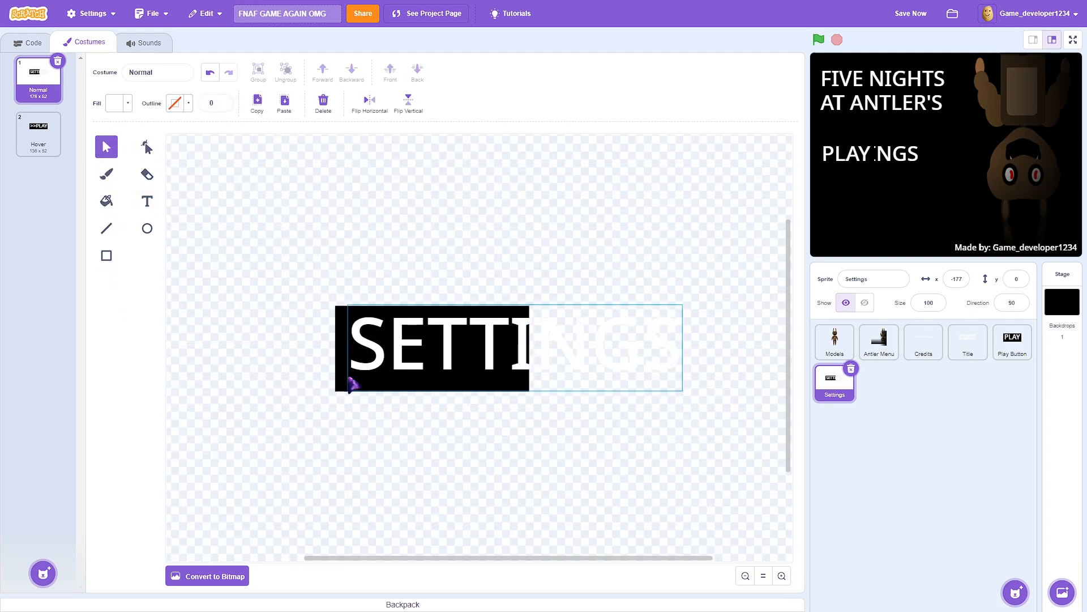
pyautogui.click(335, 378)
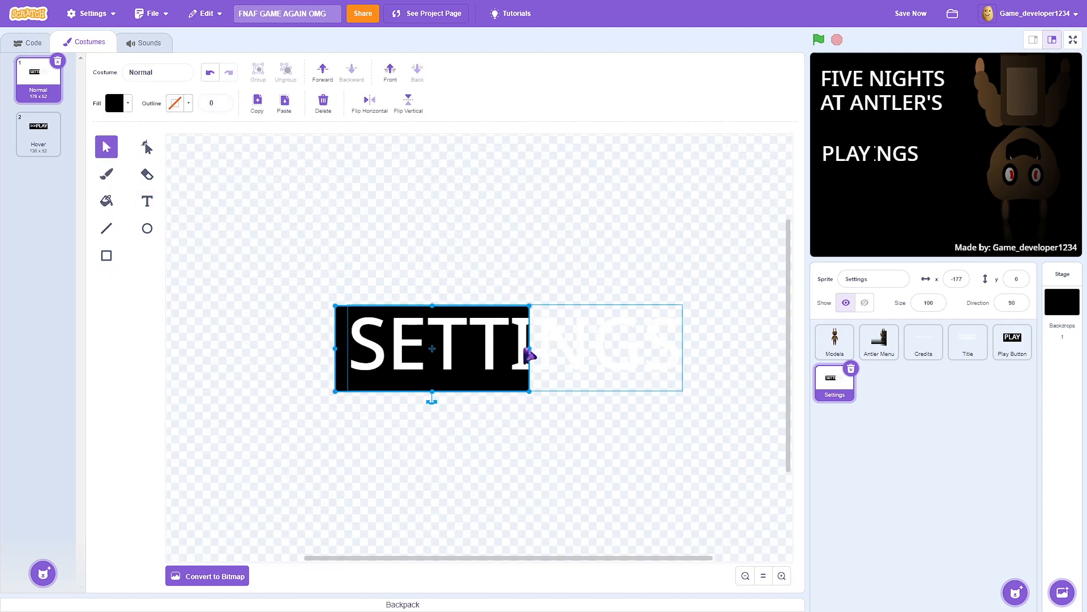
pyautogui.moveTo(528, 349); pyautogui.dragTo(684, 359)
# Select the SETTINGS text with its black background and shift both left on the costume canvas
pyautogui.moveTo(213, 224); pyautogui.dragTo(736, 445)
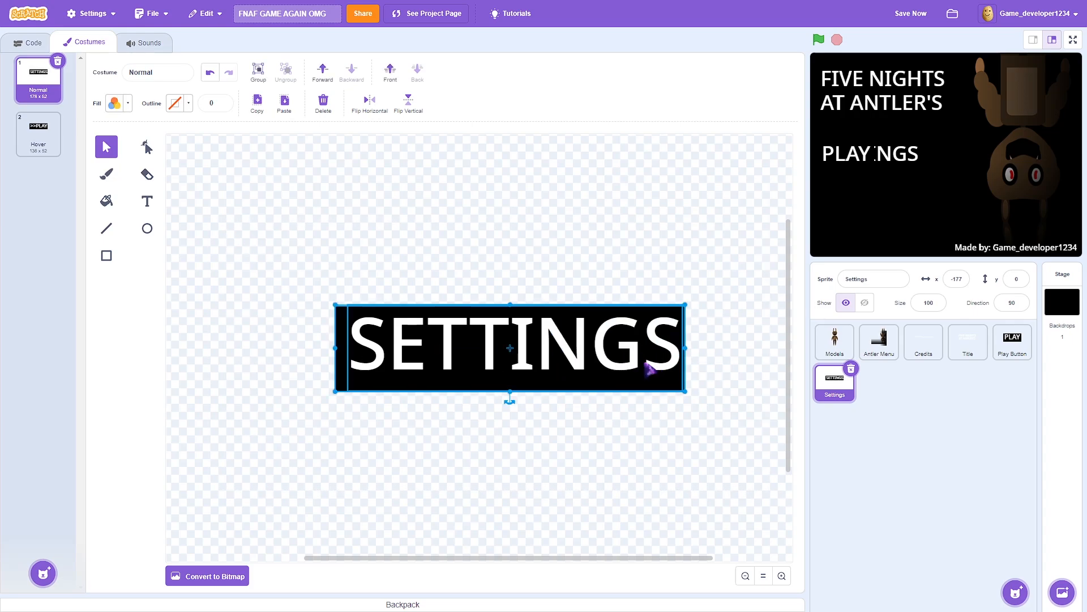
pyautogui.moveTo(635, 363); pyautogui.dragTo(556, 363)
pyautogui.click(362, 245)
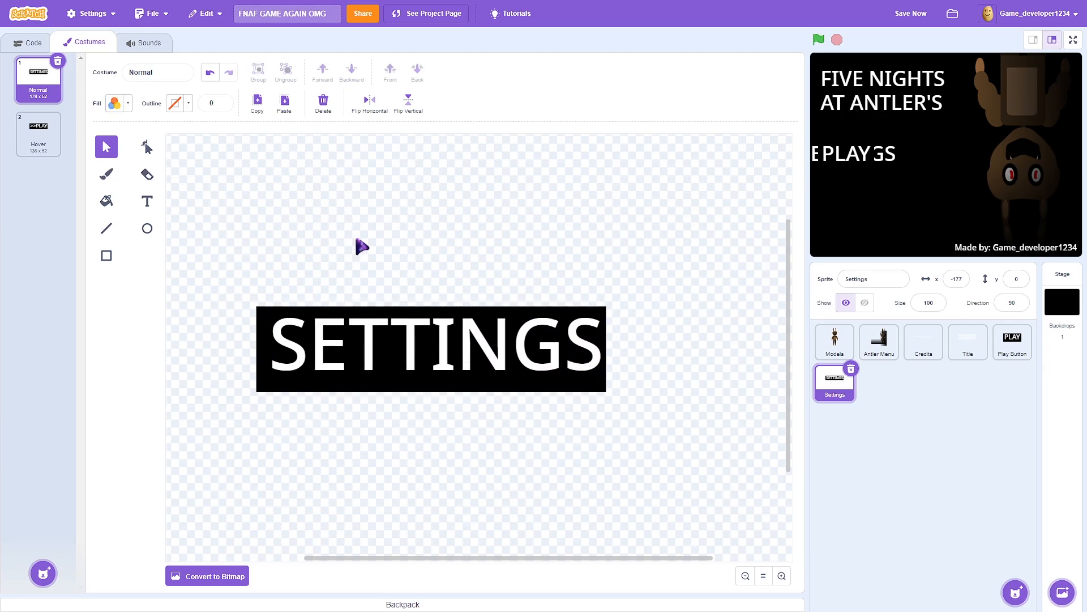
# Delete the Settings sprite's old Hover costume and replace it with a duplicate of the Normal costume named Hover
pyautogui.click(38, 135)
pyautogui.click(57, 116)
pyautogui.rightClick(32, 80)
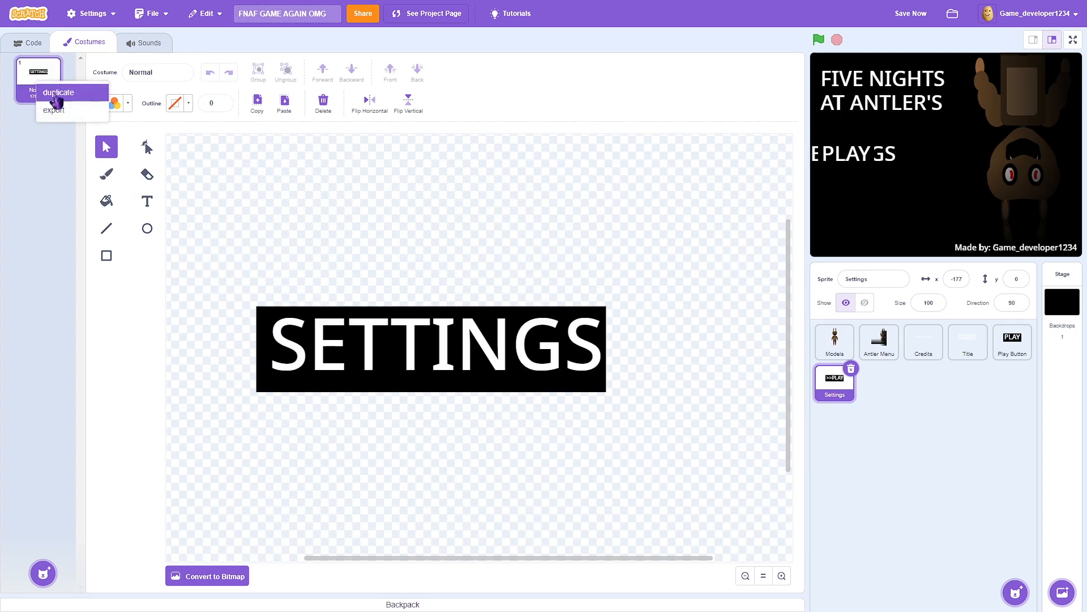
pyautogui.click(45, 86)
pyautogui.click(158, 70)
pyautogui.write('Hover')
pyautogui.press('Return')
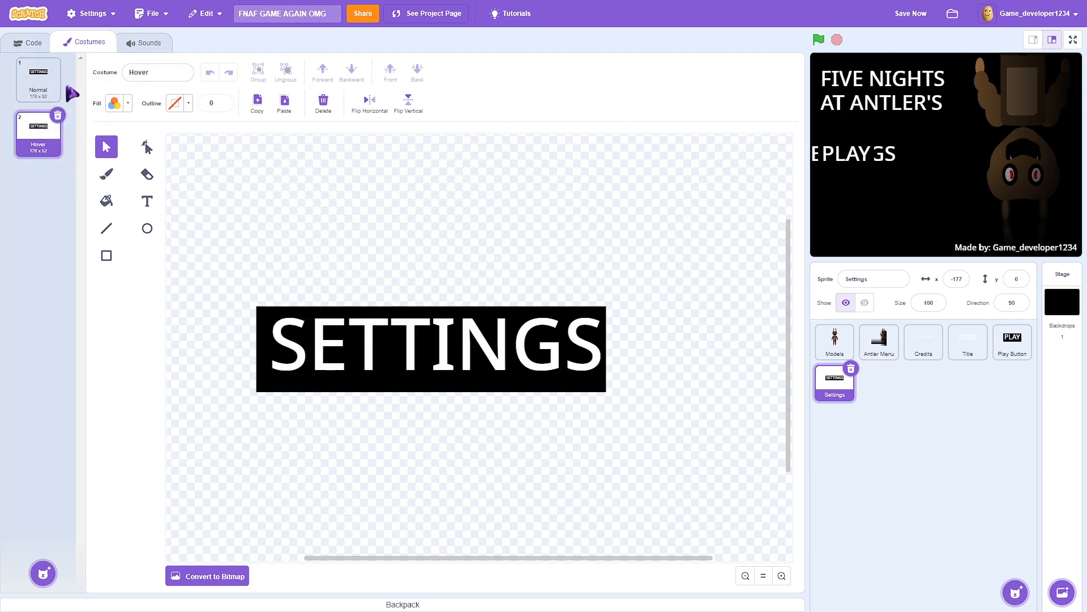
# Add >> in front of the SETTINGS text in the Hover costume
pyautogui.press('t')
pyautogui.click(269, 321)
pyautogui.click(268, 322)
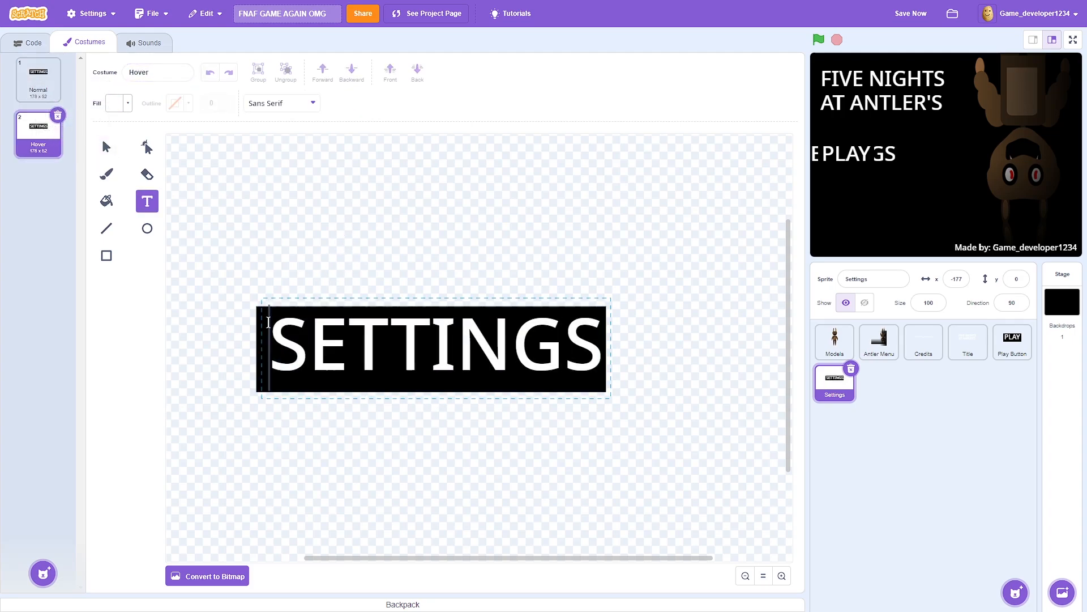
pyautogui.write('>>')
pyautogui.click(304, 224)
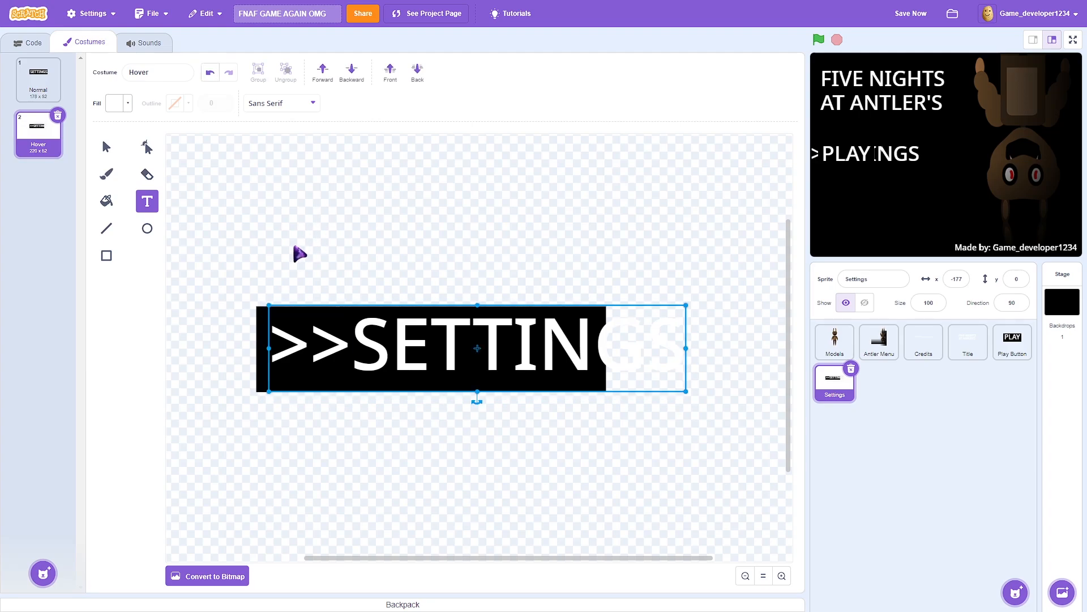
# Widen the Hover costume's black background rectangle to cover the full >>SETTINGS text
pyautogui.click(282, 256)
pyautogui.click(256, 325)
pyautogui.click(107, 147)
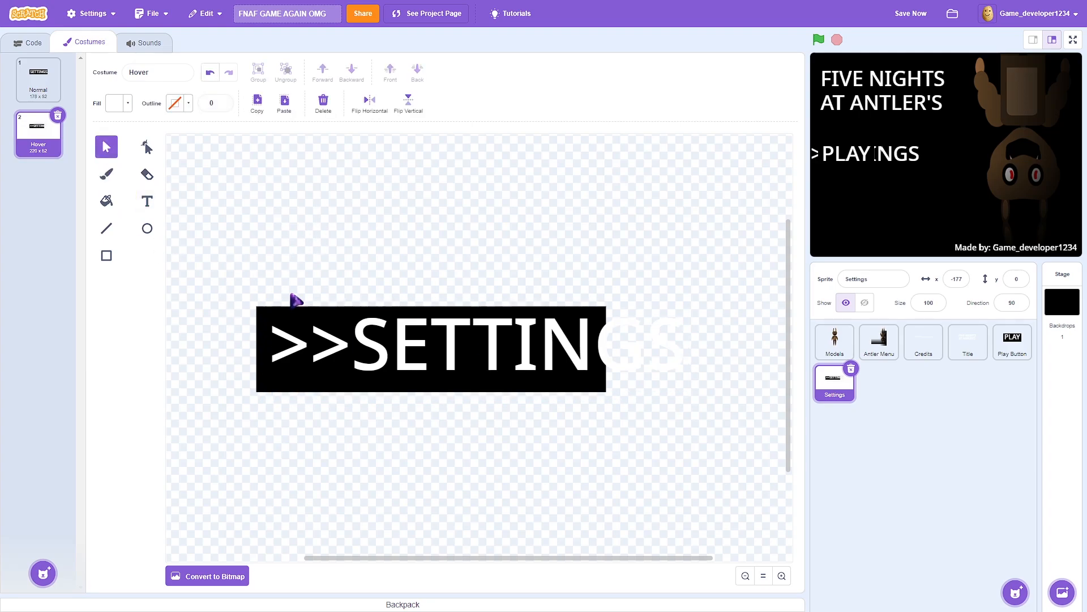
pyautogui.click(265, 318)
pyautogui.moveTo(614, 357); pyautogui.dragTo(696, 359)
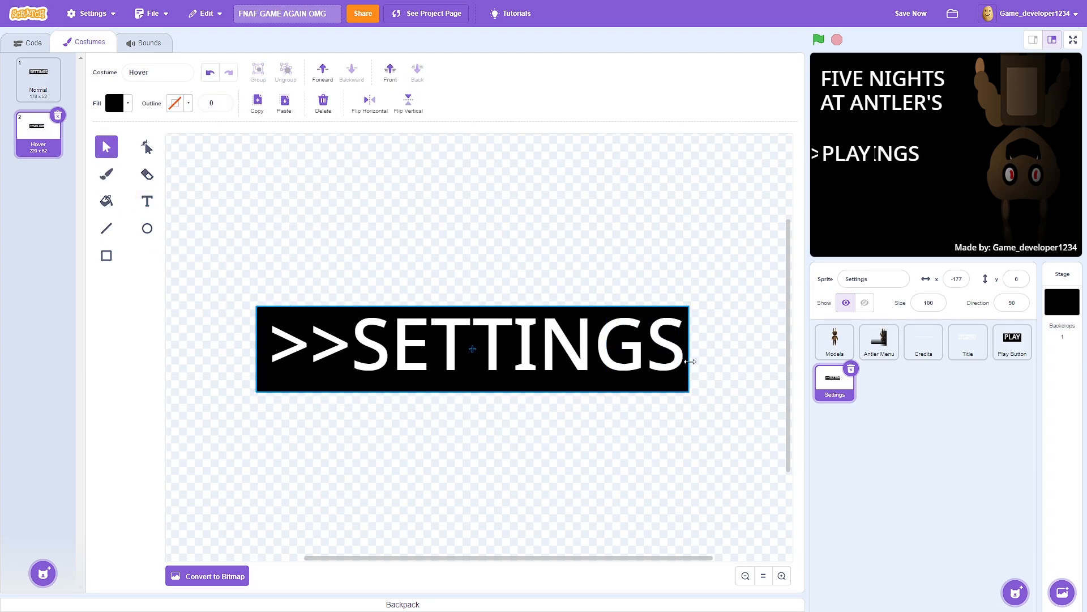
pyautogui.click(712, 236)
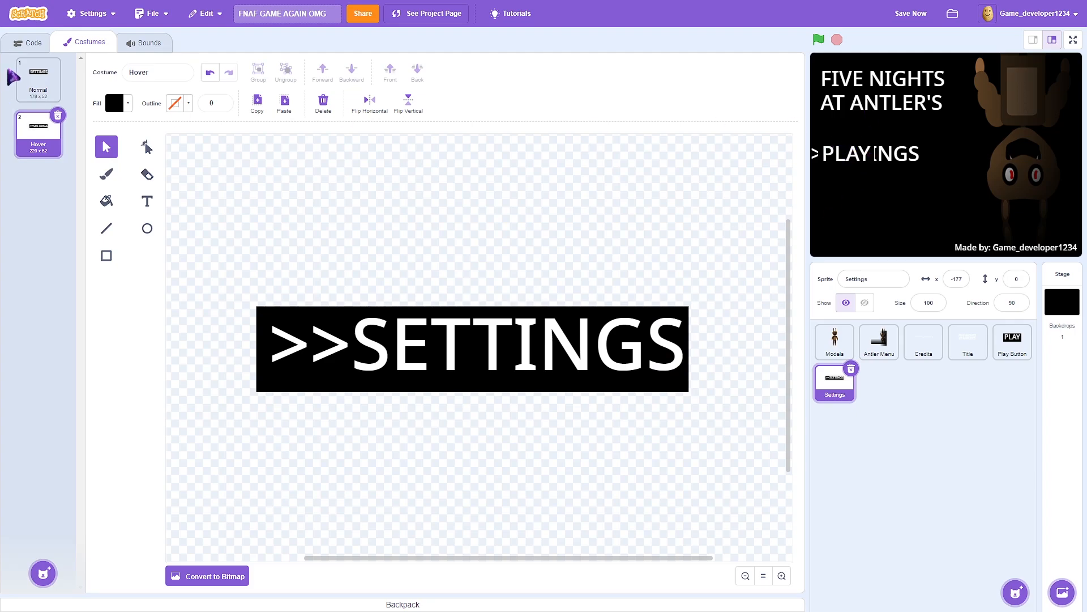
# Place the Settings sprite below PLAY on the stage and replace its script's go to block with one for x -135, y -59
pyautogui.moveTo(874, 153); pyautogui.dragTo(875, 192)
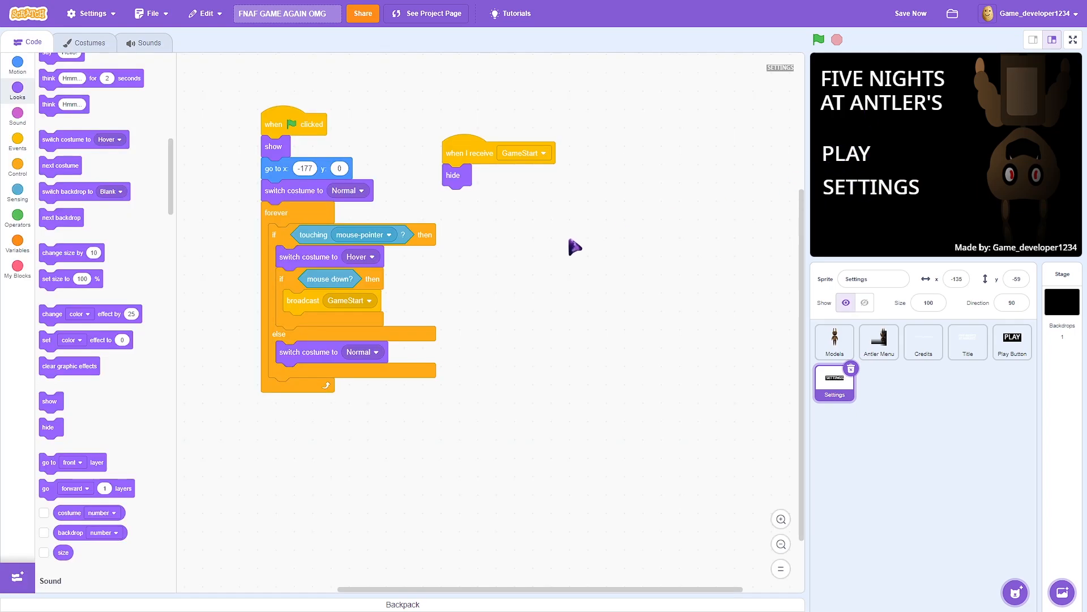
pyautogui.moveTo(484, 325); pyautogui.dragTo(517, 345)
pyautogui.moveTo(309, 211); pyautogui.dragTo(299, 251)
pyautogui.moveTo(316, 187); pyautogui.dragTo(167, 229)
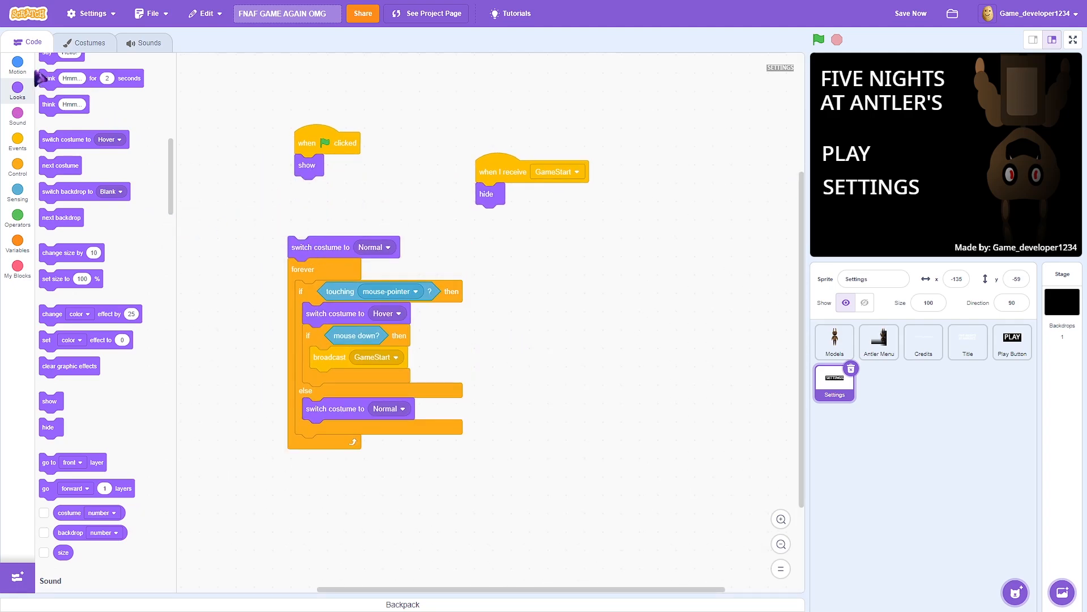
pyautogui.click(17, 62)
pyautogui.moveTo(50, 196); pyautogui.dragTo(327, 183)
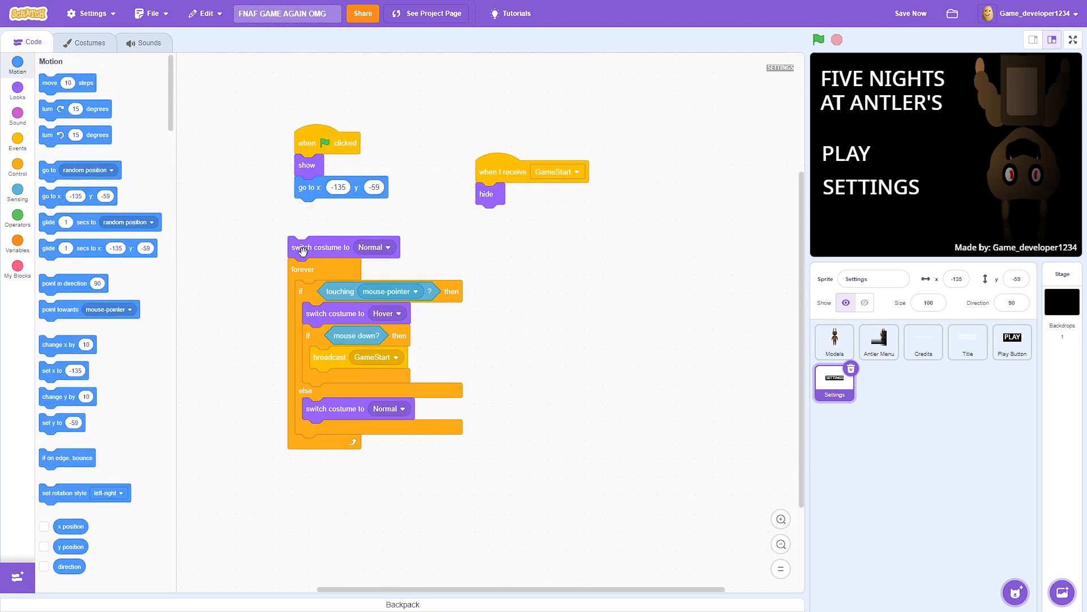
pyautogui.moveTo(303, 250); pyautogui.dragTo(310, 212)
# Run the project, test the Settings button on the stage and stop the project
pyautogui.click(819, 39)
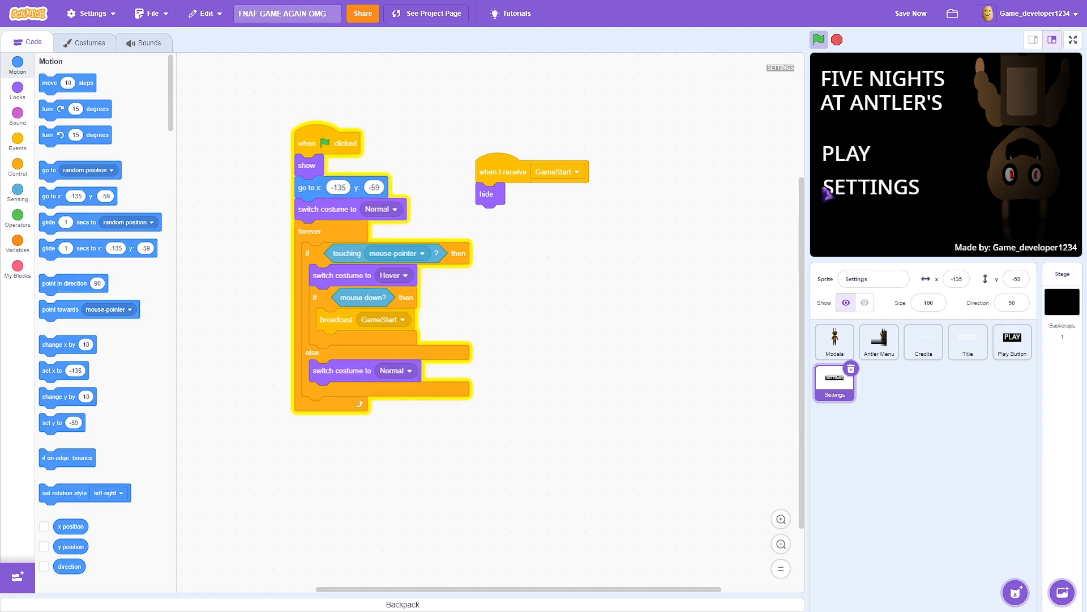
pyautogui.click(857, 188)
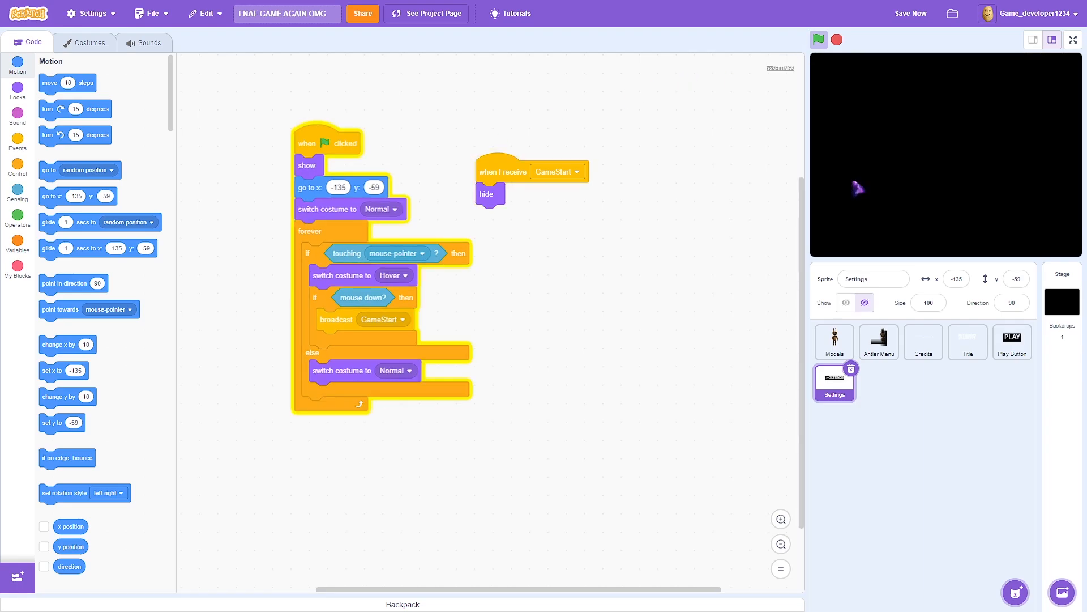
pyautogui.click(837, 39)
# Remove the GameStart broadcast from the Settings sprite's mouse-down condition, move the hide script aside and save the project
pyautogui.moveTo(338, 322); pyautogui.dragTo(164, 343)
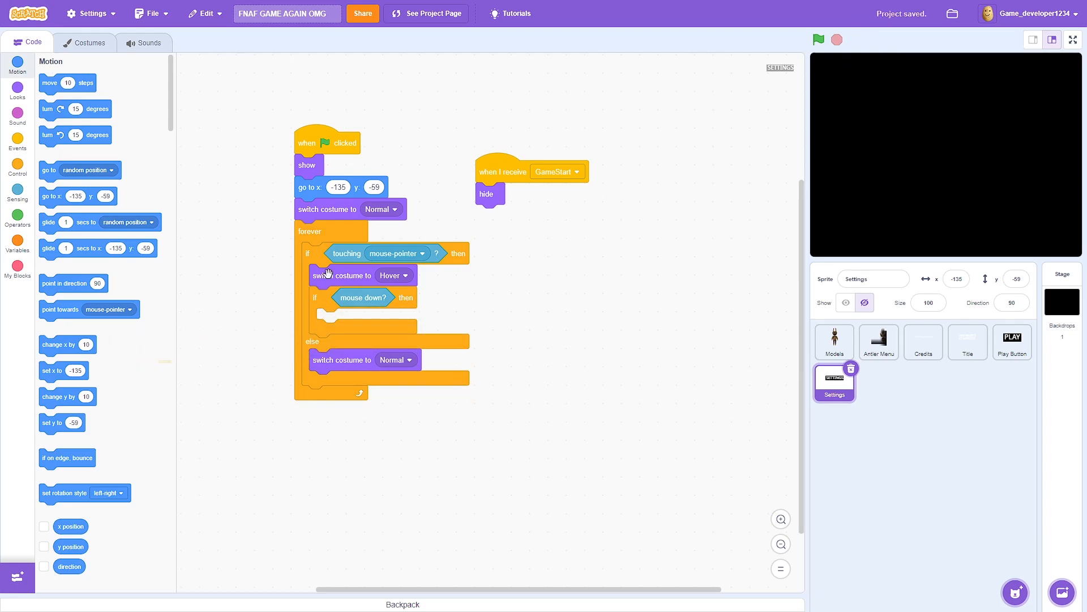
pyautogui.moveTo(484, 180); pyautogui.dragTo(546, 197)
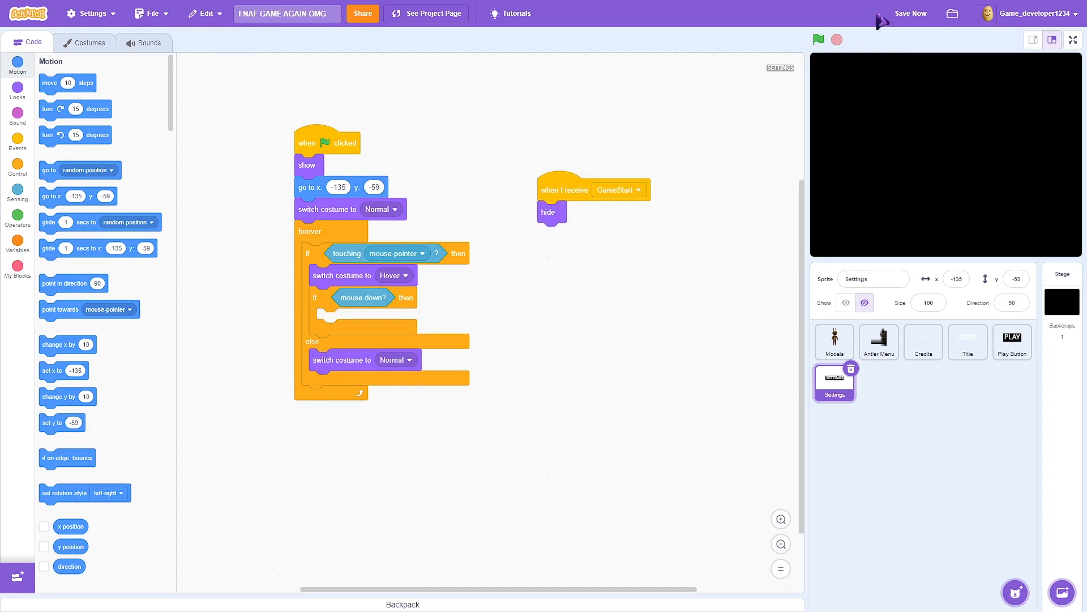
pyautogui.click(912, 16)
# Test the menu's Play and Settings buttons in full-screen view, then return to the editor and stop the project
pyautogui.click(1073, 39)
pyautogui.click(166, 12)
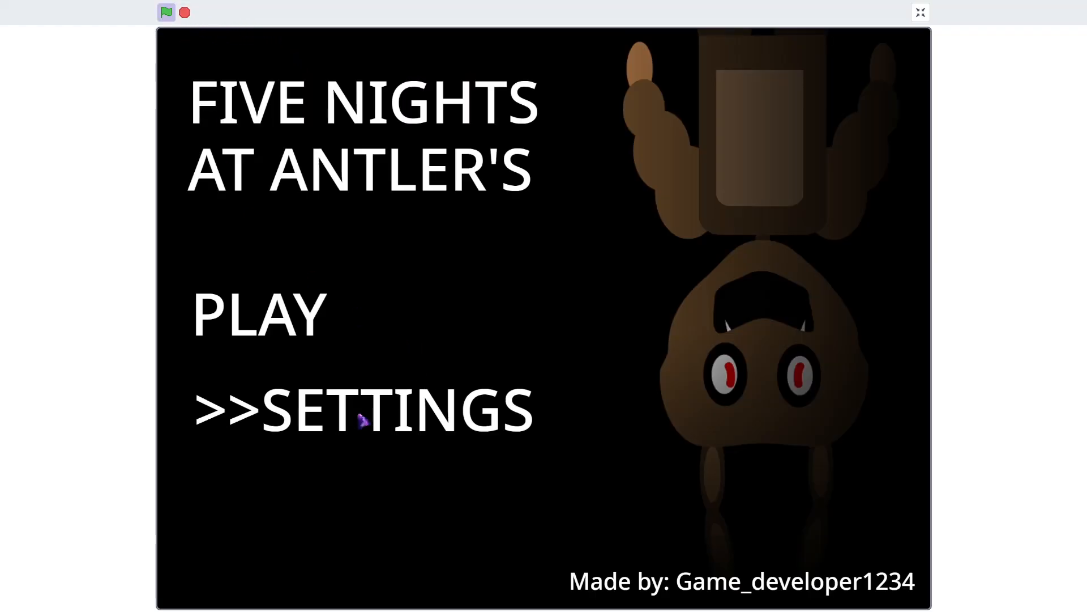
pyautogui.click(262, 325)
pyautogui.click(166, 12)
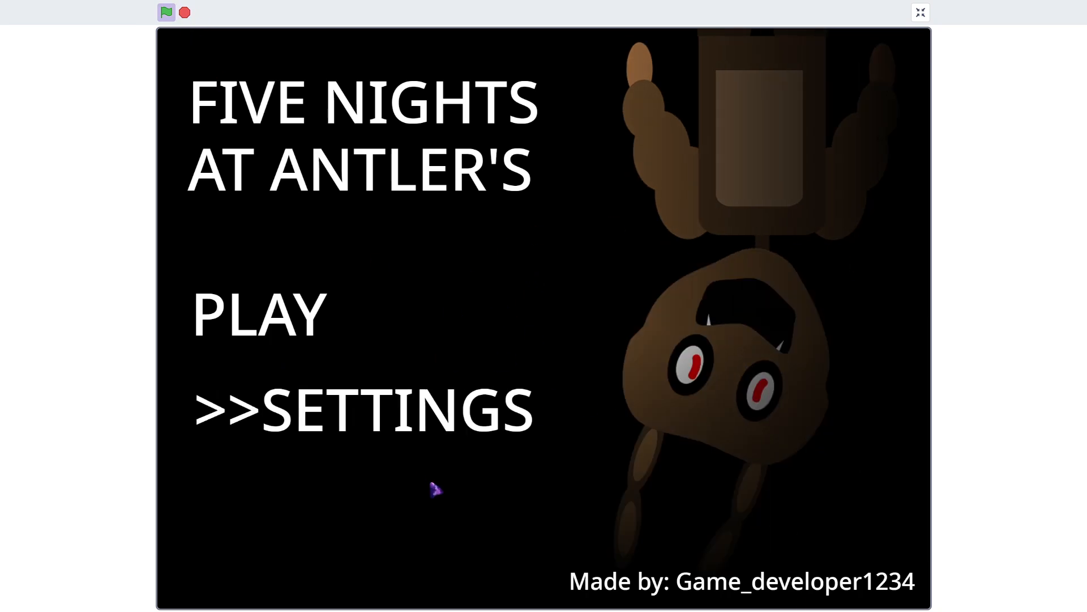
pyautogui.click(921, 13)
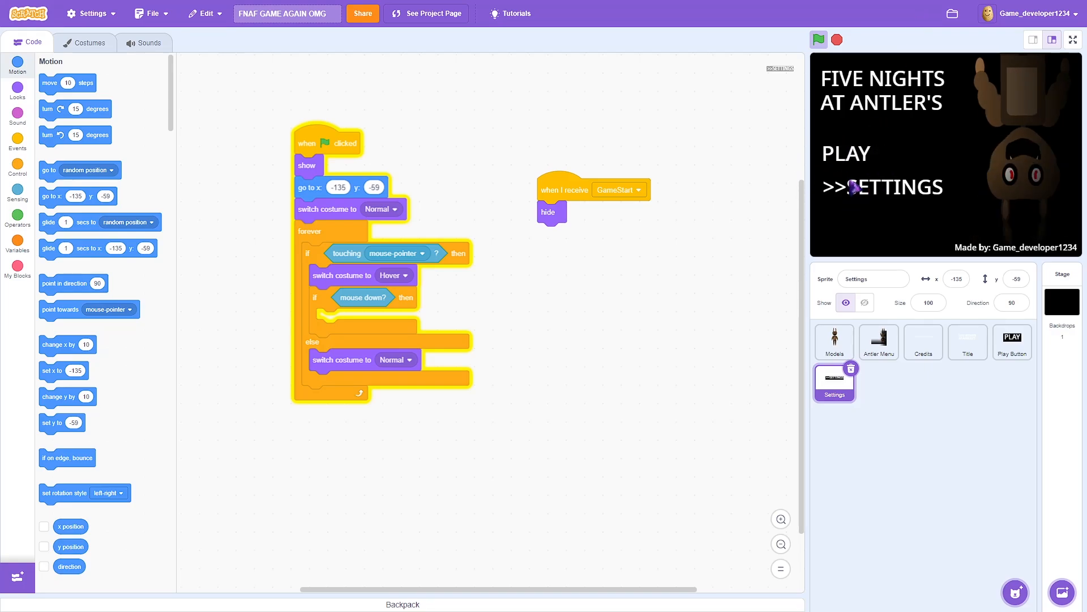
pyautogui.click(837, 39)
# Fill the Title sprite's text with dark red using color 0, saturation 100 and brightness 31
pyautogui.click(952, 358)
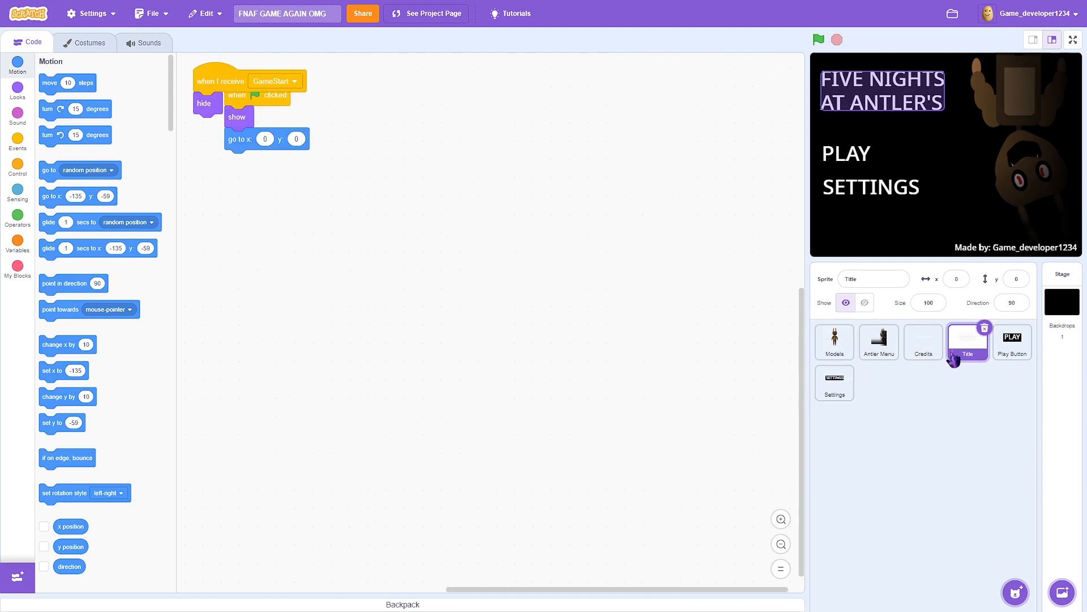
pyautogui.click(85, 42)
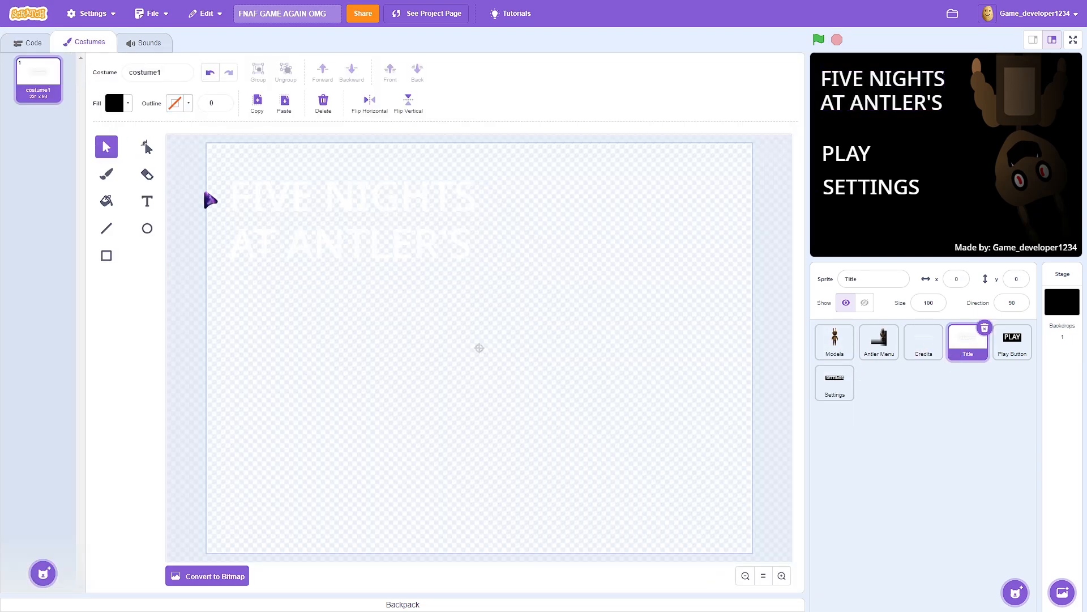
pyautogui.click(106, 205)
pyautogui.click(128, 103)
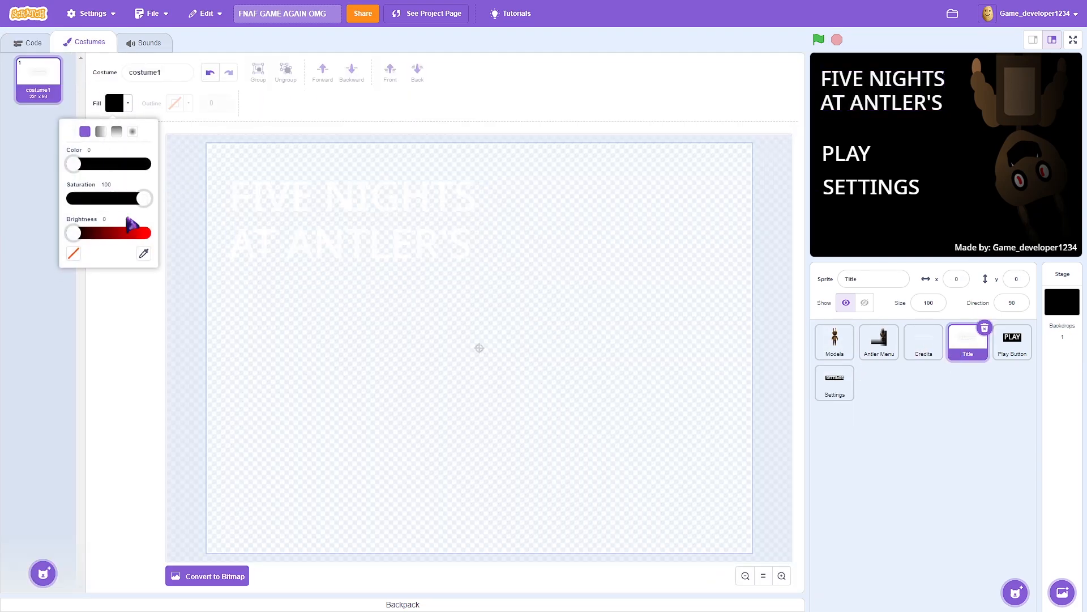
pyautogui.click(104, 234)
pyautogui.click(95, 234)
pyautogui.click(253, 239)
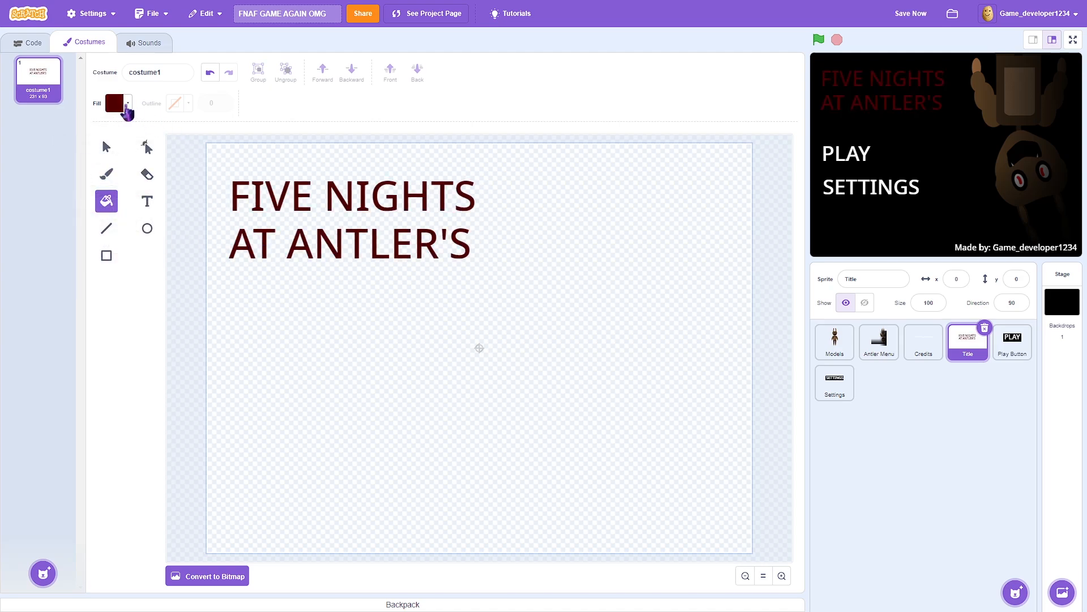
# Recolor the Title sprite's text from the fill settings to plain white and save the project
pyautogui.click(127, 104)
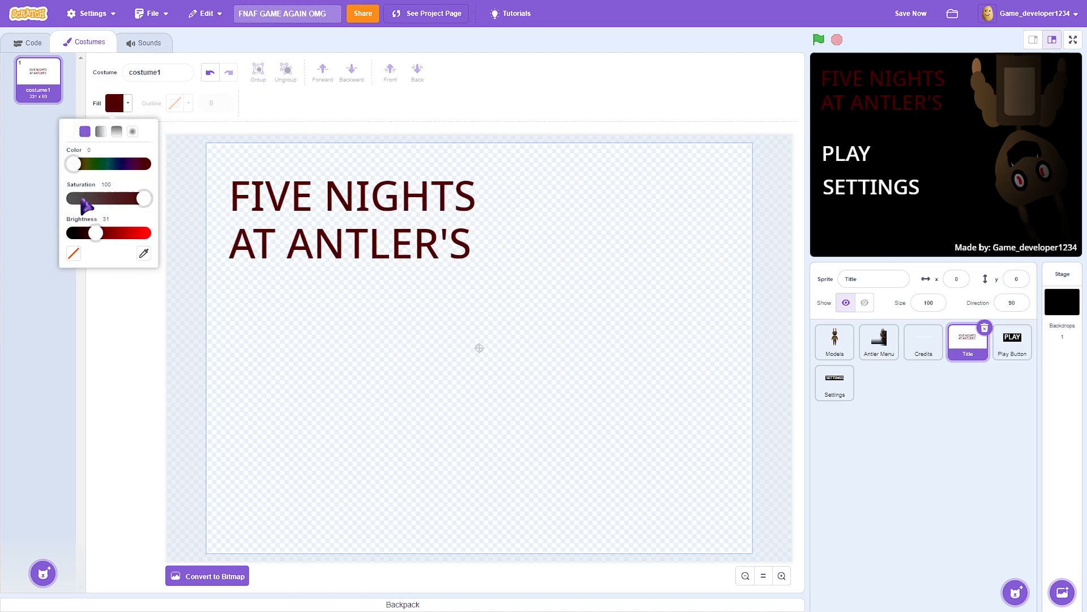
pyautogui.moveTo(81, 199); pyautogui.dragTo(73, 200)
pyautogui.moveTo(99, 235); pyautogui.dragTo(167, 238)
pyautogui.click(266, 236)
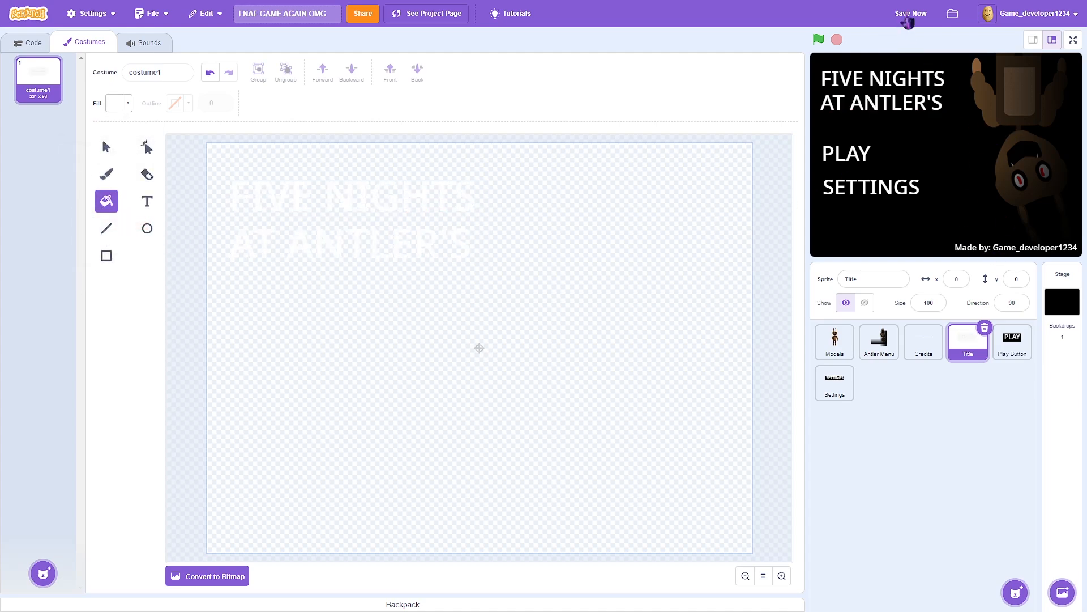
pyautogui.click(908, 16)
# Review the Models sprite's Golden Antler and Steel Antler costumes, return to its scripts and save the project
pyautogui.click(31, 43)
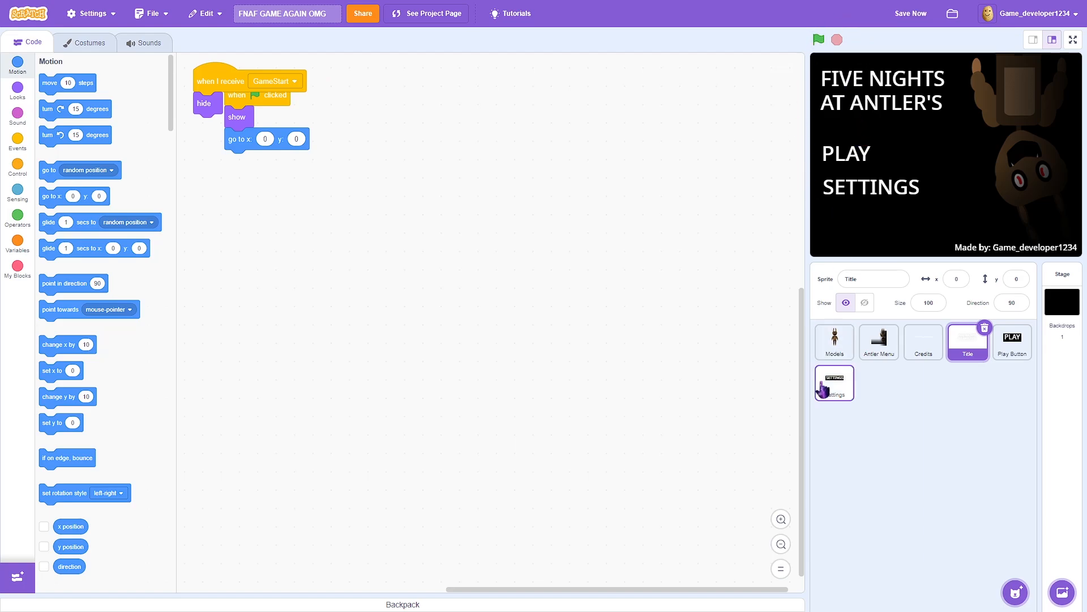
pyautogui.click(829, 356)
pyautogui.click(88, 42)
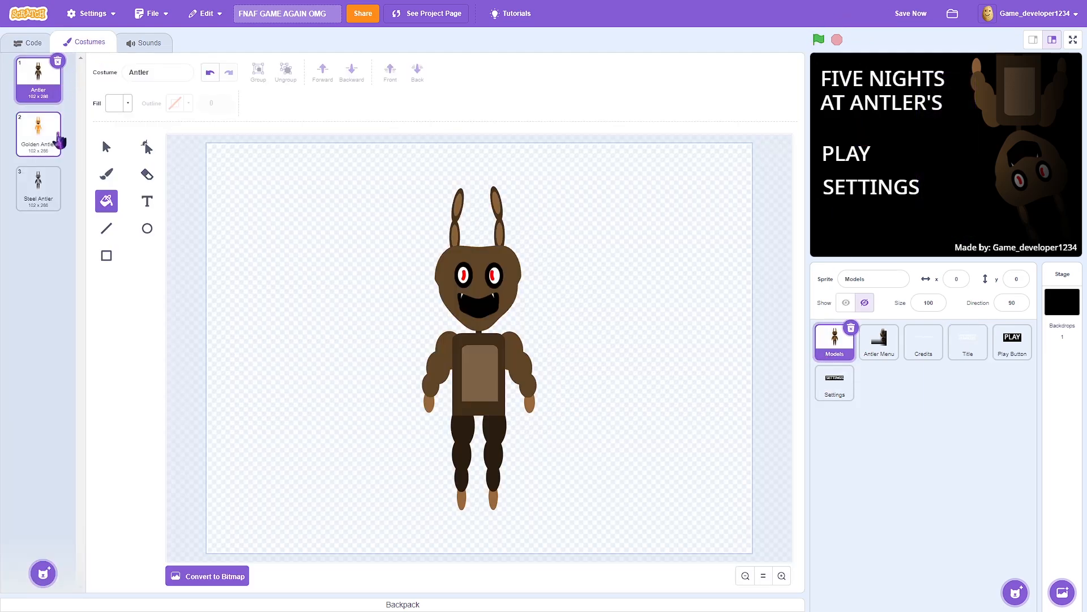
pyautogui.click(43, 136)
pyautogui.click(26, 204)
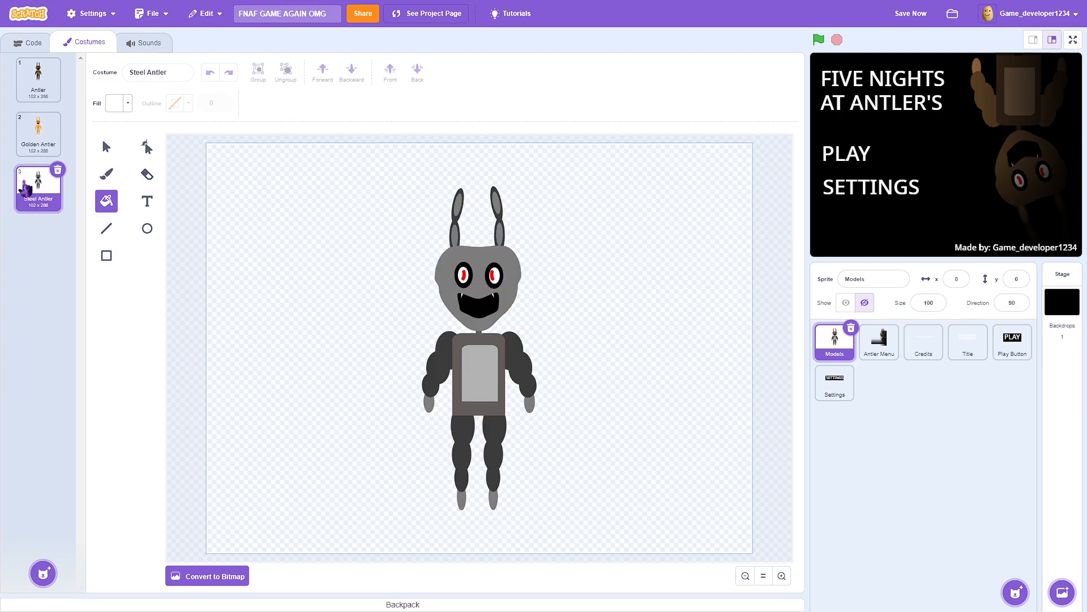
pyautogui.click(17, 44)
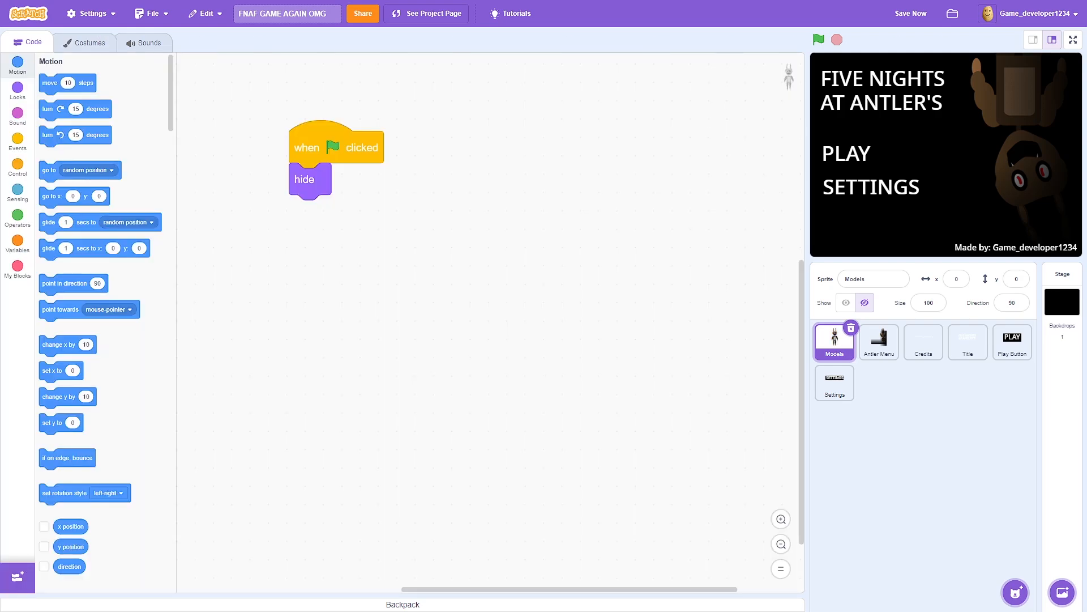
pyautogui.click(905, 22)
# Look through the Credits, Play Button, Settings, Models and Antler Menu sprites, return to the Title sprite's scripts and save the project
pyautogui.click(923, 351)
pyautogui.click(986, 343)
pyautogui.click(831, 396)
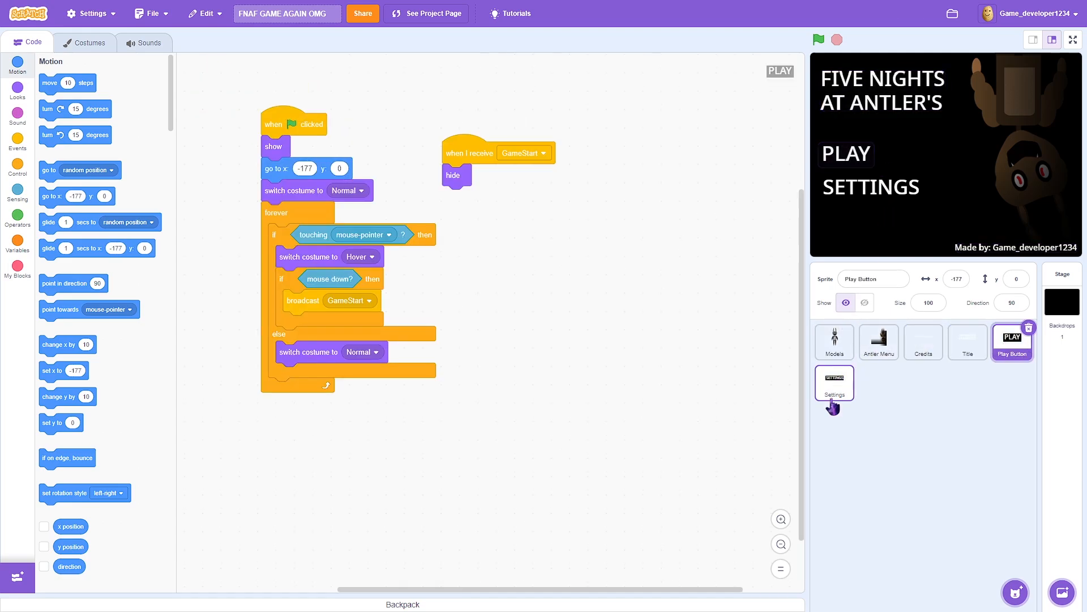
pyautogui.click(834, 340)
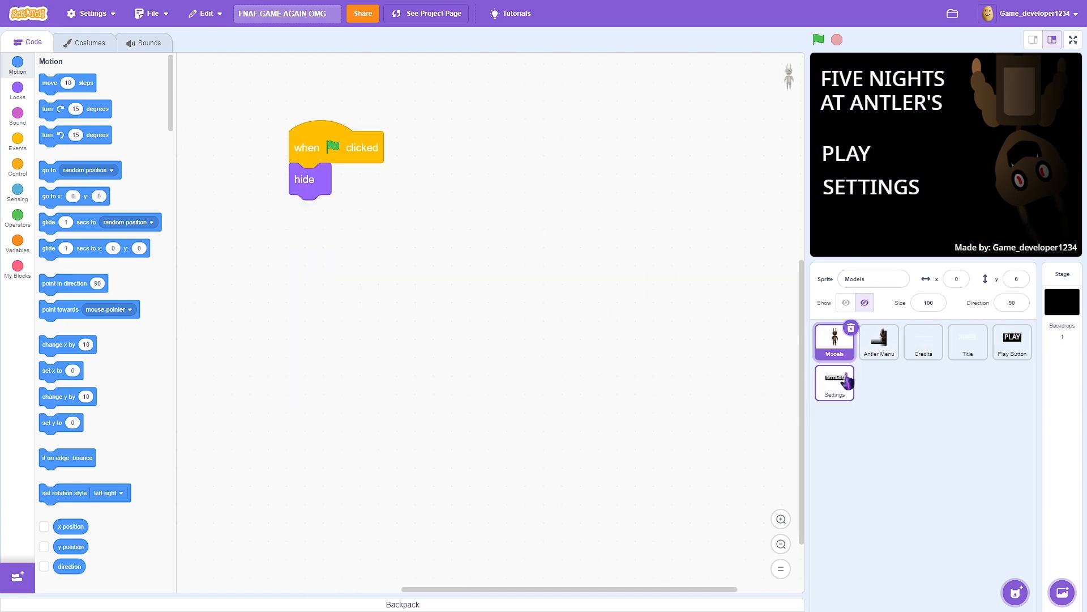
pyautogui.click(880, 339)
pyautogui.click(968, 342)
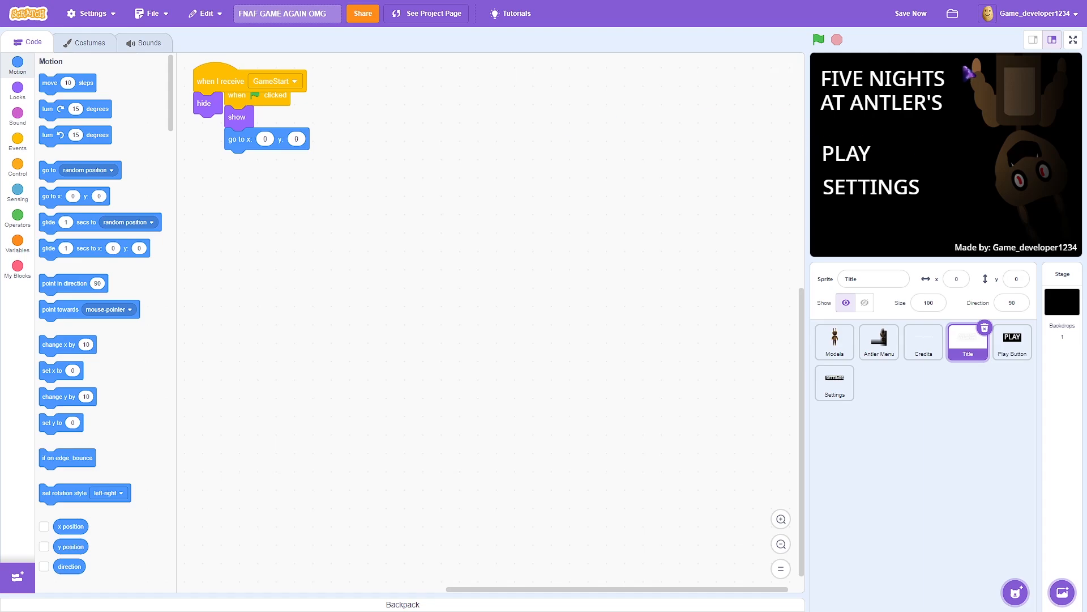
pyautogui.click(910, 14)
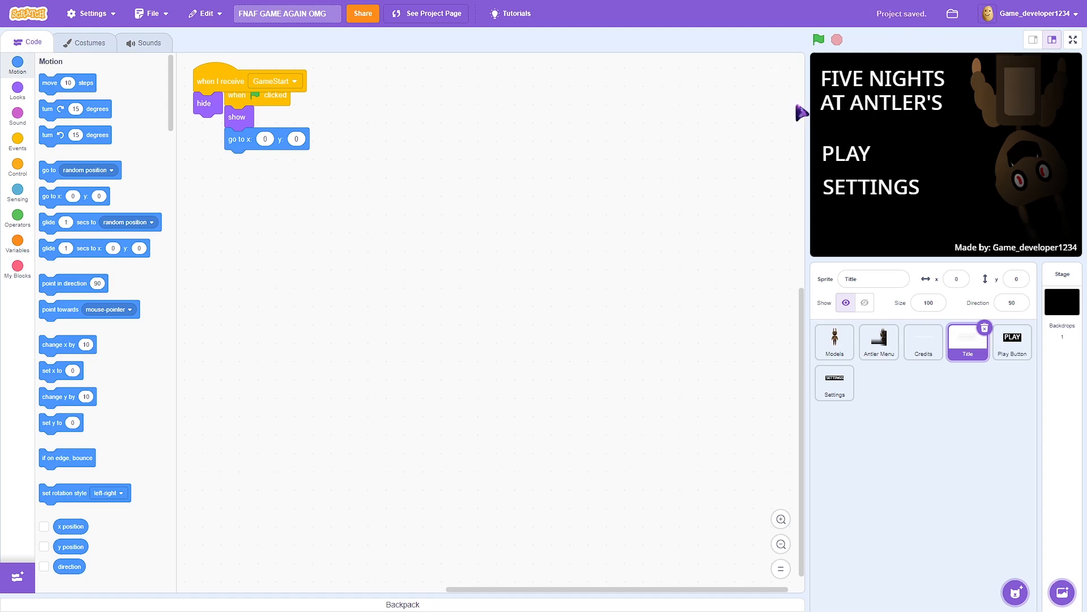